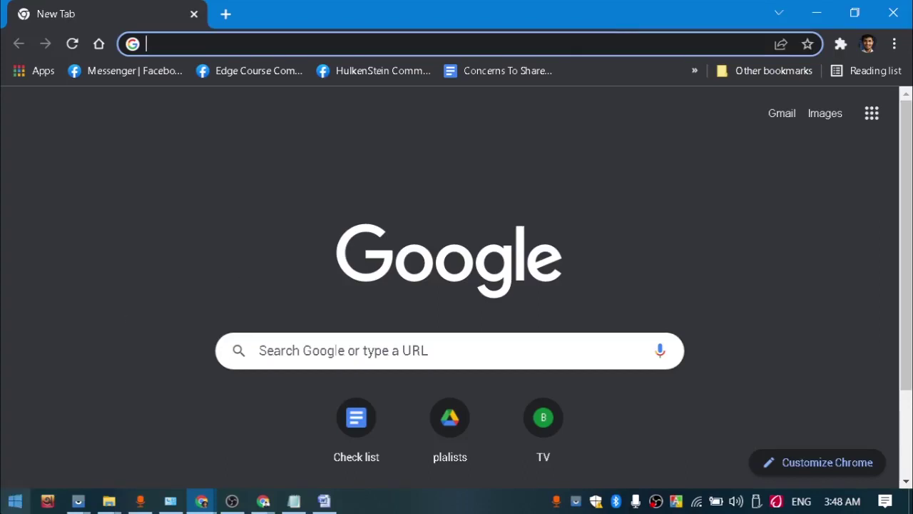
Step: Launch Chrome by running "chrome" from the Windows Run dialog
click(14, 501)
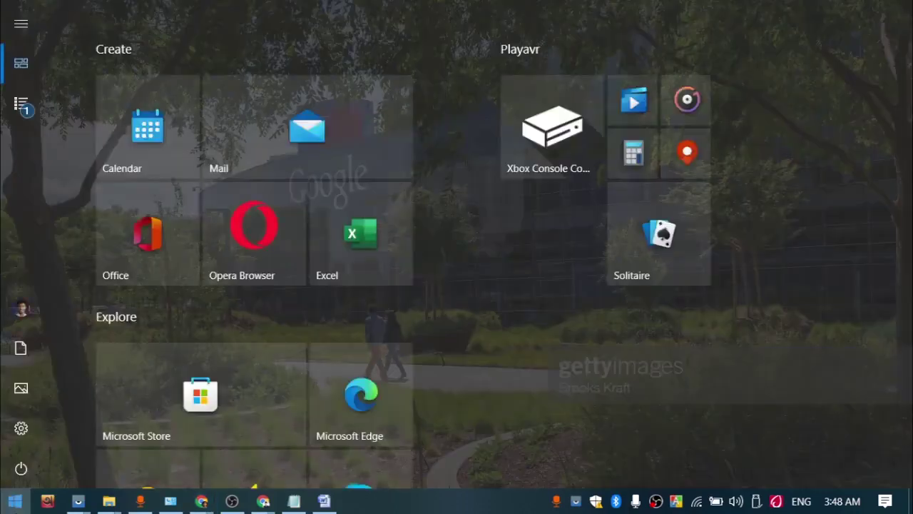
text(run)
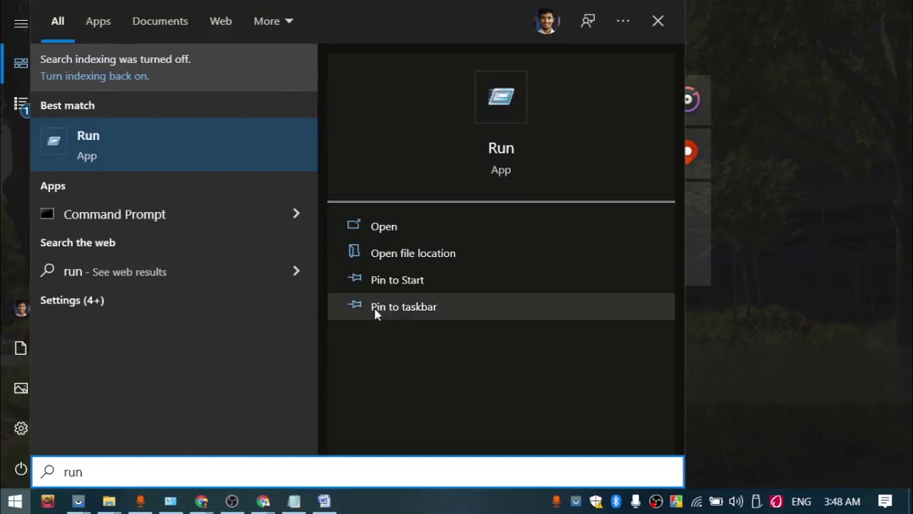
click(441, 220)
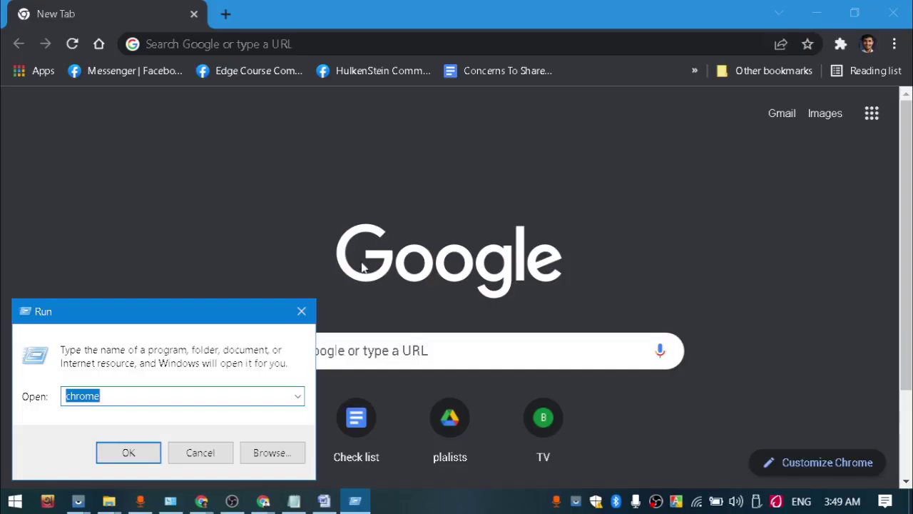
text(chrome)
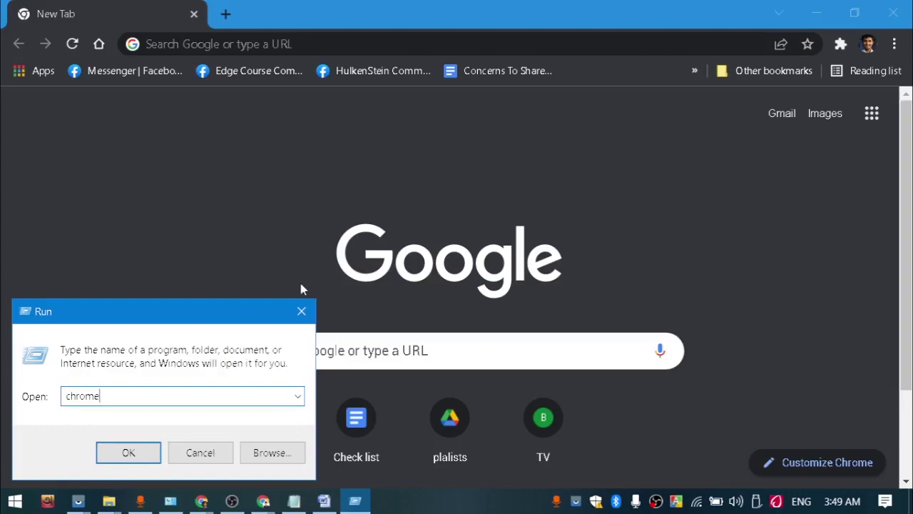
key(Return)
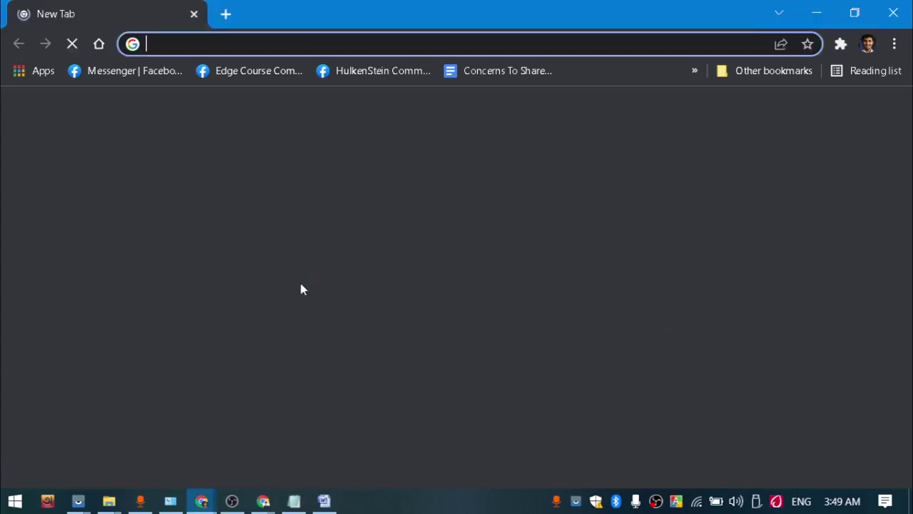
Step: Try to open the website downloadabull.com
click(466, 43)
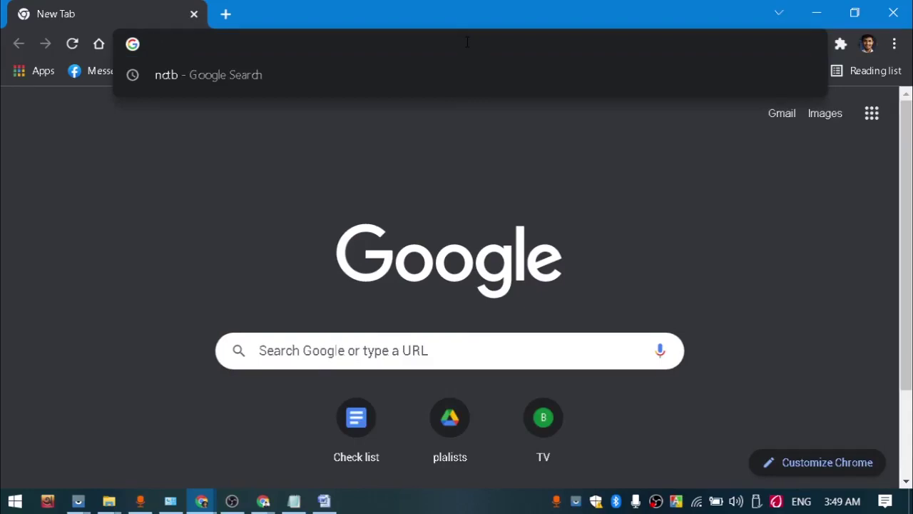
text(downlo)
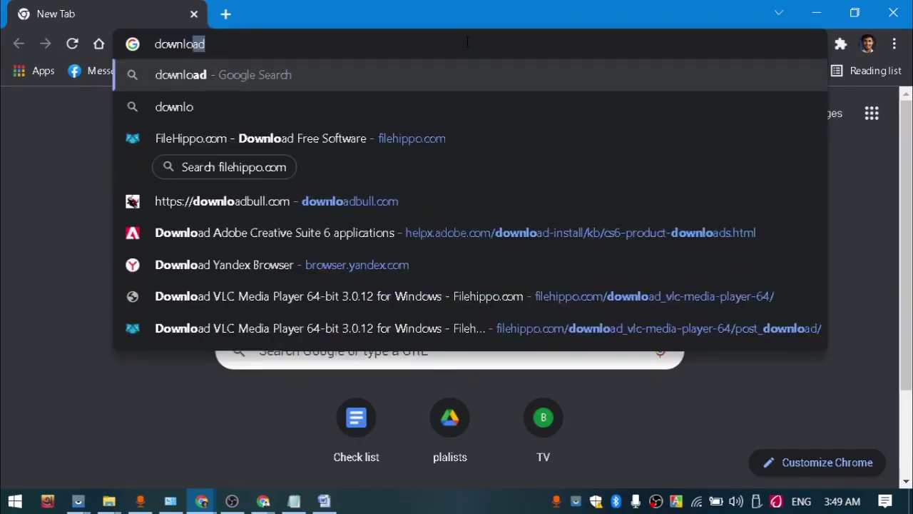
text(adabull.)
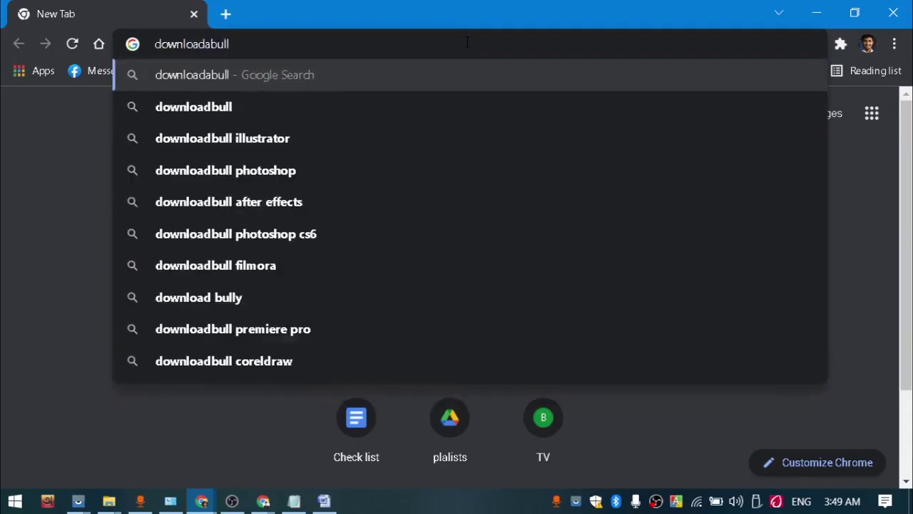
text(com)
key(Return)
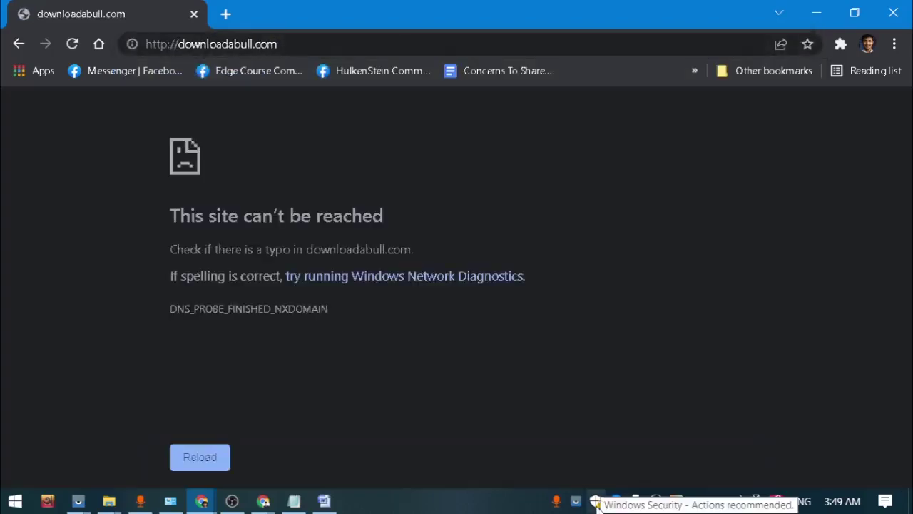
Step: Review the protection areas on the Windows Security overview, including App & browser control, and close it
click(597, 502)
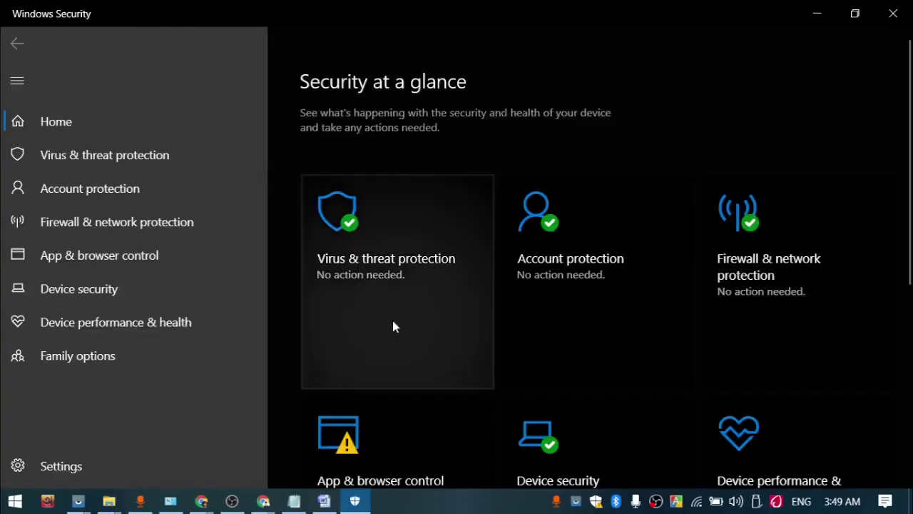
scroll(393, 326, down, 2)
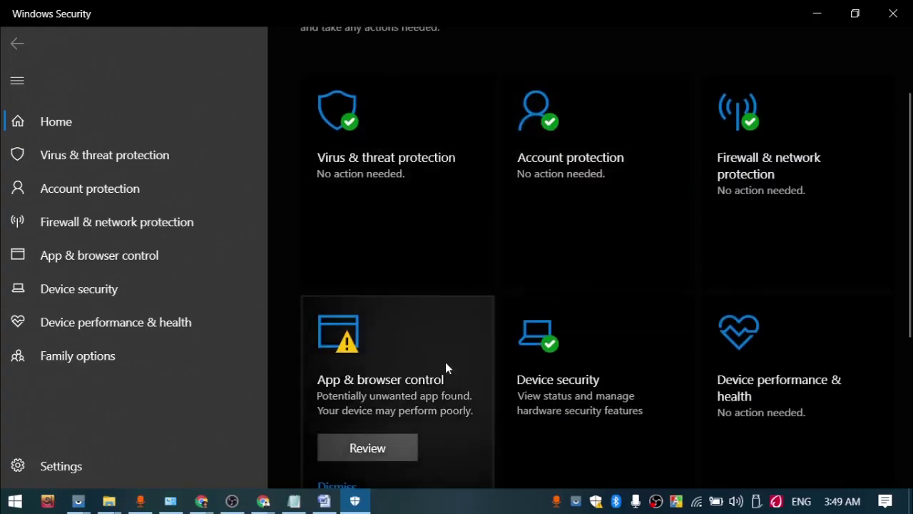
scroll(447, 368, up, 2)
scroll(447, 359, down, 4)
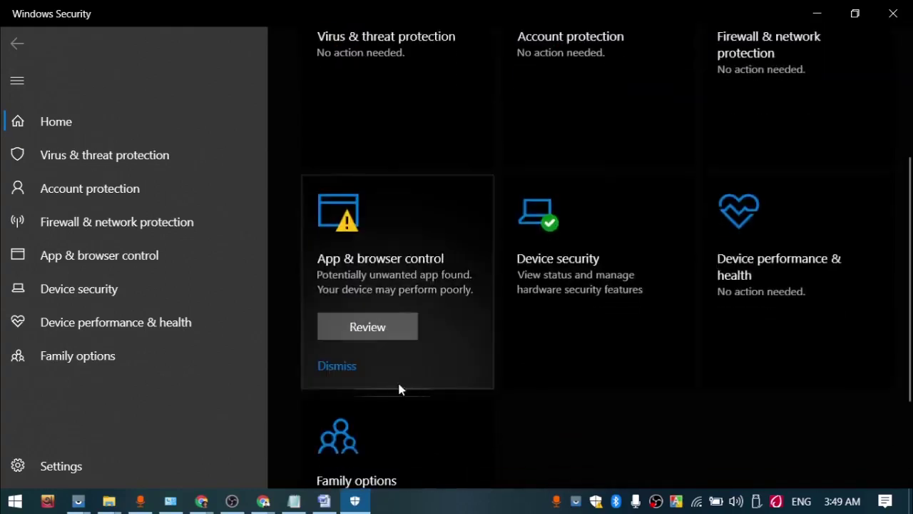
scroll(520, 353, up, 4)
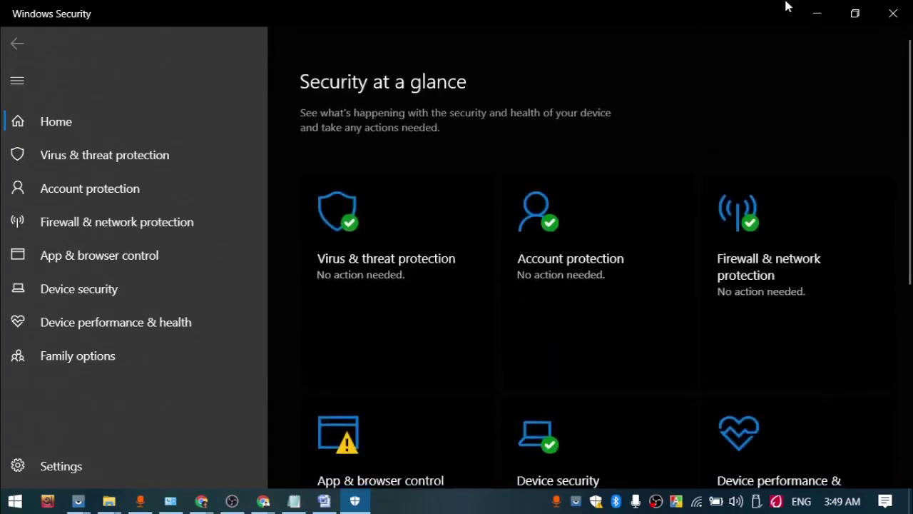
click(893, 16)
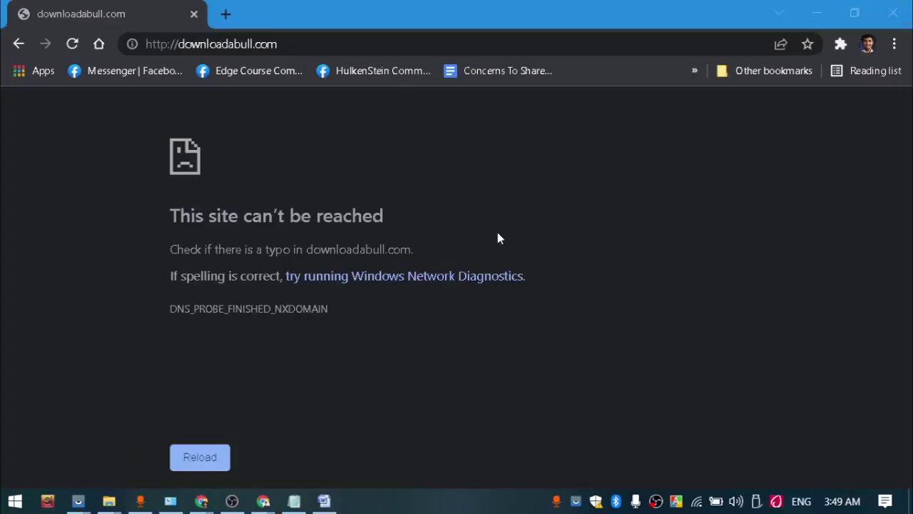
Step: Go to the website downloadbull.com
click(331, 43)
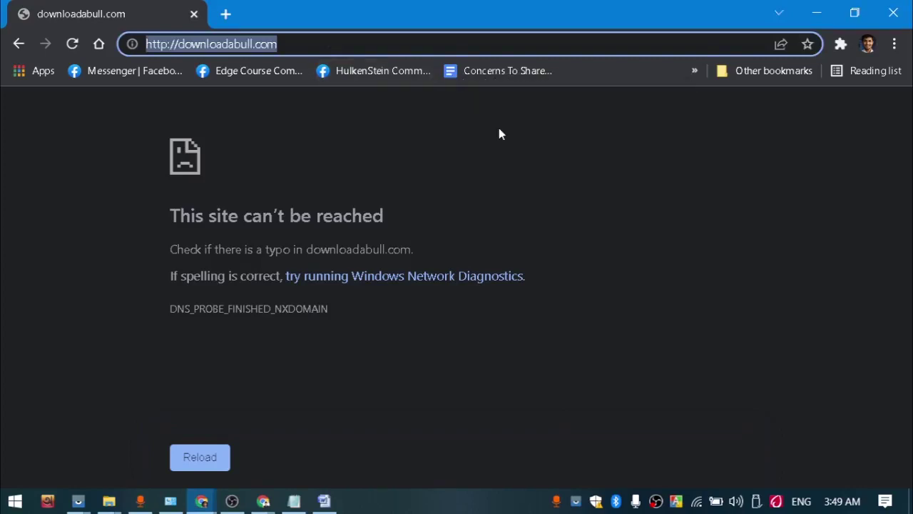
text(dow)
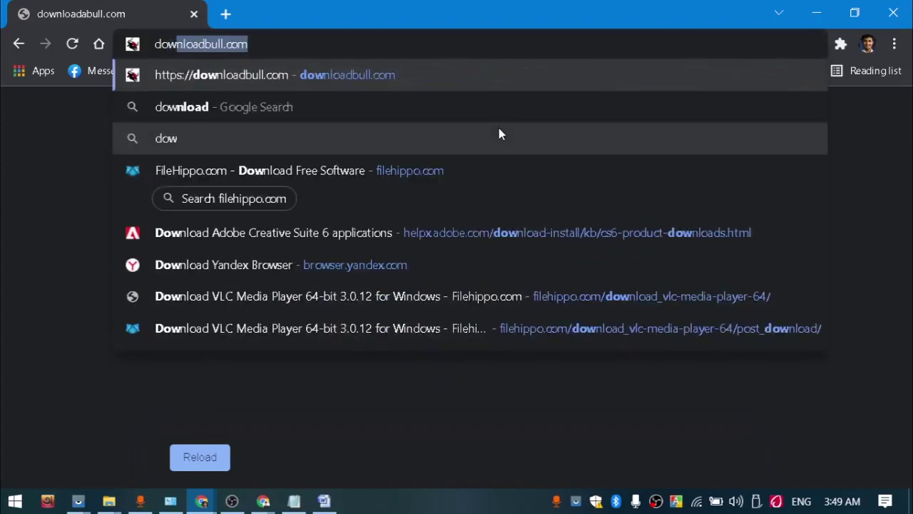
key(Right)
key(Return)
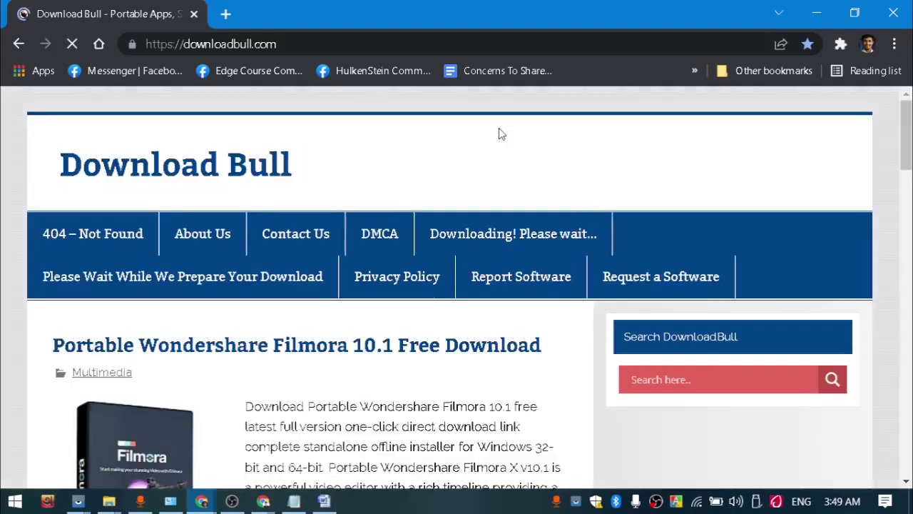
Step: Search the Download Bull site for "office word 2007"
scroll(588, 342, down, 2)
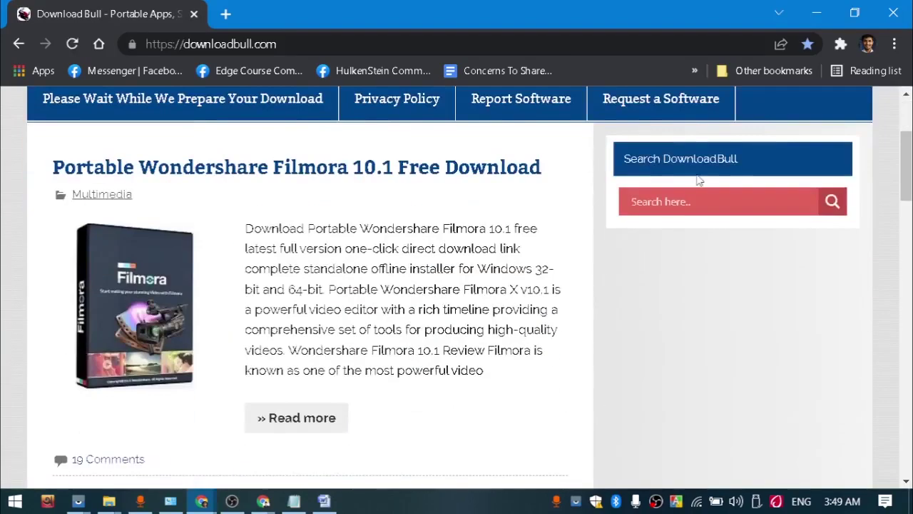
click(688, 201)
text(office)
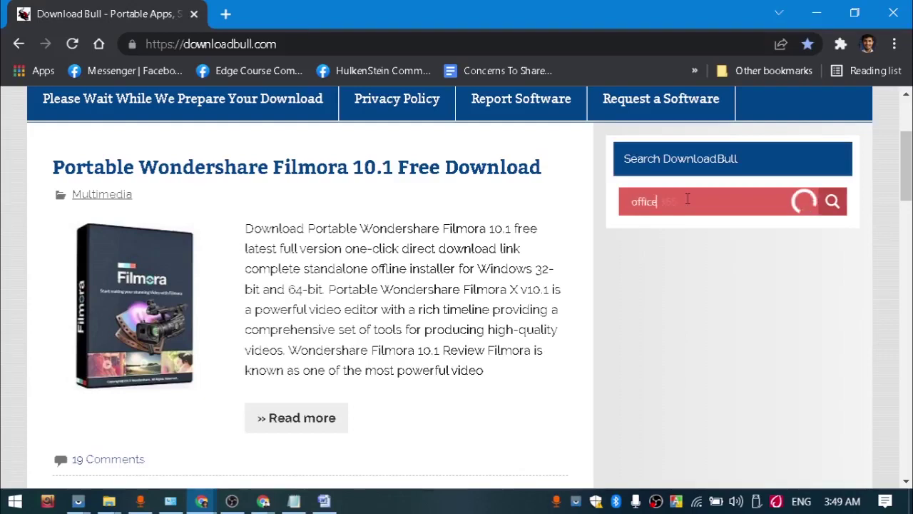
text( word 201)
key(BackSpace)
text(07)
key(Return)
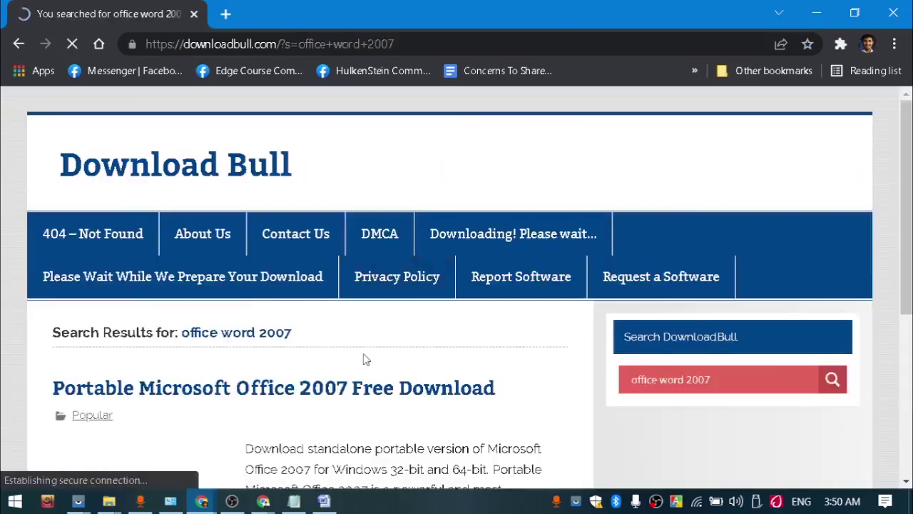
Step: Open the Portable Microsoft Office 2007 Free Download result and start downloading its file through the downloader page
scroll(363, 357, down, 3)
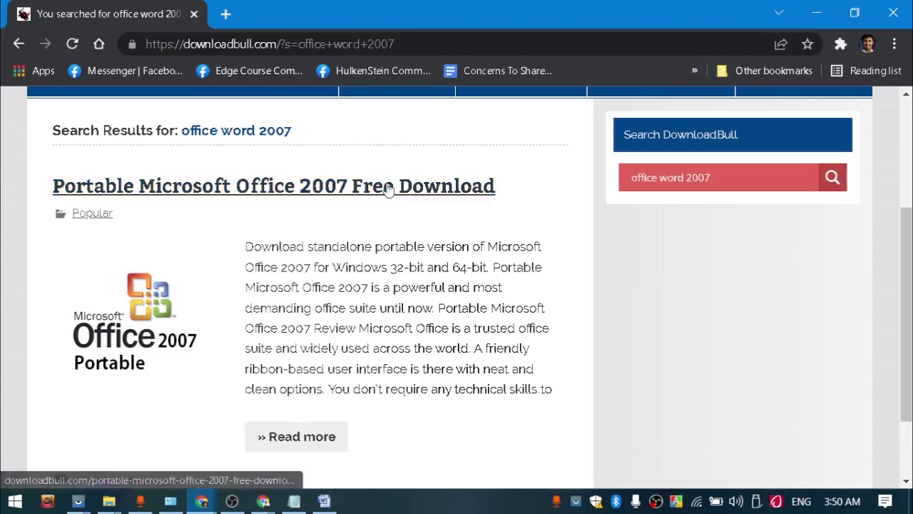
click(371, 191)
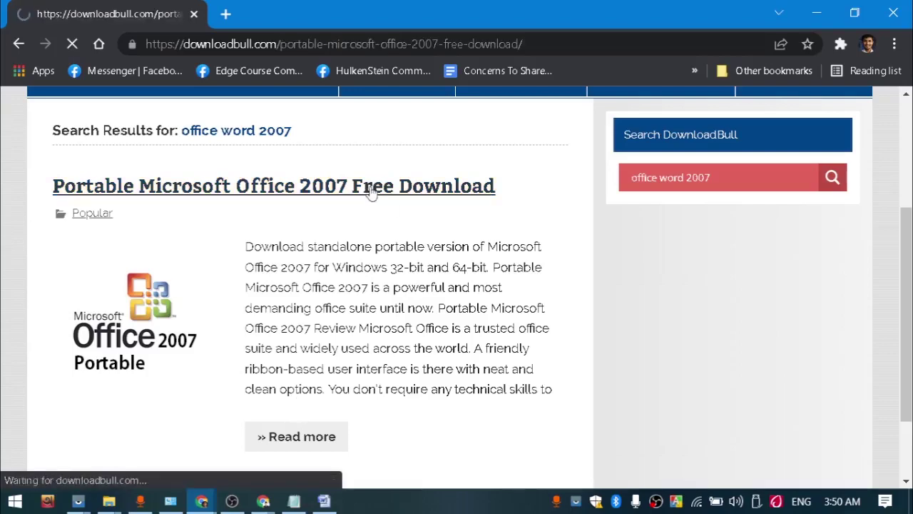
scroll(424, 390, down, 12)
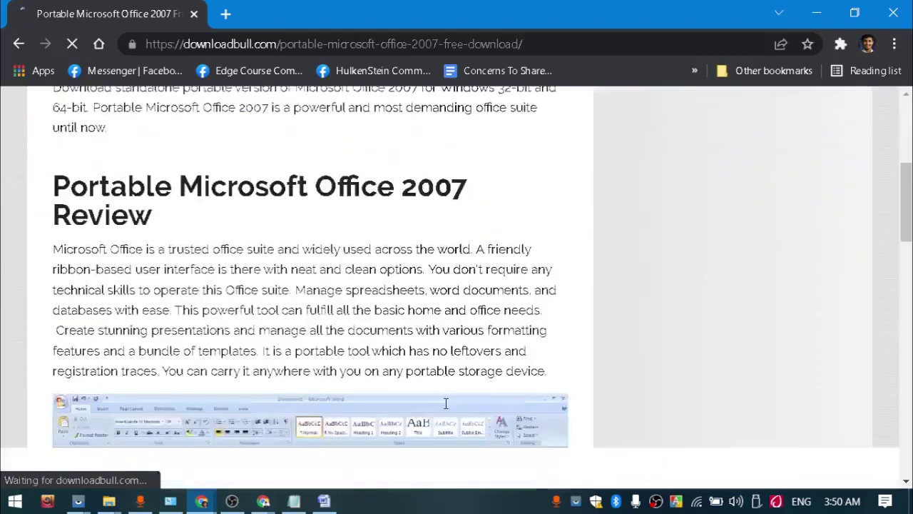
scroll(444, 408, down, 6)
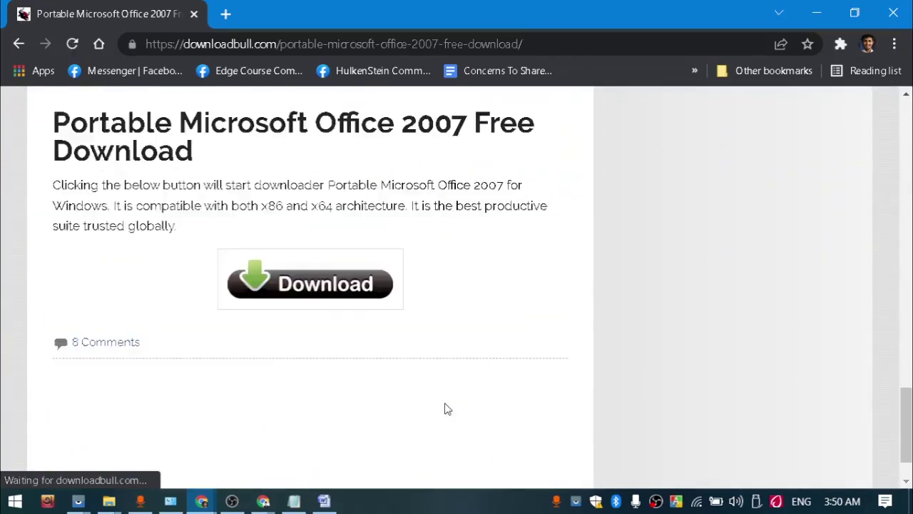
click(336, 282)
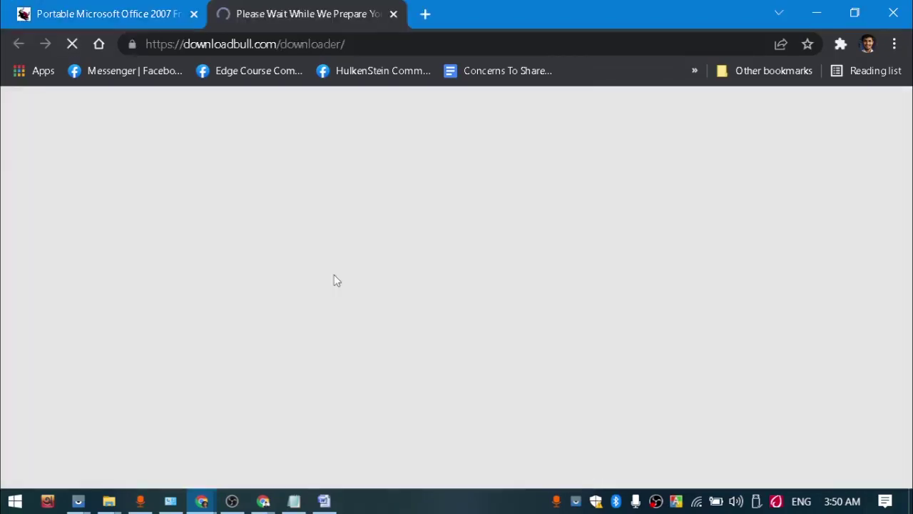
scroll(397, 393, down, 8)
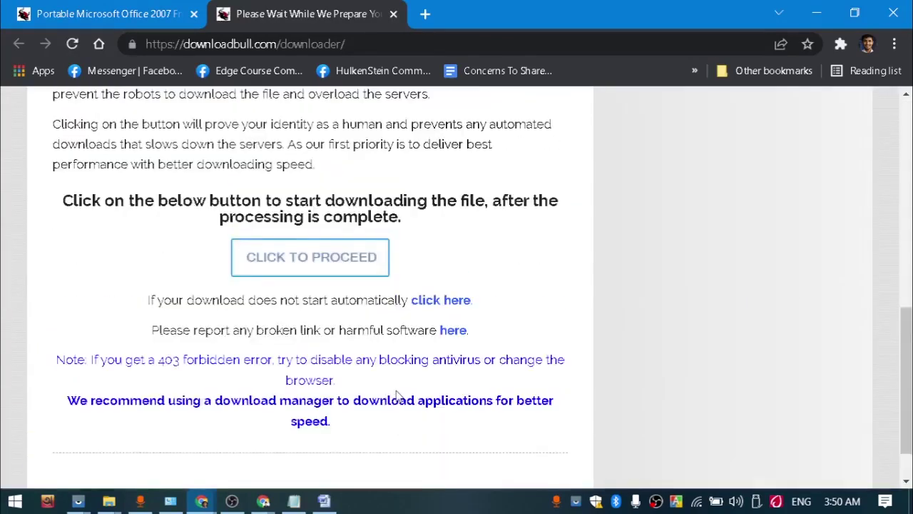
scroll(341, 302, up, 1)
click(339, 297)
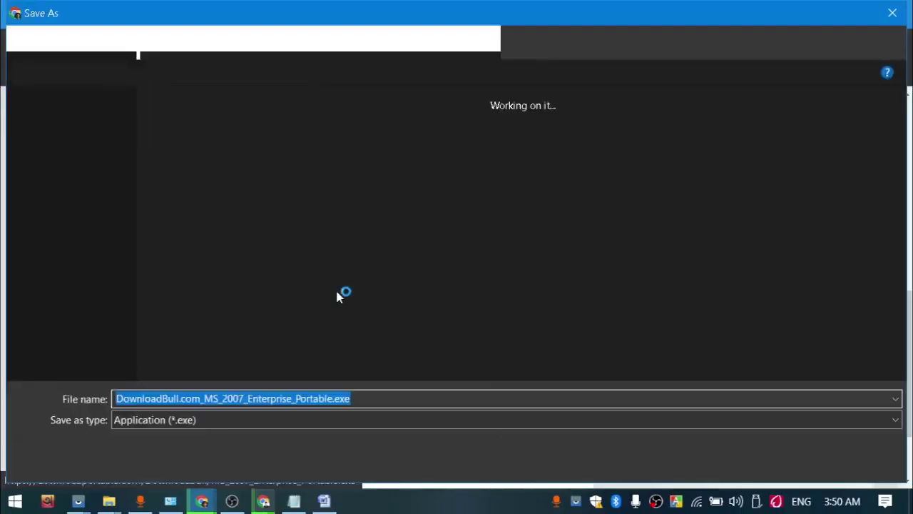
Step: Save DownloadBull.com_MS_2007_Enterprise_Portable.exe in the Softwares folder on New Volume (D:) and show all downloads
scroll(299, 319, down, 1)
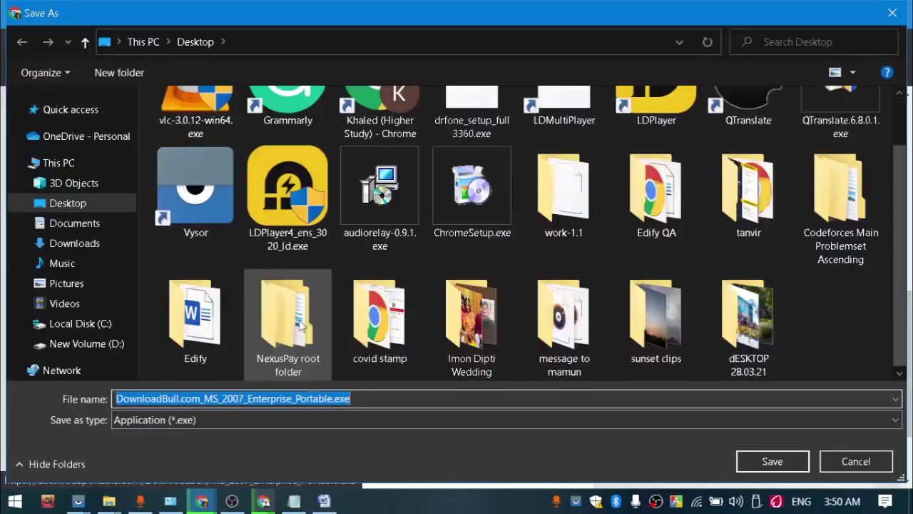
click(102, 348)
scroll(257, 261, down, 2)
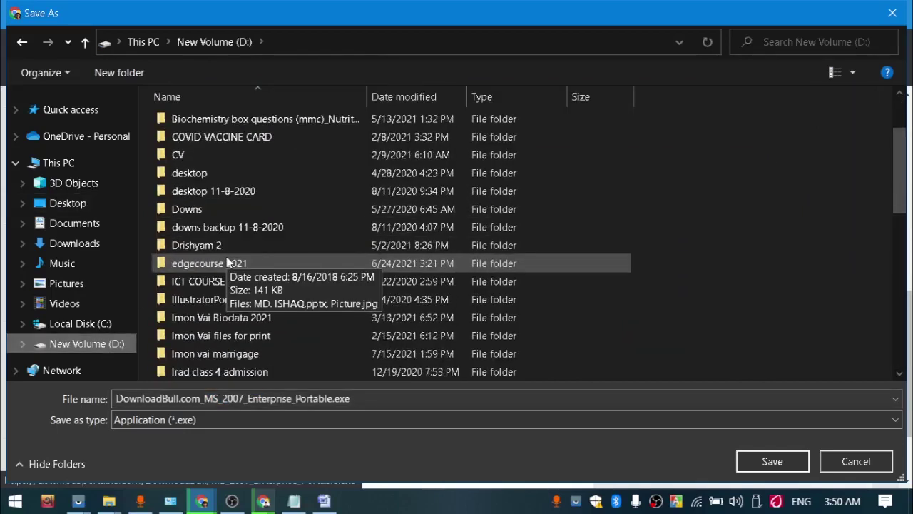
scroll(260, 261, up, 2)
click(267, 250)
scroll(266, 262, down, 8)
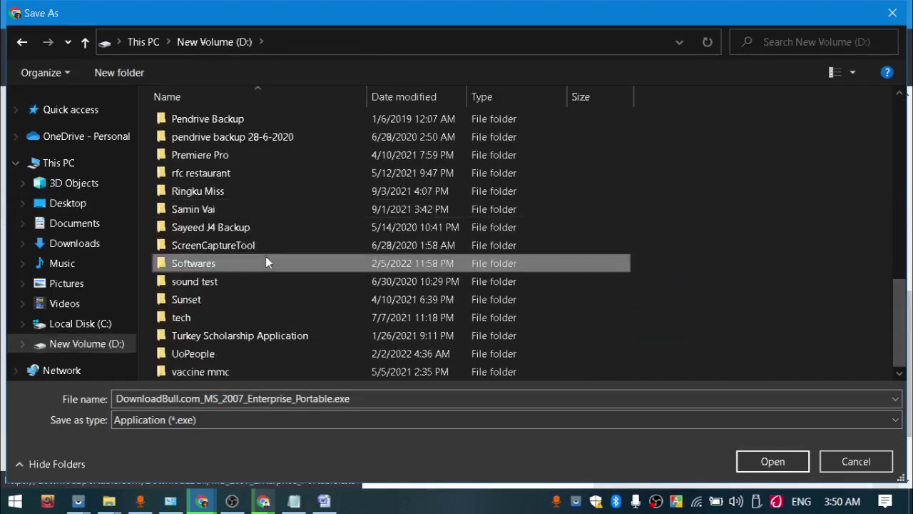
double_click(265, 263)
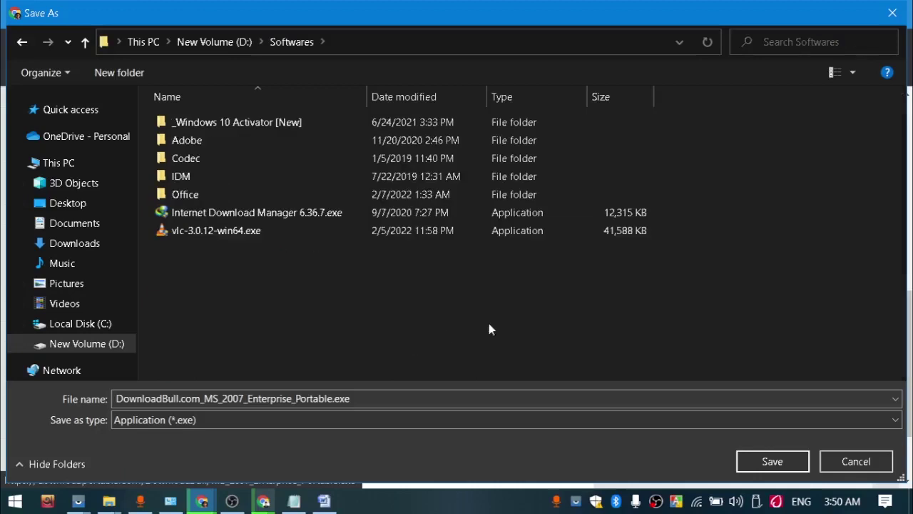
click(772, 462)
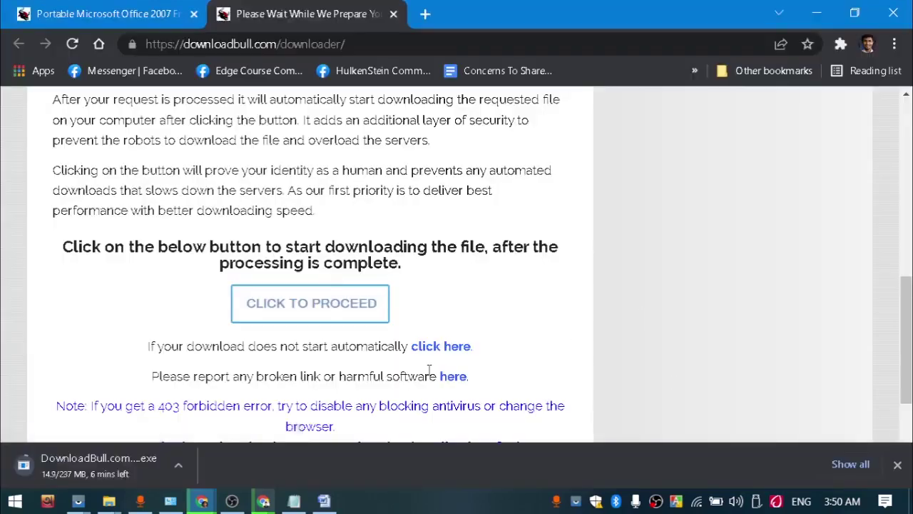
click(839, 465)
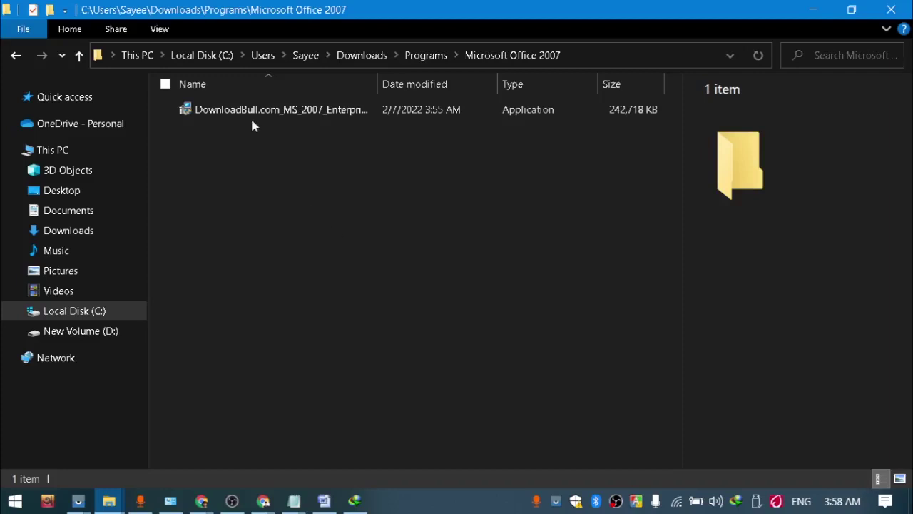
Step: Switch the Microsoft Office 2007 folder's layout in File Explorer to List
click(174, 32)
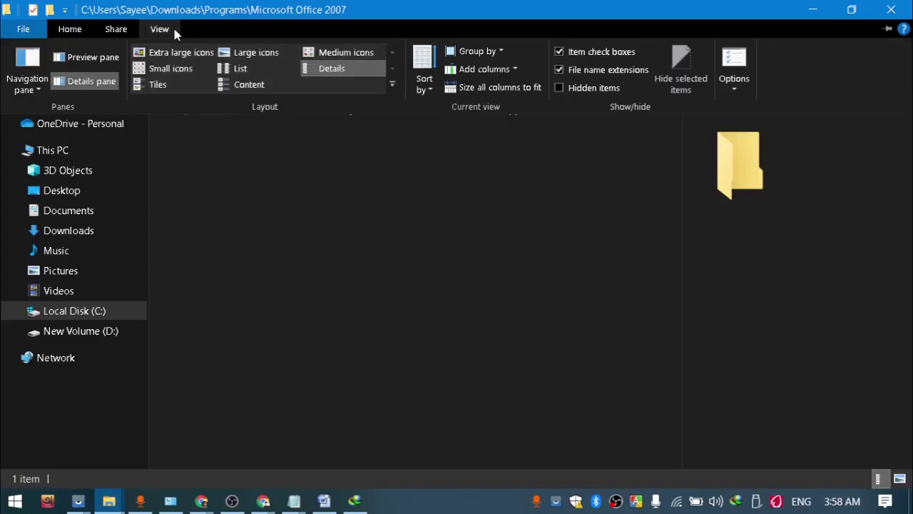
click(241, 69)
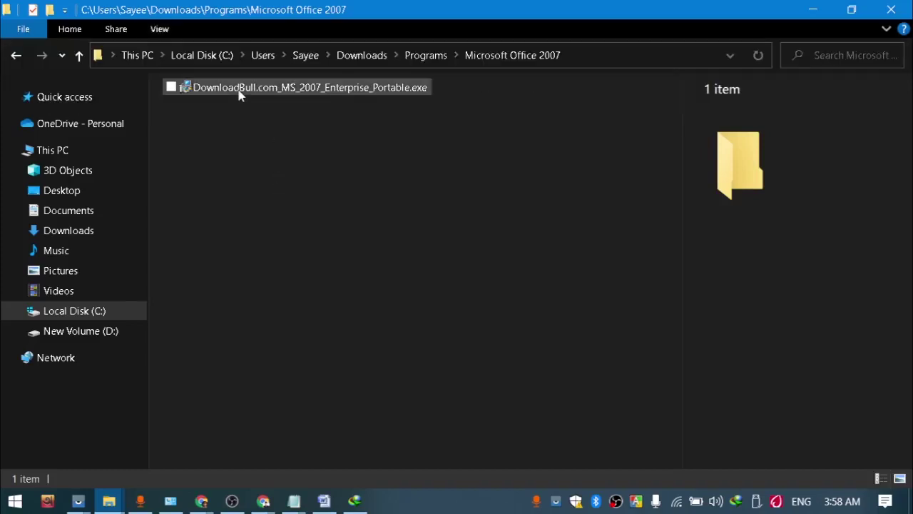
Step: Run DownloadBull.com_MS_2007_Enterprise_Portable.exe from the Microsoft Office 2007 folder to unpack the portable Office programs
double_click(237, 88)
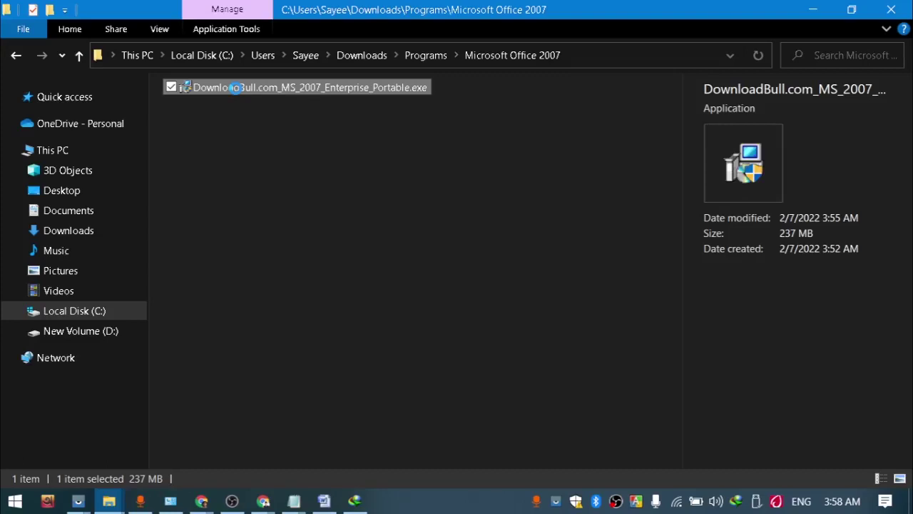
right_click(237, 88)
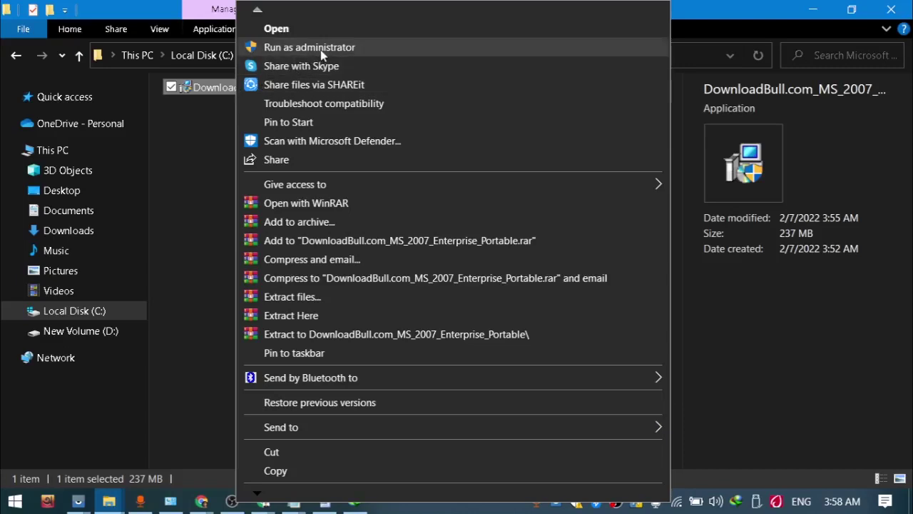
click(207, 171)
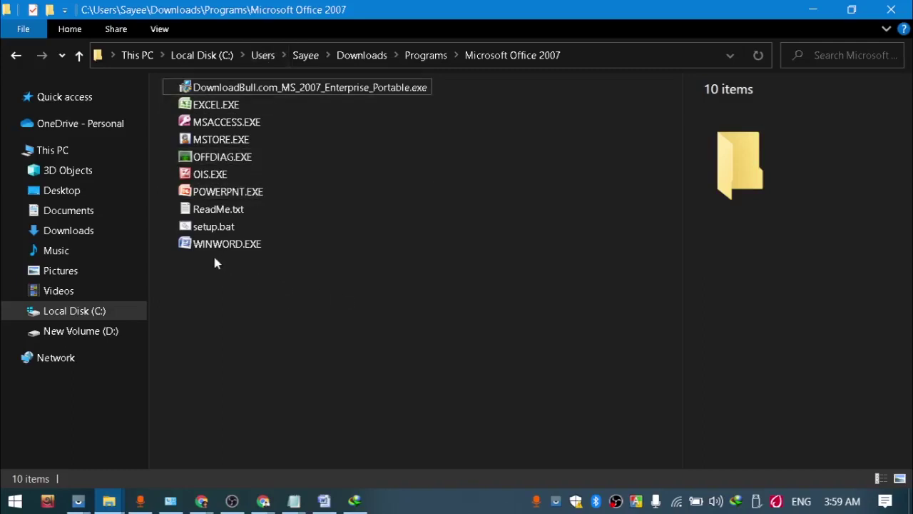
Step: Launch Microsoft Word from WINWORD.EXE in the Microsoft Office 2007 folder
mouse_move(249, 250)
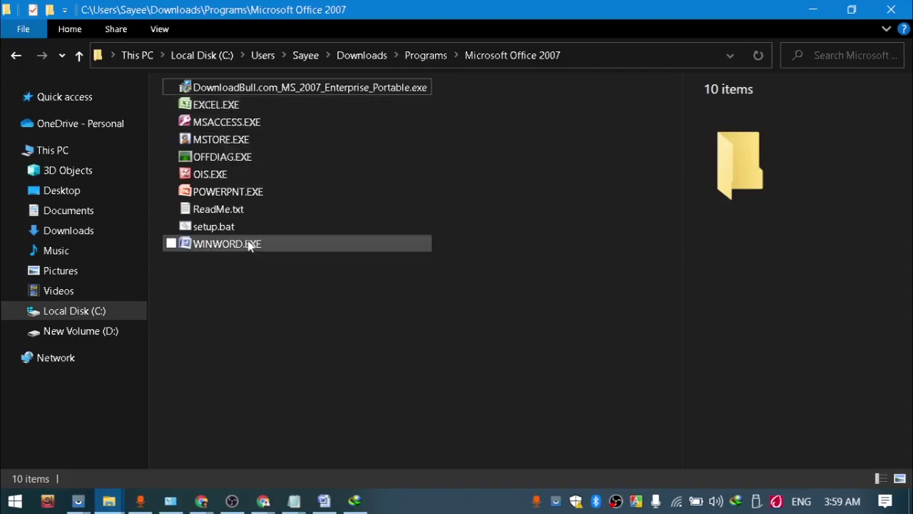
mouse_move(250, 246)
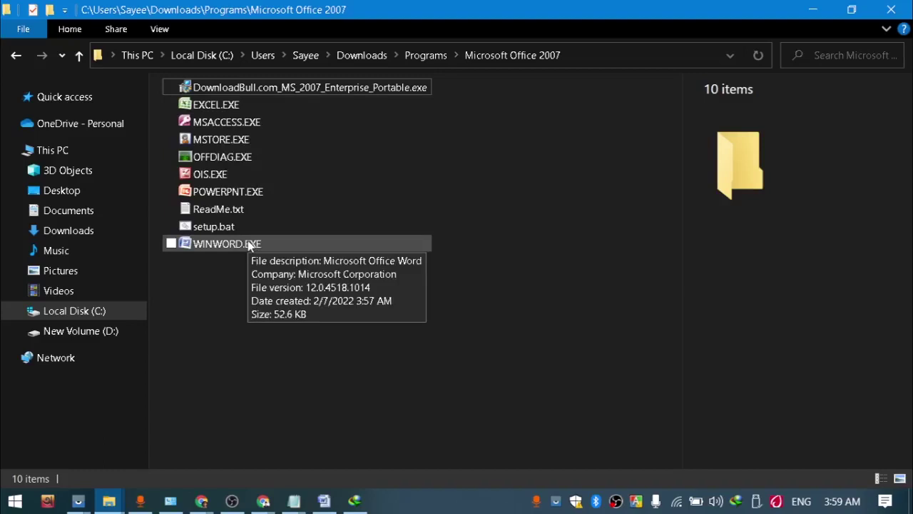
click(250, 246)
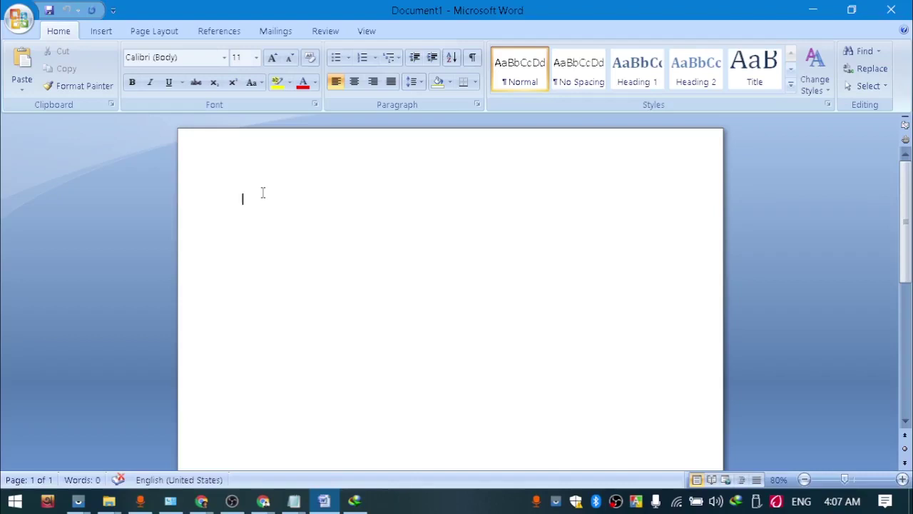
Step: Create a new blank document from the Blank and recent templates, and close it again
click(19, 22)
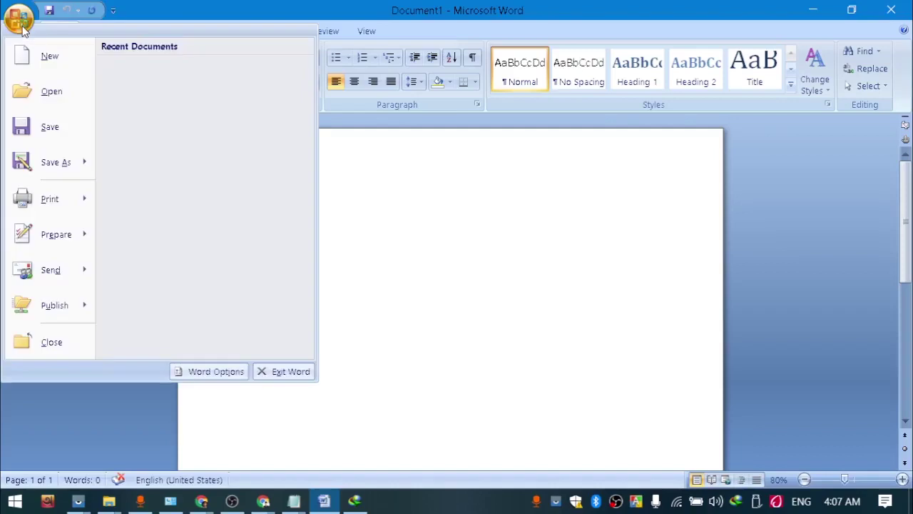
click(403, 274)
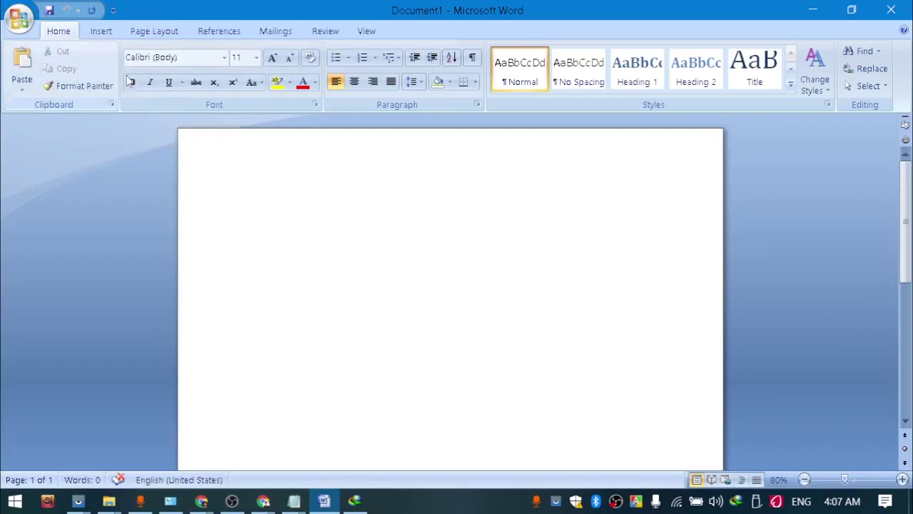
click(20, 20)
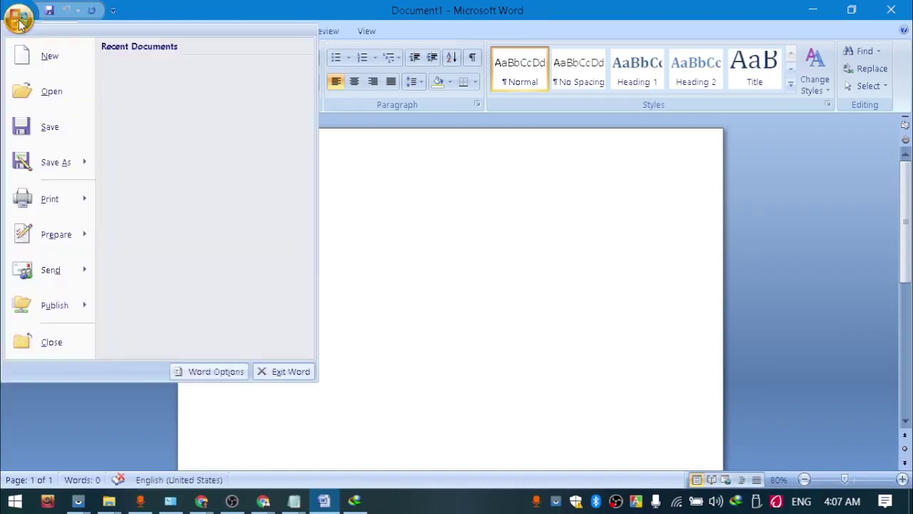
click(50, 54)
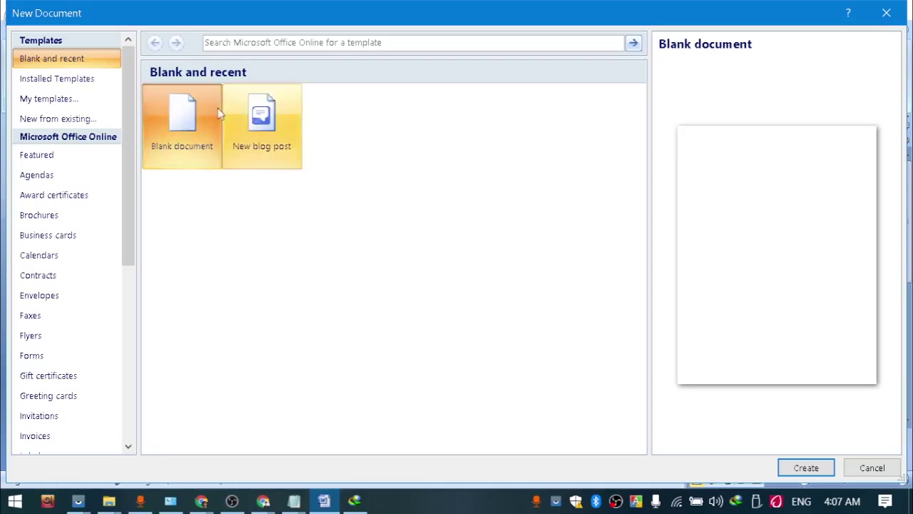
double_click(182, 118)
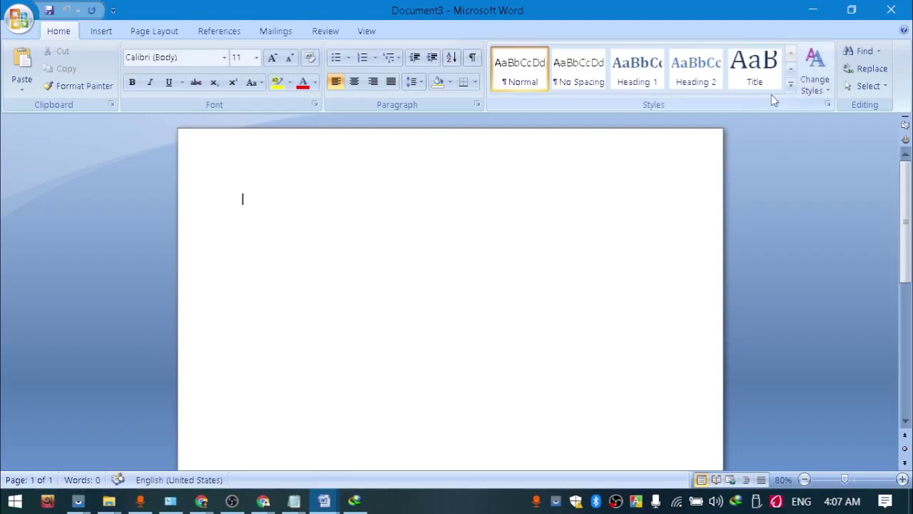
click(891, 10)
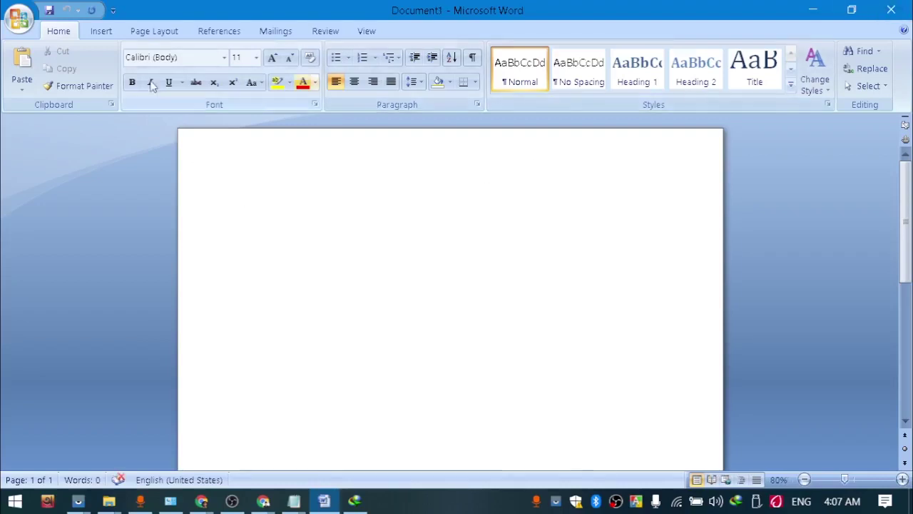
Step: Enter the sentence "My name is X." at the start of the blank document
click(19, 19)
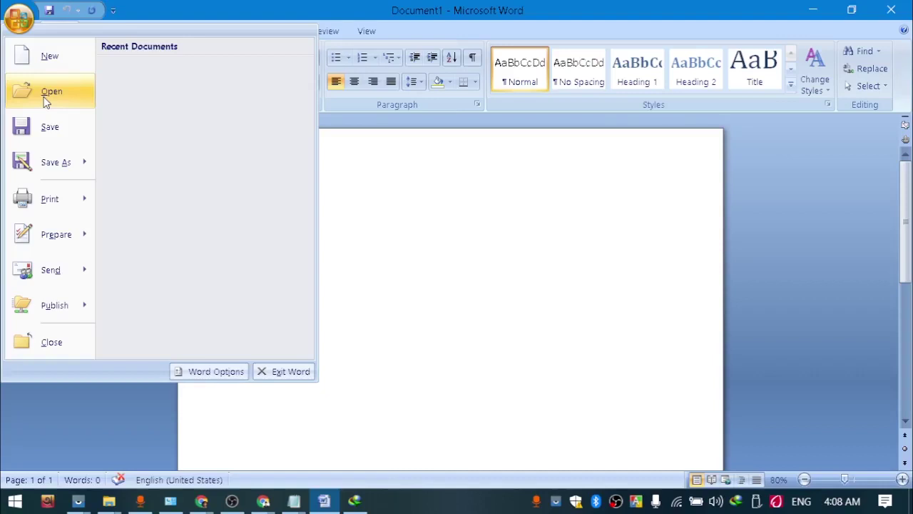
click(376, 217)
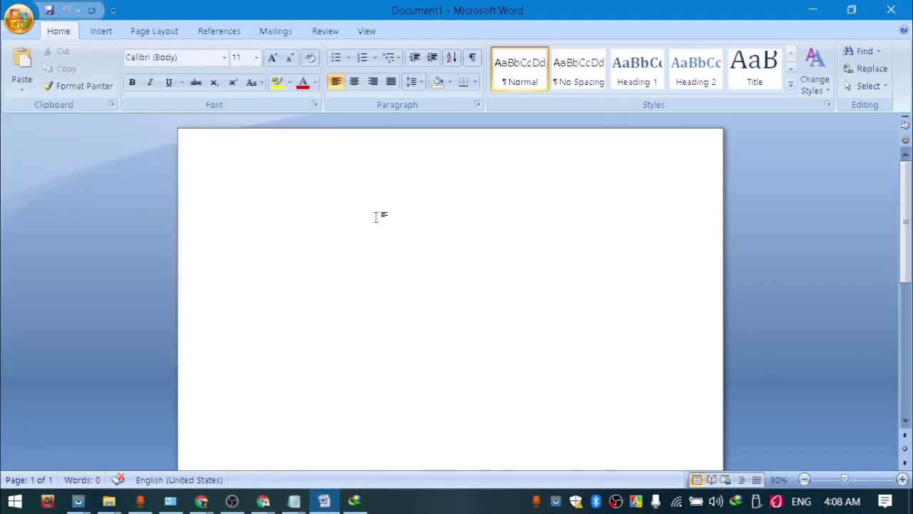
text(My name is x.)
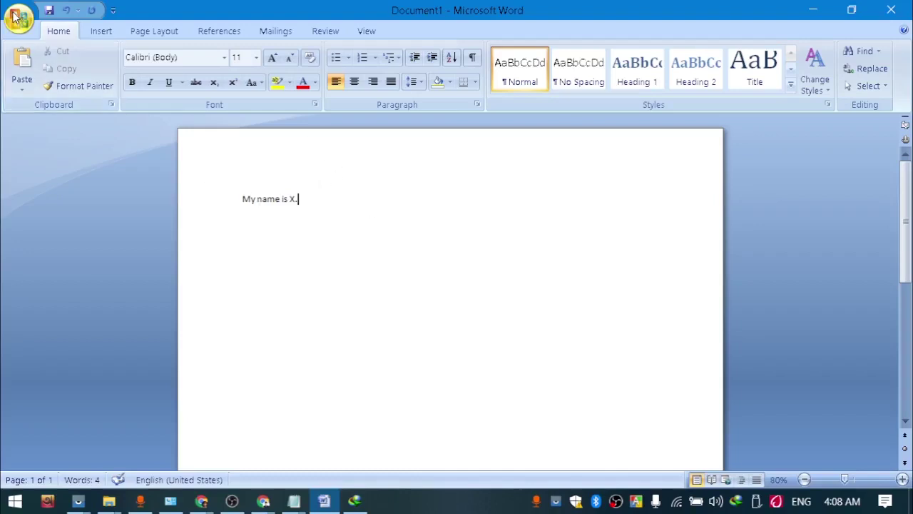
Step: Examine the Save, Save As and Close commands for the document without running any of them
click(16, 17)
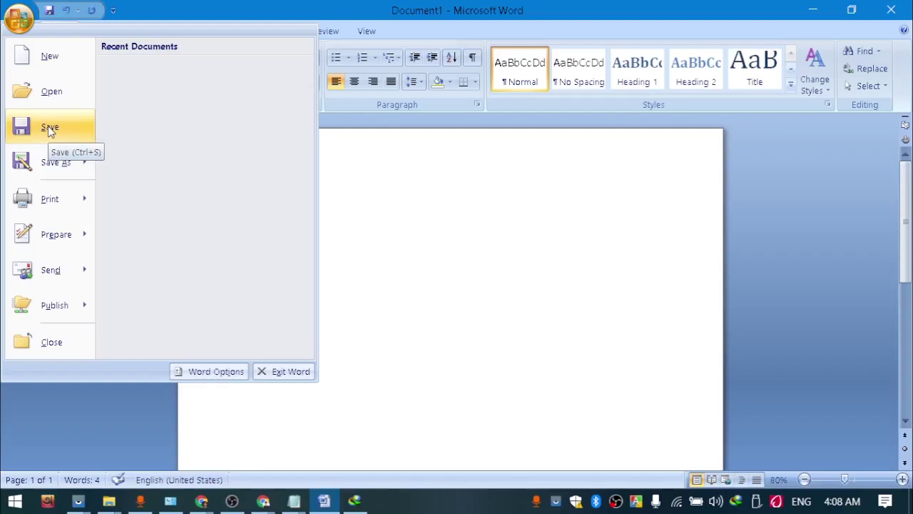
click(378, 218)
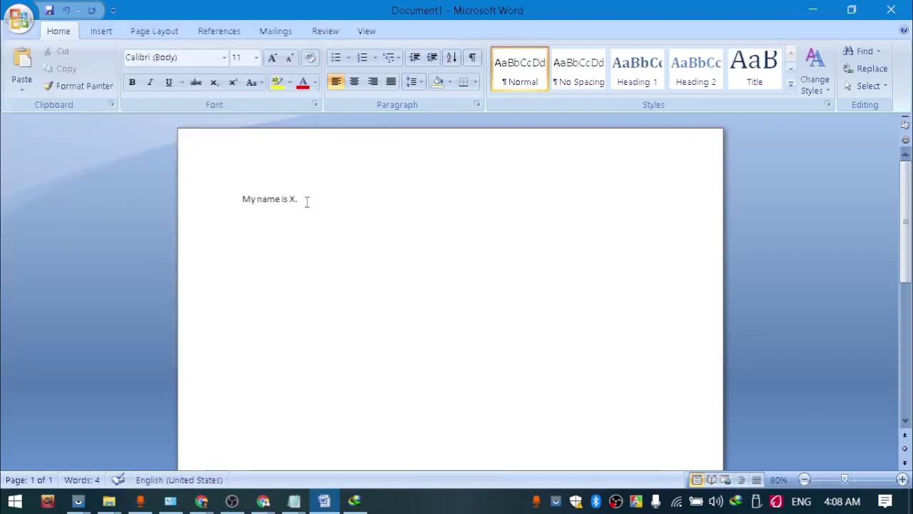
click(20, 18)
mouse_move(60, 163)
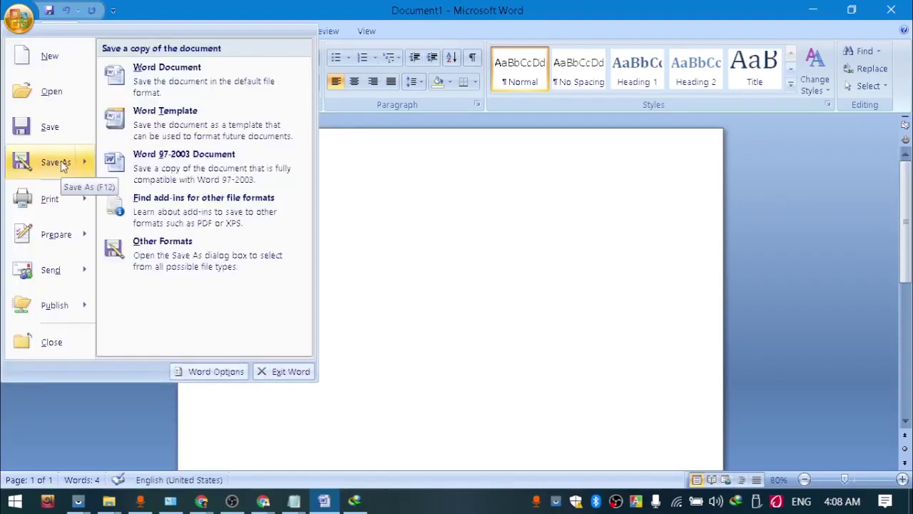
click(379, 236)
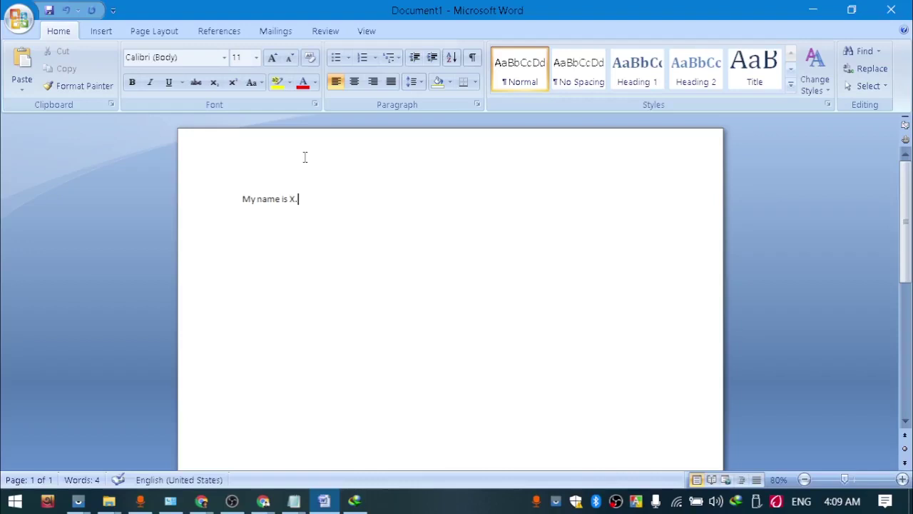
click(20, 19)
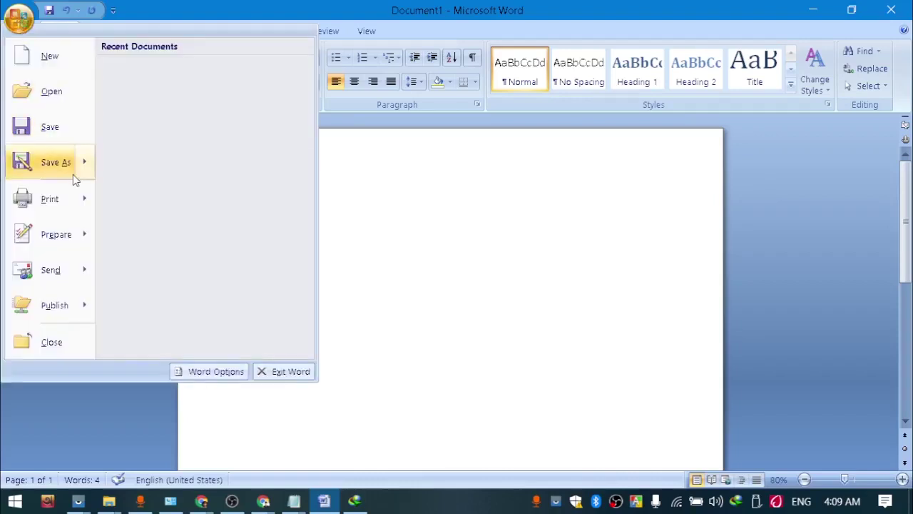
mouse_move(57, 162)
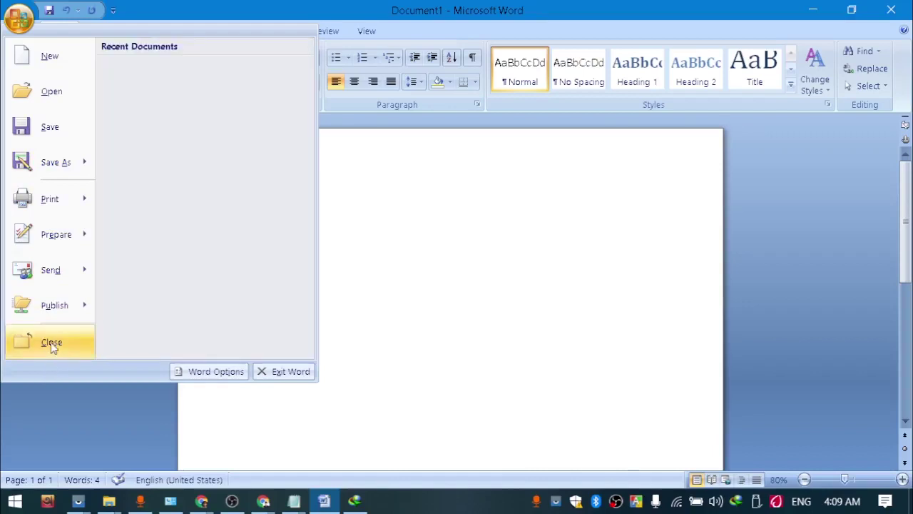
click(378, 287)
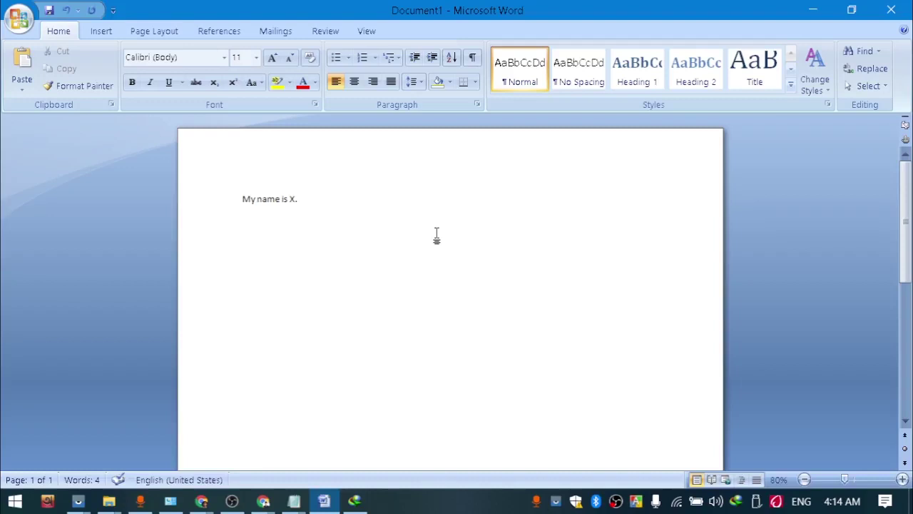
Step: Select the whole sentence "My name is X." in the document
drag(312, 197, 201, 203)
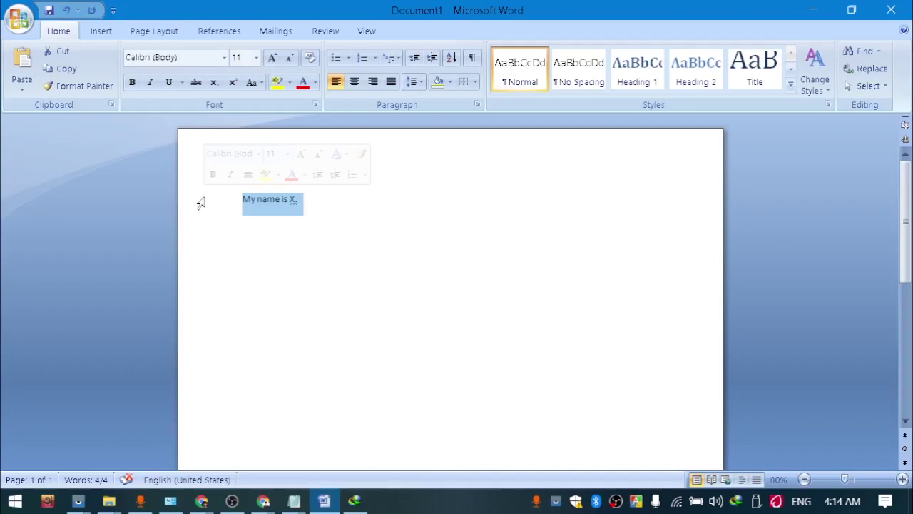
click(313, 204)
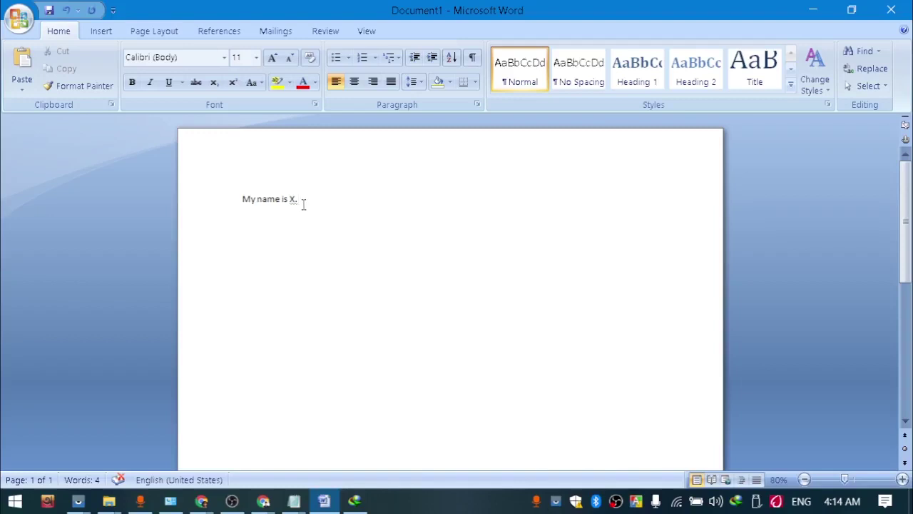
drag(309, 200, 183, 199)
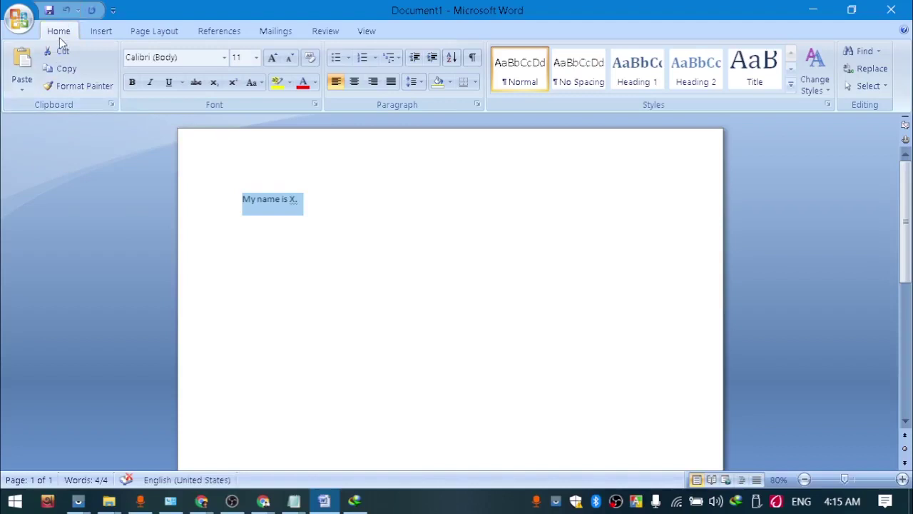
click(101, 32)
click(146, 32)
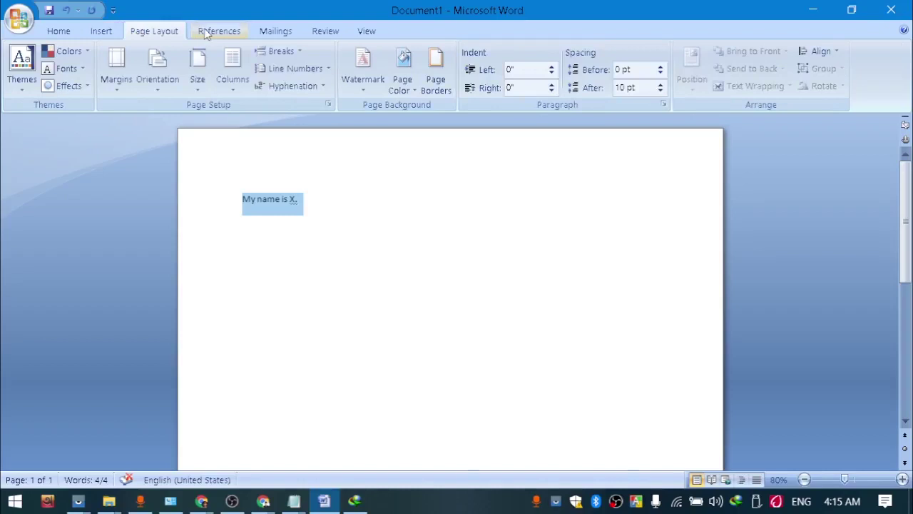
click(220, 31)
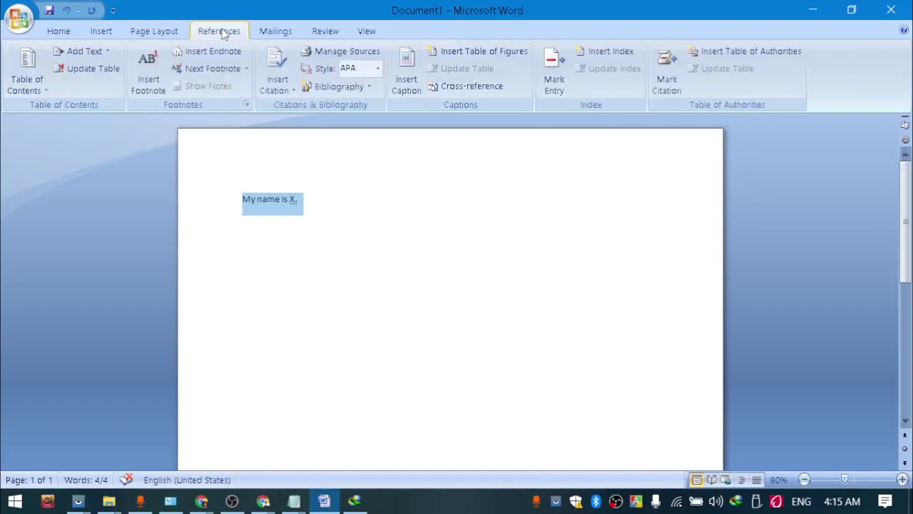
click(61, 33)
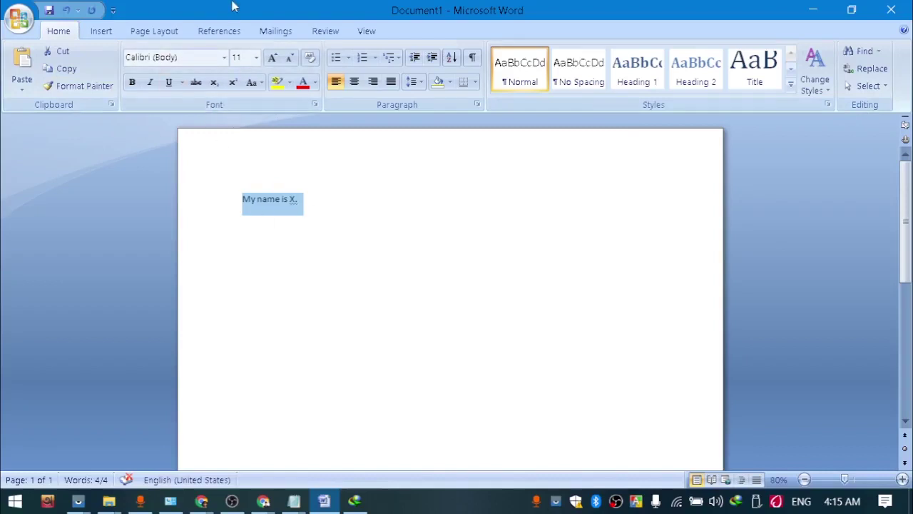
Step: Set the selected sentence "My name is X." in the Arial Black font at size 28
click(224, 59)
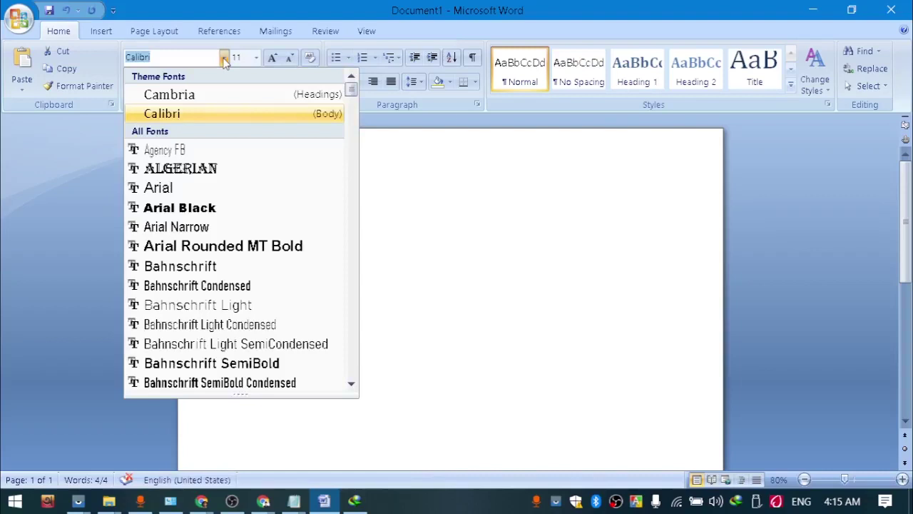
click(224, 60)
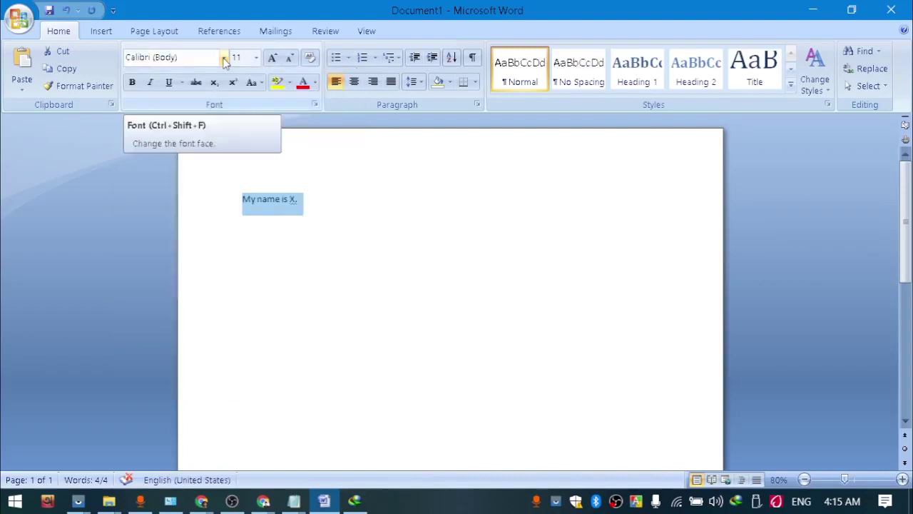
click(225, 59)
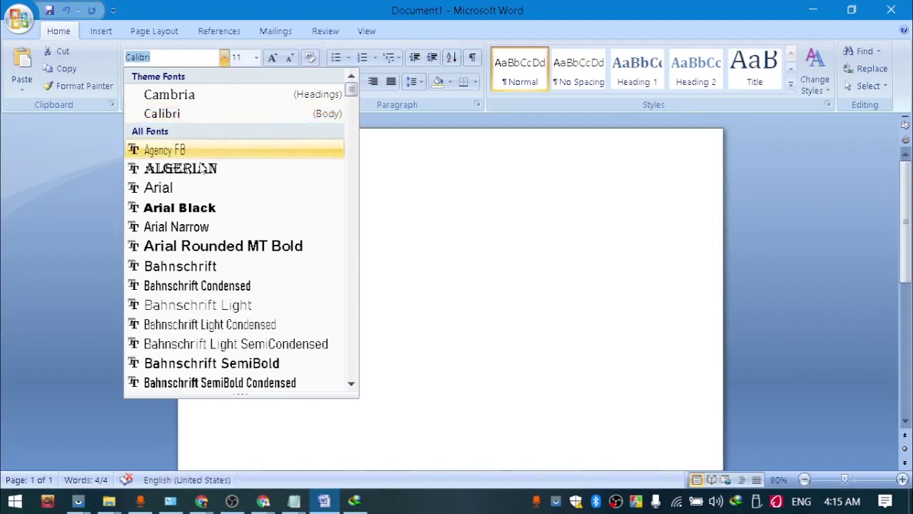
click(194, 207)
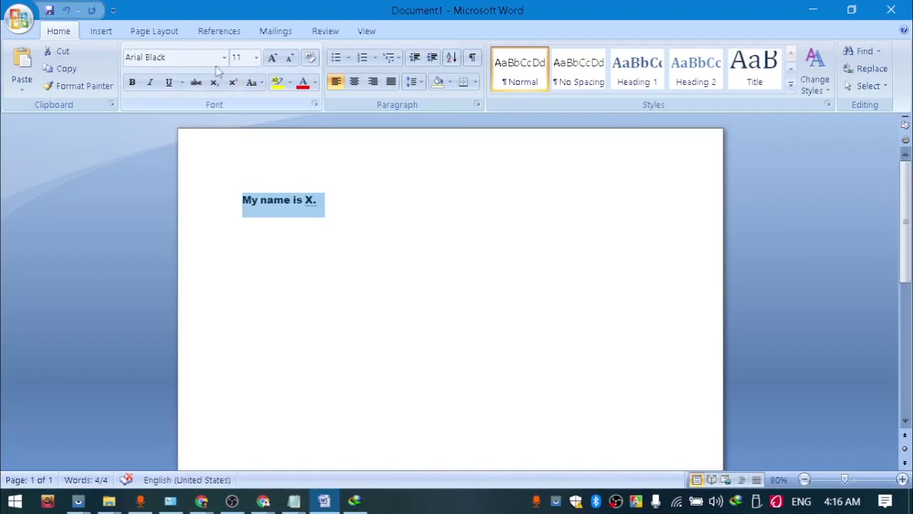
click(255, 59)
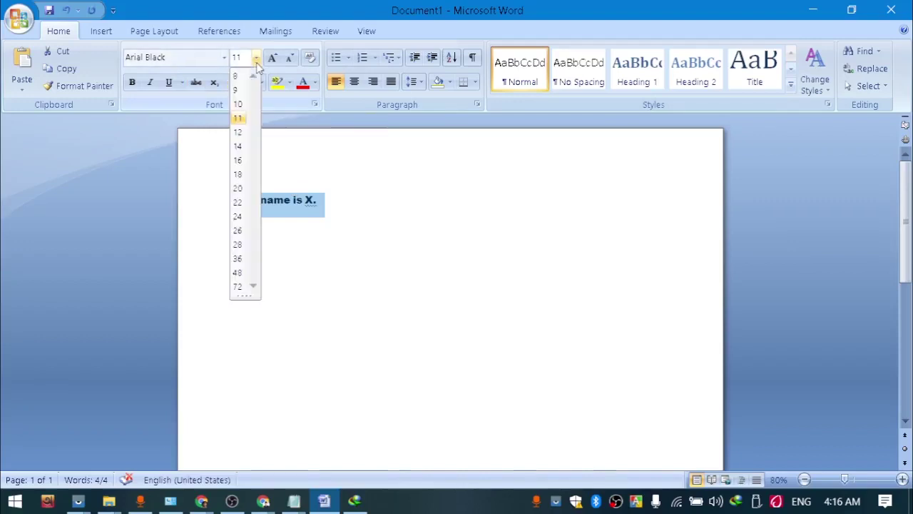
click(238, 245)
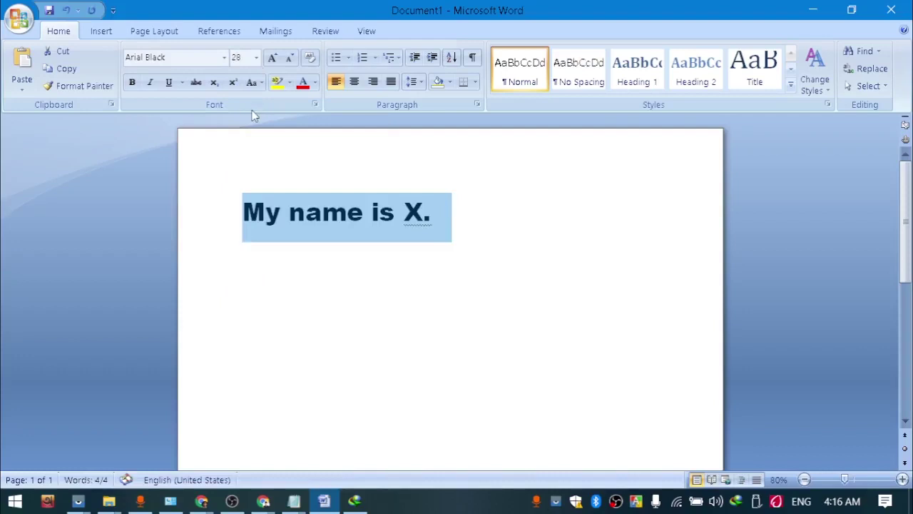
Step: Enlarge the selected sentence "My name is X." to font size 72 and deselect it
click(255, 58)
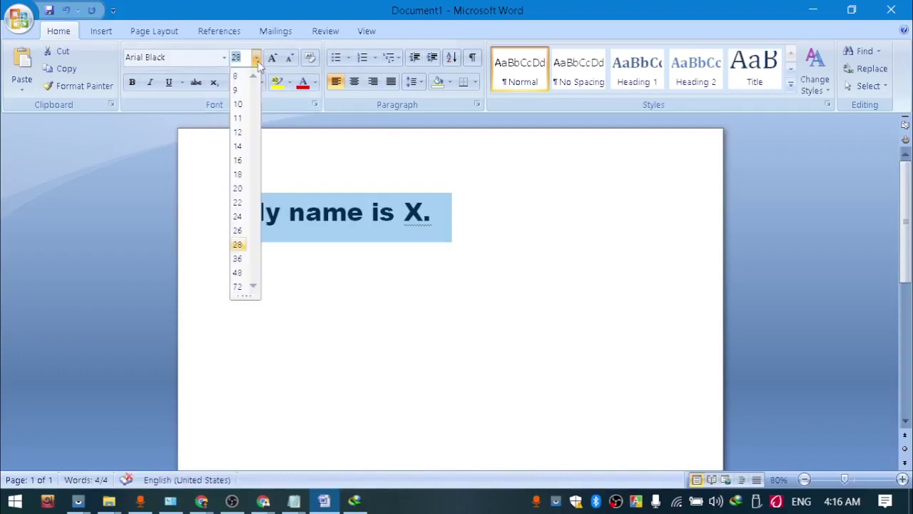
click(238, 288)
click(210, 280)
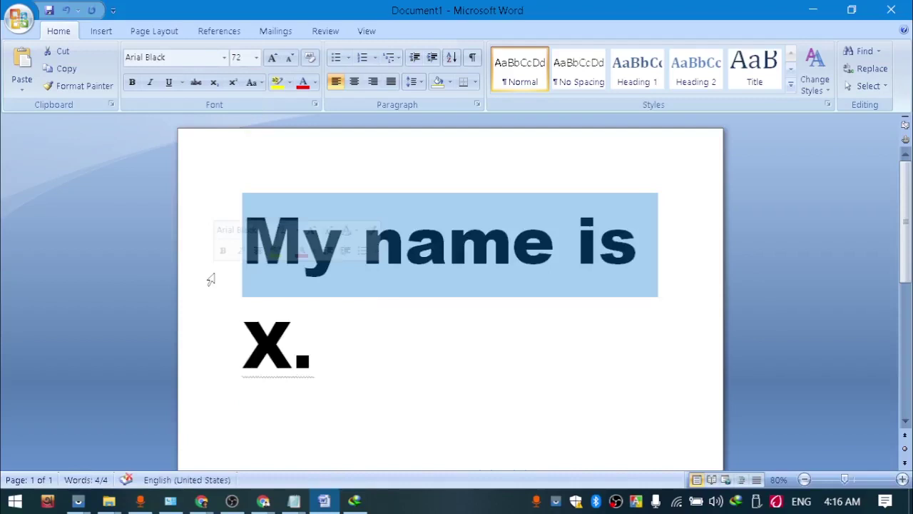
click(348, 377)
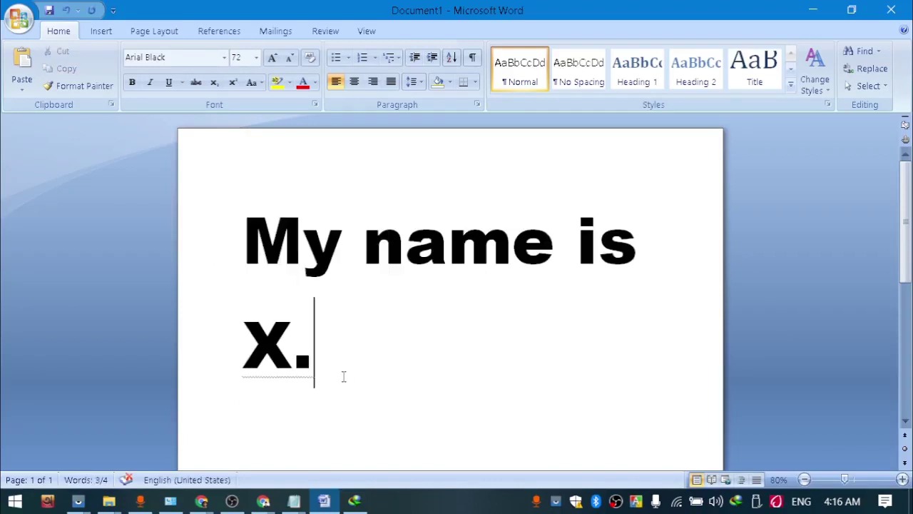
Step: Set the whole sentence "My name is X." in the Brush Script MT font
drag(357, 369, 257, 214)
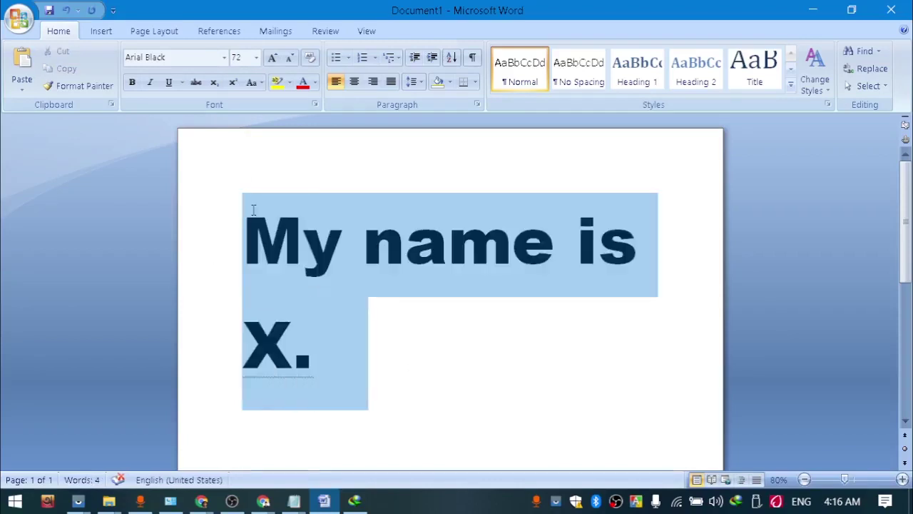
click(224, 57)
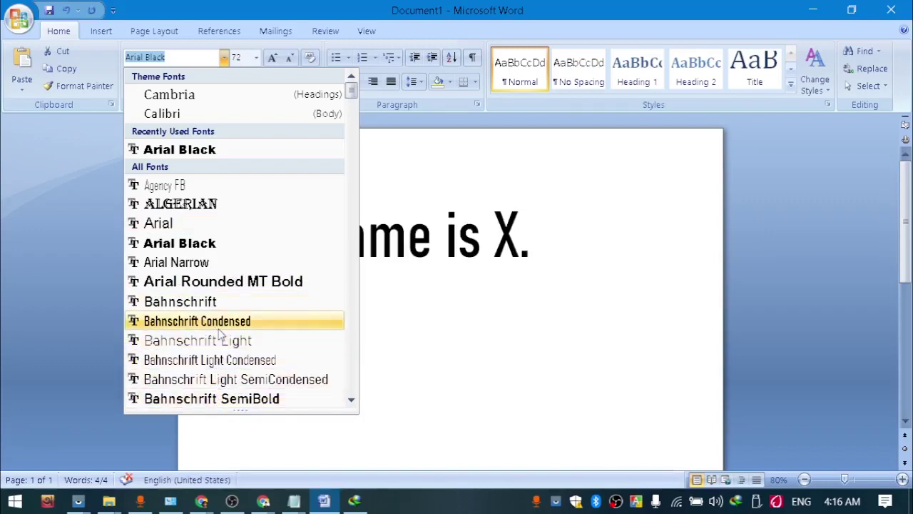
click(352, 401)
drag(352, 401, 352, 401)
click(206, 265)
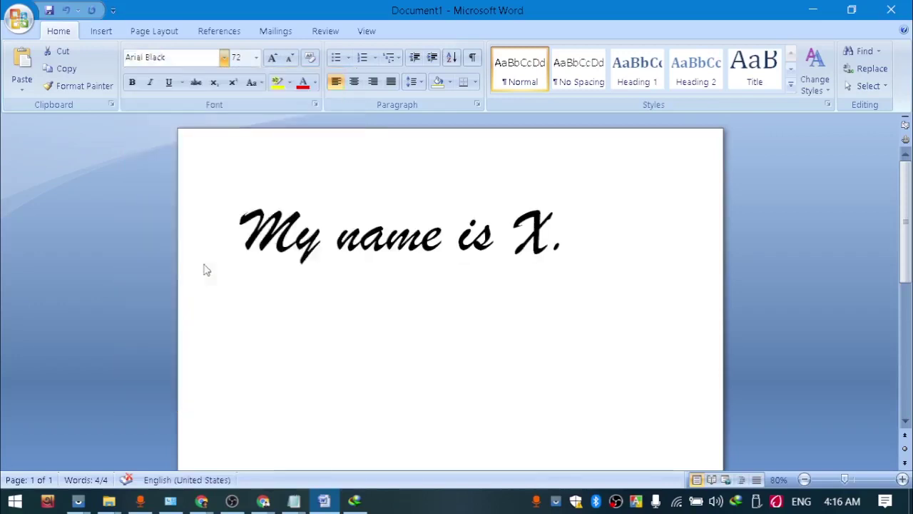
click(580, 249)
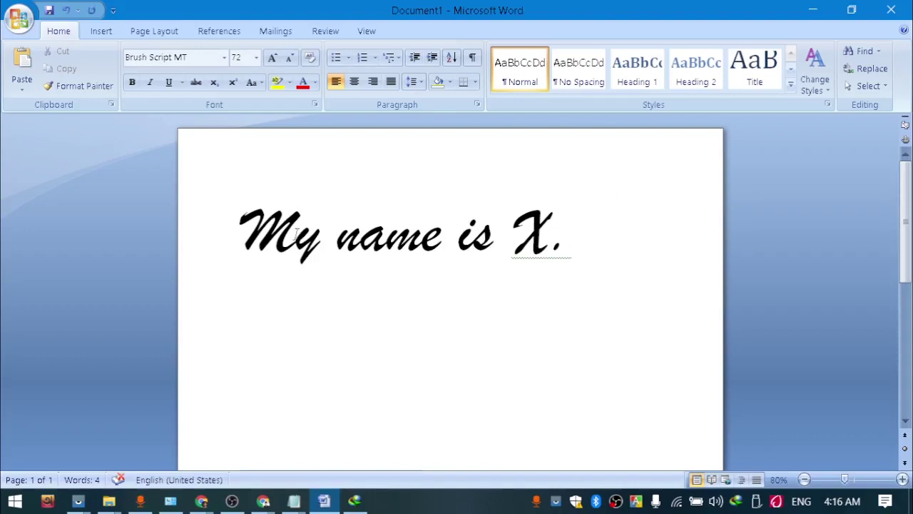
Step: Try a light blue theme colour on the whole sentence, settling on the standard red as its font colour
drag(227, 247, 591, 221)
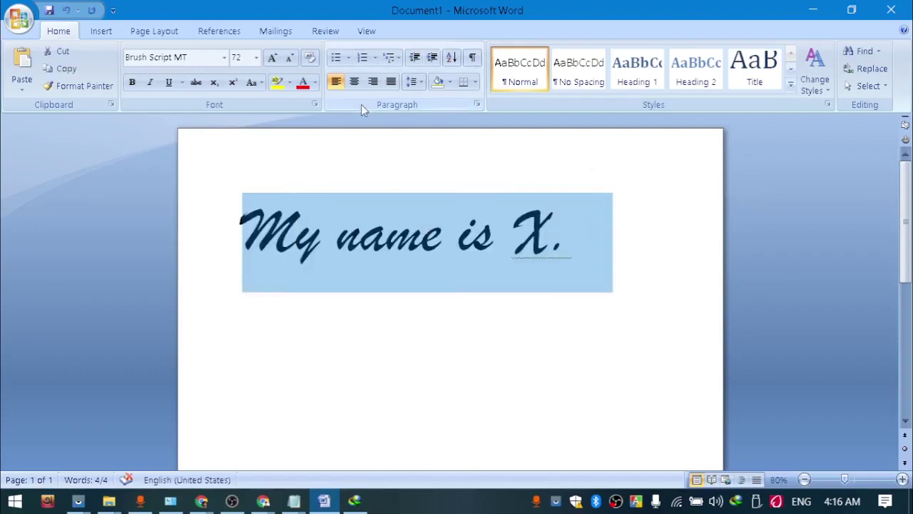
click(314, 83)
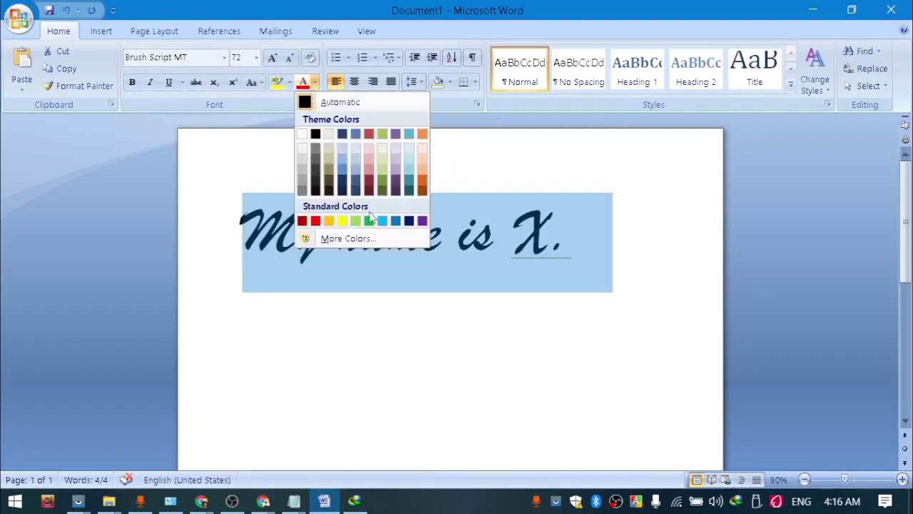
click(359, 159)
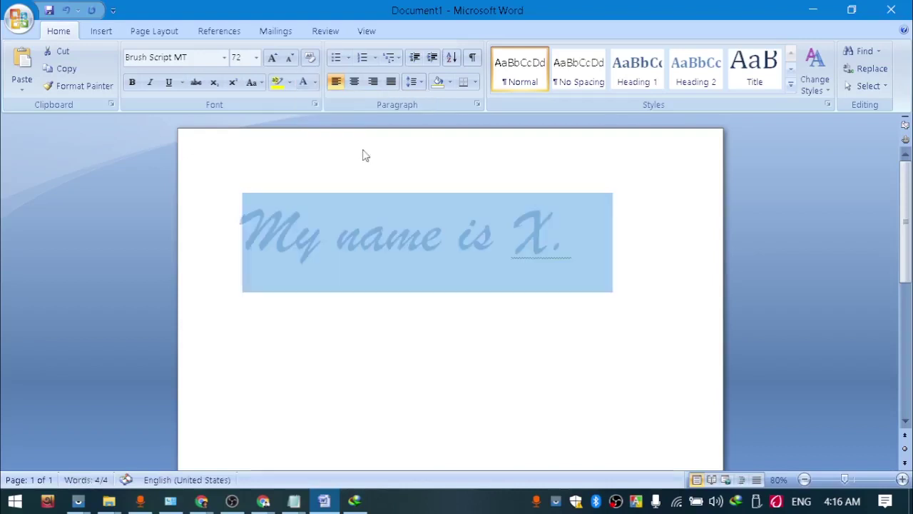
click(316, 83)
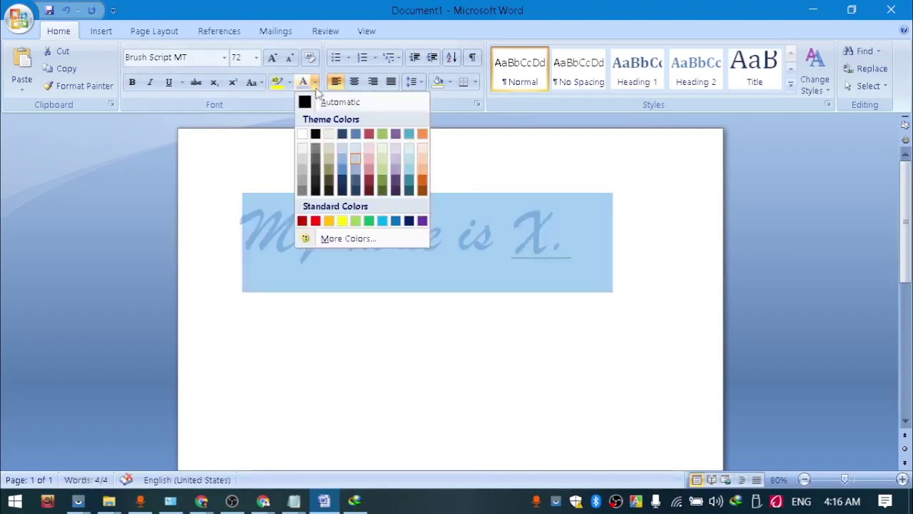
click(317, 222)
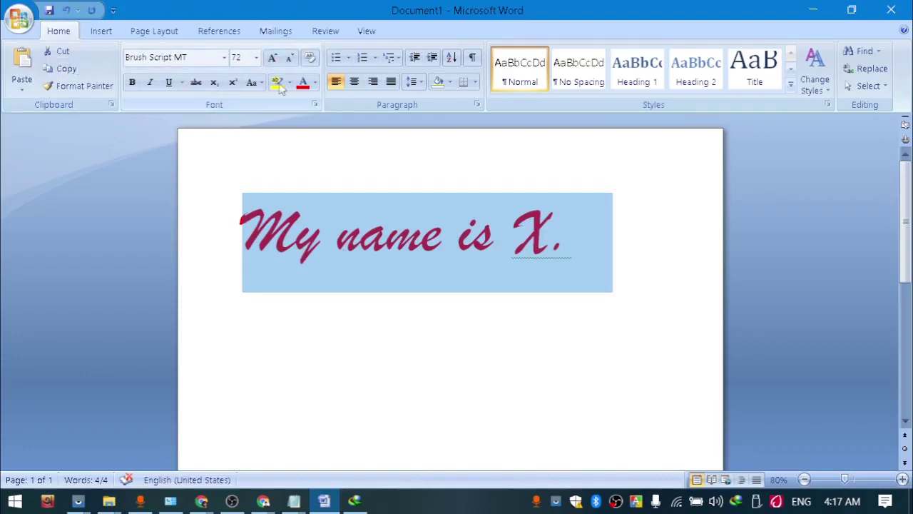
mouse_move(288, 121)
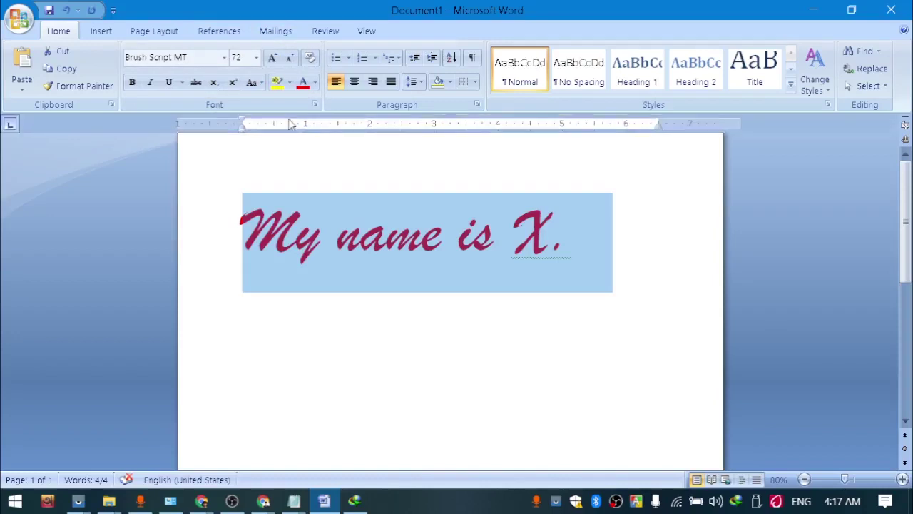
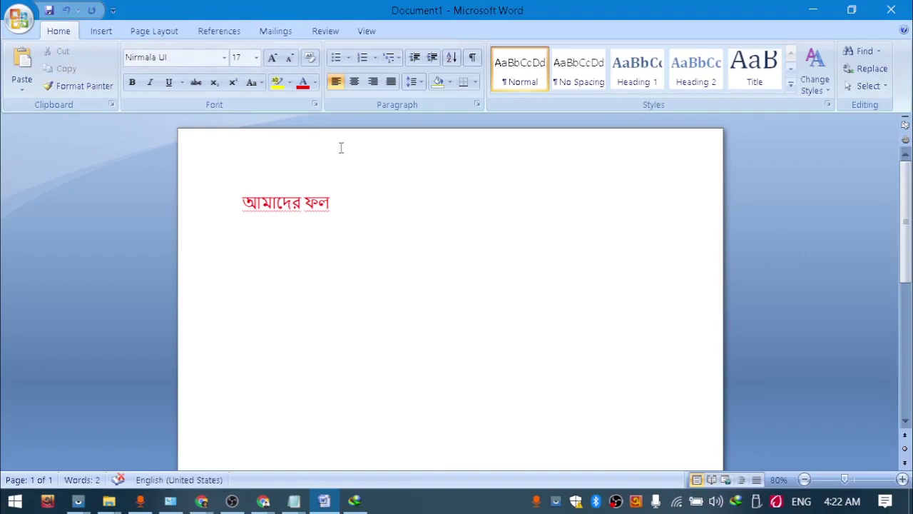
Step: Check the bullet example in the textbook PDF and start a bulleted list under "আমাদের ফল" in Word with the items আম and জাম
key(alt+Tab)
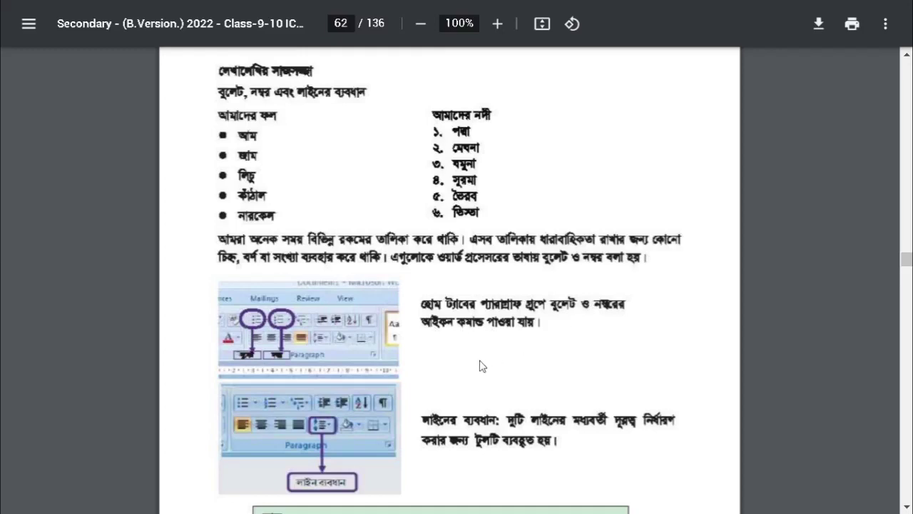
key(alt+Tab)
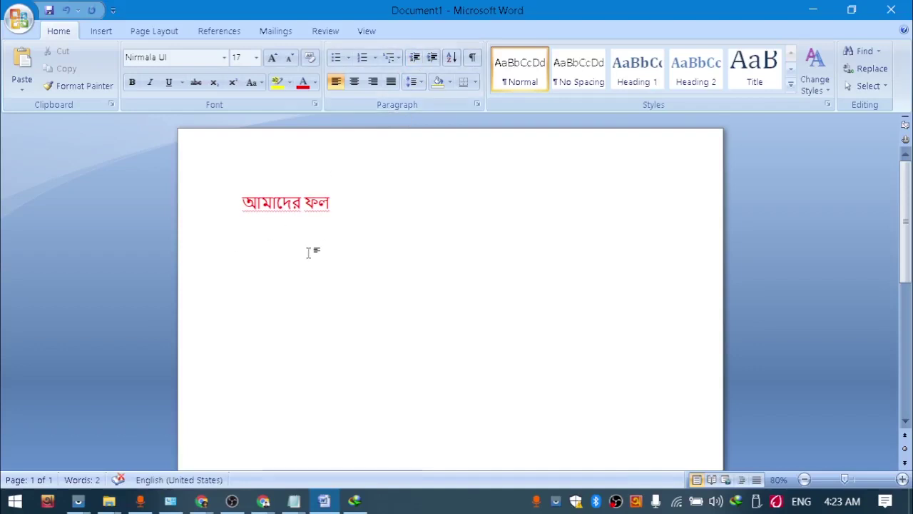
click(335, 60)
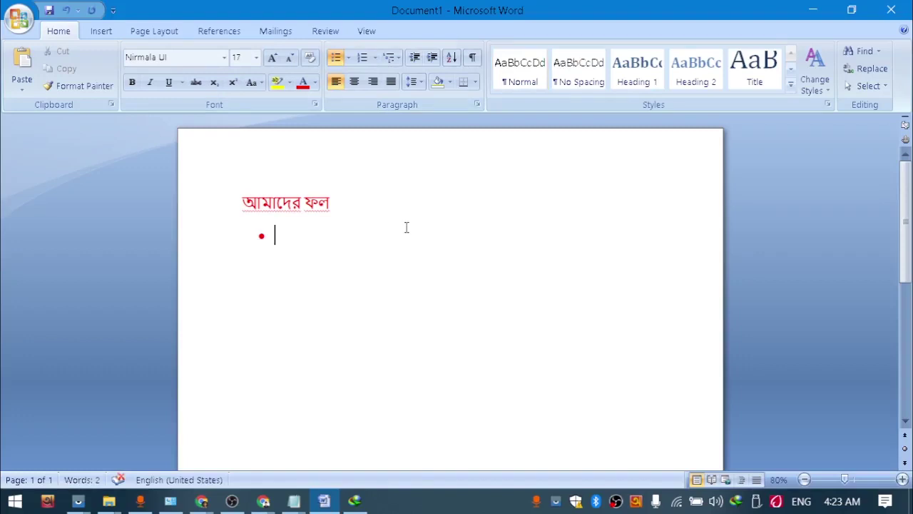
text(am)
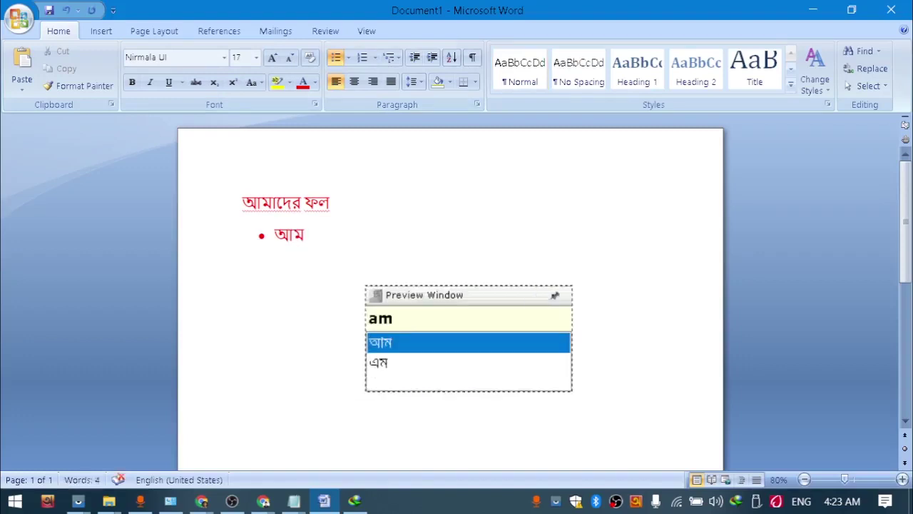
key(Return)
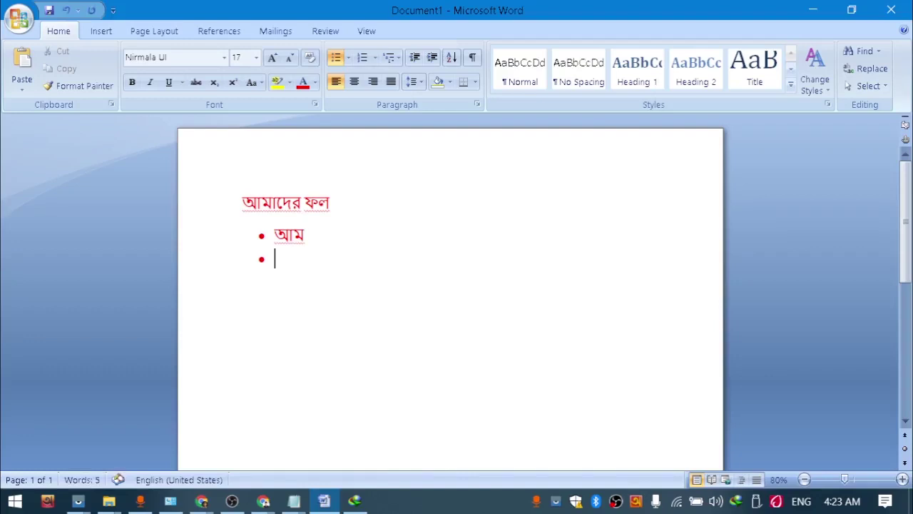
text(jam)
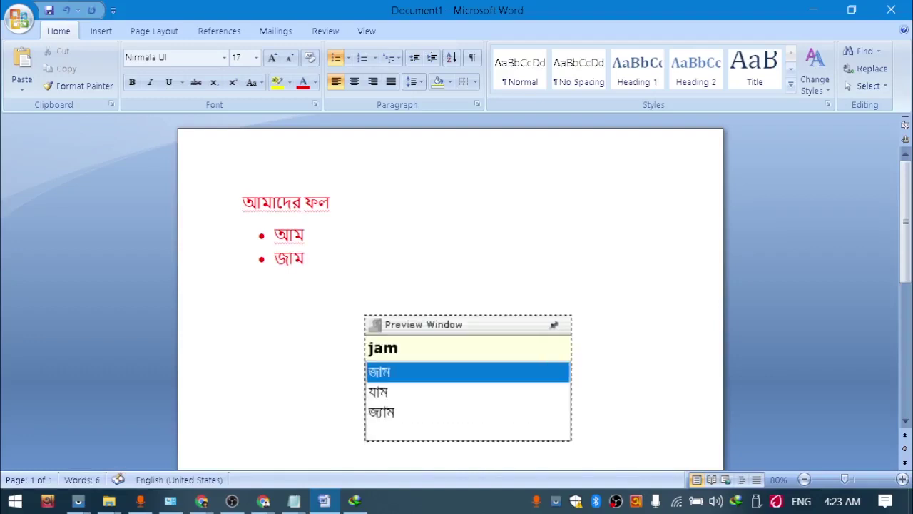
key(Return)
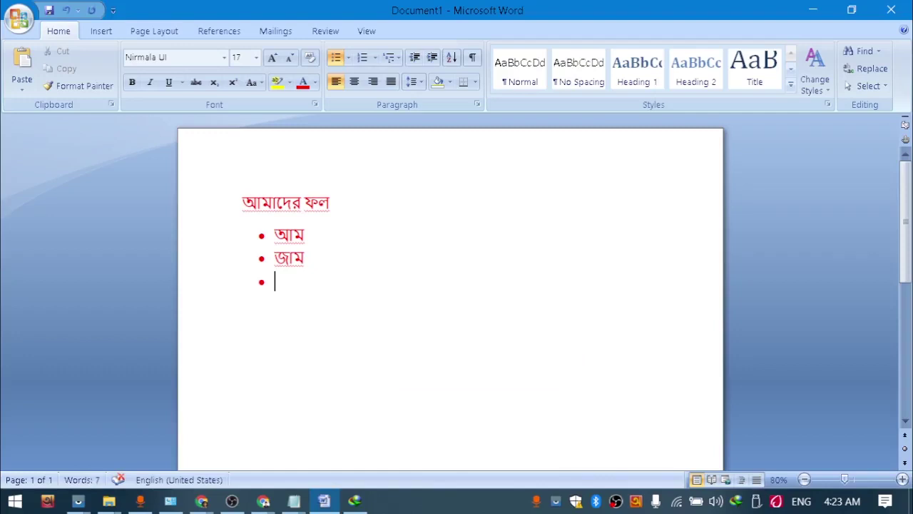
Step: Add কমলা and কলা as further items of the bulleted fruit list
text(komola)
key(Return)
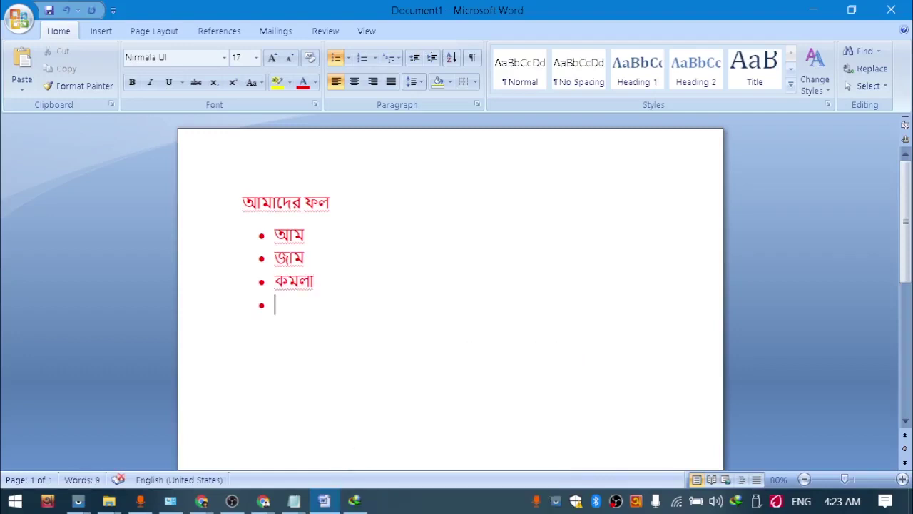
text(ol)
key(BackSpace)
key(BackSpace)
text(kola)
key(Return)
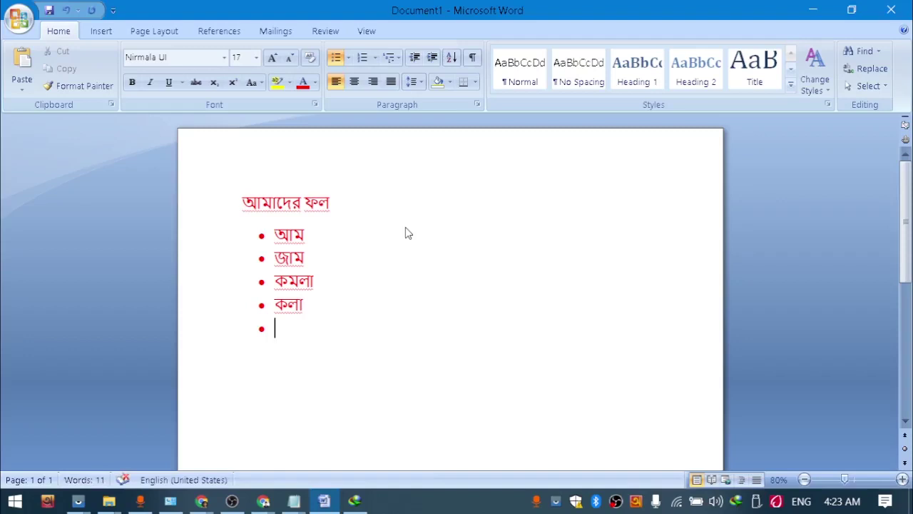
Step: Add কাঁঠাল as the fifth item of the bulleted fruit list
text(kaThal)
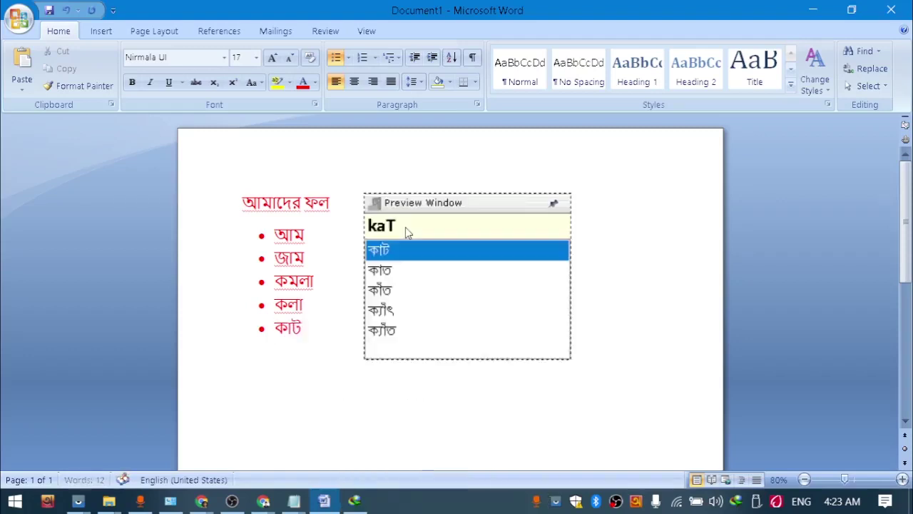
key(Down)
key(space)
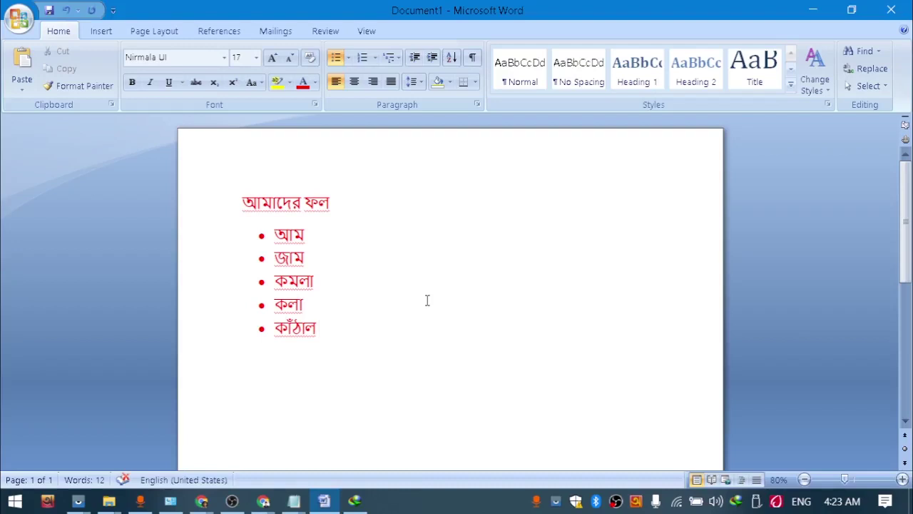
Step: End the bulleted list by removing the bullet from the কাঁঠাল line and delete that word
click(340, 64)
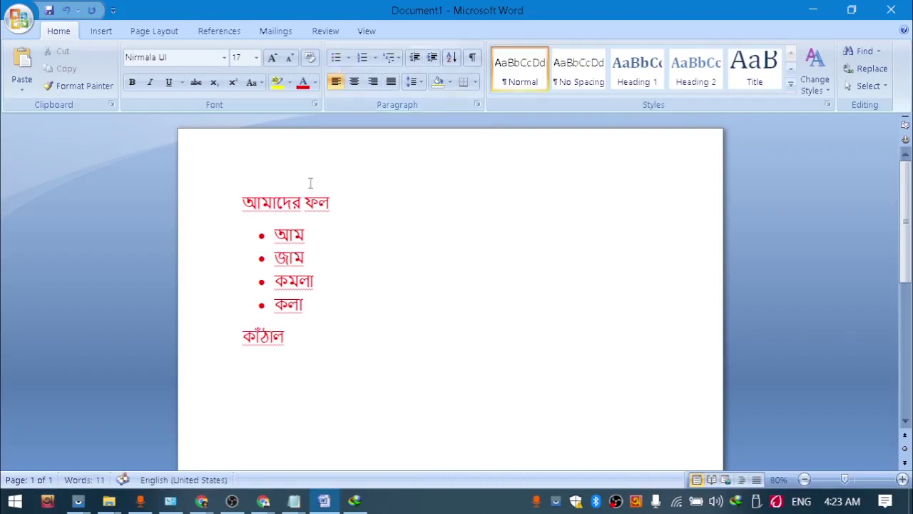
key(BackSpace)
key(BackSpace)
key(BackSpace)
key(BackSpace)
key(BackSpace)
key(BackSpace)
key(BackSpace)
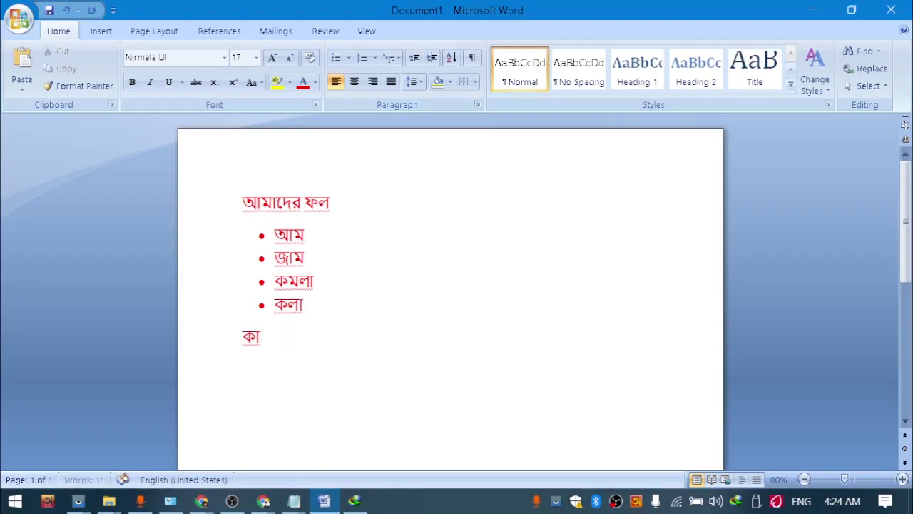
Step: Enter the heading "আমার নদী" below the fruit list, leaving a blank line above it and starting a new line after it
key(Return)
text(amar nof)
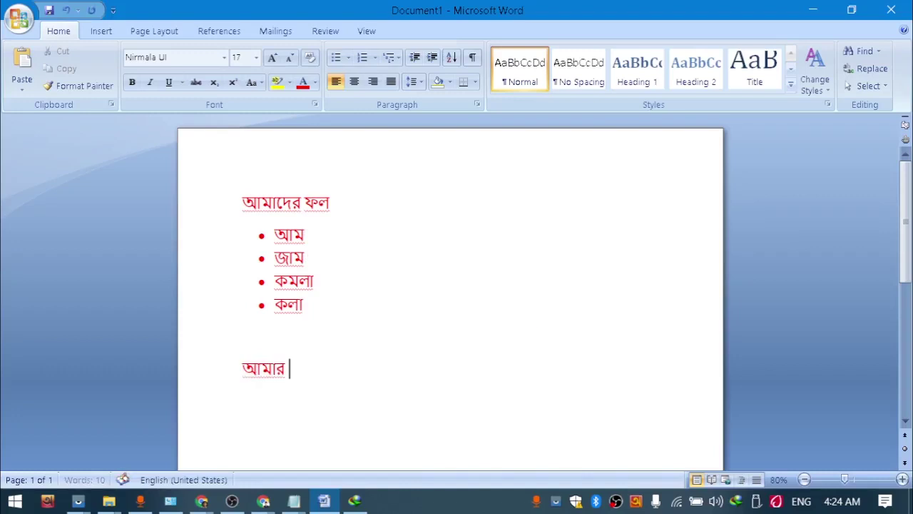
key(BackSpace)
text(dI)
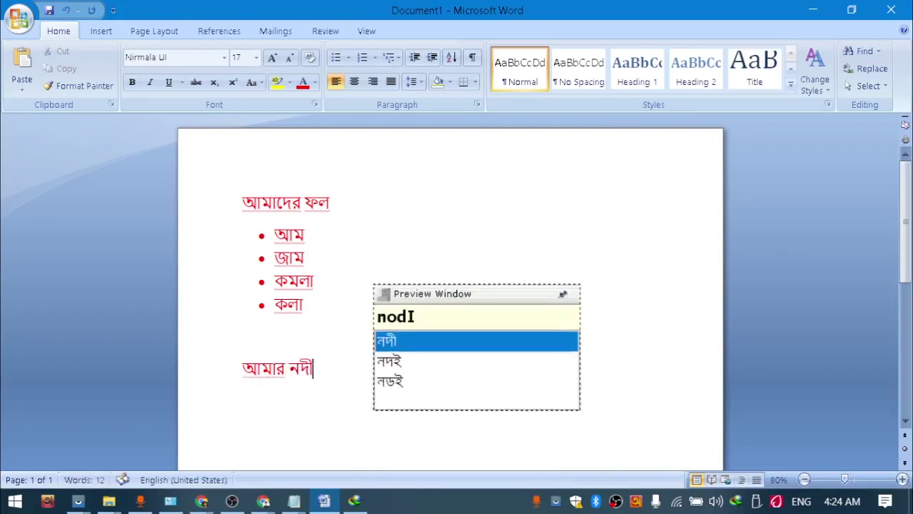
key(Return)
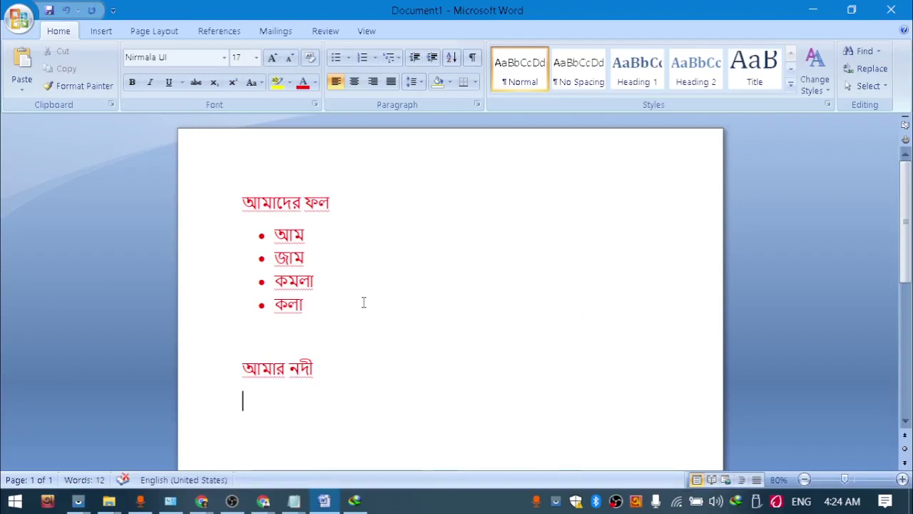
Step: Start a numbered list under "আমার নদী" with পদ্মা as its first item
click(362, 60)
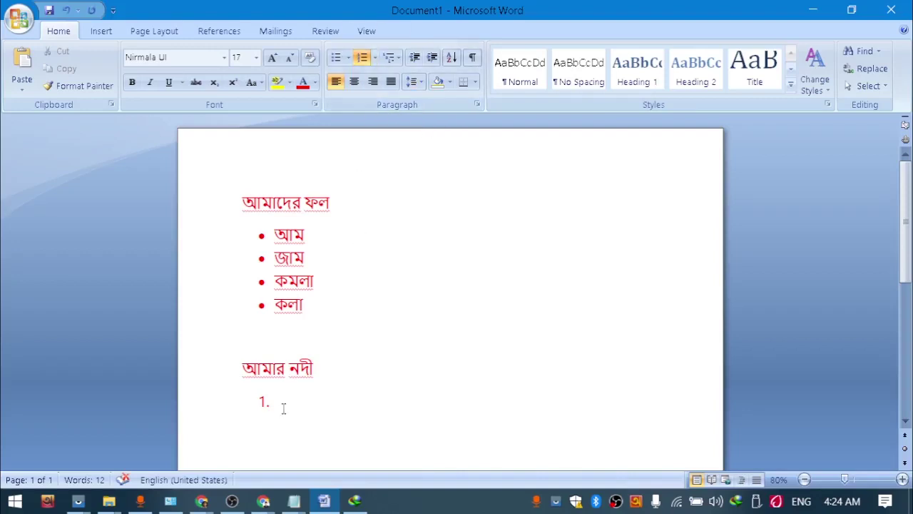
text(podma)
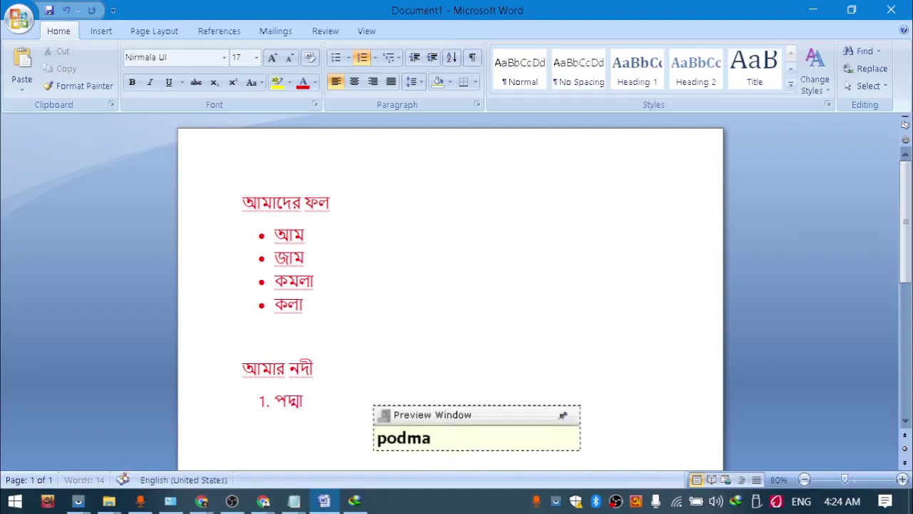
key(Return)
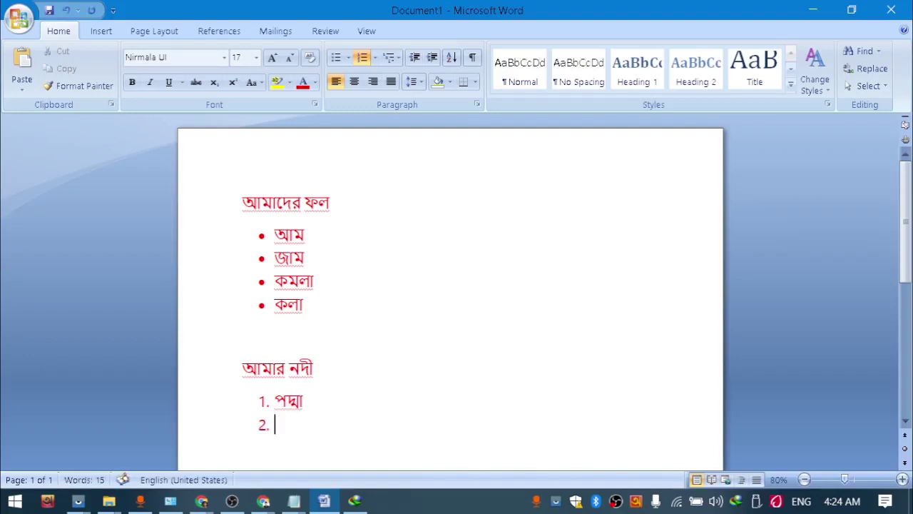
Step: Add মেঘনা and যমুনা as the second and third items of the numbered river list
text(medhna)
key(BackSpace)
key(BackSpace)
key(BackSpace)
key(BackSpace)
text(ghna)
key(BackSpace)
key(BackSpace)
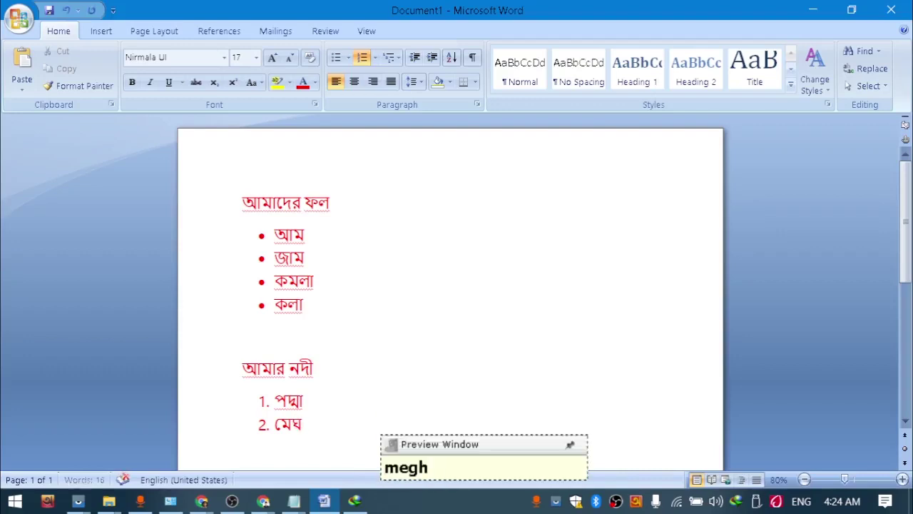
text(ona)
key(Return)
text(zomoona)
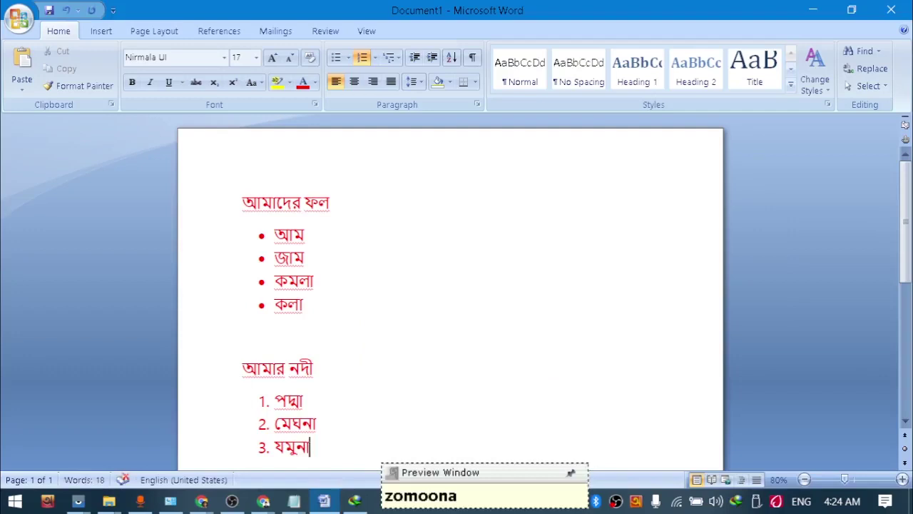
key(space)
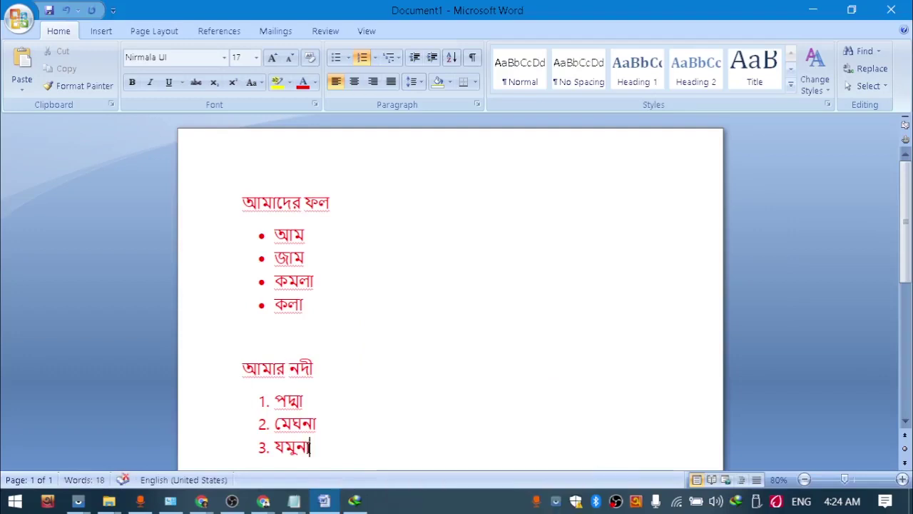
scroll(363, 413, down, 1)
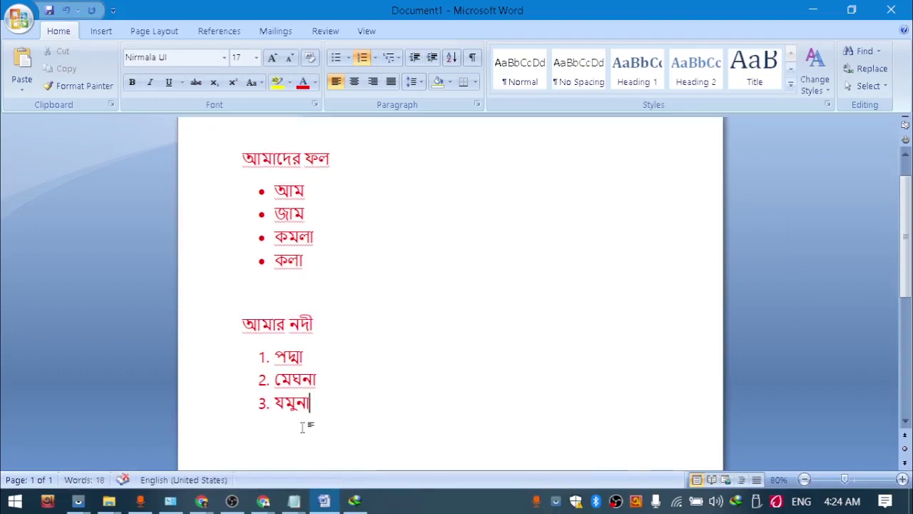
scroll(373, 298, up, 1)
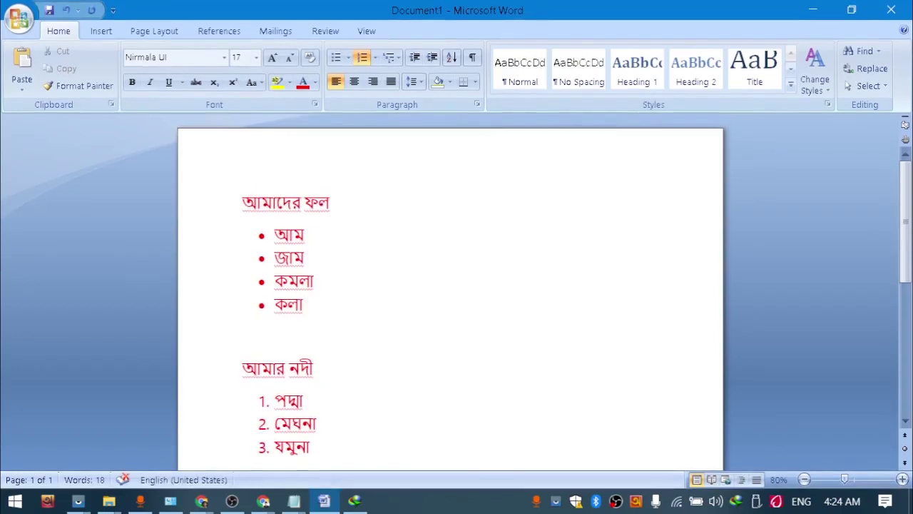
scroll(373, 297, down, 1)
scroll(362, 205, down, 1)
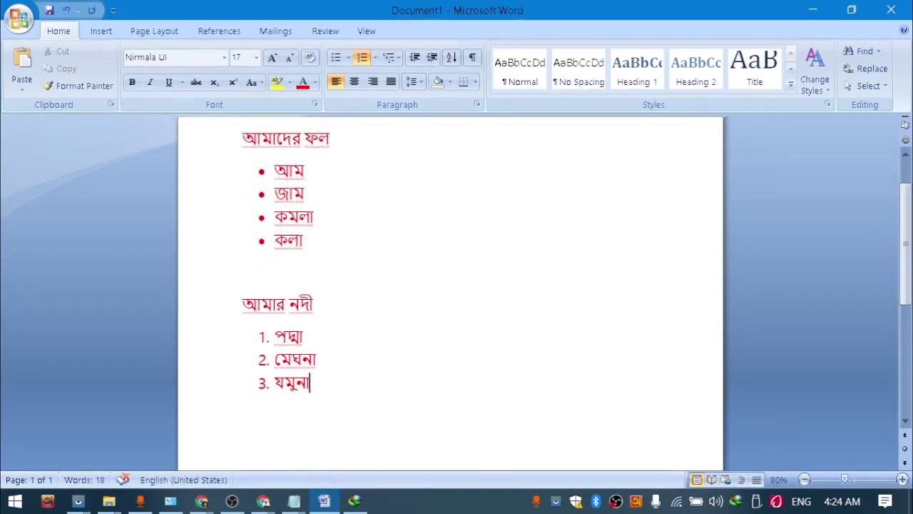
scroll(362, 205, up, 1)
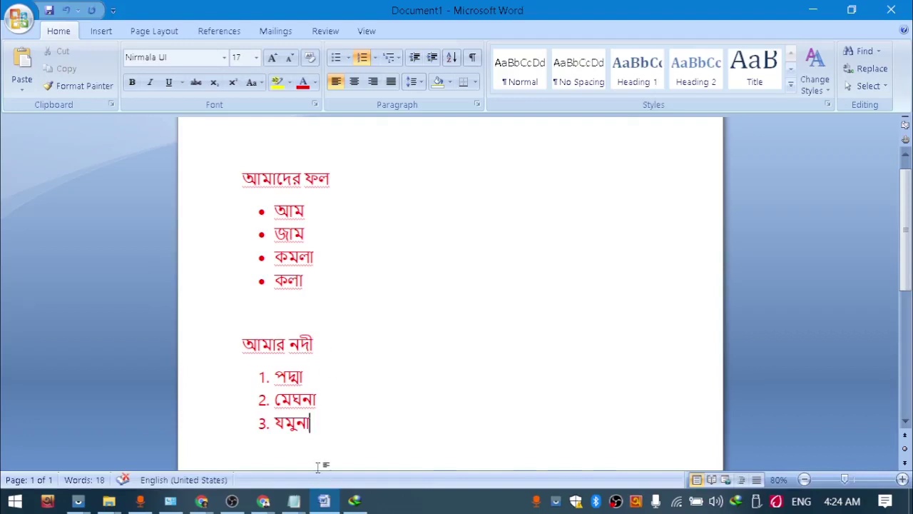
click(319, 410)
double_click(319, 410)
click(325, 423)
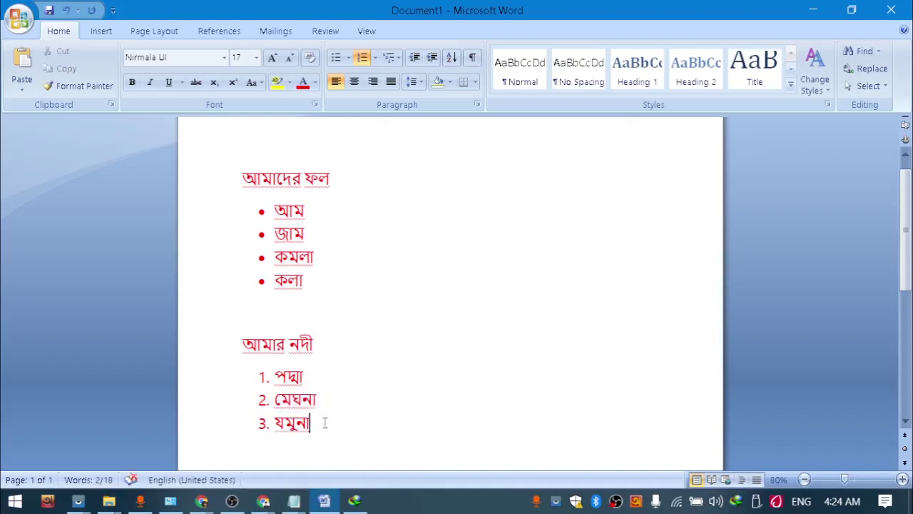
double_click(306, 422)
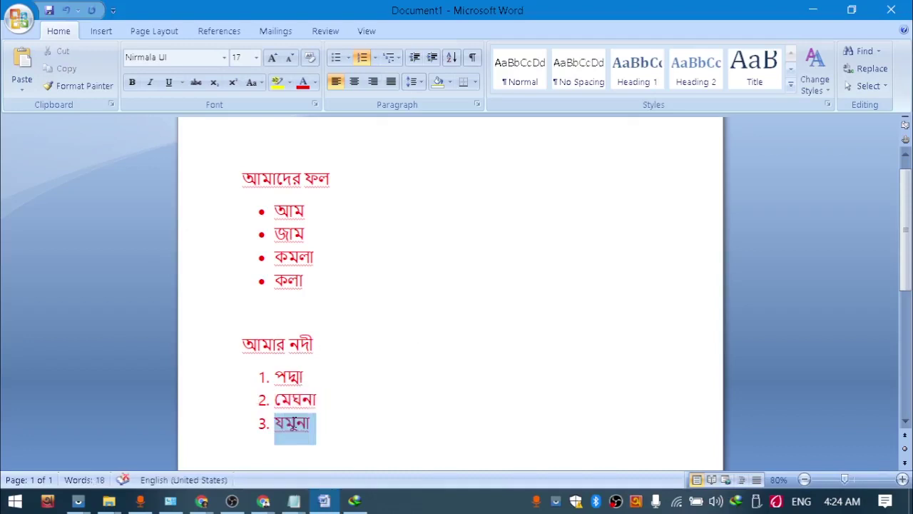
click(326, 426)
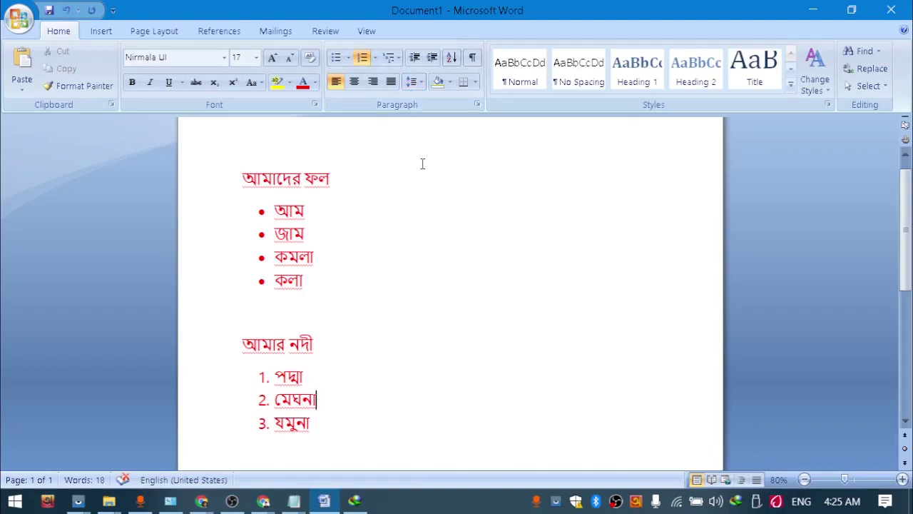
Step: Set the line spacing of the মেঘনা item in the numbered river list to 3.0
click(419, 83)
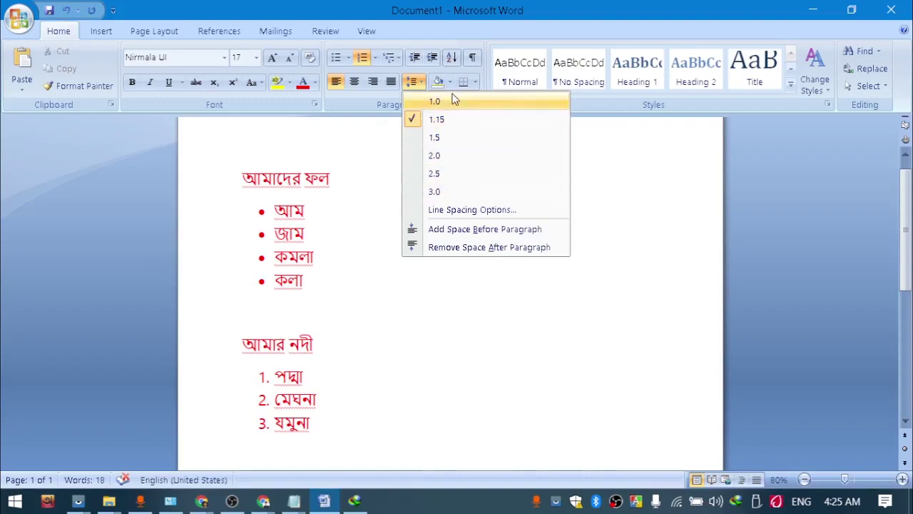
click(442, 191)
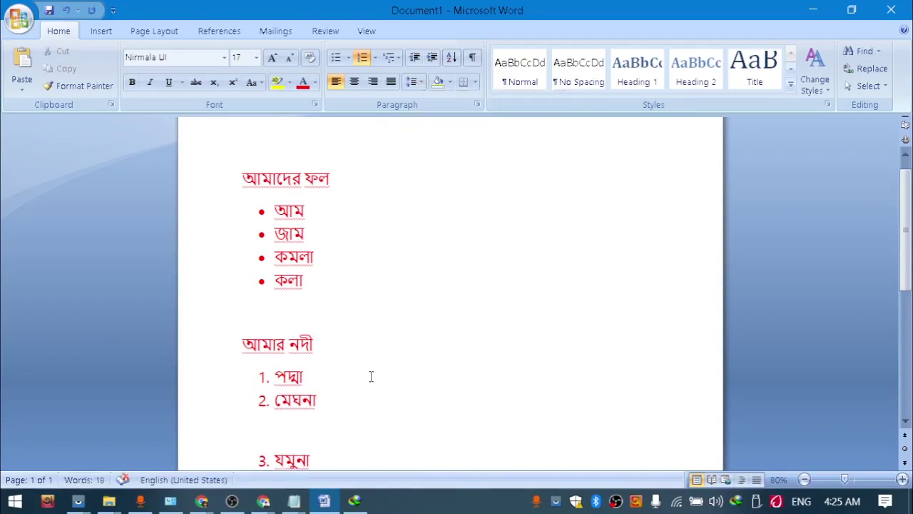
scroll(371, 376, down, 2)
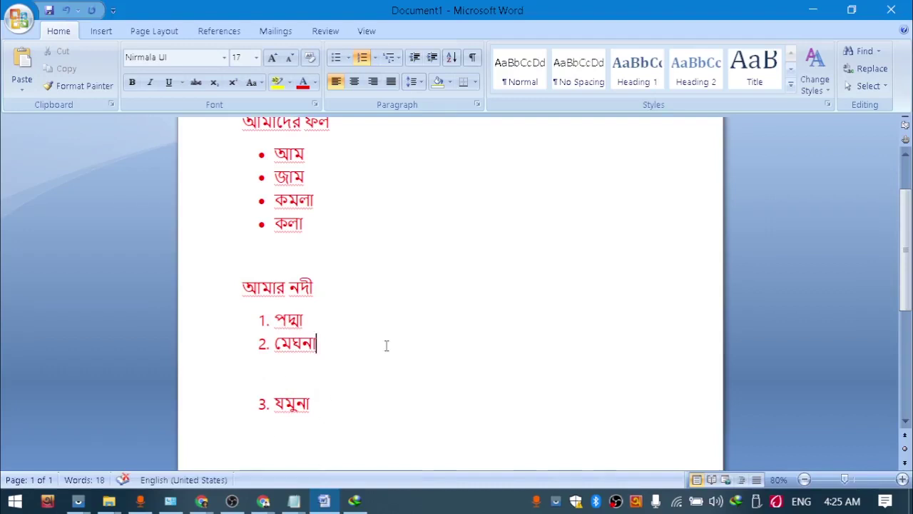
Step: Undo the line spacing change made to the মেঘনা item
key(Delete)
key(Delete)
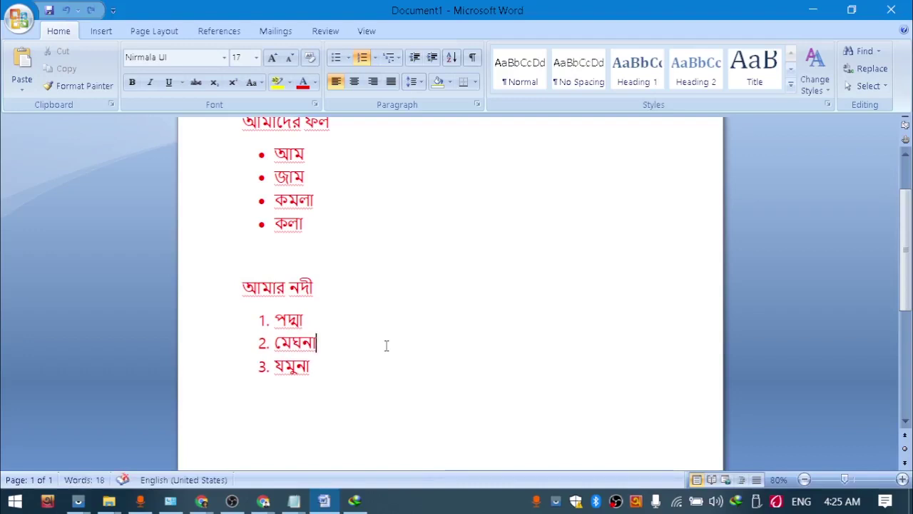
key(ctrl+z)
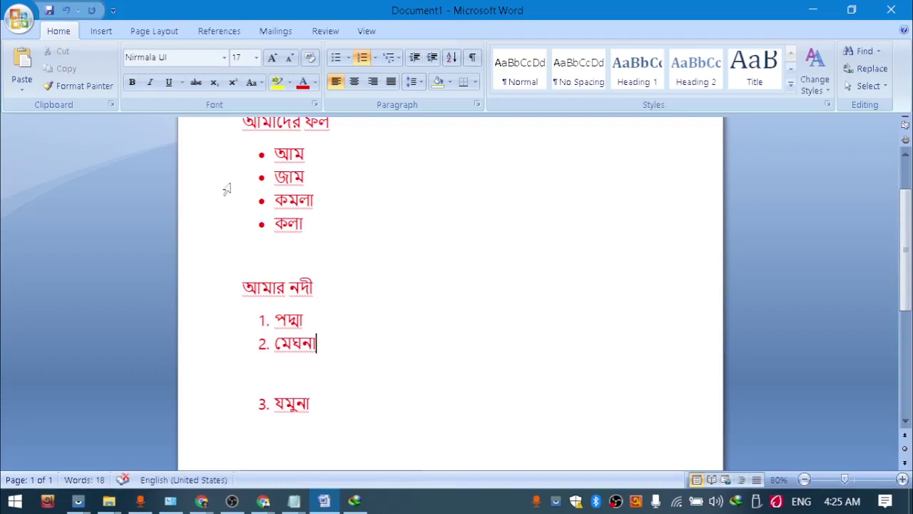
click(67, 12)
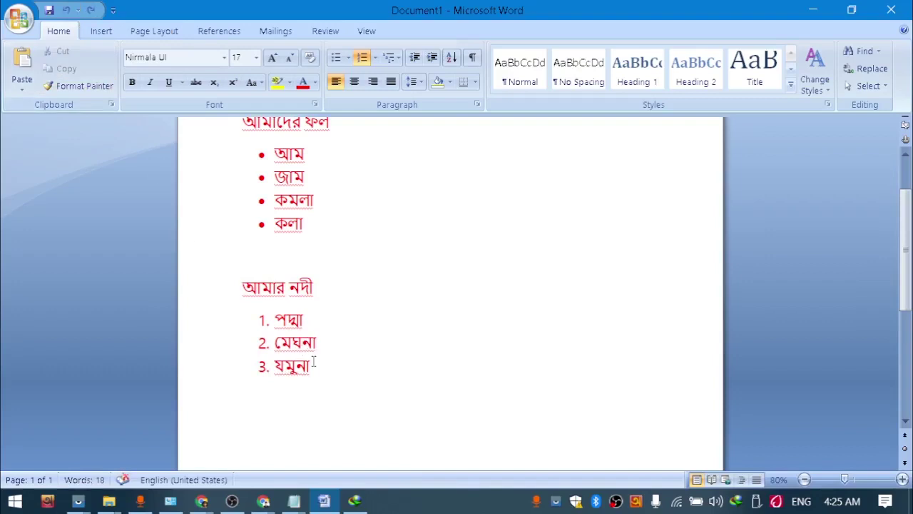
Step: Set the line spacing of all three numbered river items, পদ্মা, মেঘনা and যমুনা, to 3.0
drag(318, 368, 273, 323)
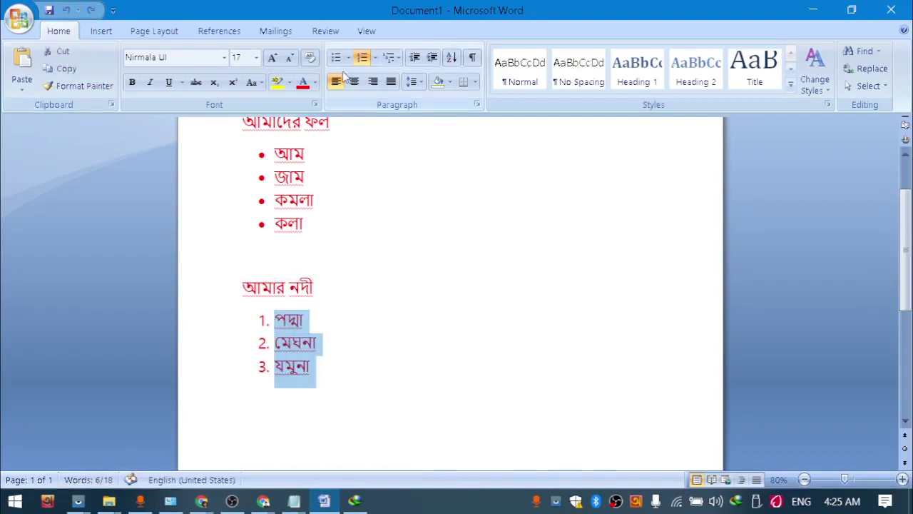
click(421, 81)
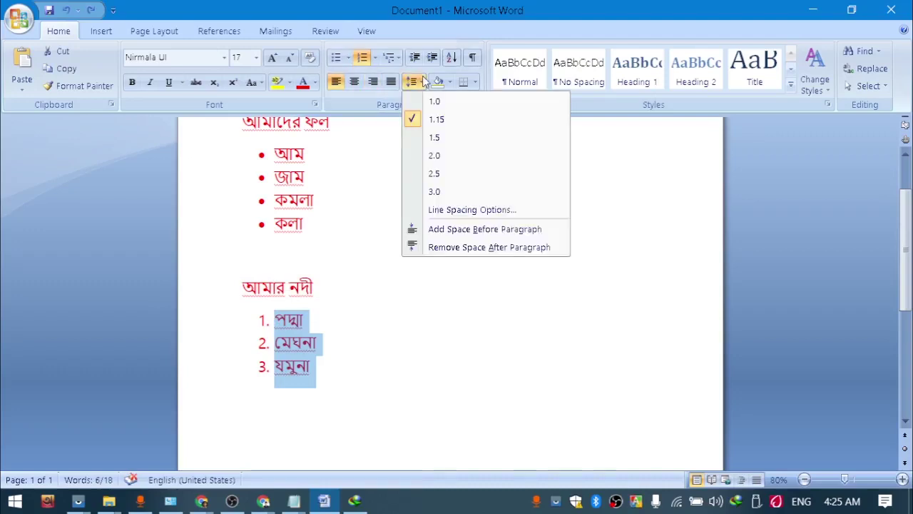
click(457, 193)
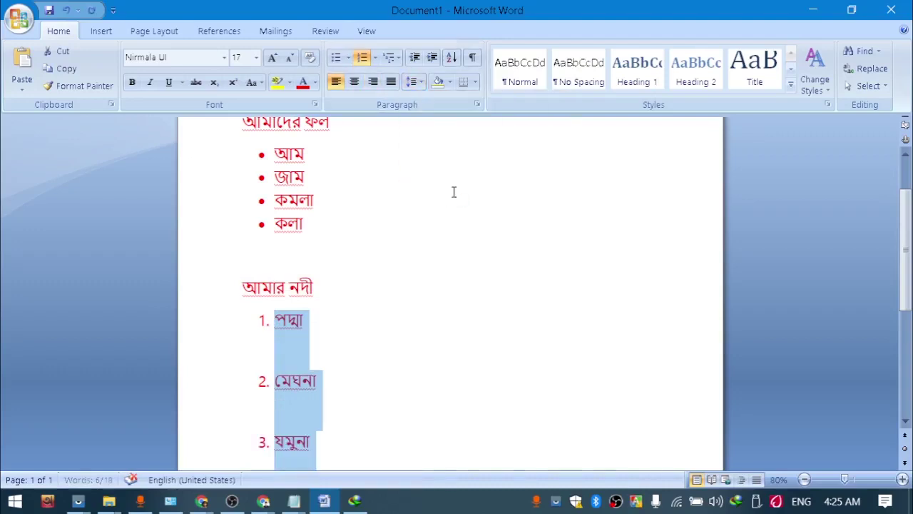
scroll(383, 333, down, 1)
click(317, 366)
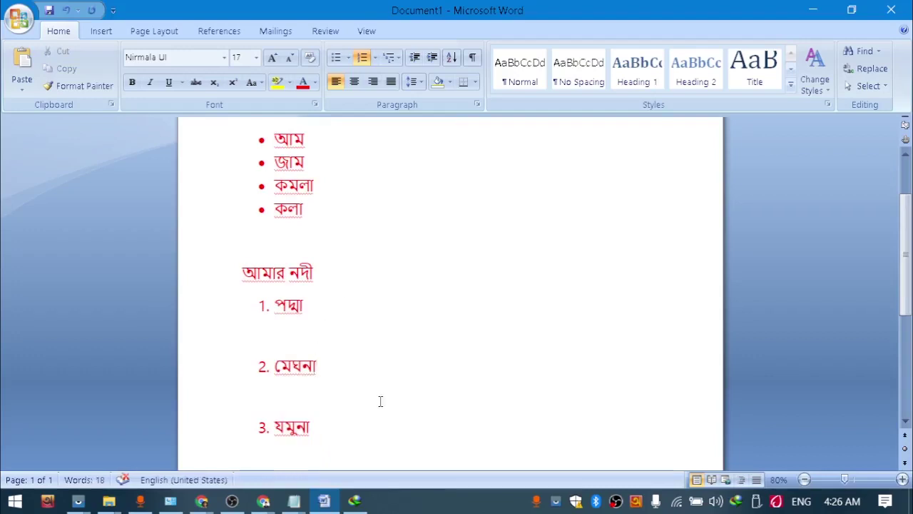
scroll(380, 401, up, 3)
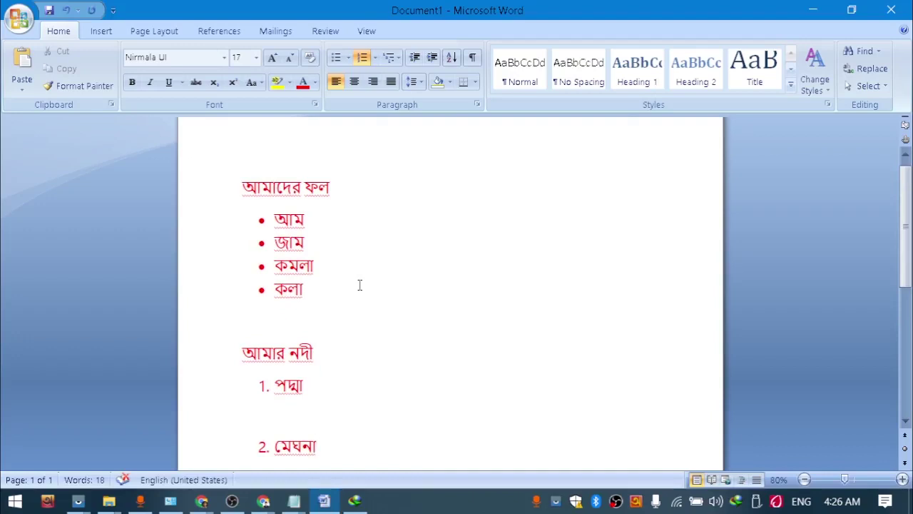
key(Return)
text(যমুনা)
key(Up)
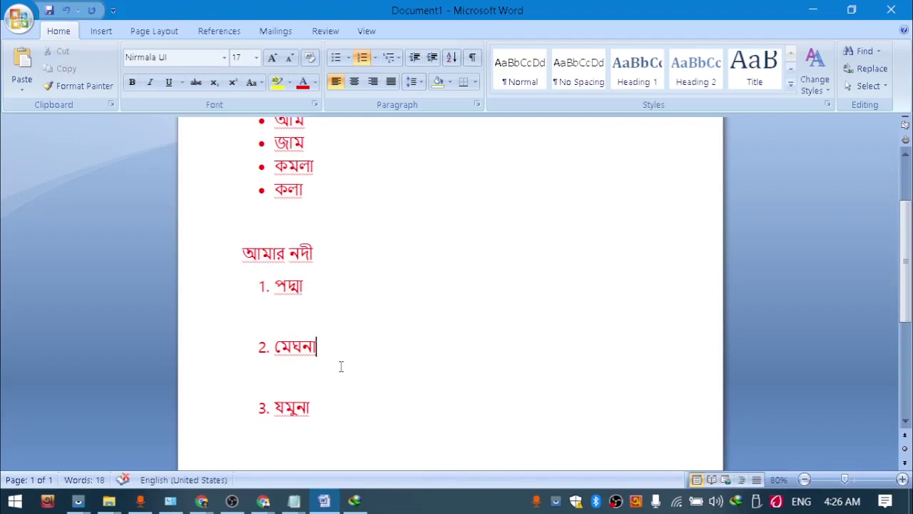
scroll(341, 366, up, 2)
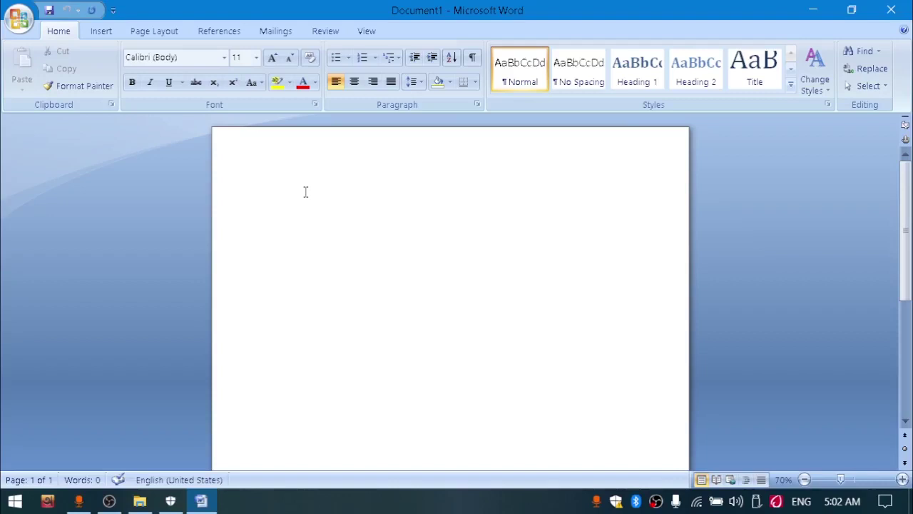
Step: Switch to WO Mic Client, look through its connection commands and options, and return to the blank Word document
click(78, 500)
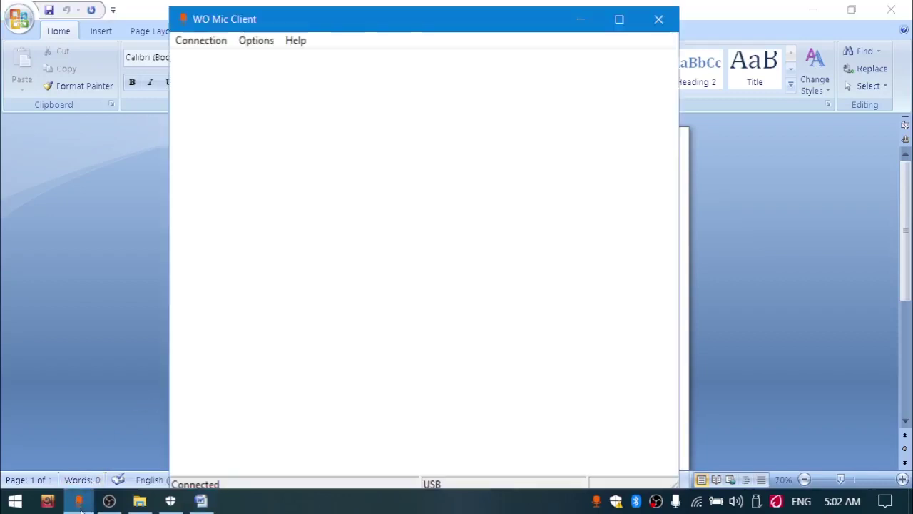
click(204, 40)
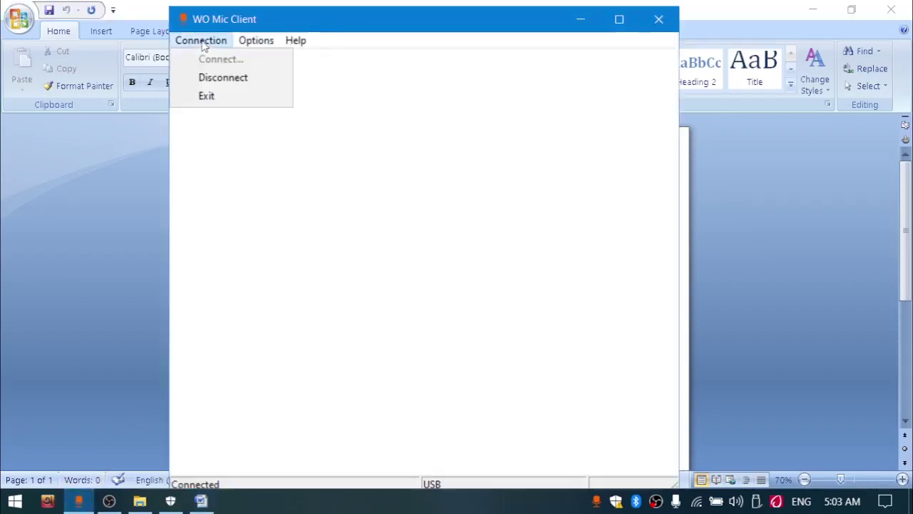
click(257, 41)
click(589, 21)
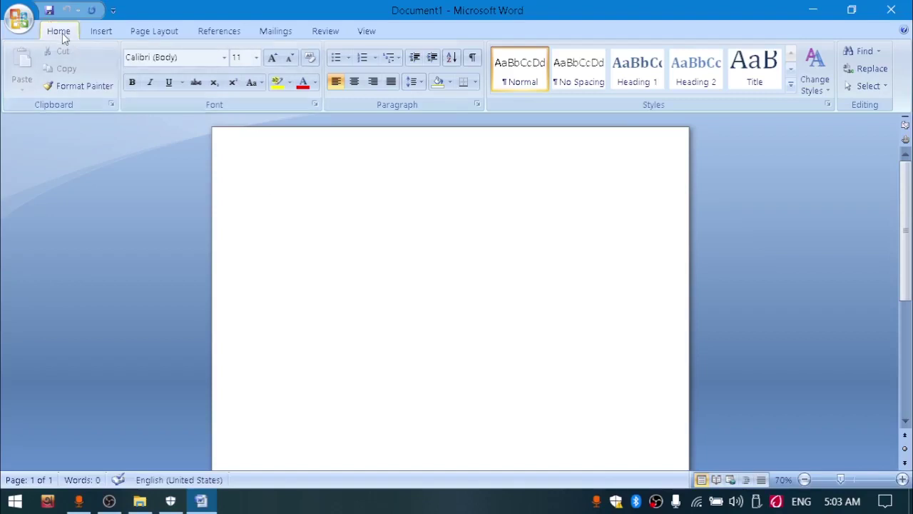
click(93, 33)
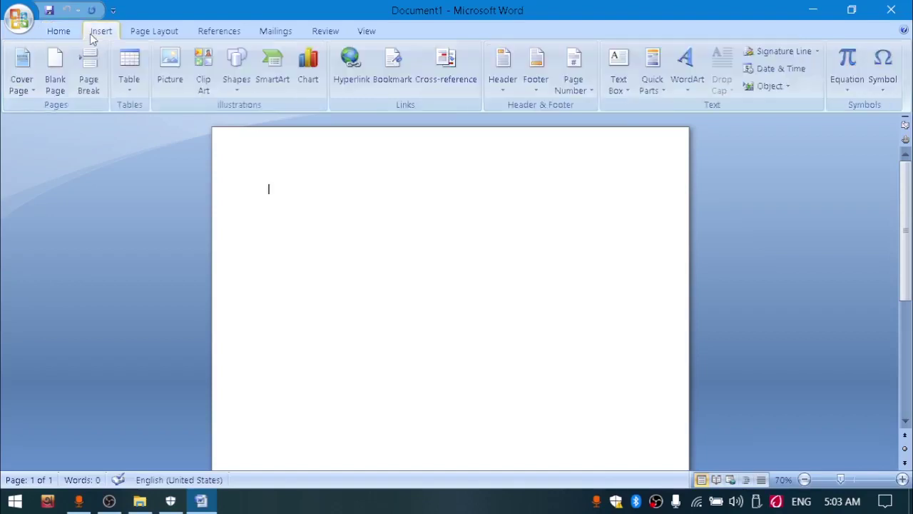
click(148, 34)
click(212, 32)
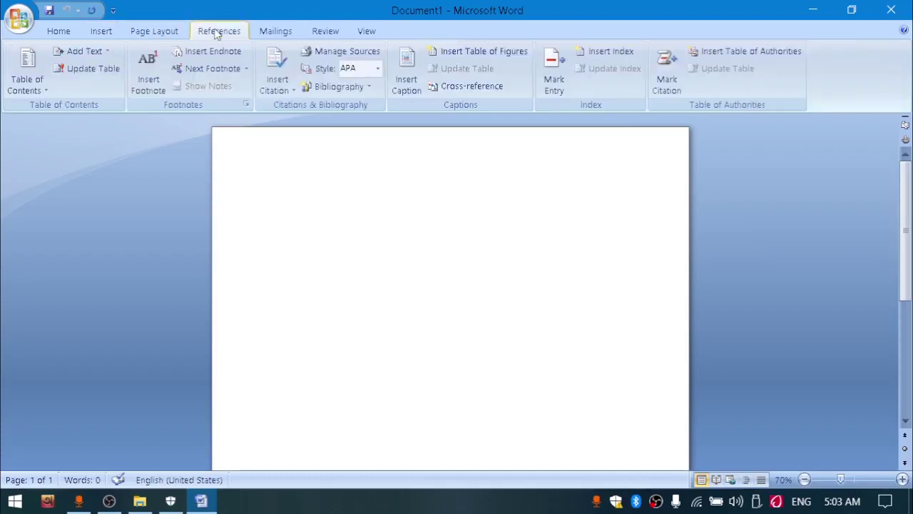
click(270, 34)
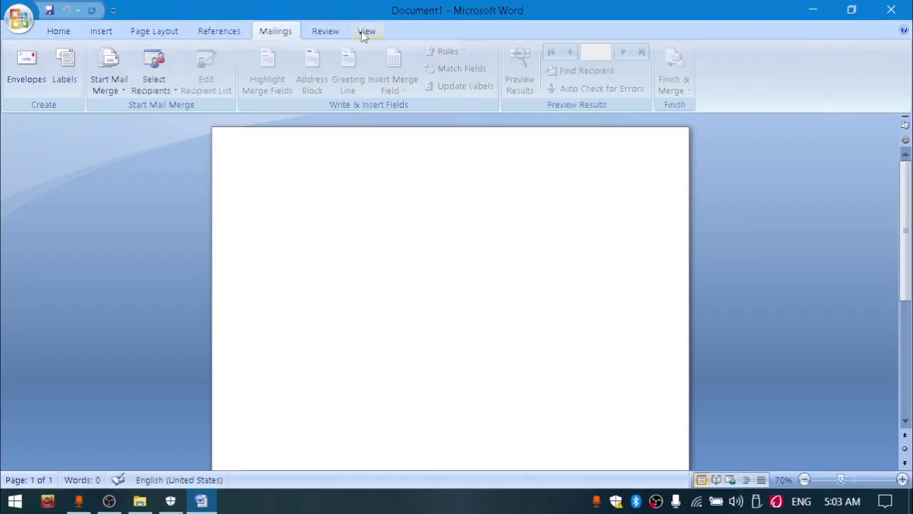
click(63, 34)
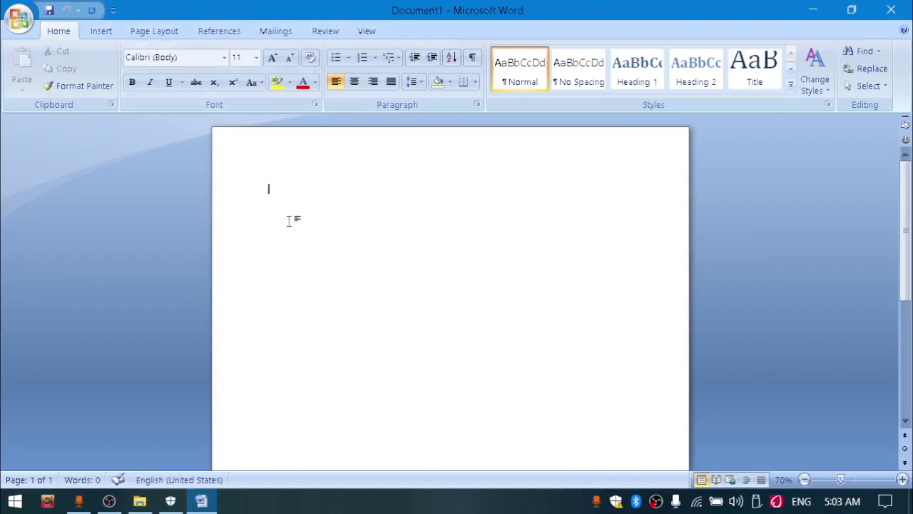
Step: Insert a table with four columns and three rows in the blank document and add two blank lines below it
click(99, 36)
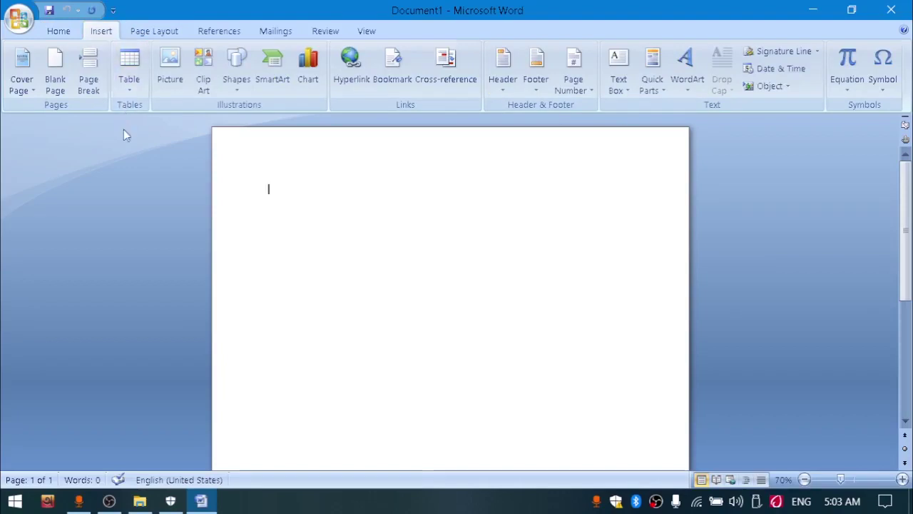
click(131, 77)
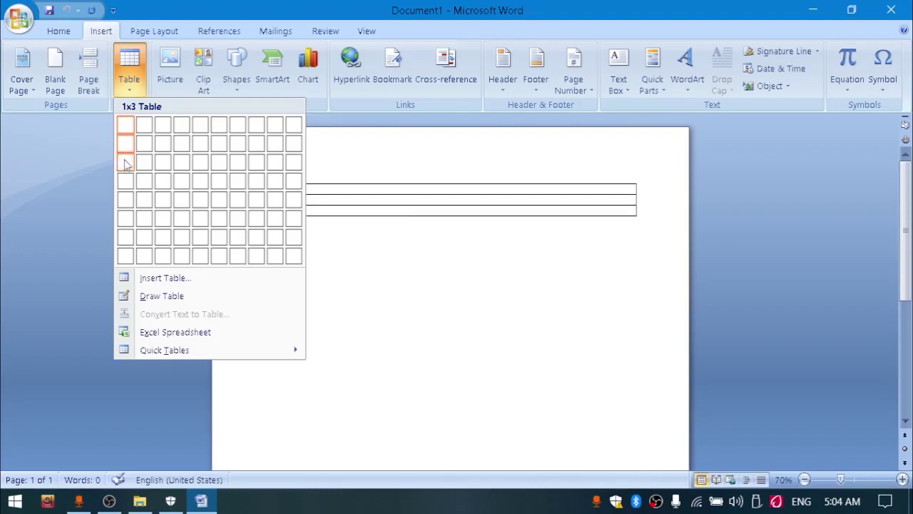
click(179, 167)
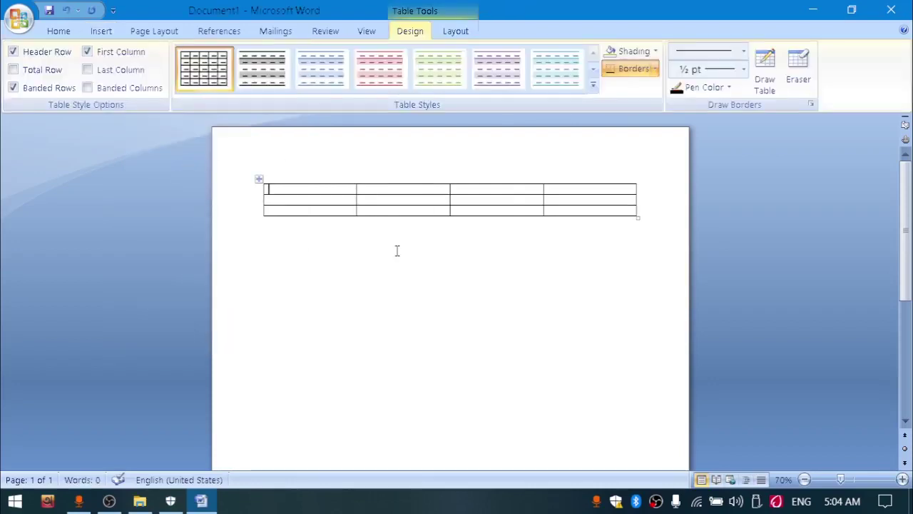
click(287, 262)
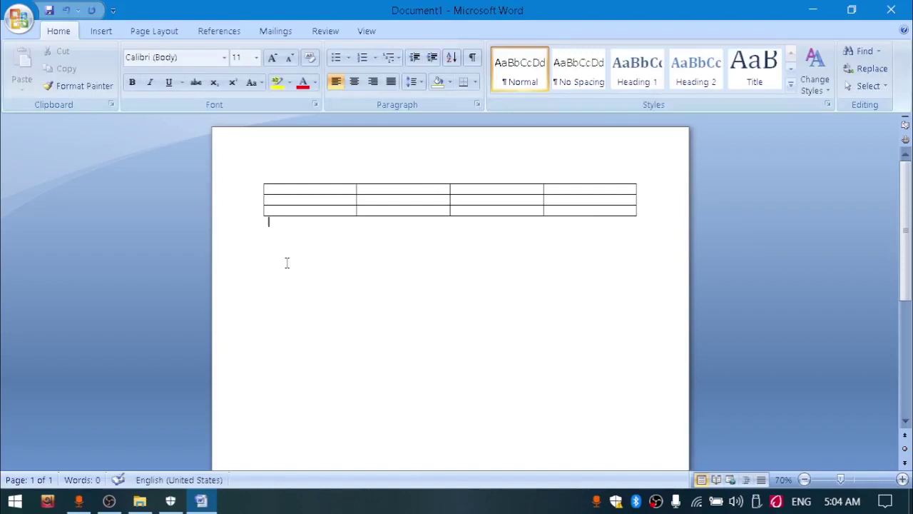
key(Return)
key(Return)
Step: Insert a second table with five columns and two rows below the first one and add a blank line beneath it
click(100, 32)
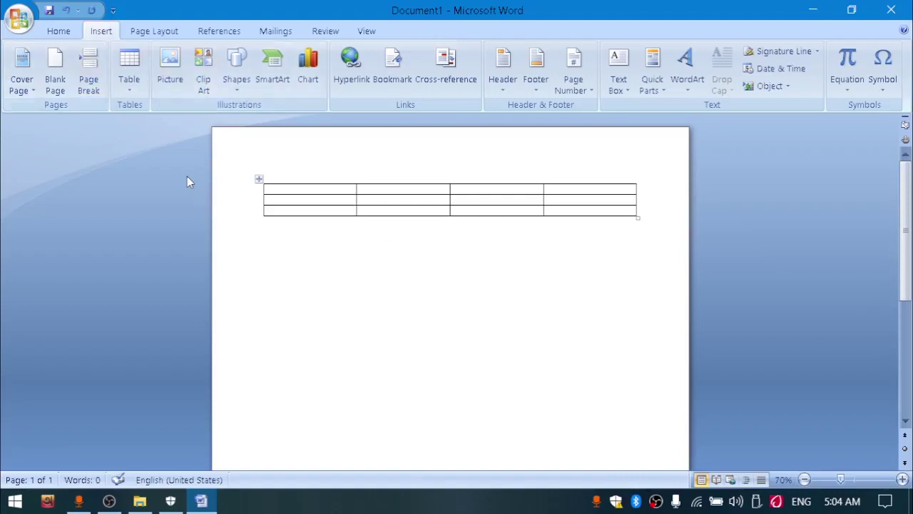
click(129, 82)
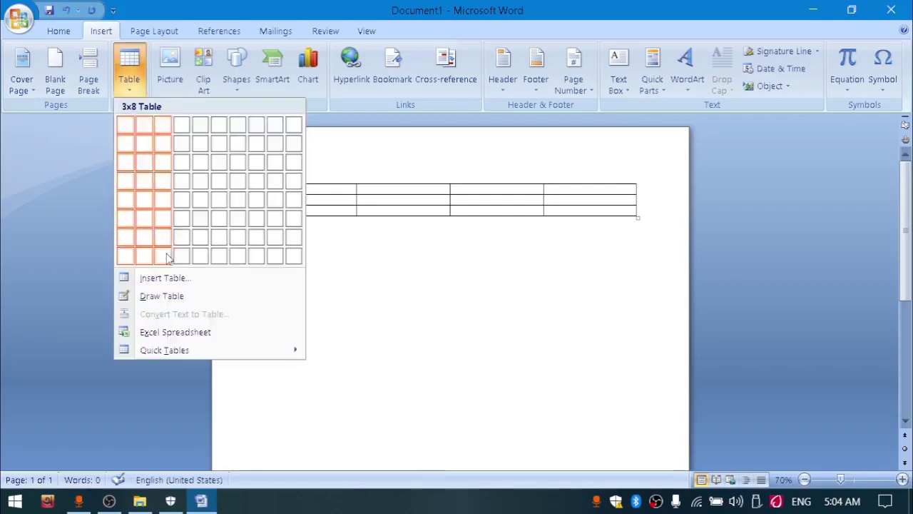
click(189, 279)
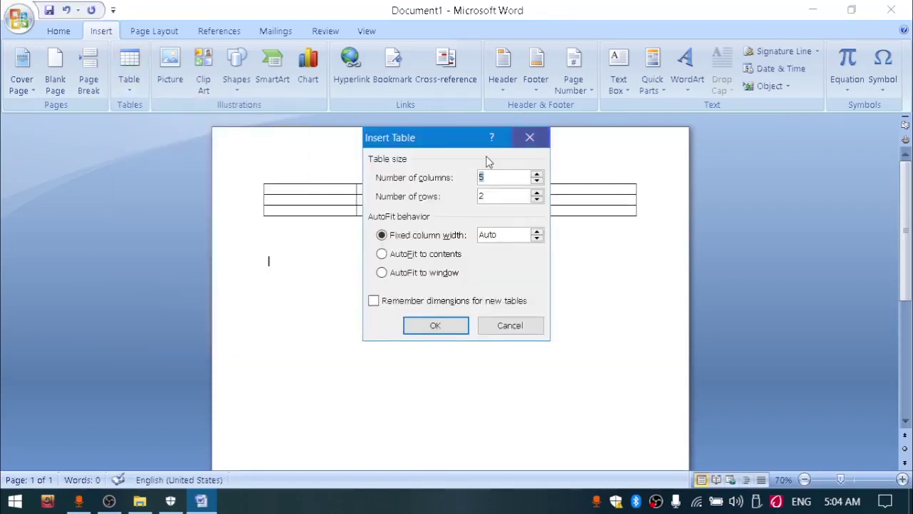
click(493, 180)
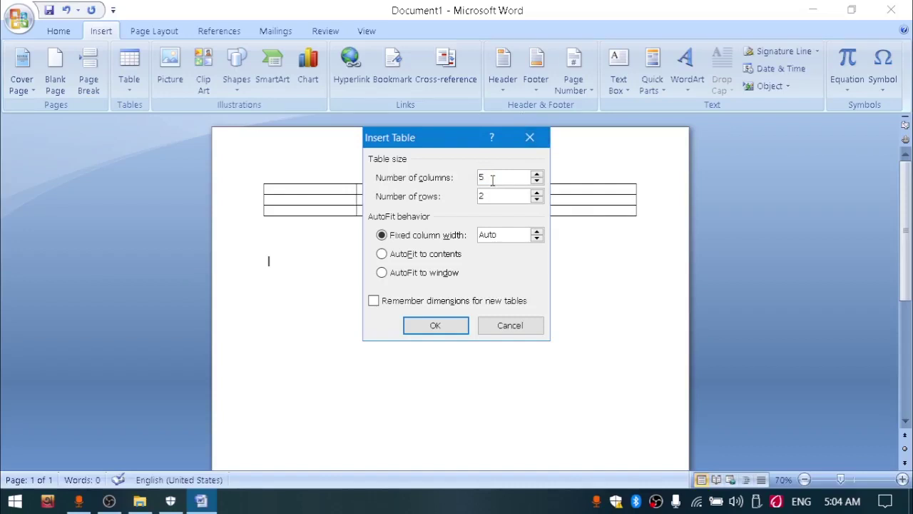
click(481, 195)
drag(482, 195, 458, 197)
click(433, 328)
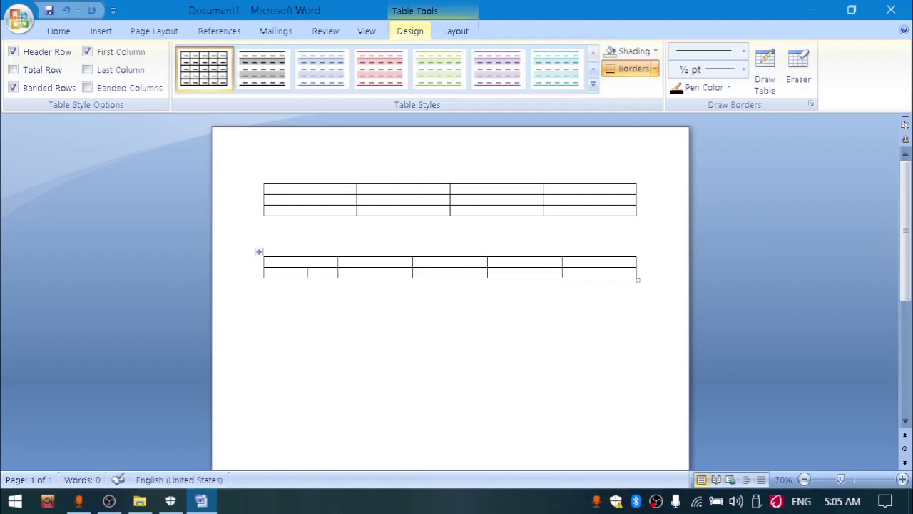
click(294, 316)
key(Return)
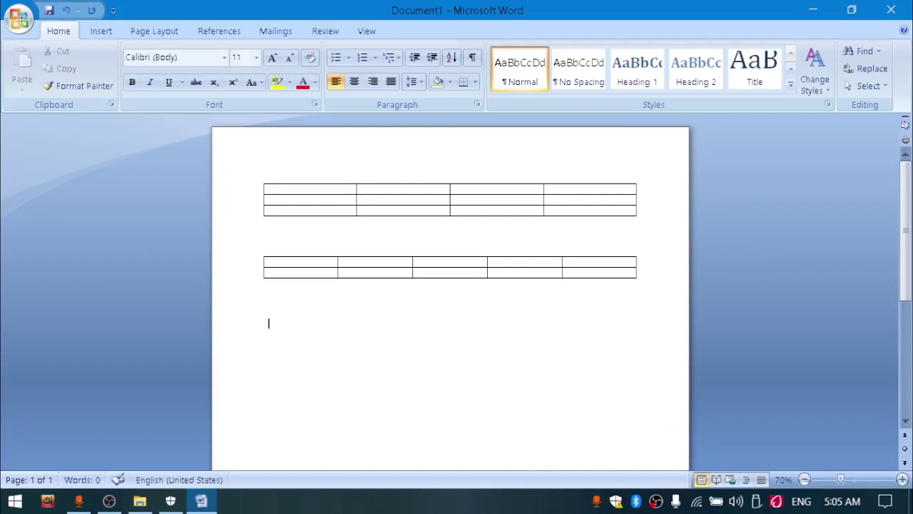
Step: Show the desktop and capture a rectangular snip of the tree in front of the building on the wallpaper
click(100, 32)
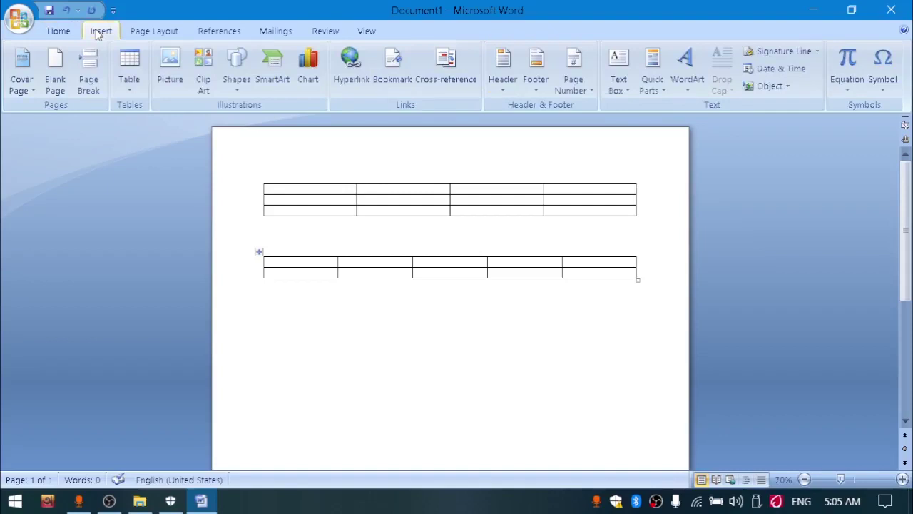
click(70, 37)
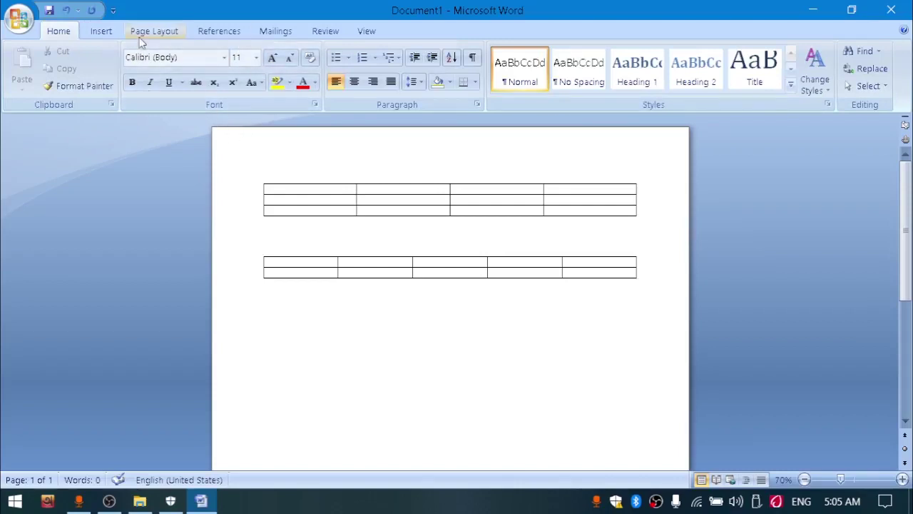
click(100, 32)
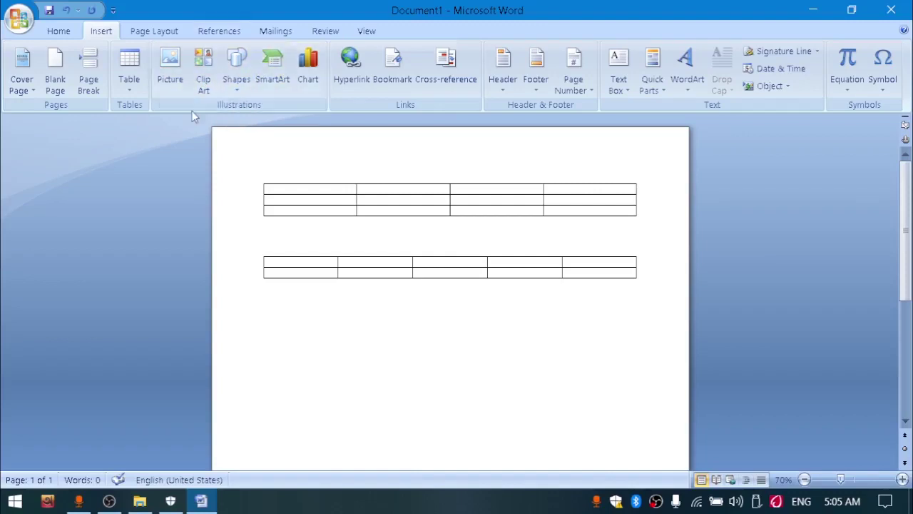
click(171, 79)
key(super+d)
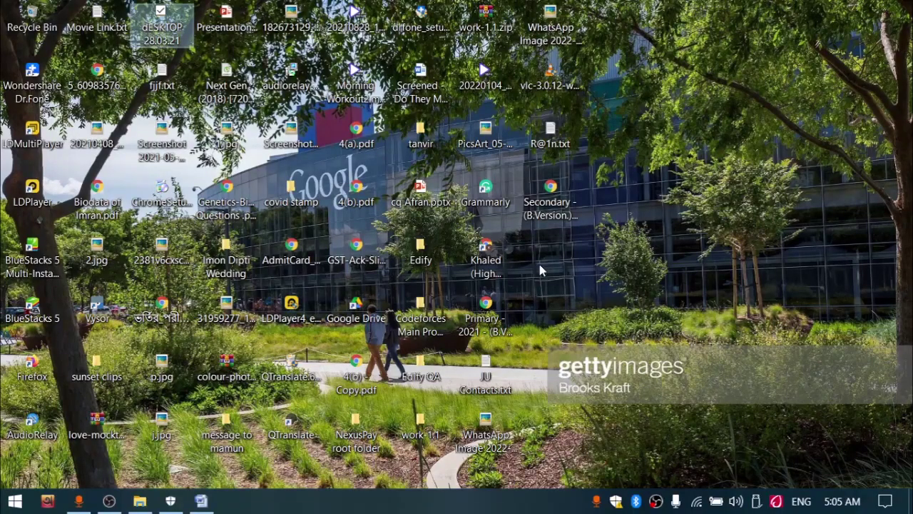
key(super+shift+s)
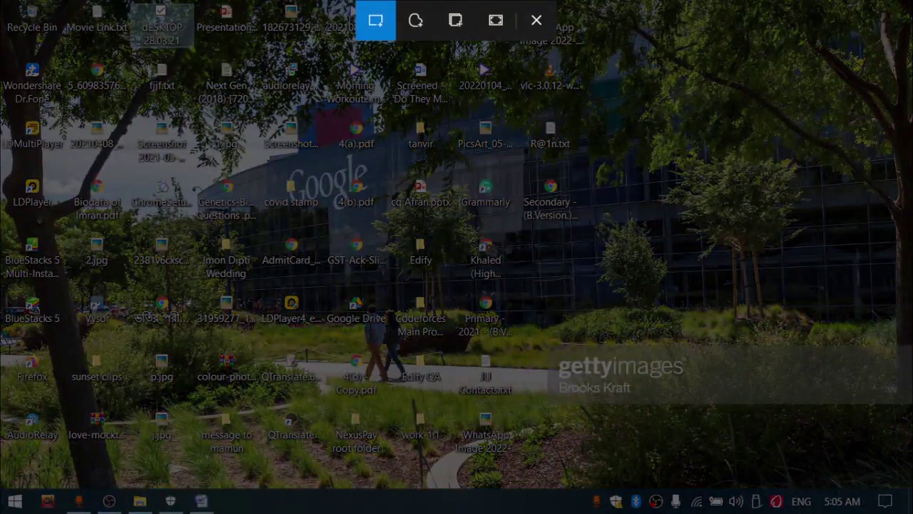
mouse_move(614, 129)
mouse_down()
mouse_move(885, 295)
mouse_move(869, 296)
mouse_move(870, 309)
mouse_up()
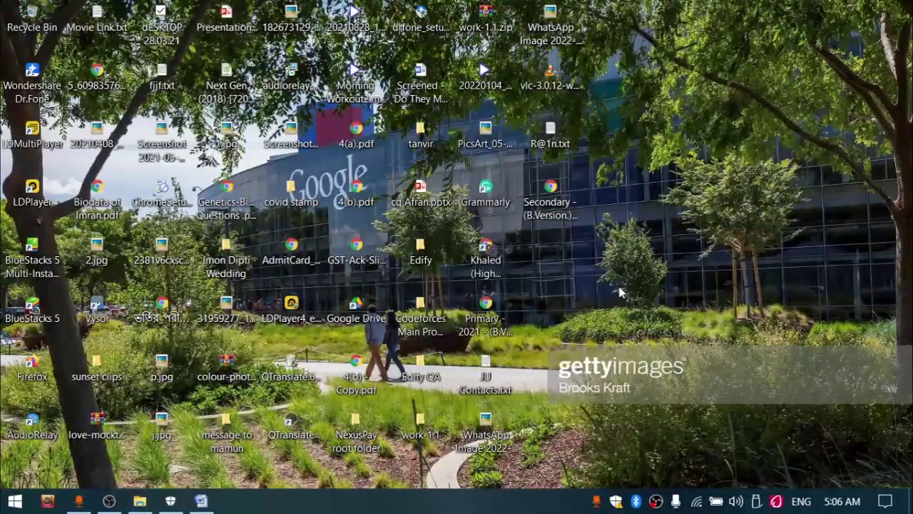
Step: Return to the Word document and insert the captured tree picture below the second table
key(alt+Tab)
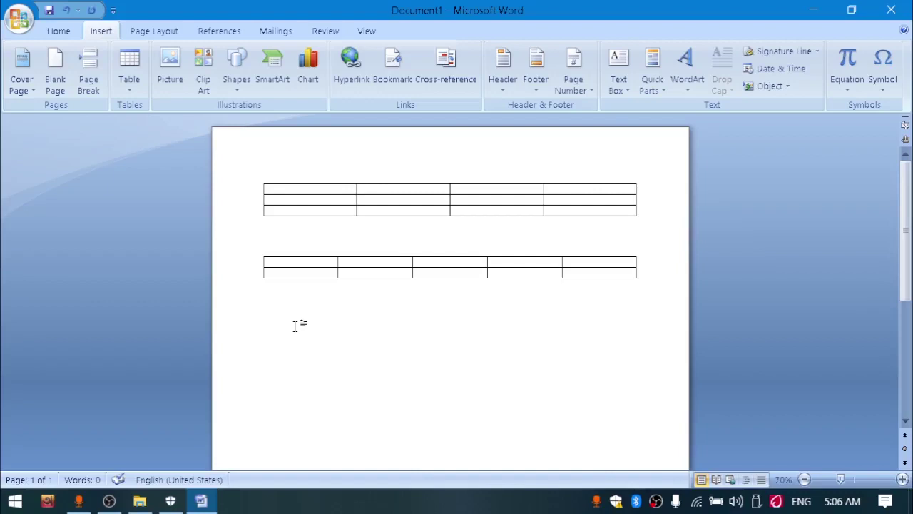
click(168, 71)
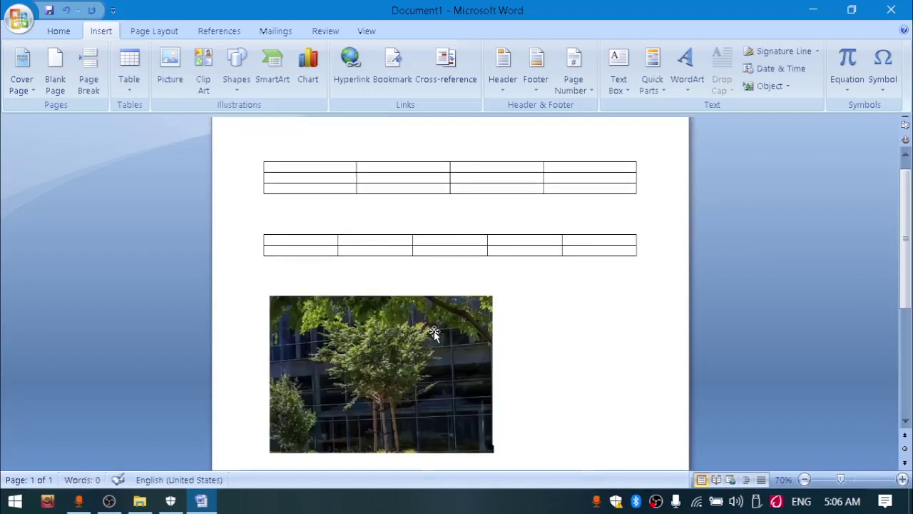
scroll(428, 333, down, 3)
scroll(407, 257, up, 1)
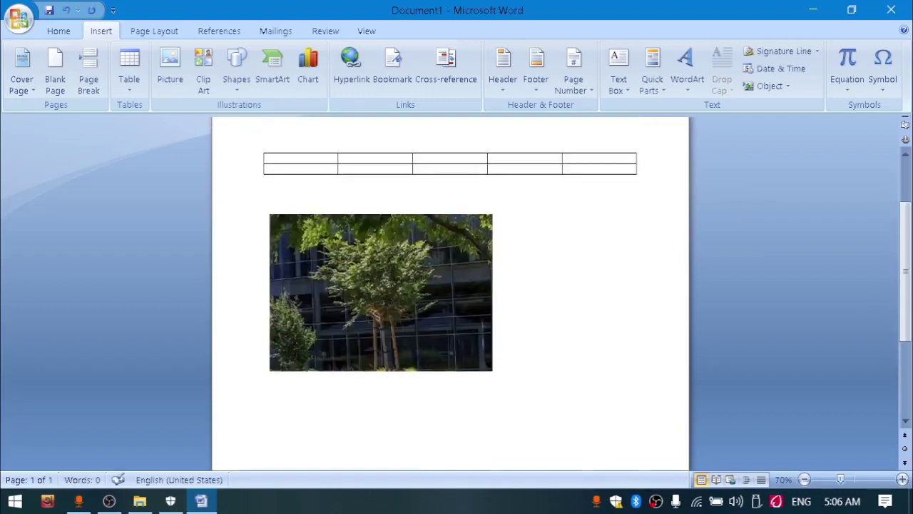
Step: Enlarge the tree picture proportionally, reduce it to slightly smaller than its inserted size, and deselect it
click(357, 274)
drag(357, 274, 547, 179)
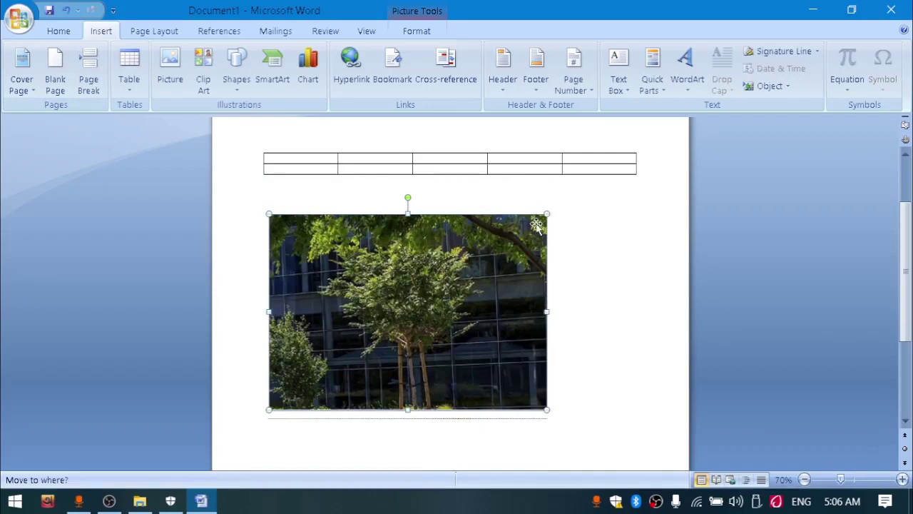
drag(547, 214, 460, 262)
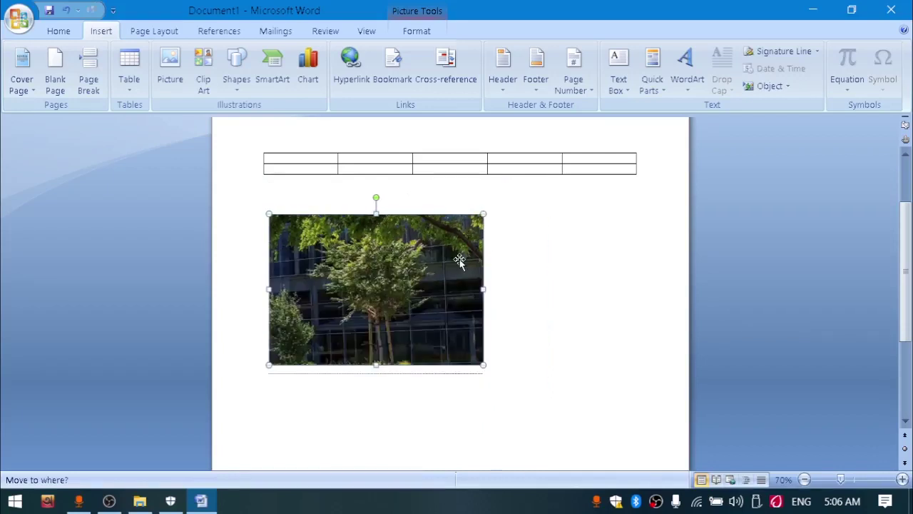
click(512, 266)
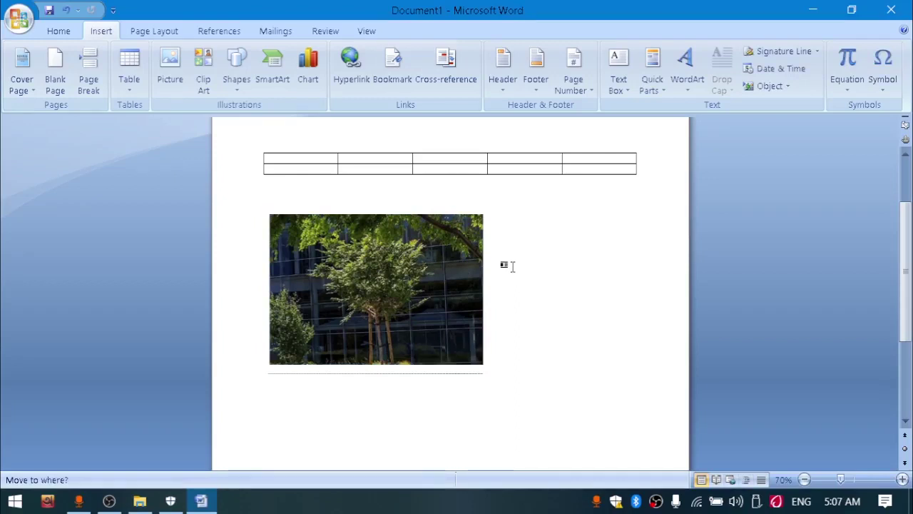
Step: Open the Secondary (B.Version.) 2022 Class-9-10 ICT PDF from the desktop in Chrome, minimise it and return to the Word document
key(super+d)
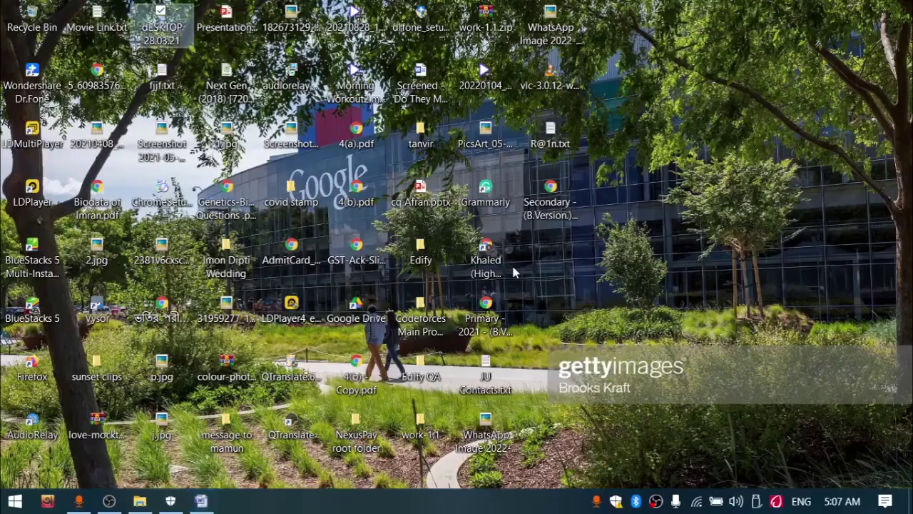
click(551, 202)
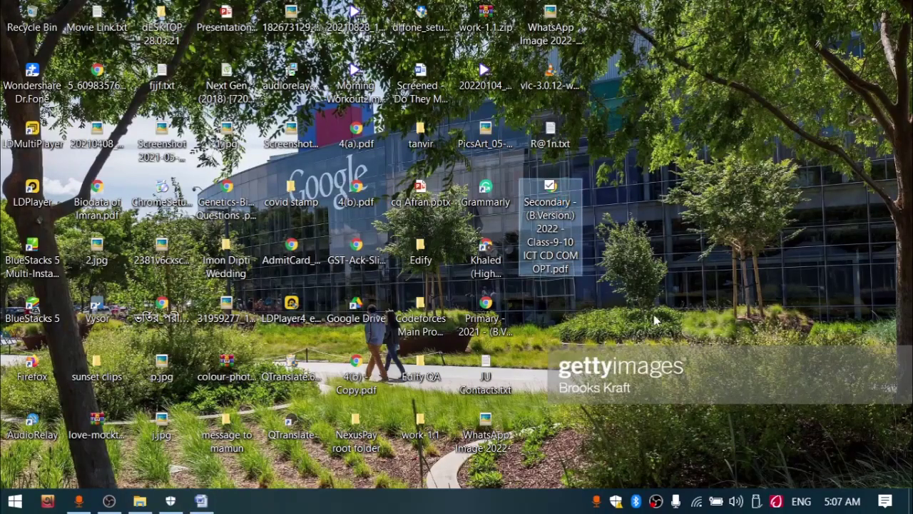
key(super+d)
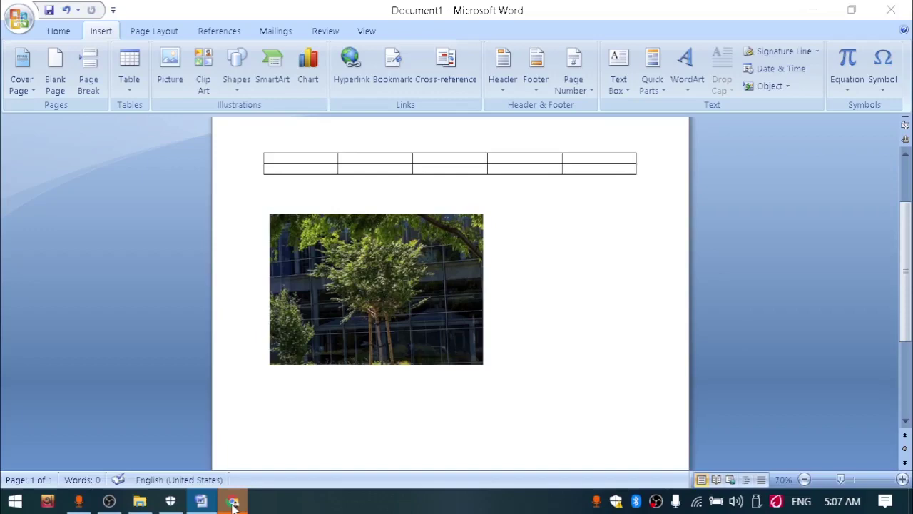
click(234, 502)
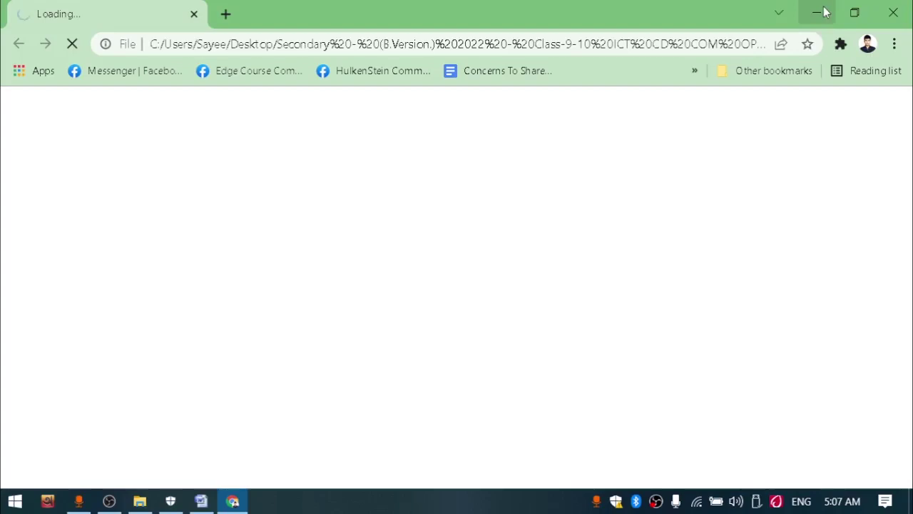
click(823, 12)
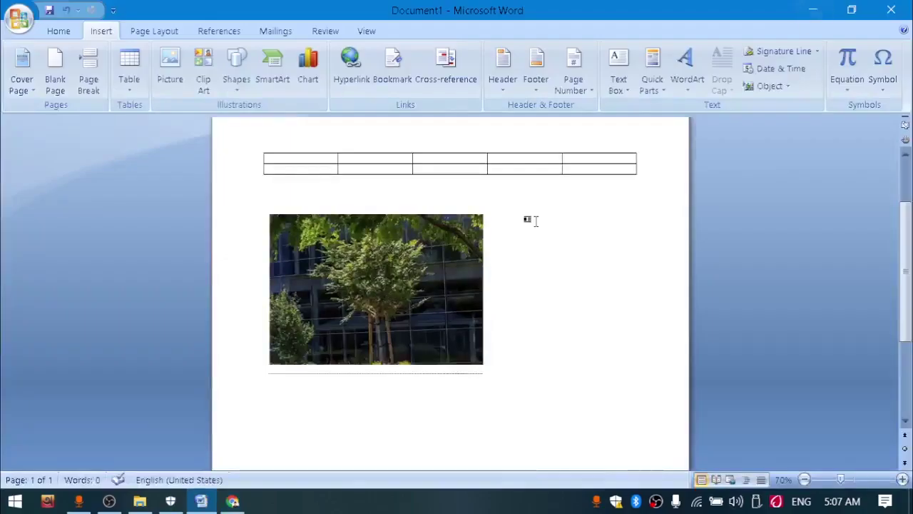
Step: Add a new line below the tree picture and choose the slanted orange 3-D WordArt style there
click(503, 289)
key(Return)
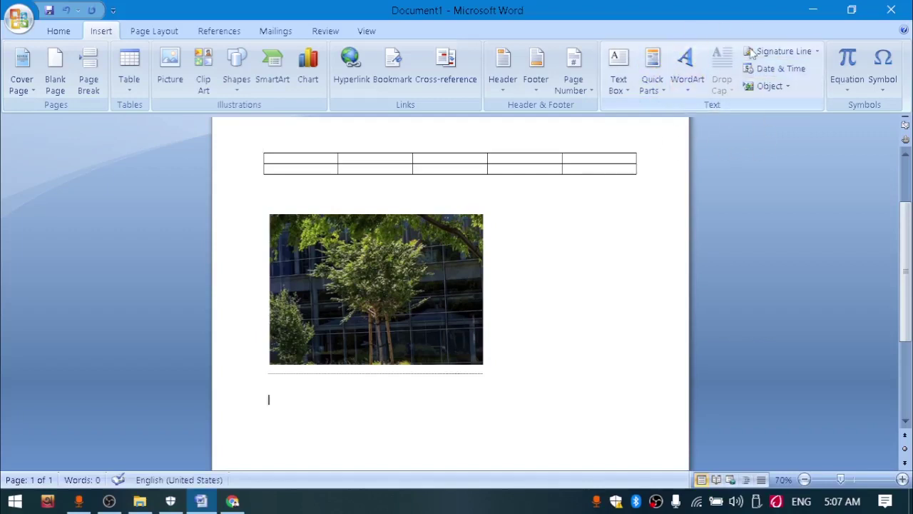
click(687, 82)
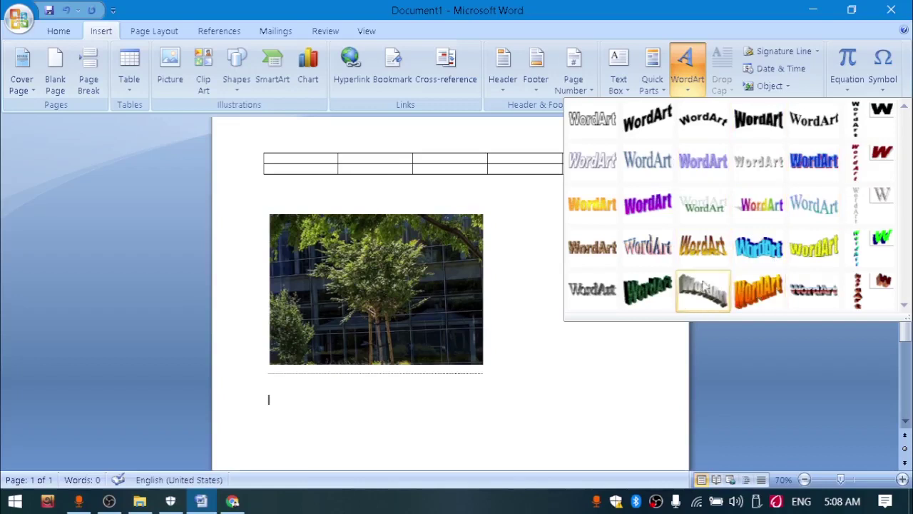
click(769, 286)
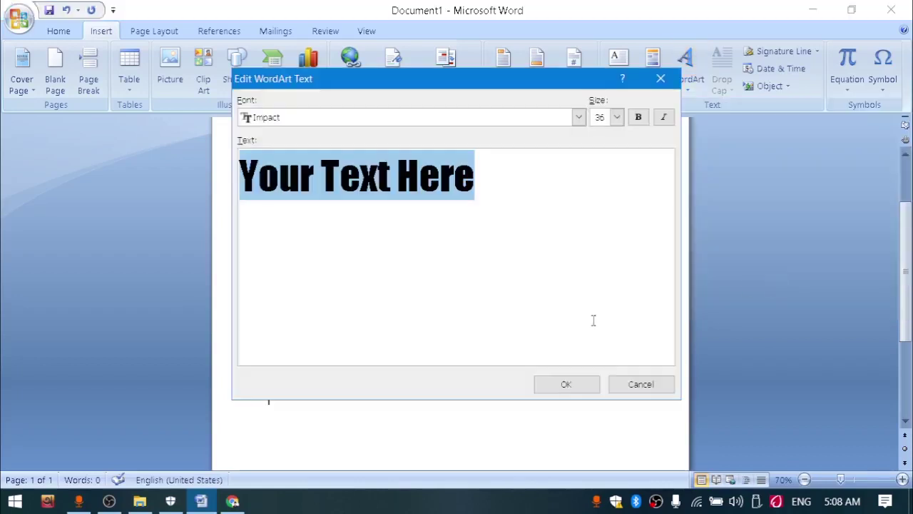
Step: Replace the placeholder text with "WordArt", keeping Impact at size 36, and insert the WordArt below the picture
click(389, 193)
drag(493, 179, 221, 182)
text(W)
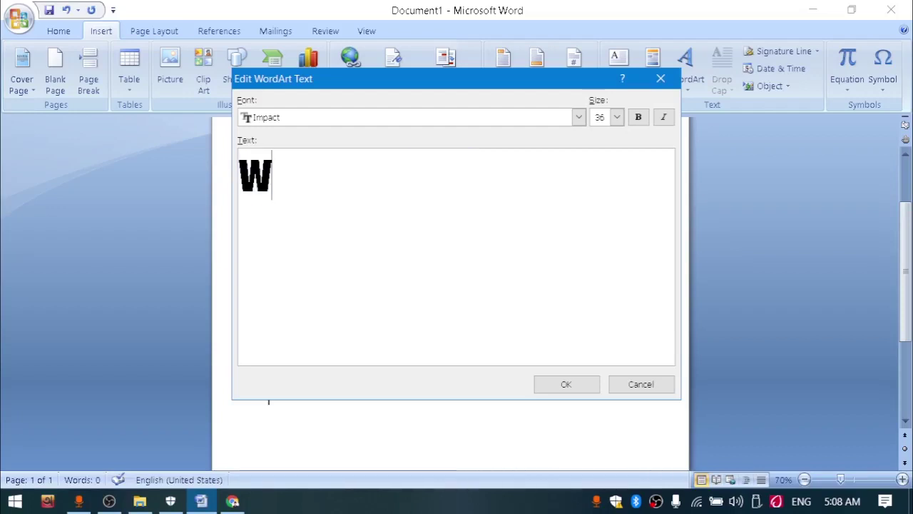
text(ord\A)
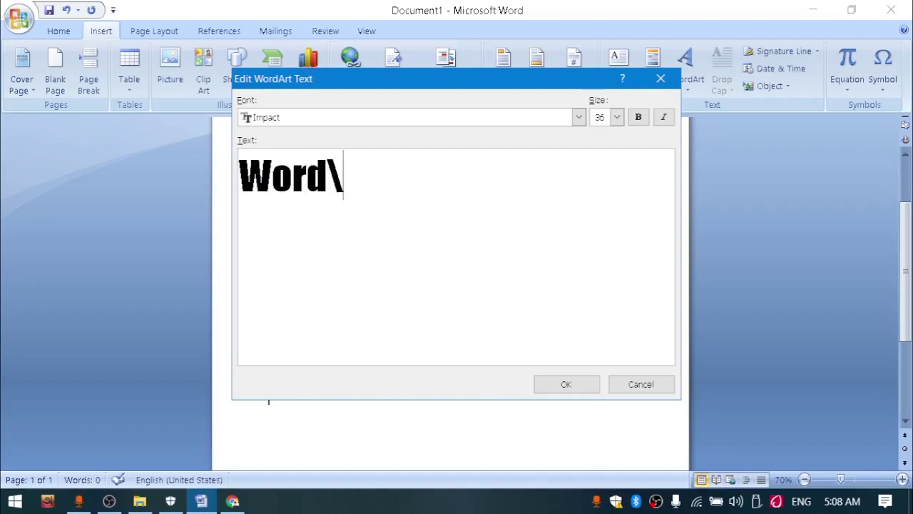
key(BackSpace)
key(BackSpace)
text(Ae=)
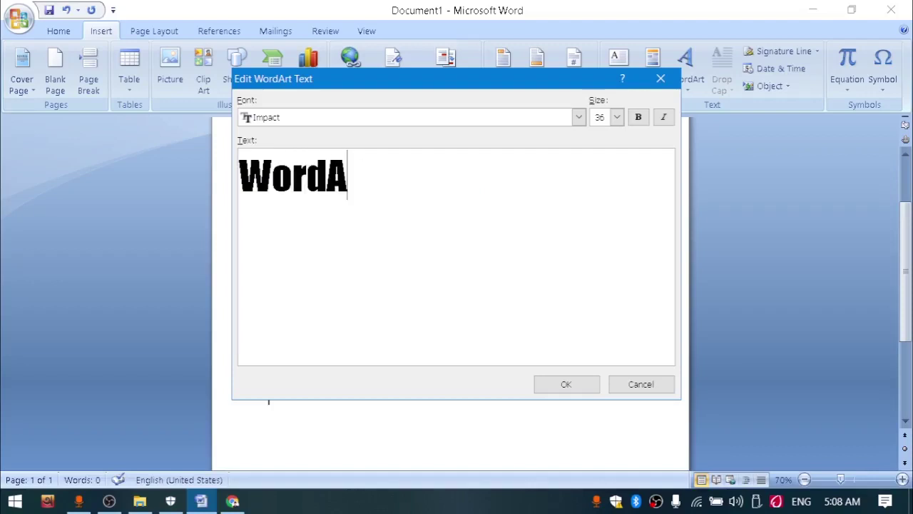
key(BackSpace)
key(BackSpace)
text(rt)
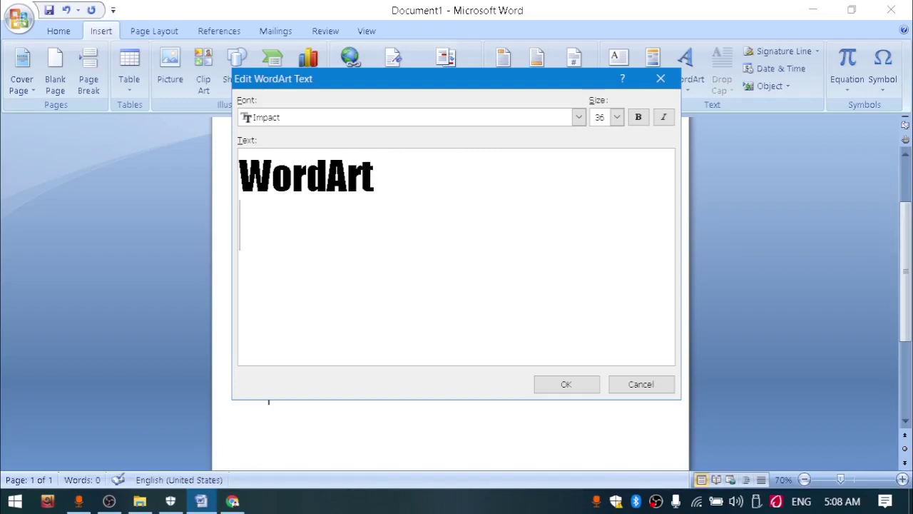
click(402, 153)
click(548, 384)
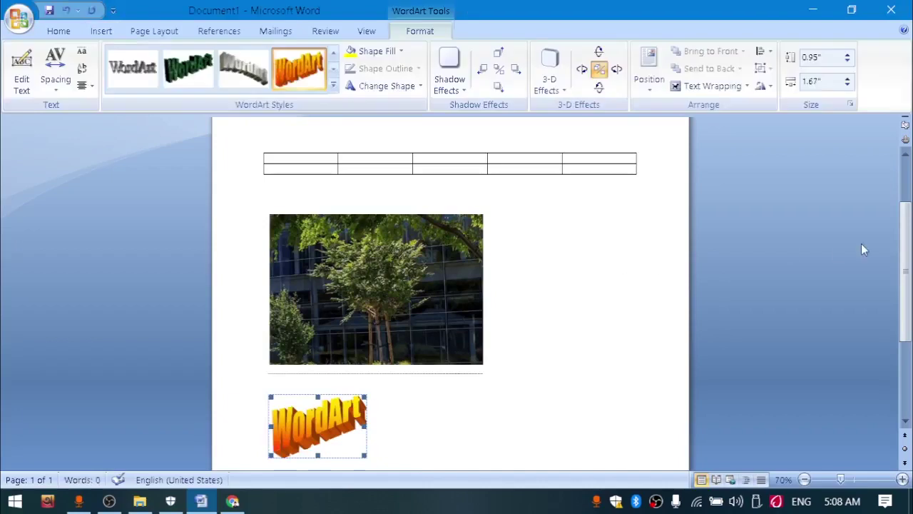
Step: Enlarge the WordArt to about 2.19" high and 3.98" wide and leave it selected
drag(910, 257, 911, 300)
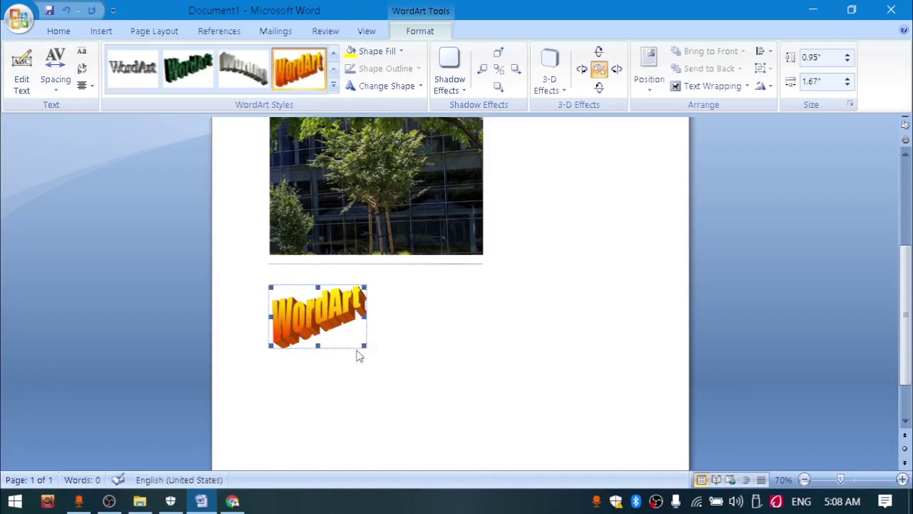
drag(364, 346, 492, 416)
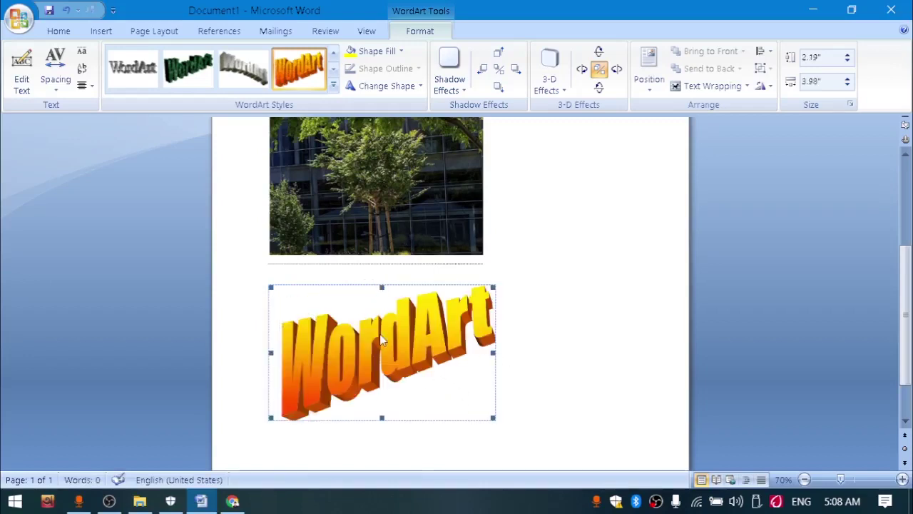
drag(380, 334, 400, 350)
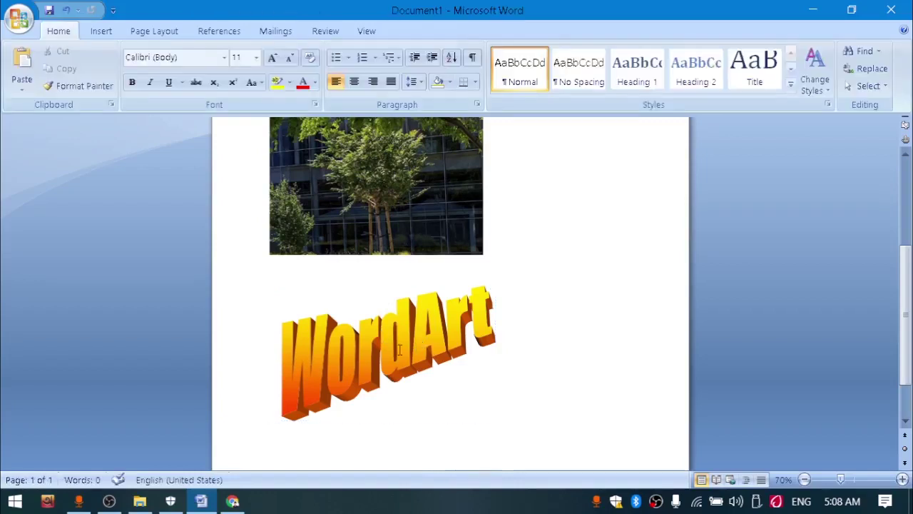
click(392, 360)
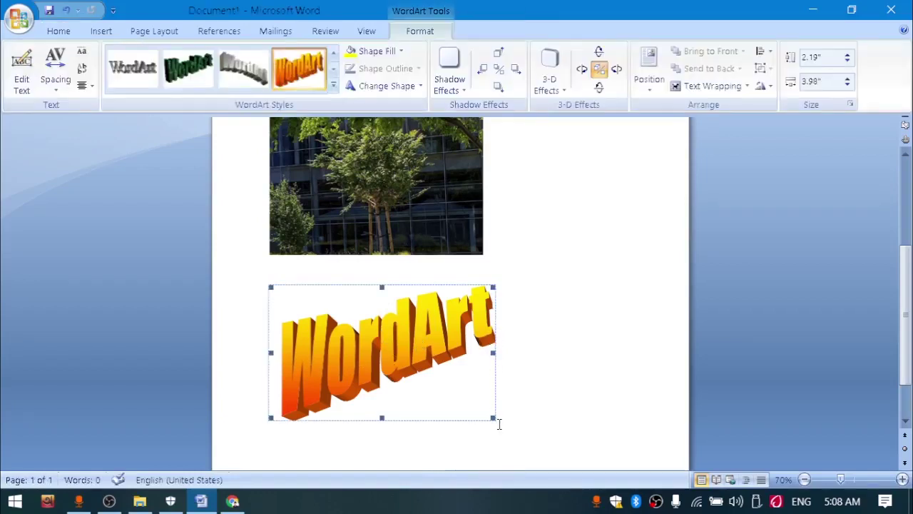
Step: Enlarge the WordArt below the tree picture to about 2.79" high and 5.17" wide
drag(493, 417, 559, 451)
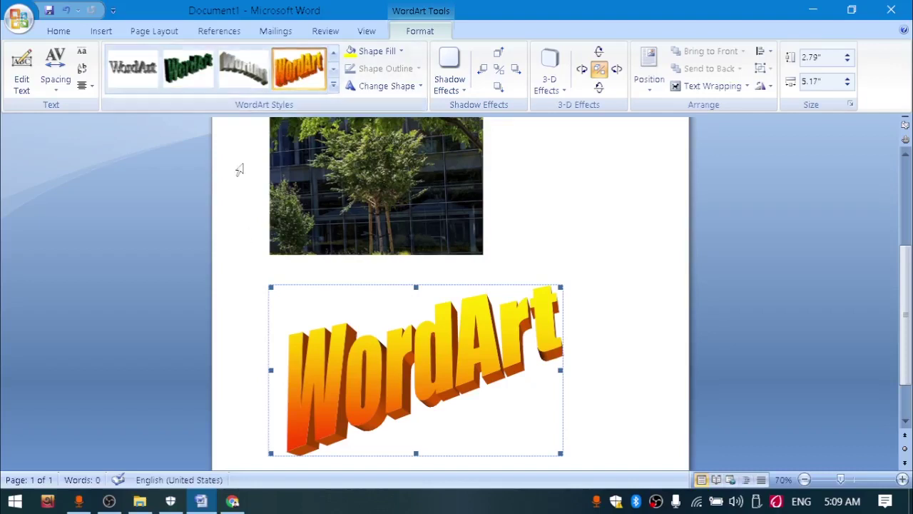
click(100, 32)
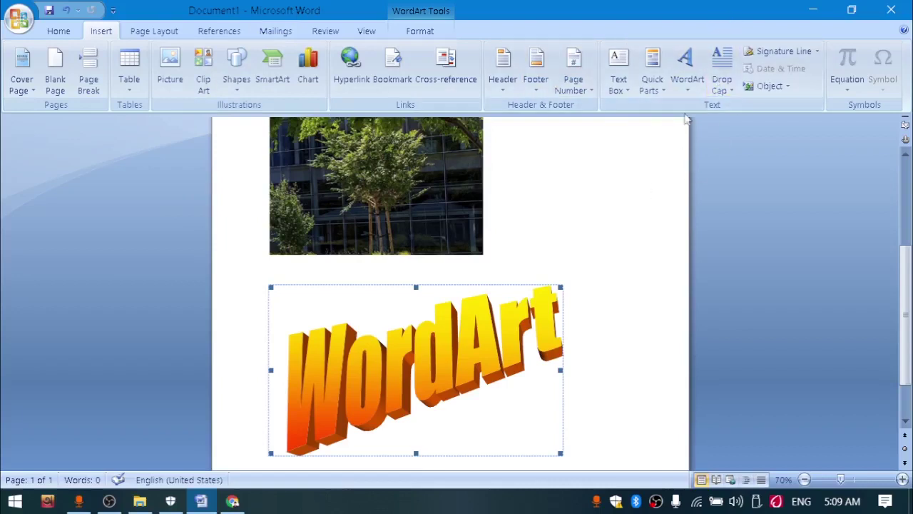
scroll(513, 277, up, 5)
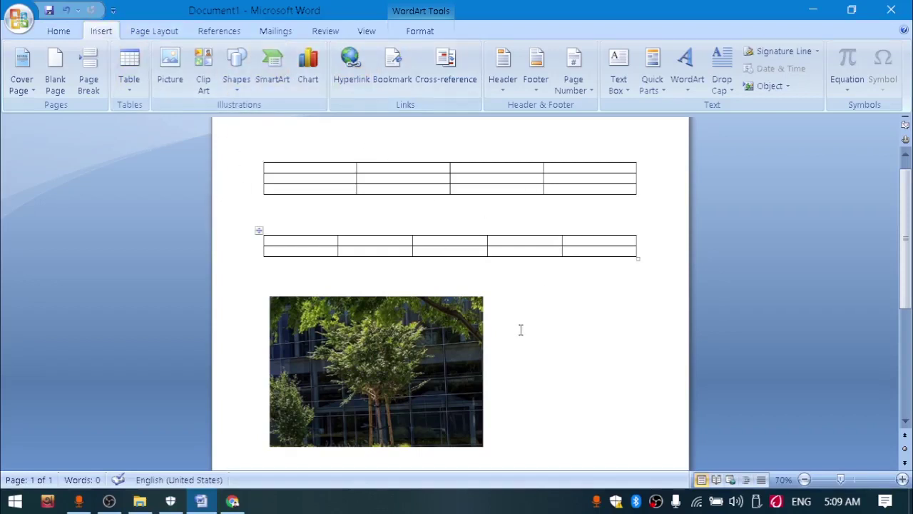
scroll(521, 329, down, 2)
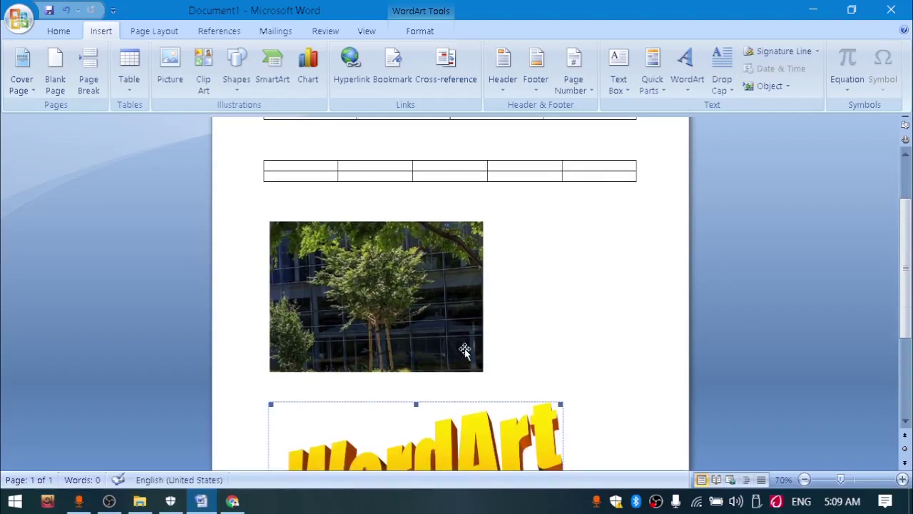
scroll(526, 311, down, 1)
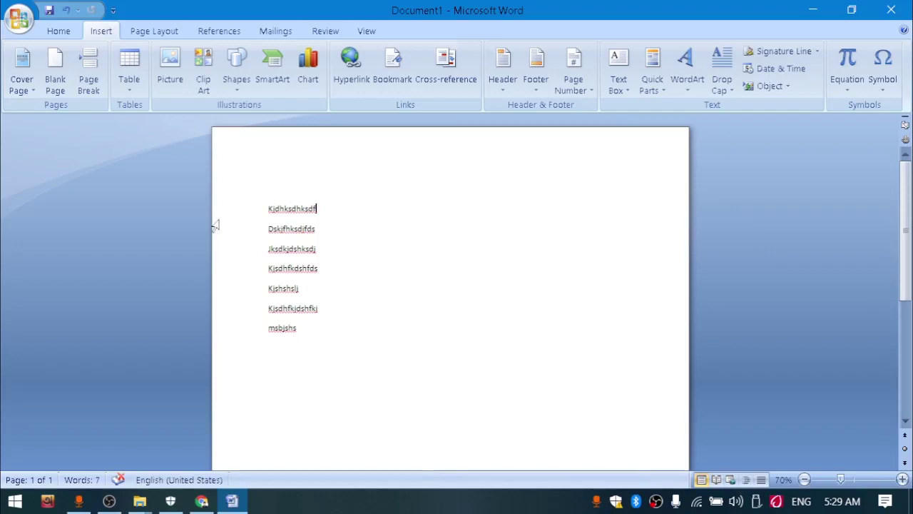
Step: Set the page margins to the Wide preset, with 1" above and below and 2" at the sides
click(254, 214)
click(327, 269)
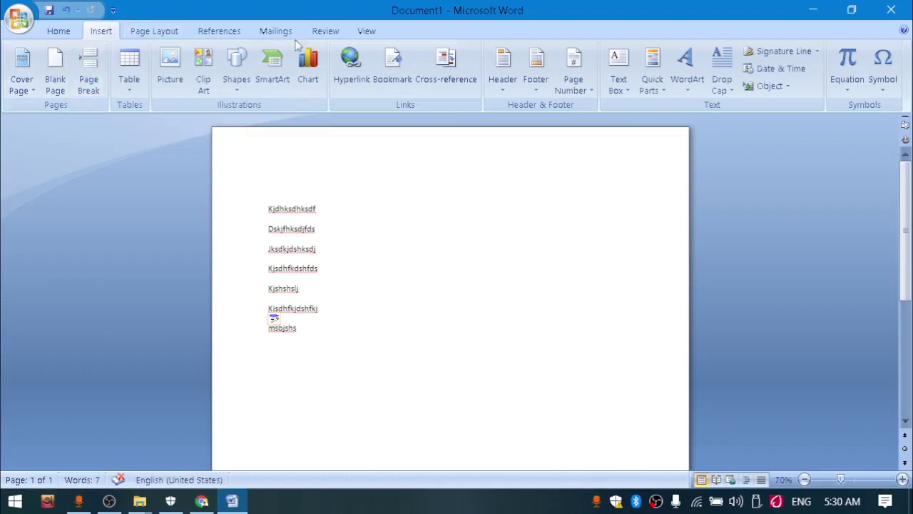
click(177, 32)
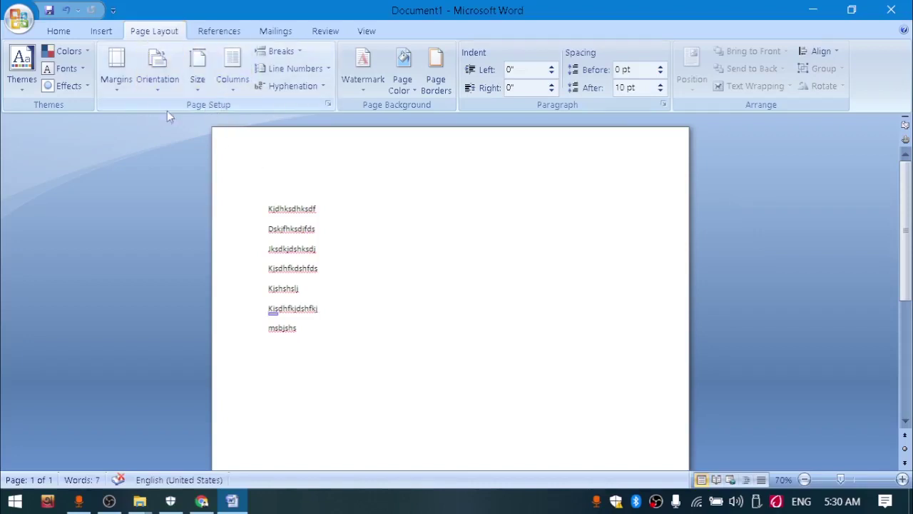
click(115, 89)
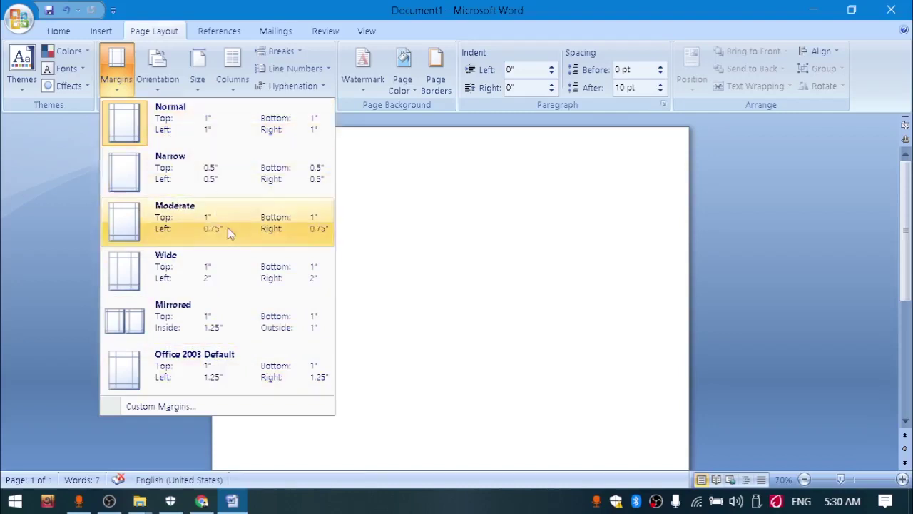
click(218, 264)
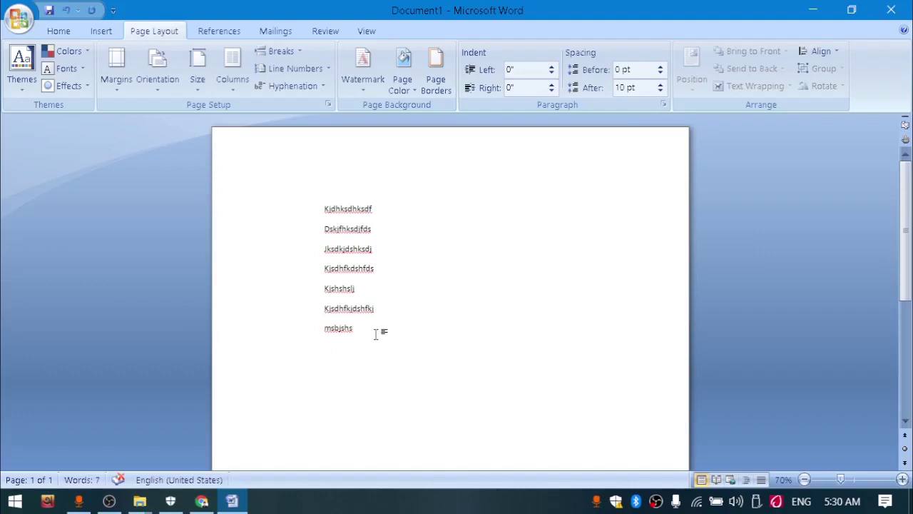
drag(335, 208, 369, 235)
mouse_move(320, 206)
mouse_down()
mouse_move(388, 357)
mouse_move(377, 232)
mouse_move(325, 207)
mouse_up()
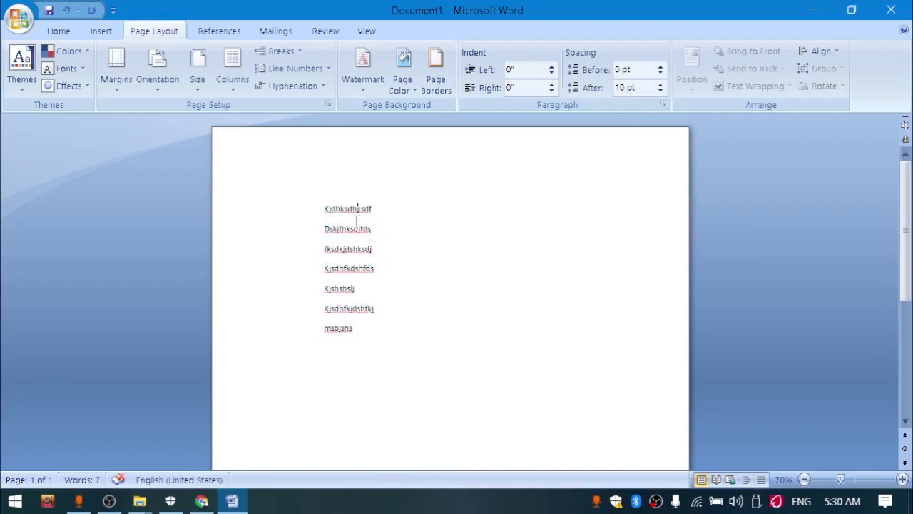
drag(364, 208, 347, 189)
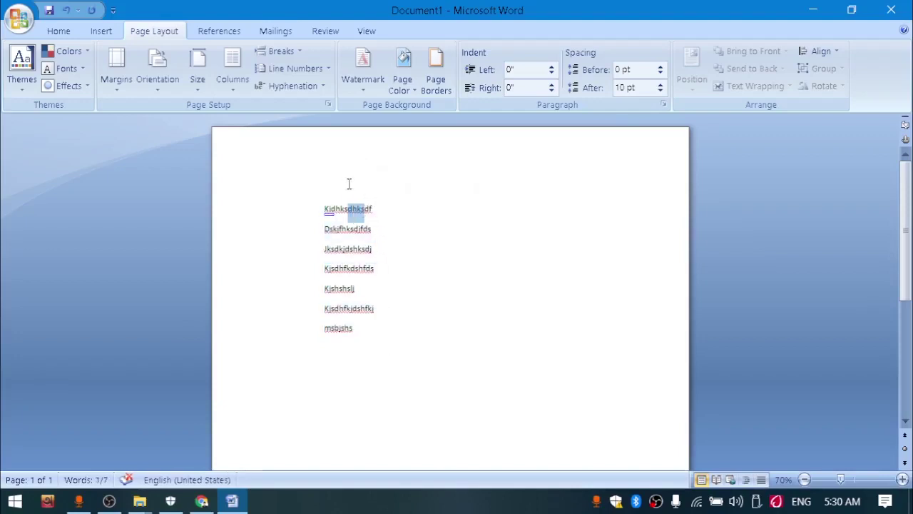
drag(350, 228, 361, 210)
click(359, 236)
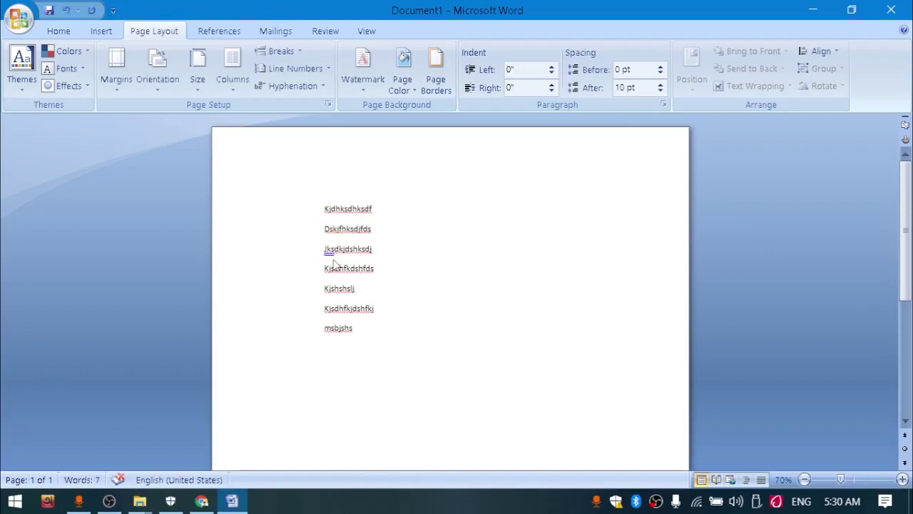
Step: Set the third text line's paragraph spacing to 48 pt before and 60 pt after
mouse_move(327, 248)
mouse_down()
mouse_move(378, 254)
mouse_move(353, 267)
mouse_up()
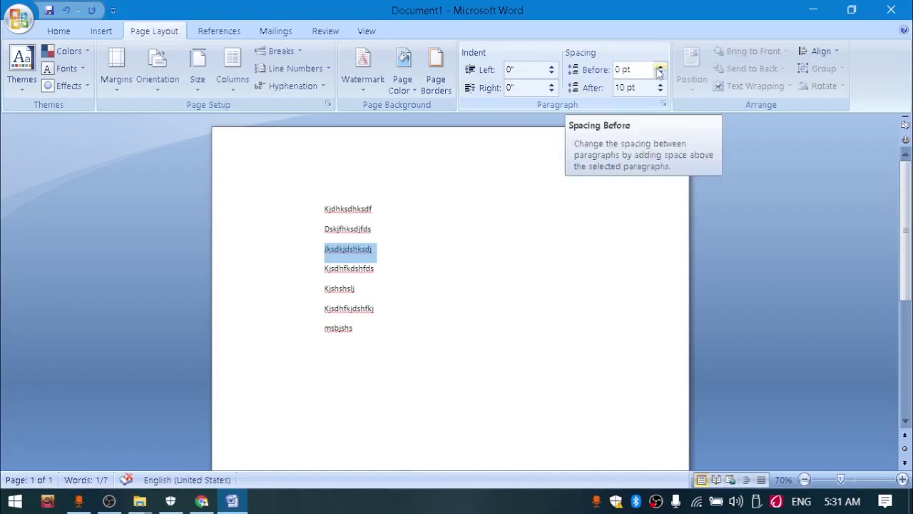
drag(660, 71, 659, 71)
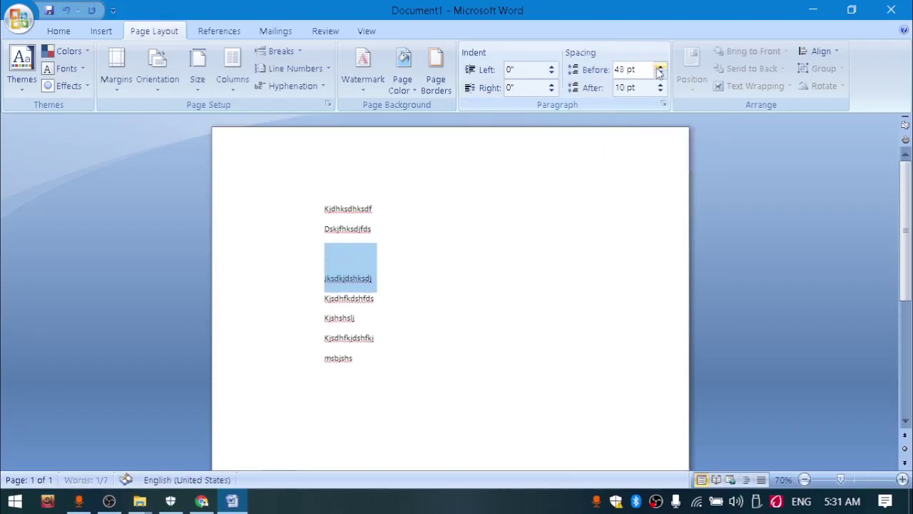
drag(661, 86, 660, 86)
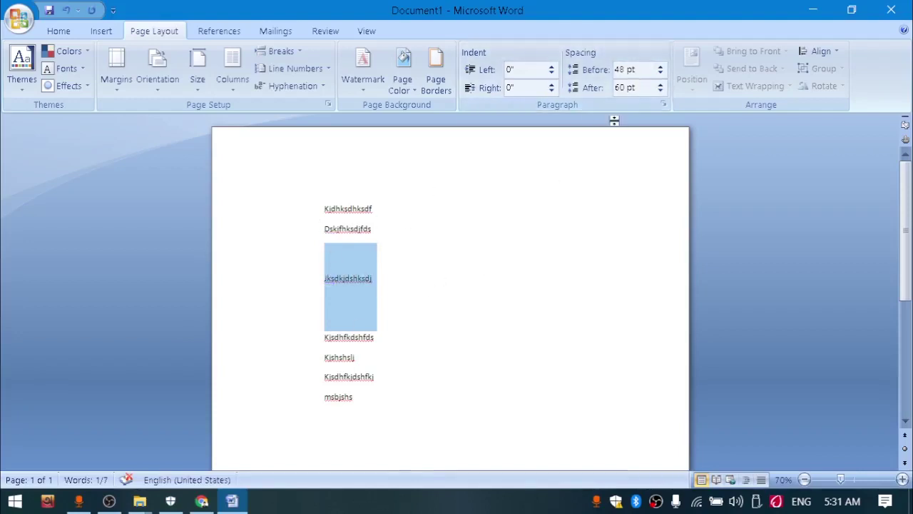
Step: Select all seven text lines and set their paragraph spacing before to 24 pt
click(393, 379)
drag(363, 399, 334, 220)
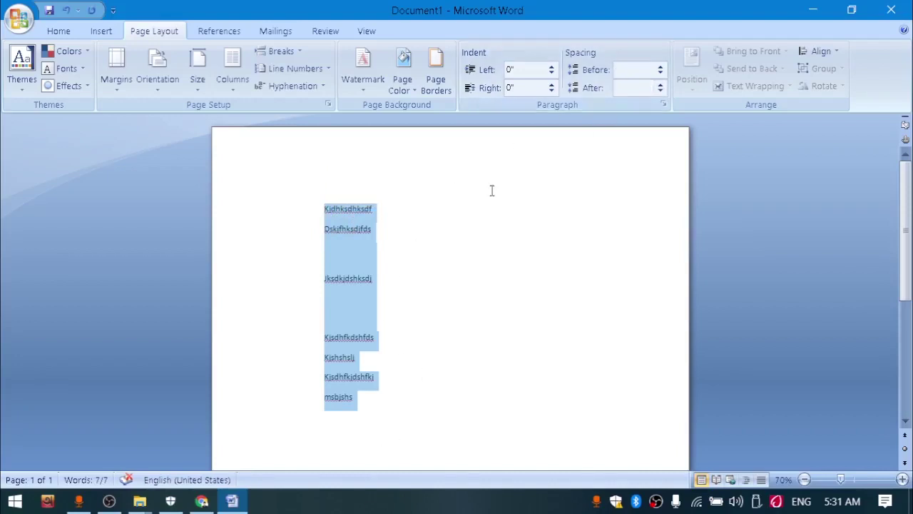
click(660, 69)
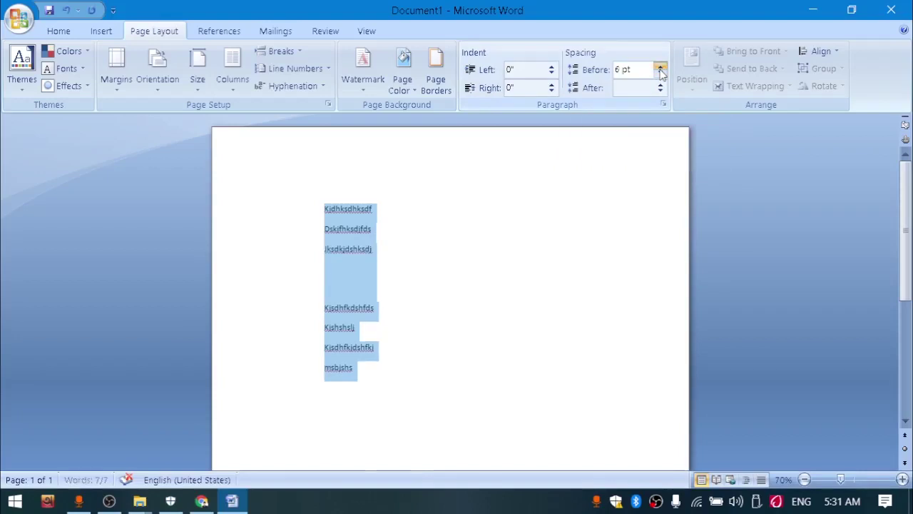
click(660, 70)
click(661, 69)
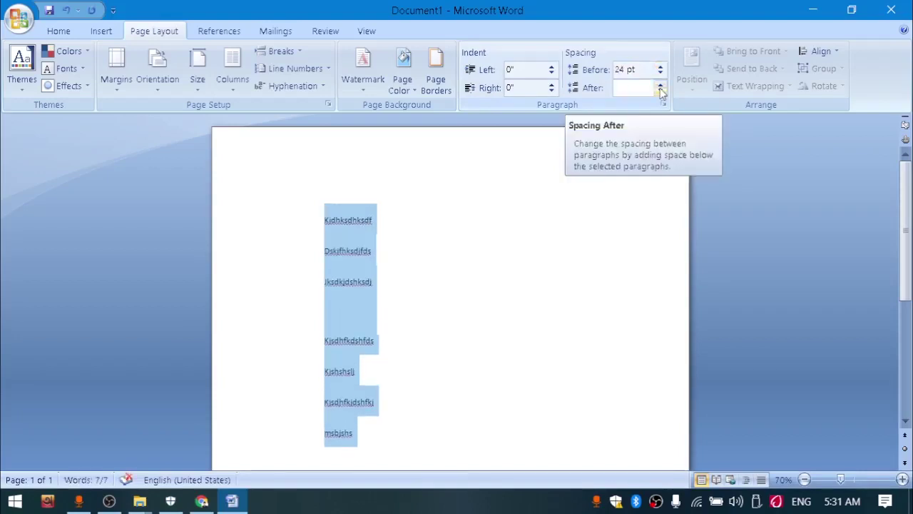
Step: Set the paragraph spacing after to 42 pt for all seven selected lines
click(661, 84)
click(661, 85)
click(660, 85)
click(661, 84)
click(661, 85)
click(661, 84)
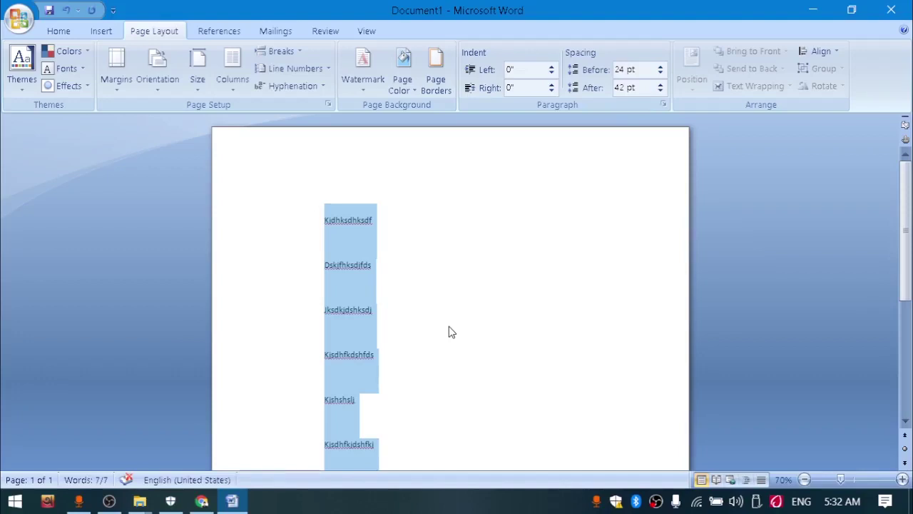
Step: Deselect the text and examine the paragraph spacing from the first line to the last
scroll(450, 332, down, 2)
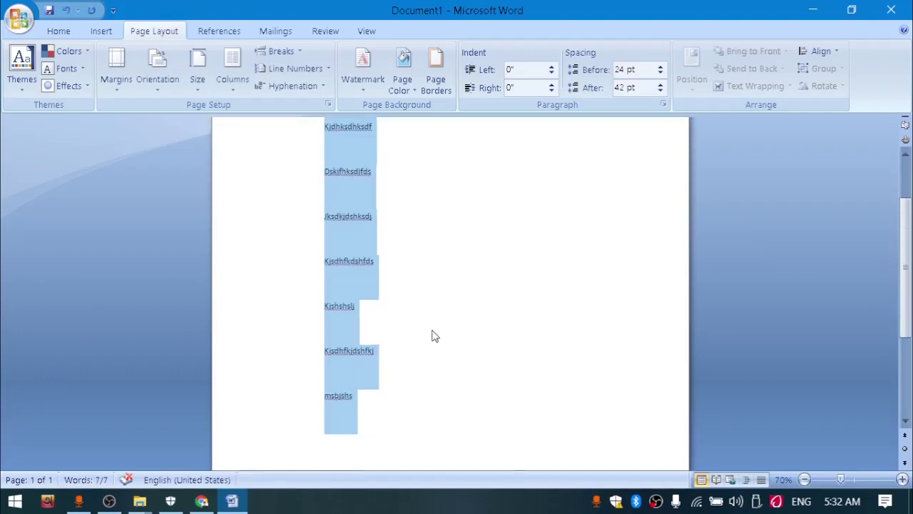
click(371, 398)
scroll(371, 400, down, 1)
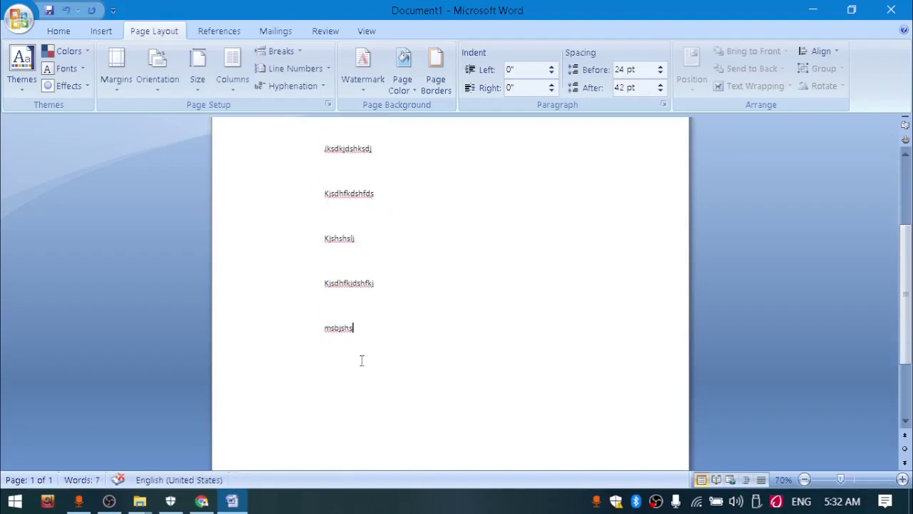
scroll(407, 314, up, 3)
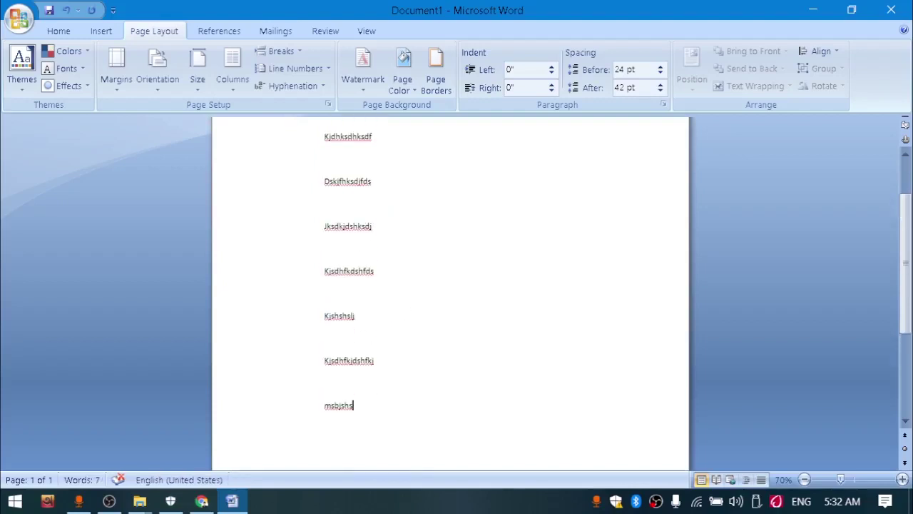
scroll(410, 301, down, 5)
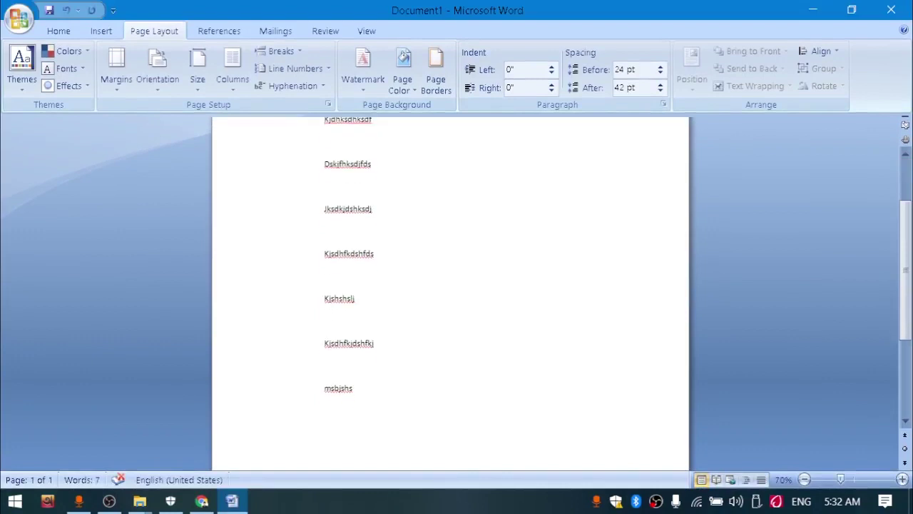
scroll(468, 373, up, 3)
scroll(424, 275, up, 2)
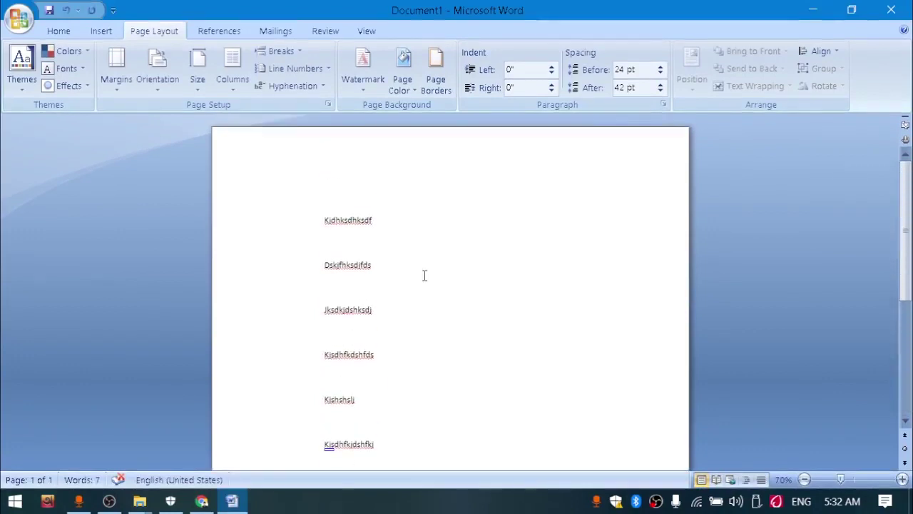
Step: Look through the page number placement options and close them without choosing one
click(101, 33)
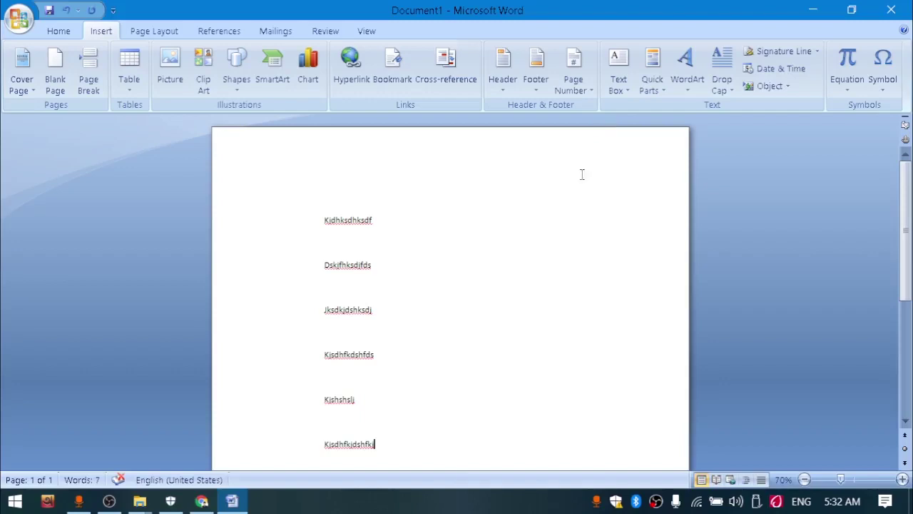
click(591, 93)
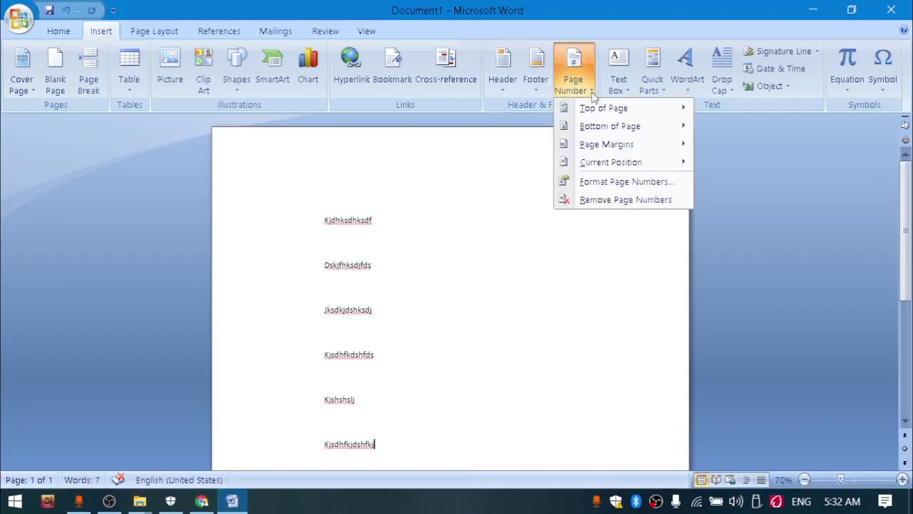
mouse_move(600, 109)
click(471, 225)
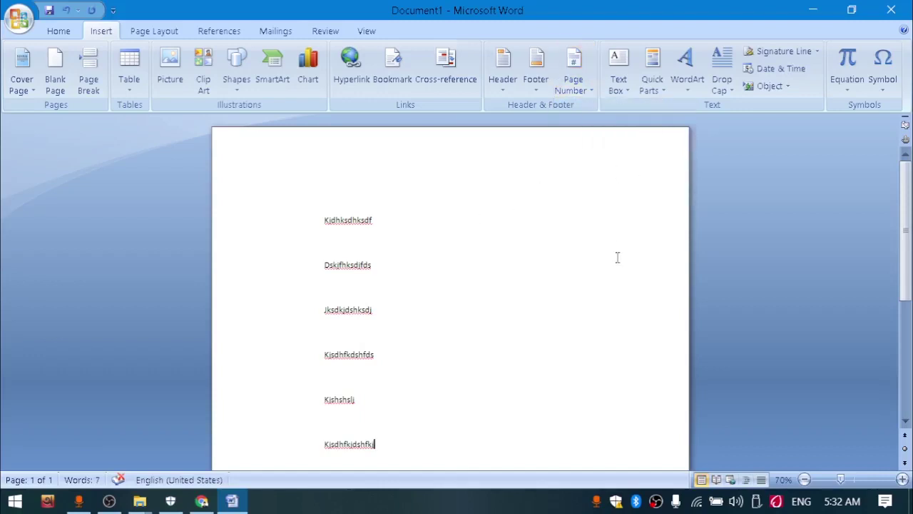
Step: Examine the page from its upper edge to its lower edge, where page numbers can be placed
key(Return)
text(msbjshs)
key(Up)
key(End)
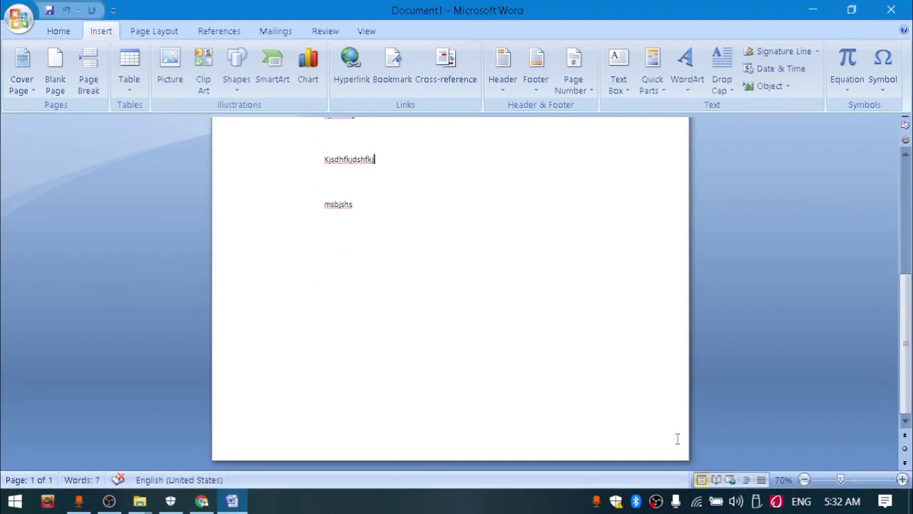
scroll(506, 319, up, 5)
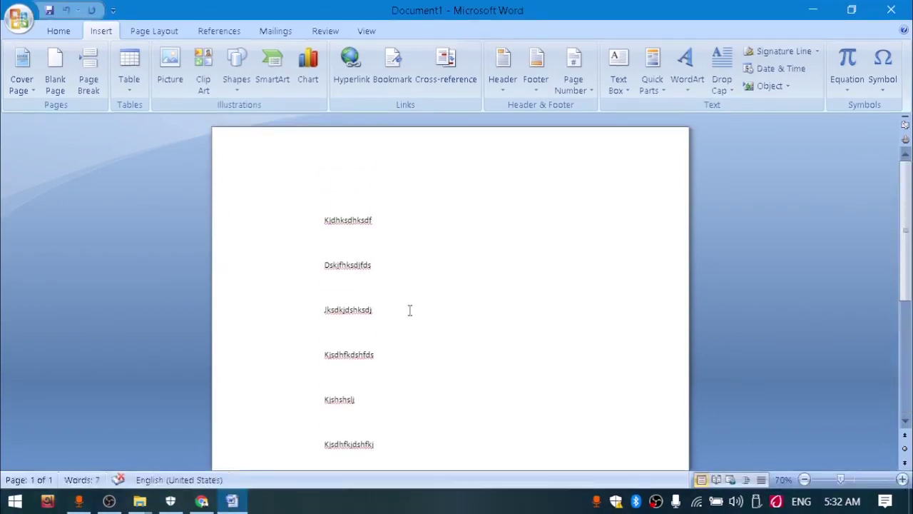
scroll(483, 314, down, 3)
scroll(450, 293, down, 3)
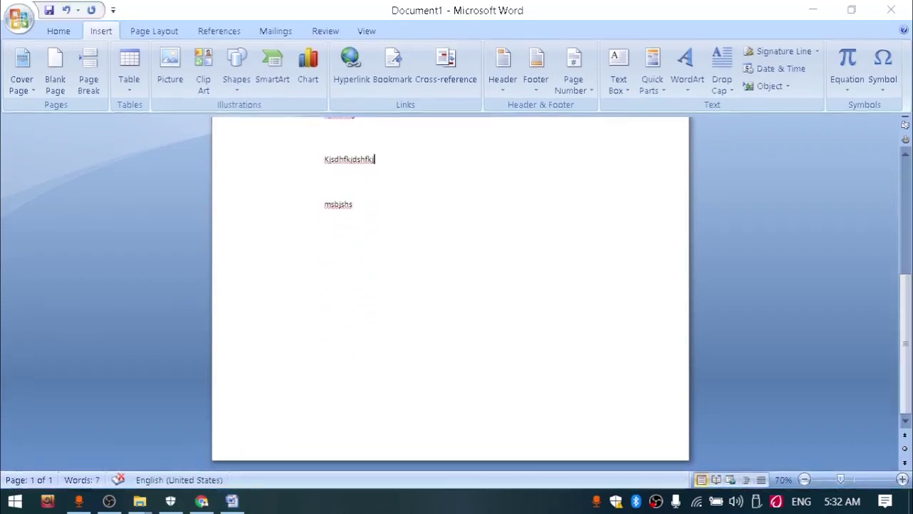
scroll(450, 292, up, 5)
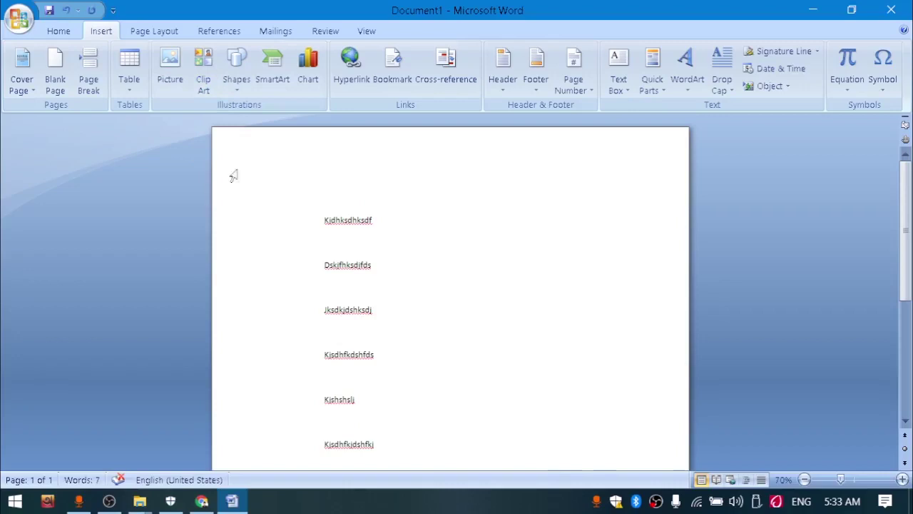
key(ctrl+End)
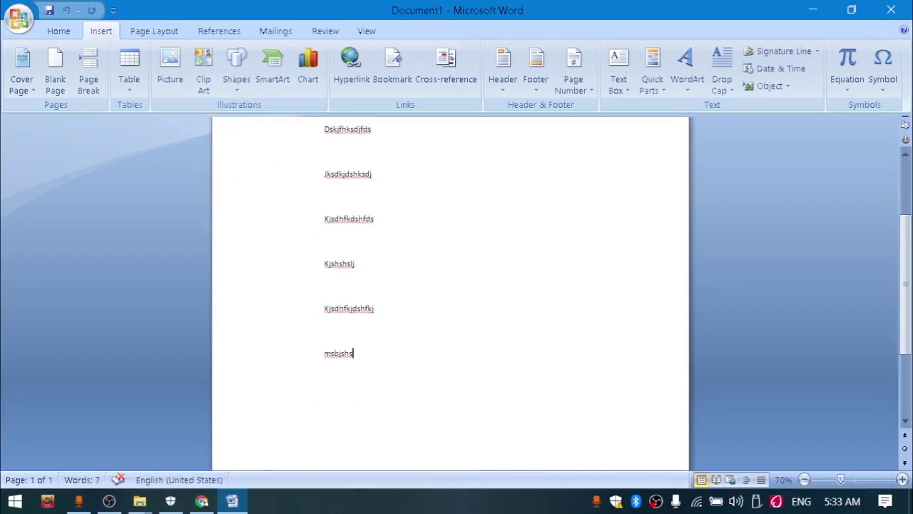
key(ctrl+Home)
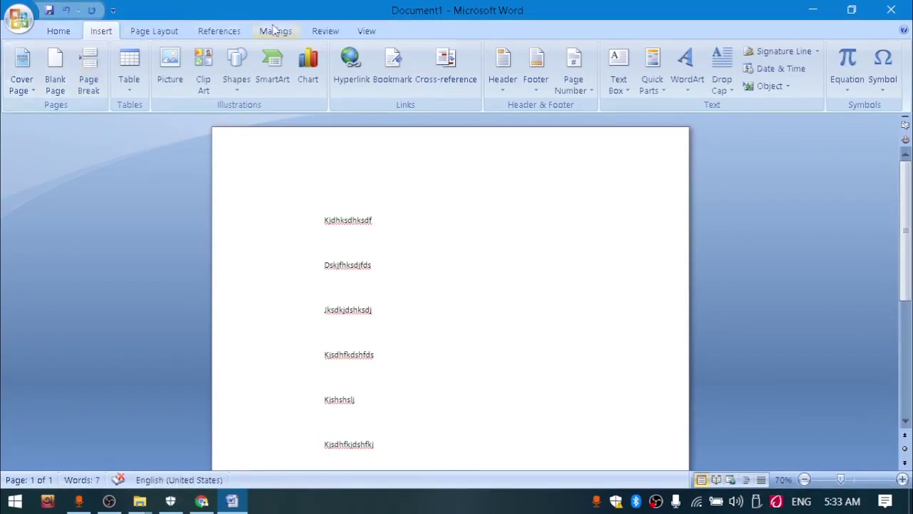
click(148, 34)
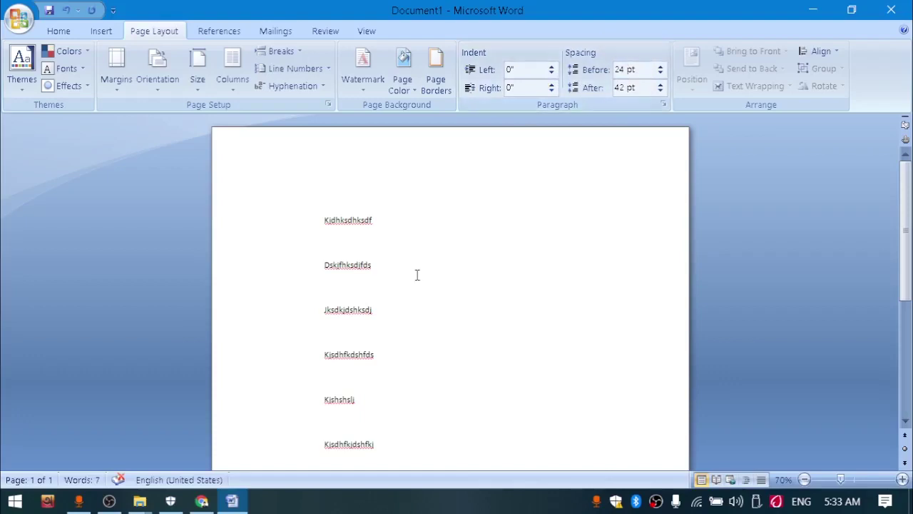
click(100, 31)
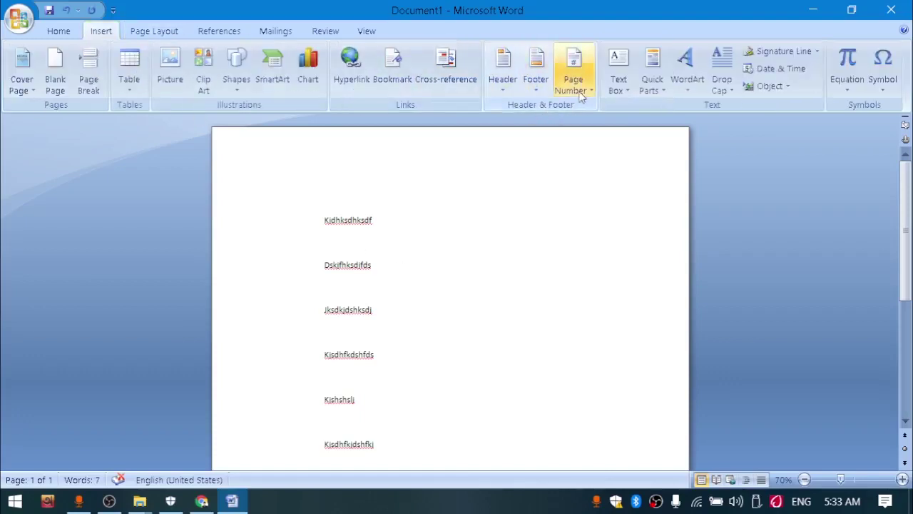
key(ctrl+End)
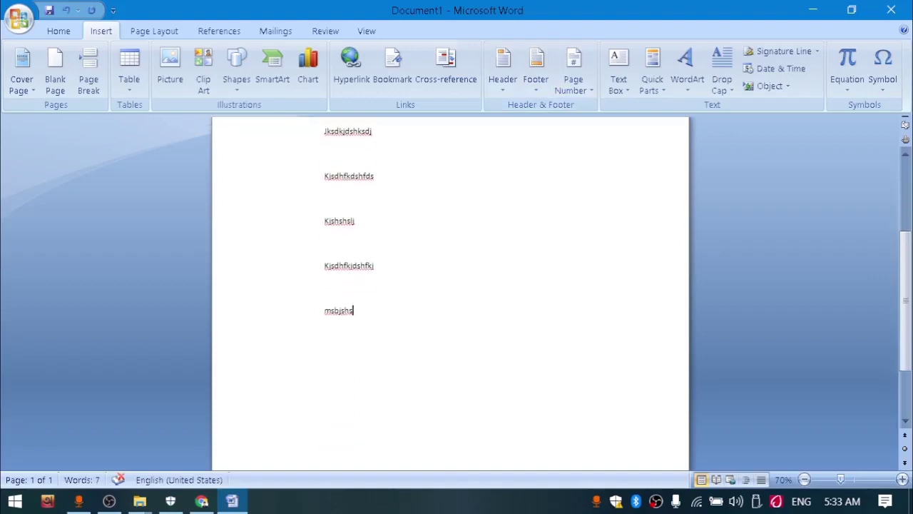
Step: Switch to the ICT textbook PDF in Chrome and examine the paragraph spacing and page number sections on page 64
key(alt+Tab)
key(Tab)
key(Tab)
key(Tab)
key(Tab)
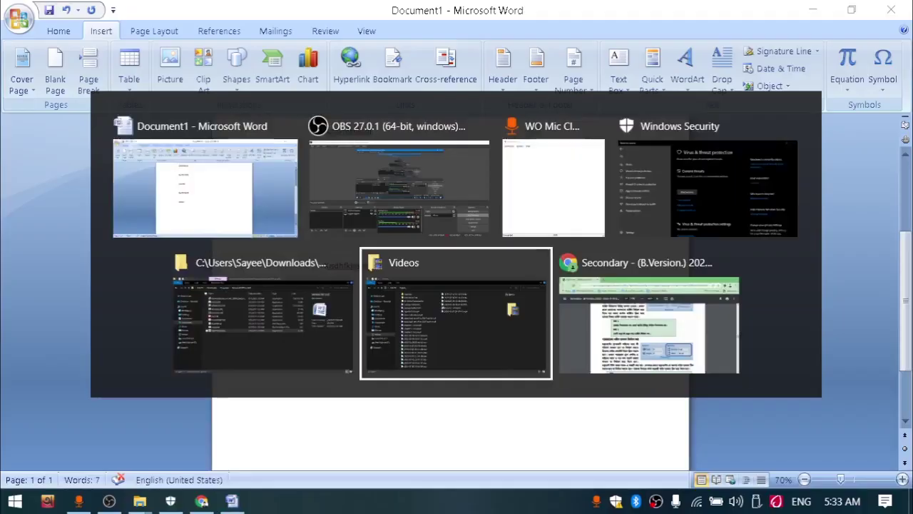
key(Tab)
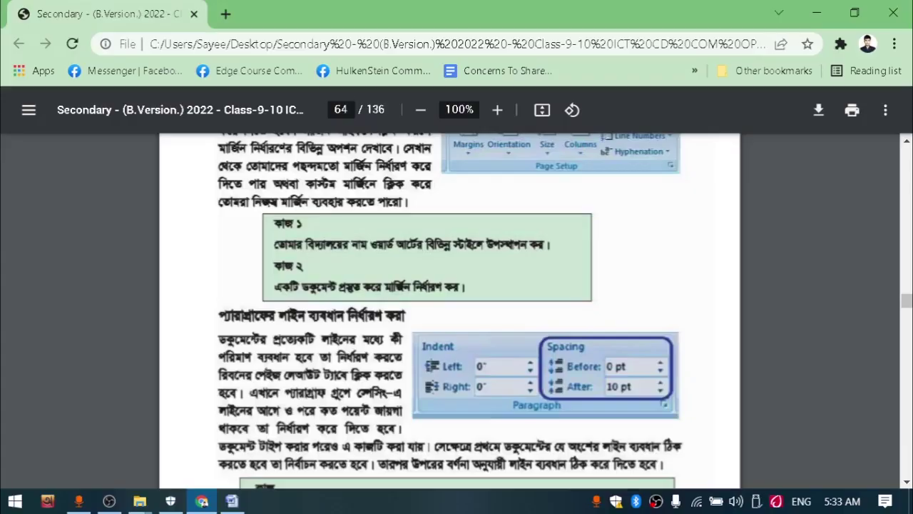
scroll(450, 311, down, 2)
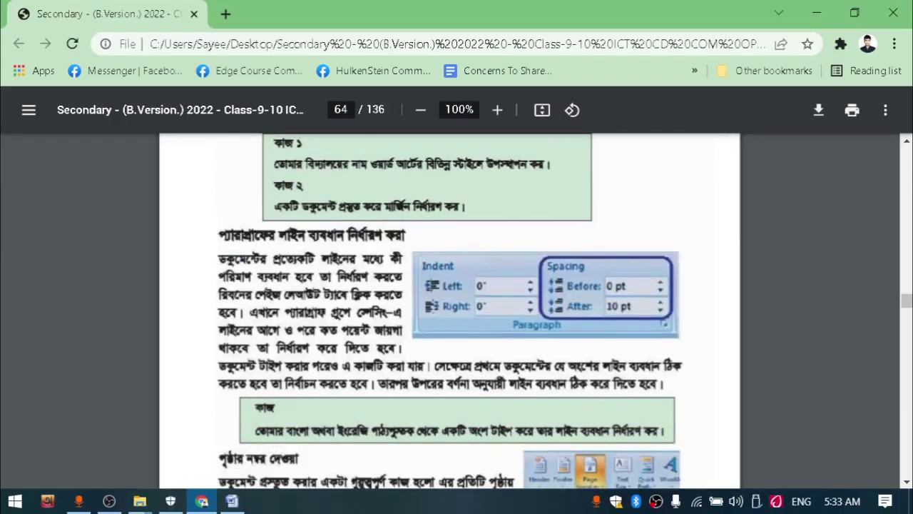
scroll(450, 312, down, 2)
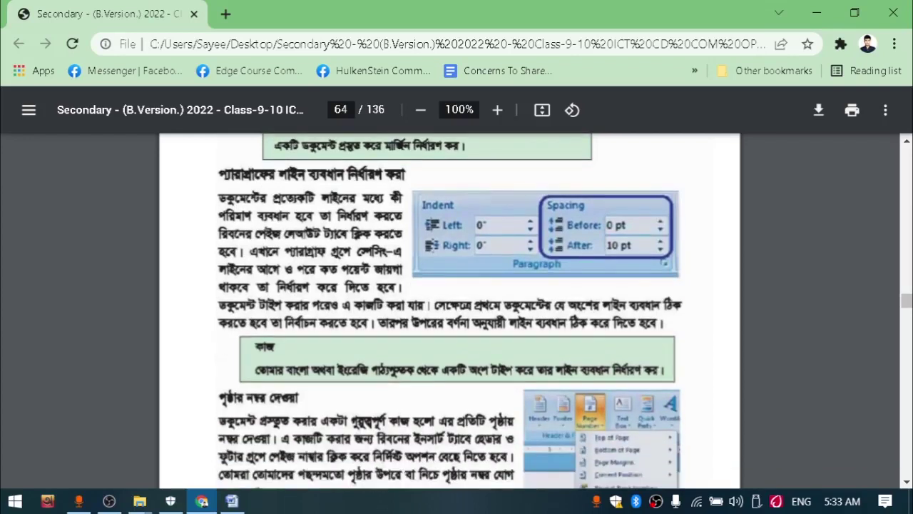
Step: Go back to page 61 of the textbook PDF and read the exercise on font styles, sizes and colours
scroll(450, 311, up, 20)
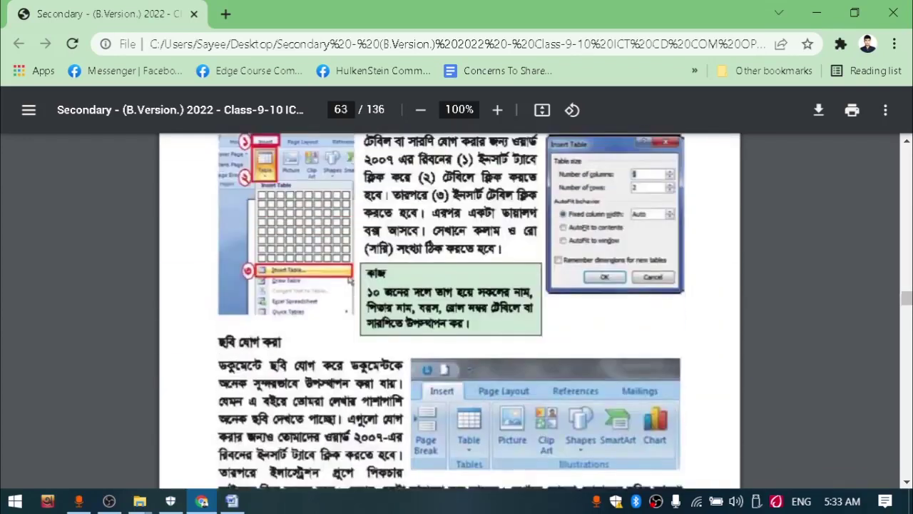
scroll(450, 311, up, 20)
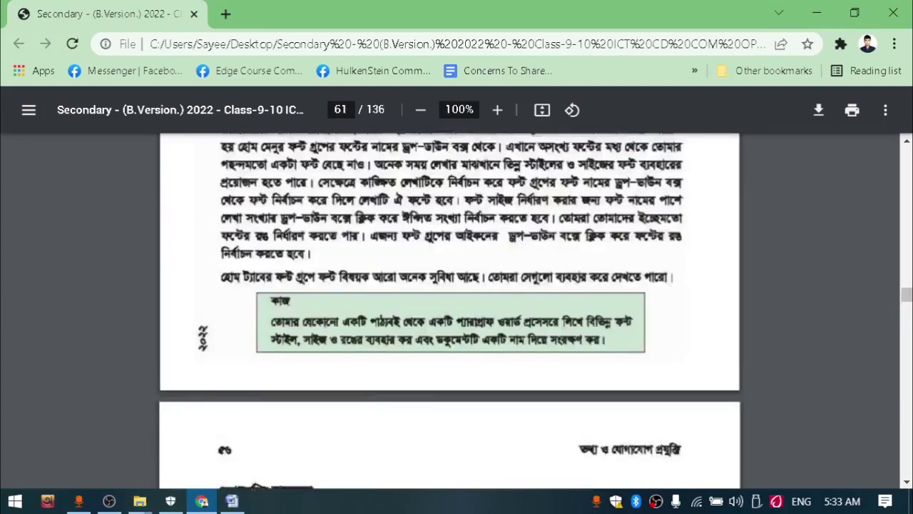
scroll(450, 311, up, 5)
scroll(450, 311, down, 5)
scroll(450, 311, up, 5)
scroll(450, 311, up, 5)
scroll(450, 311, down, 13)
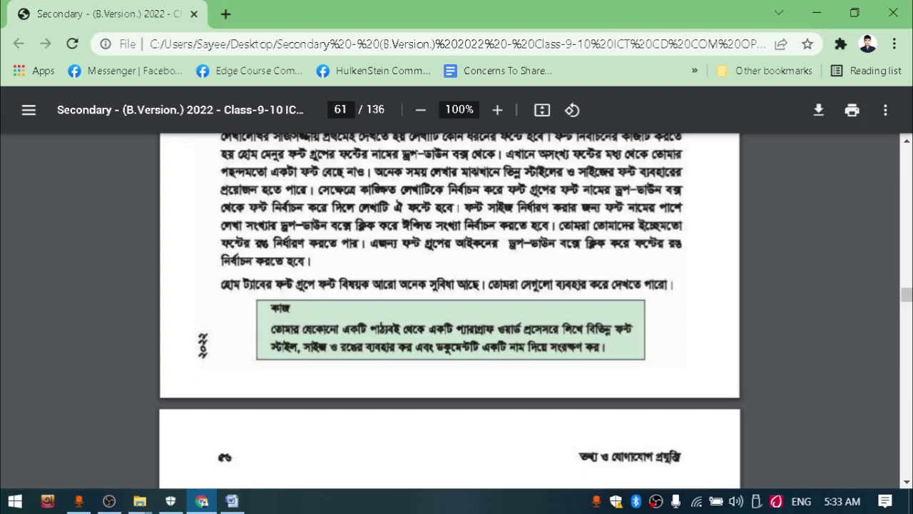
scroll(449, 310, down, 1)
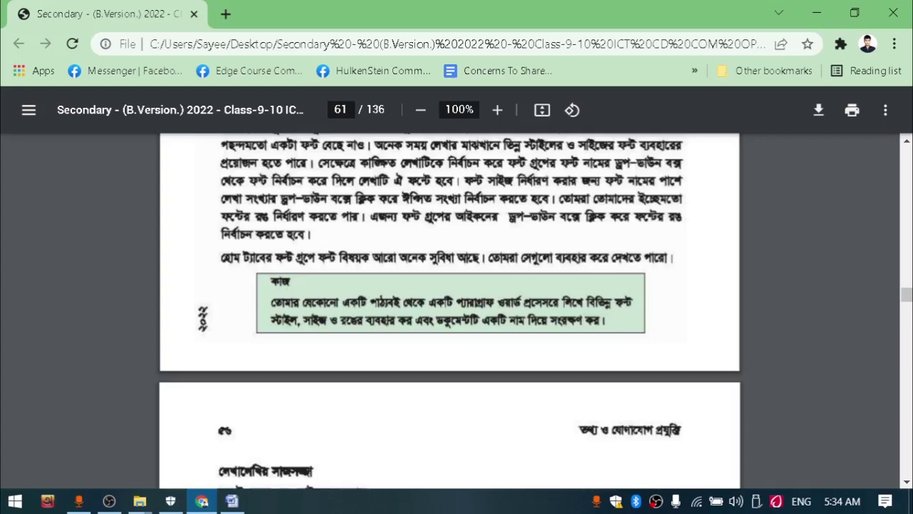
Step: Read the bullets and numbering exercise on page 62 and continue to the table section on page 63
scroll(449, 310, down, 10)
scroll(450, 310, down, 11)
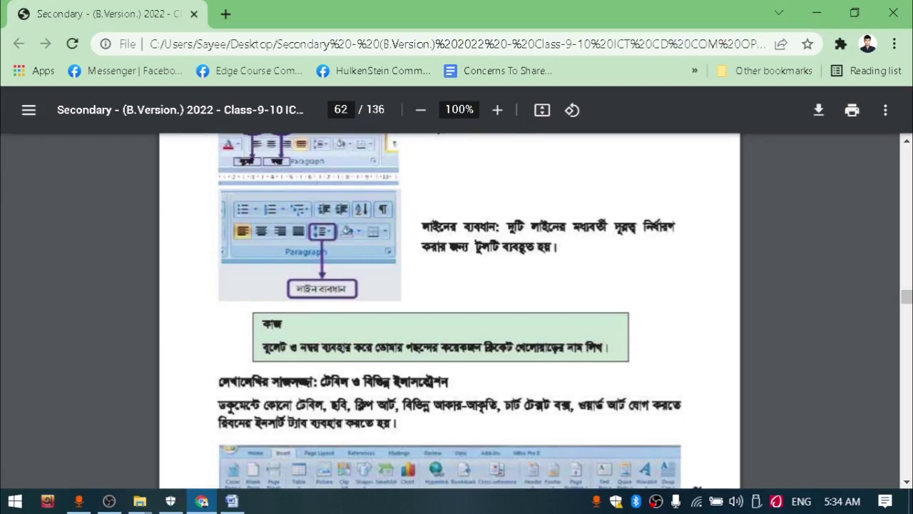
scroll(449, 310, down, 3)
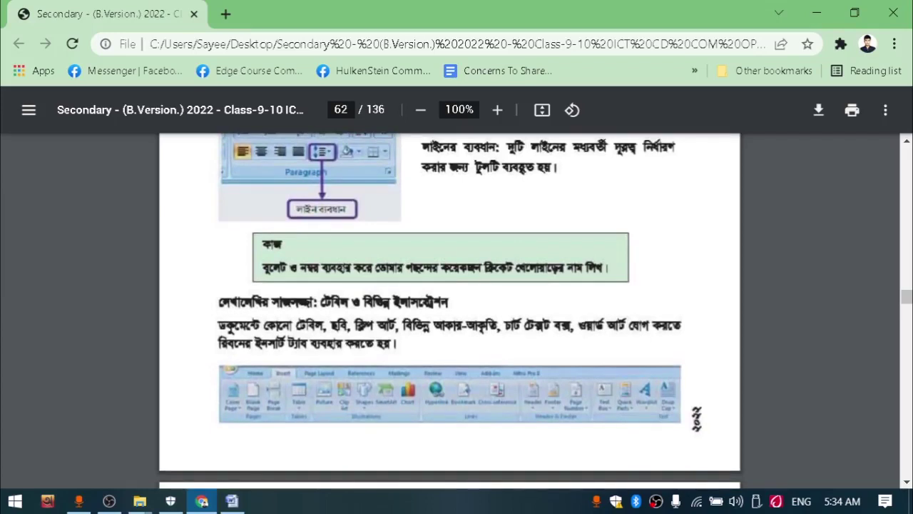
scroll(449, 311, down, 10)
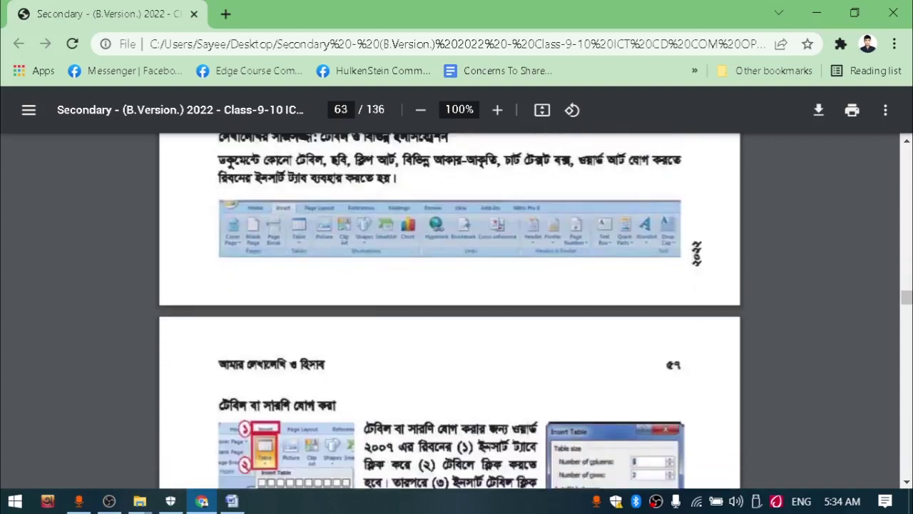
Step: Read textbook pages 63 and 64 on inserting tables, pictures and WordArt, setting margins and line spacing, and adding page numbers
scroll(449, 310, down, 2)
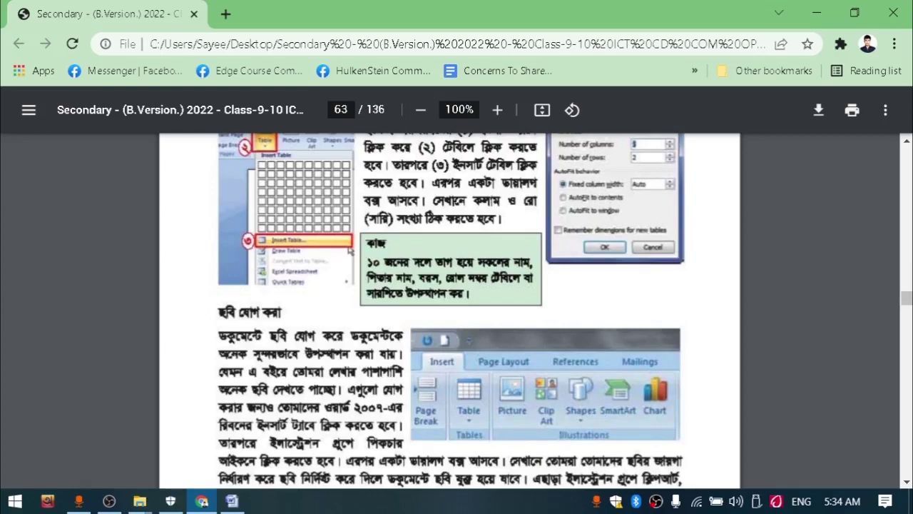
scroll(450, 307, down, 4)
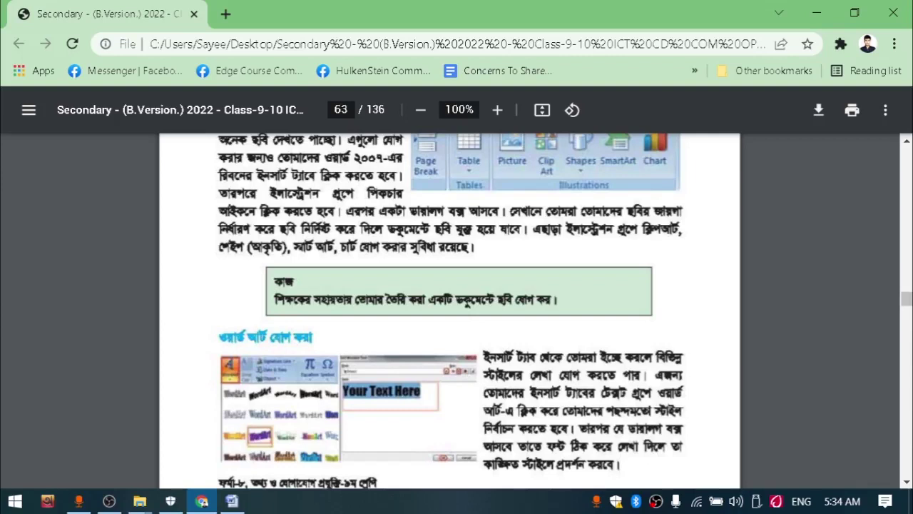
scroll(450, 312, down, 9)
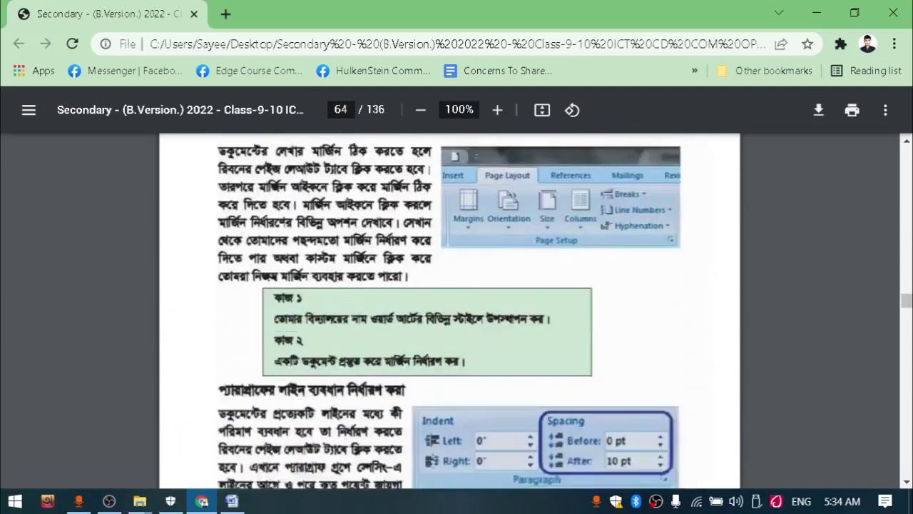
scroll(450, 312, down, 2)
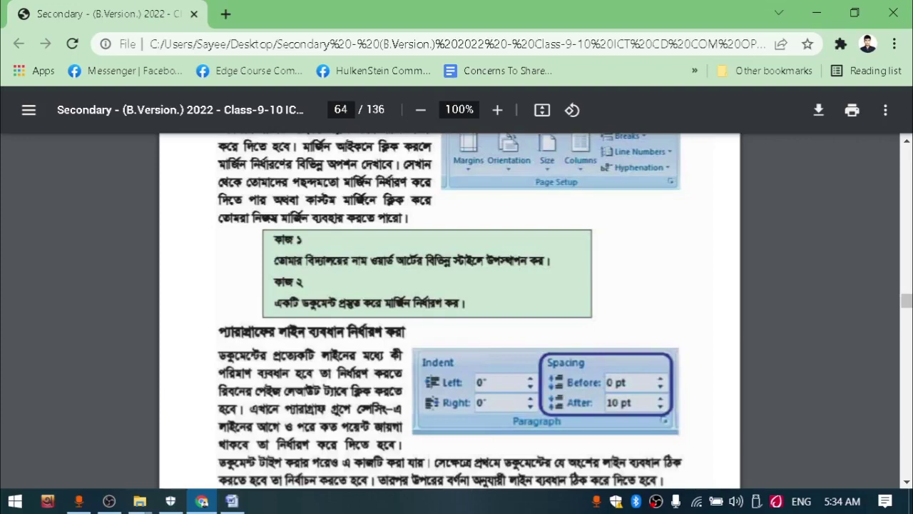
scroll(449, 310, down, 4)
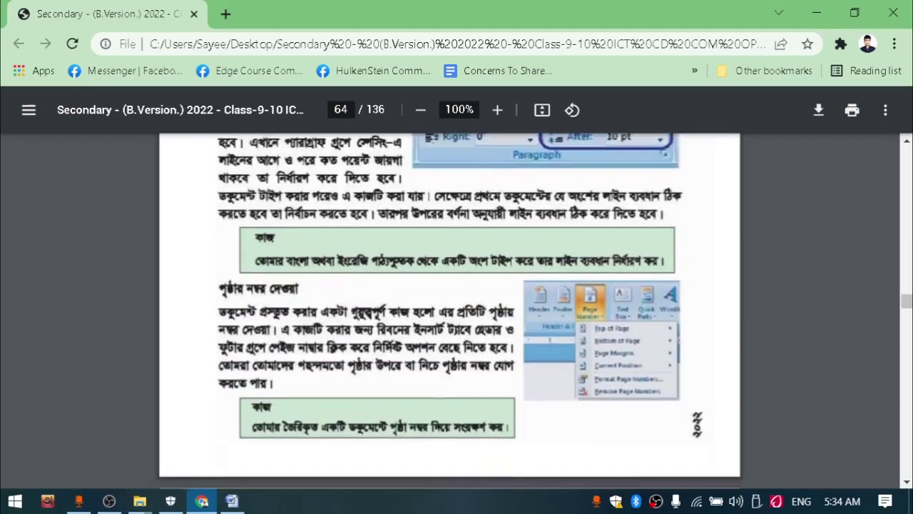
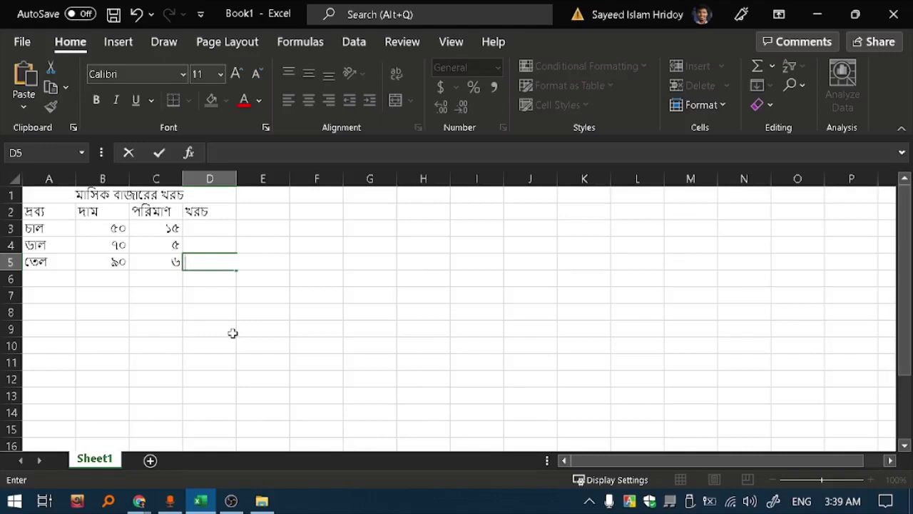
Step: Switch to the Windows Start screen and search the installed apps for "excel"
key(super)
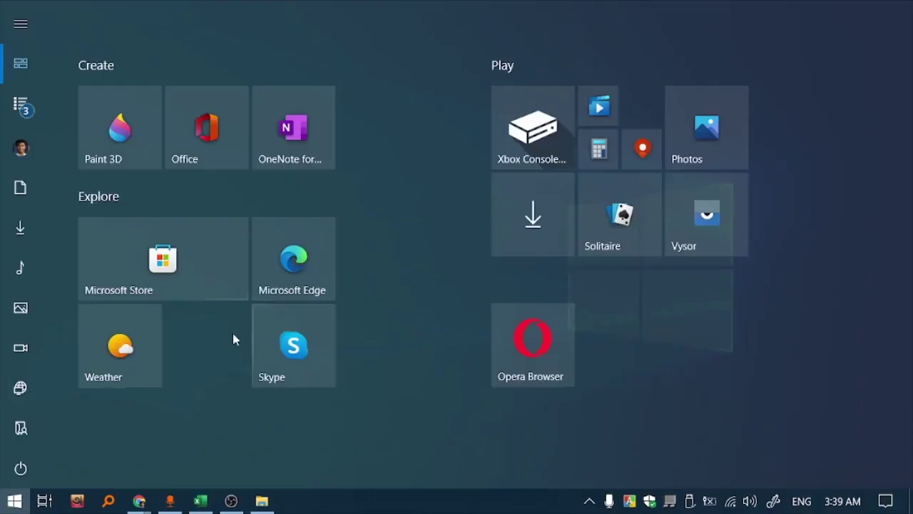
text(e)
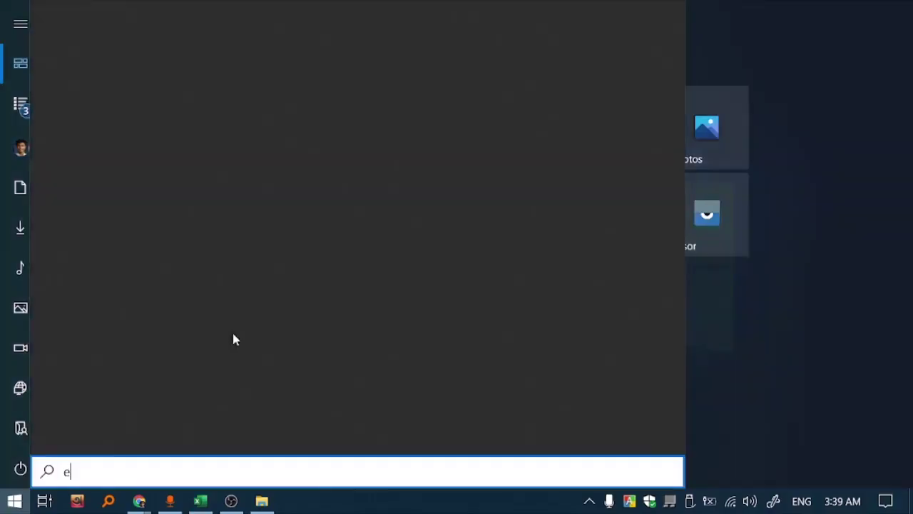
text(xcel)
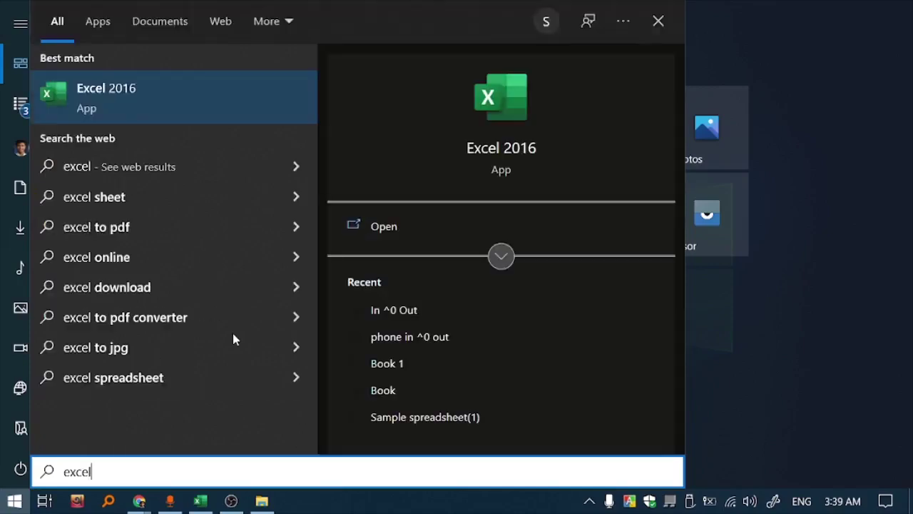
key(Return)
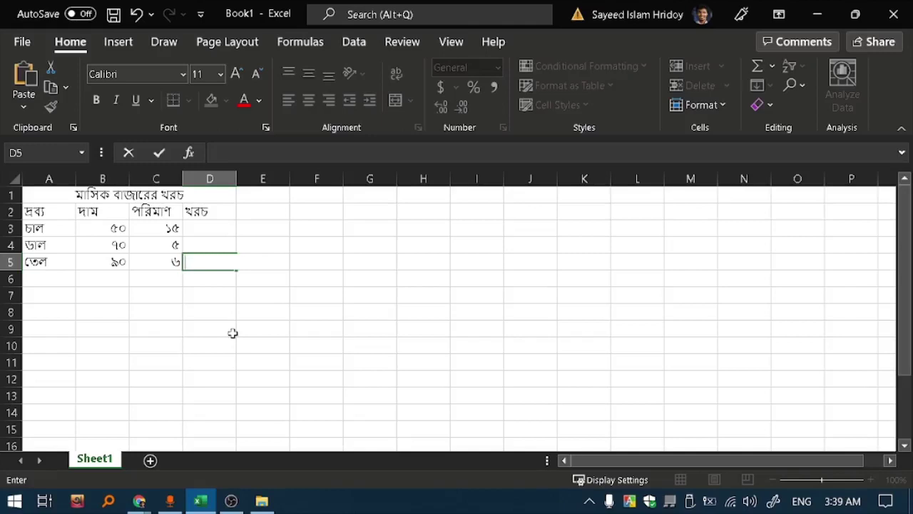
Step: Leave cell D5 without an entry and create a new blank workbook
double_click(216, 261)
click(214, 239)
key(ctrl+n)
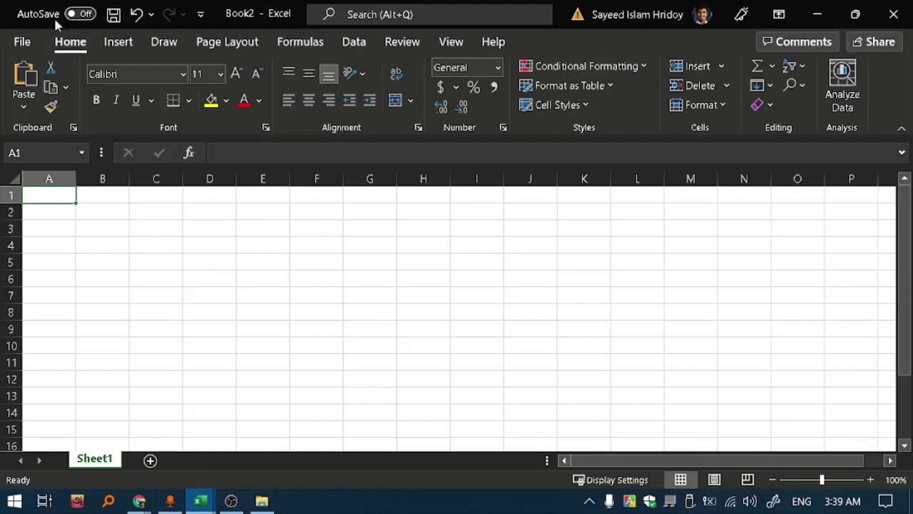
Step: Create another workbook from the Blank workbook template and close both empty workbooks to return to Book1
click(23, 45)
click(77, 126)
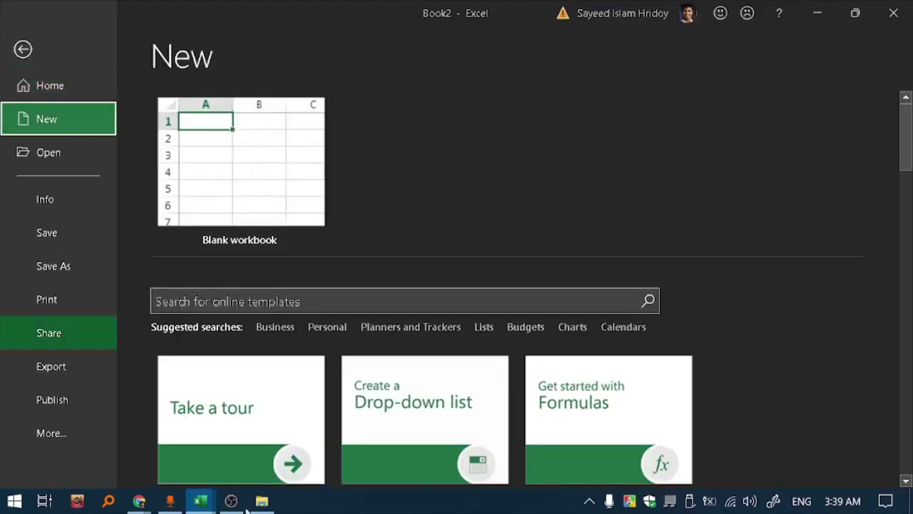
click(264, 182)
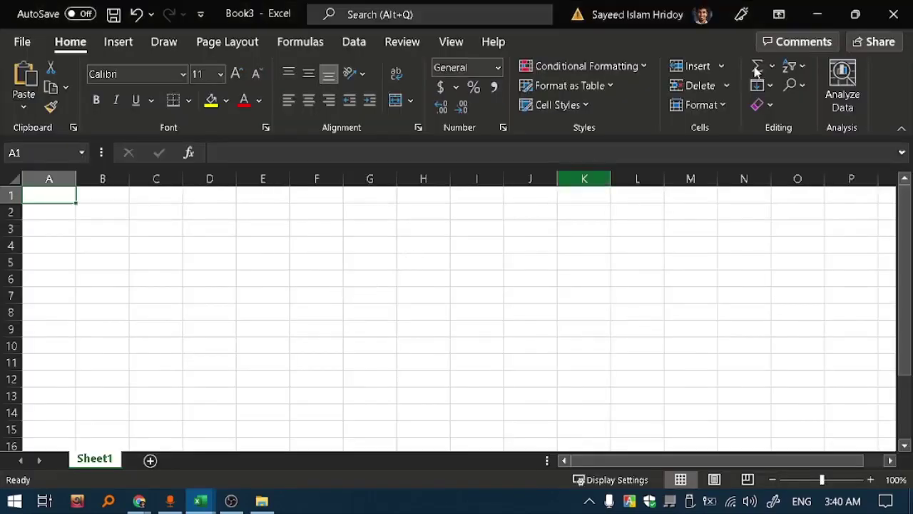
click(894, 14)
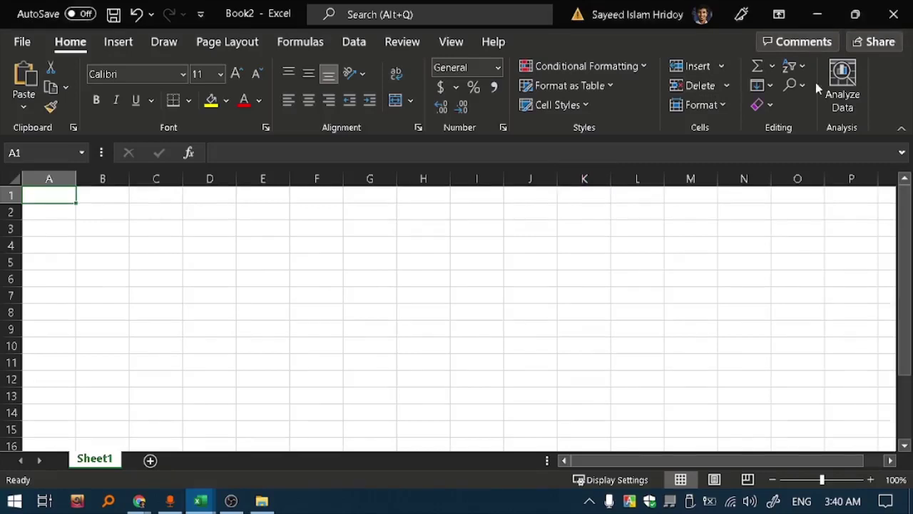
click(894, 14)
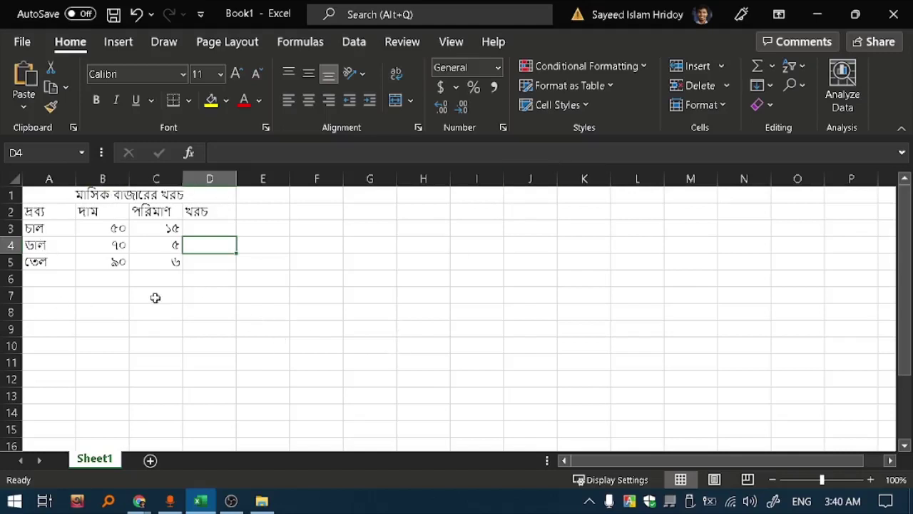
Step: Walk through the cells of row 1 one after another, as far as cell I1
click(278, 199)
click(310, 201)
click(366, 200)
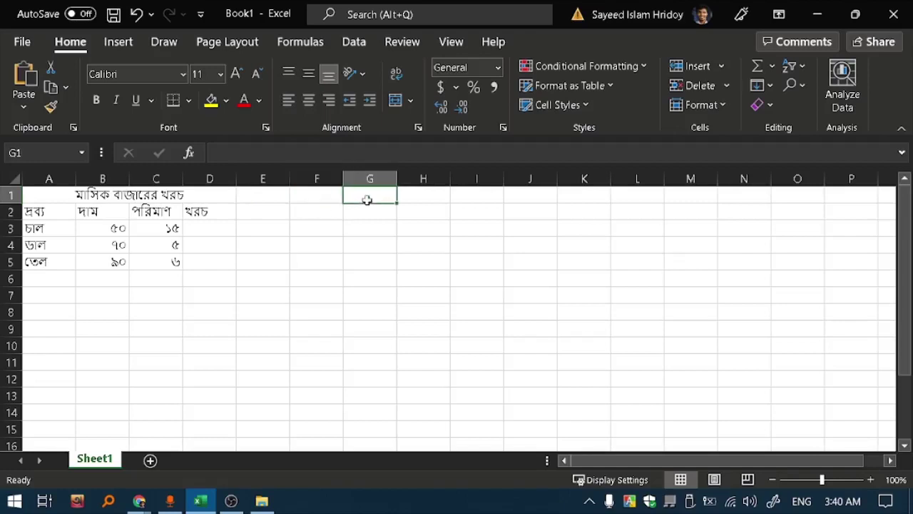
click(66, 200)
click(277, 202)
click(314, 201)
click(368, 200)
click(437, 202)
click(454, 201)
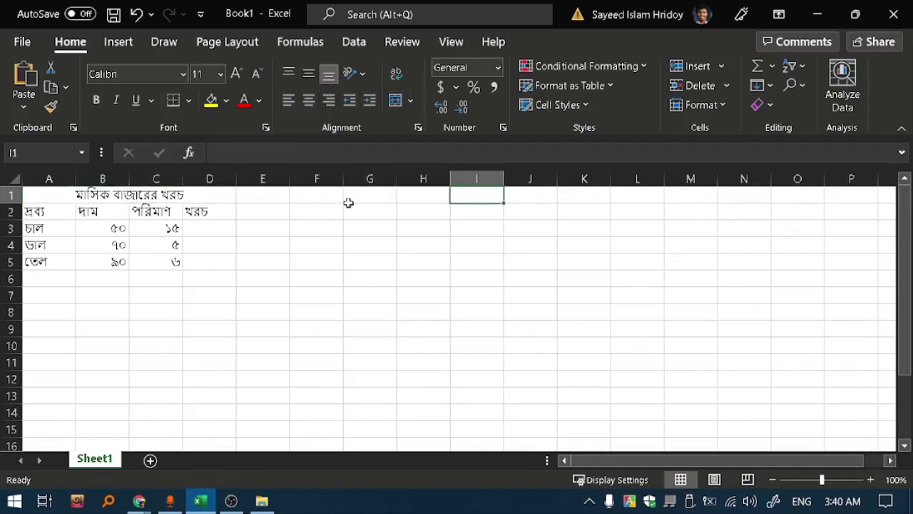
Step: Highlight rows 2, 3, 4 and 5 of the expense table one at a time
click(7, 211)
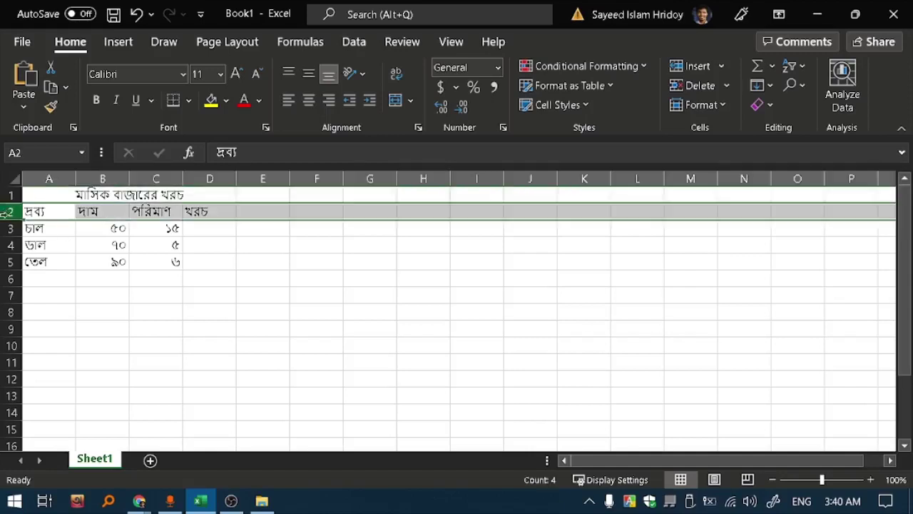
click(10, 228)
click(12, 245)
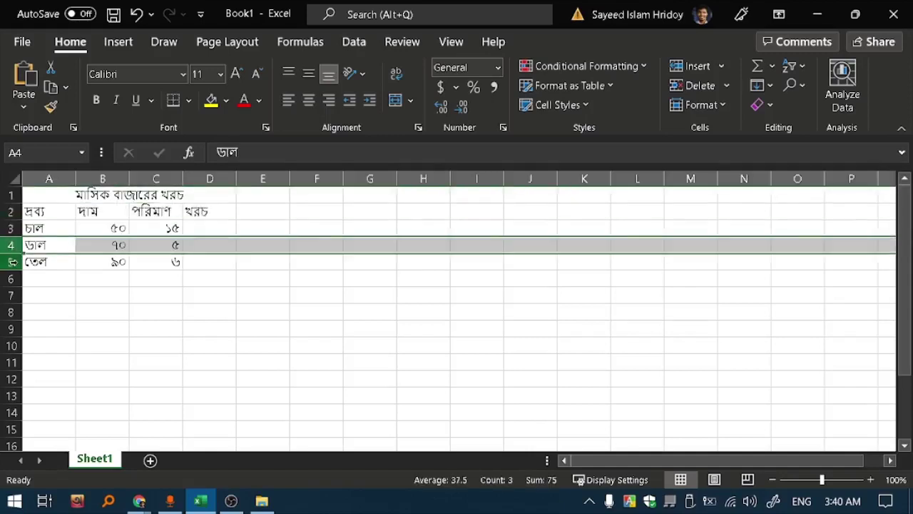
click(11, 262)
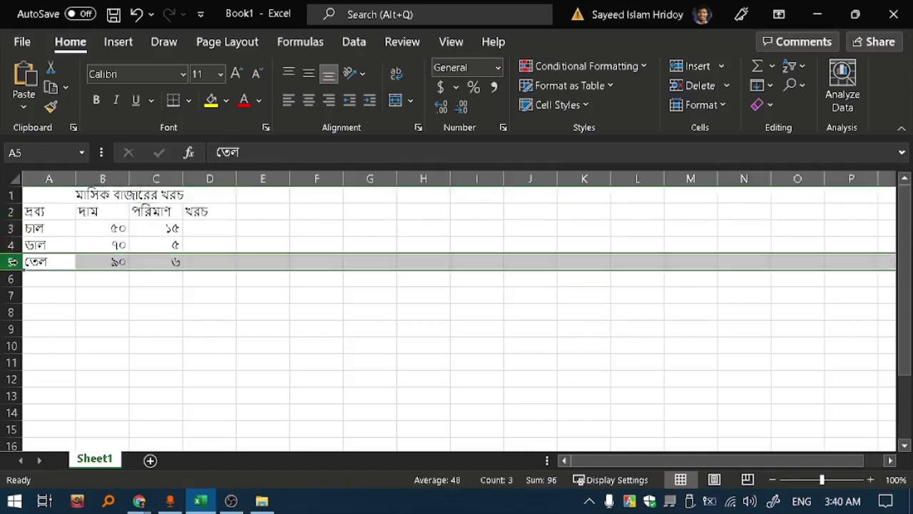
Step: Highlight columns A, B, C and D of the expense table one at a time
click(59, 180)
click(102, 179)
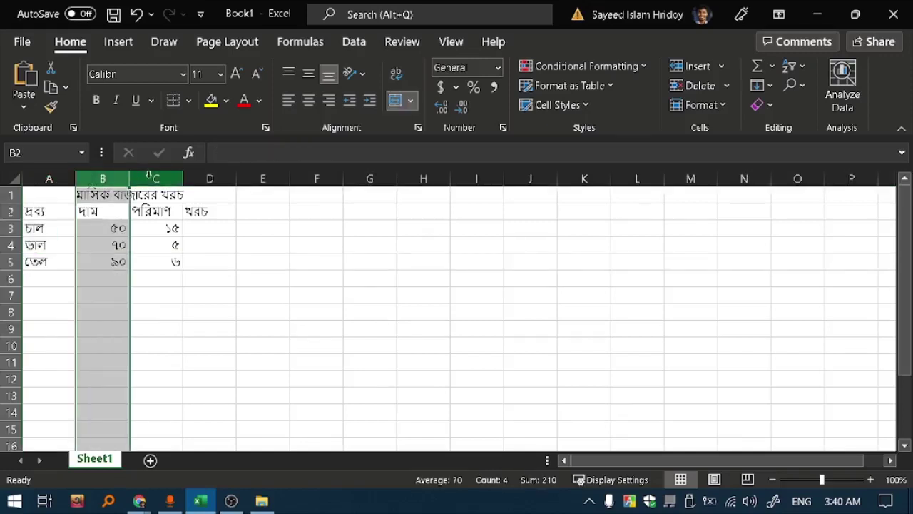
click(152, 178)
click(210, 178)
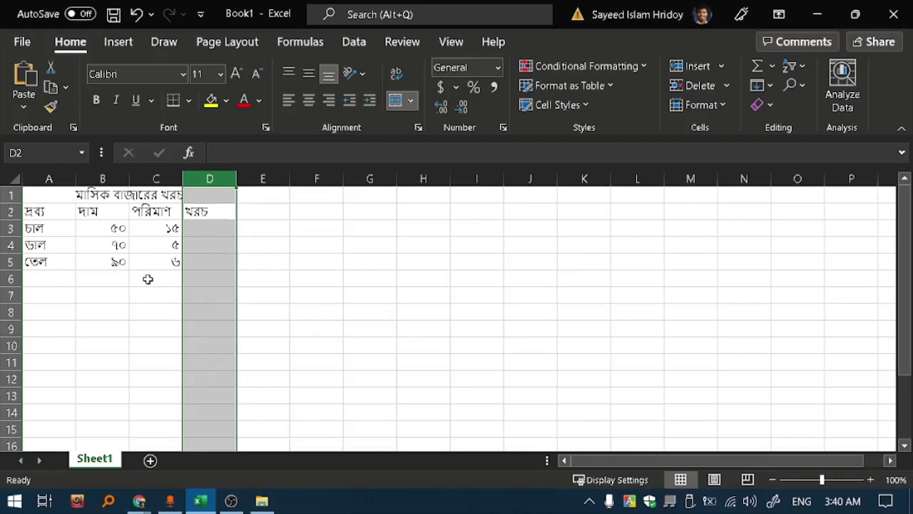
Step: Inspect the individual cells B4, B3 and C3 in the price and quantity columns
click(100, 250)
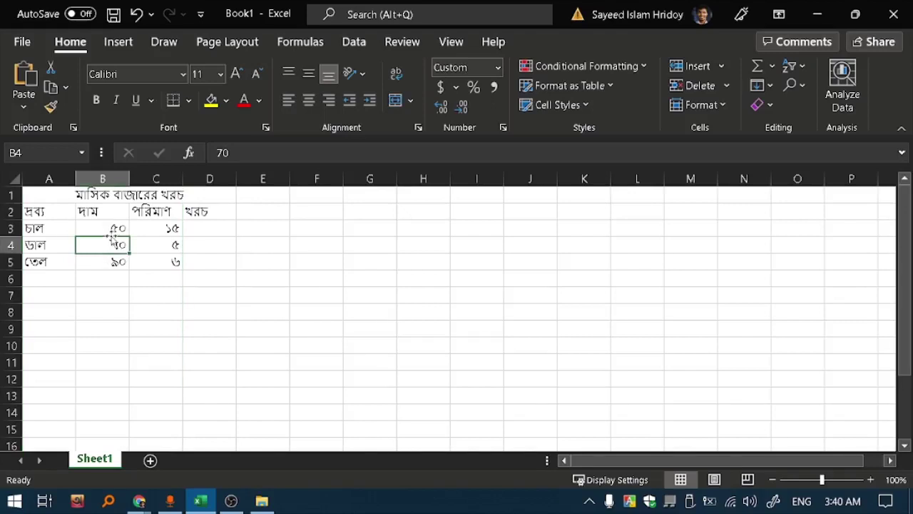
click(116, 228)
click(151, 228)
Step: Enter the sample text "kjdfhdkfj" in cell D4 and erase it again
click(225, 252)
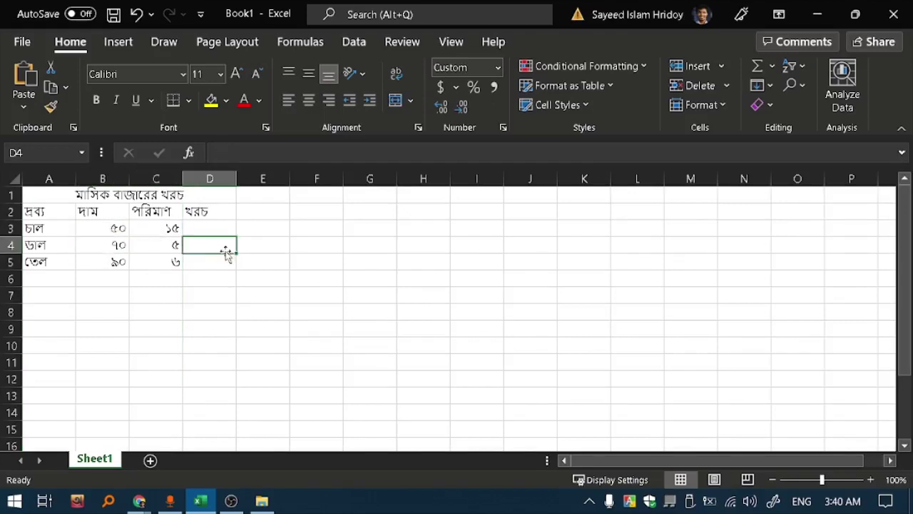
text(kjdfhdkfj)
key(BackSpace)
key(BackSpace)
key(BackSpace)
key(BackSpace)
key(BackSpace)
key(BackSpace)
key(BackSpace)
key(BackSpace)
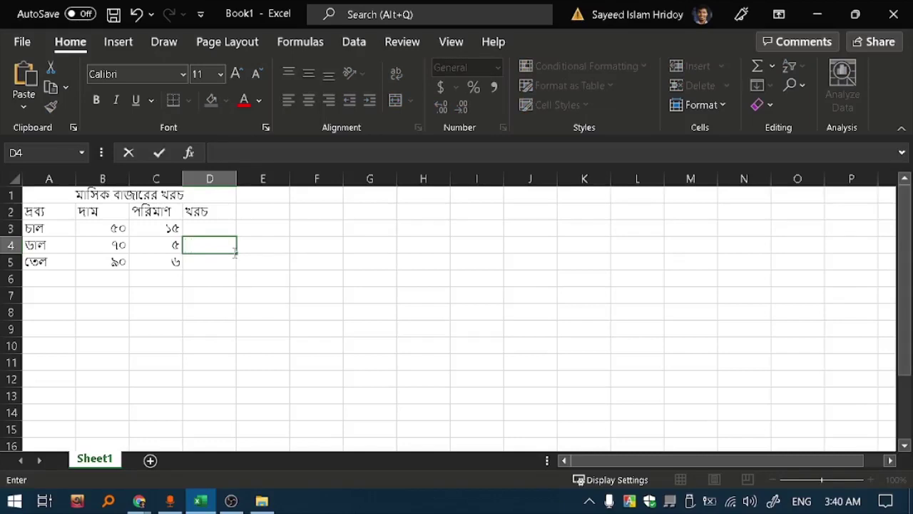
Step: Enter the sample text "gfhfg" in cell D4, clear it through the formula bar and leave the cell empty
click(214, 244)
text(gfhfg)
drag(243, 152, 215, 152)
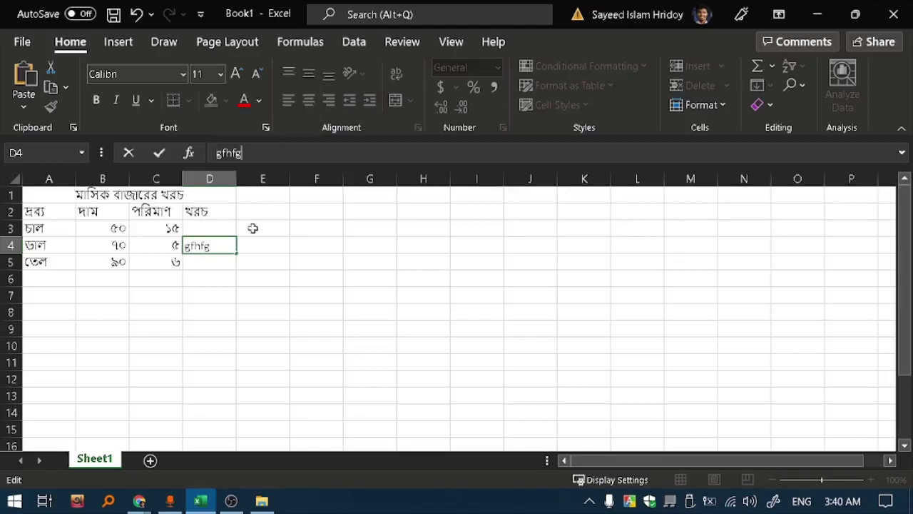
click(216, 152)
key(Delete)
key(Delete)
key(Delete)
key(Delete)
key(Delete)
click(216, 282)
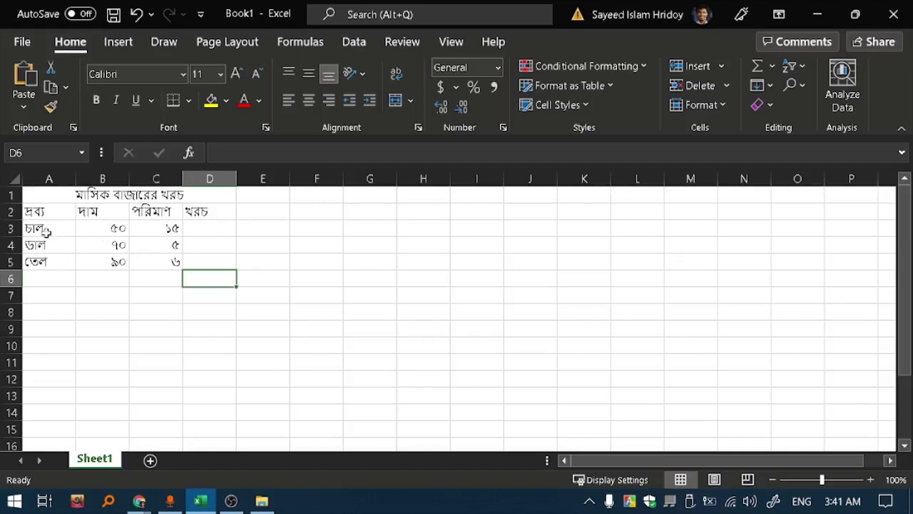
Step: Review the price and quantity cells of each item in rows 3 to 5, columns B and C
click(97, 229)
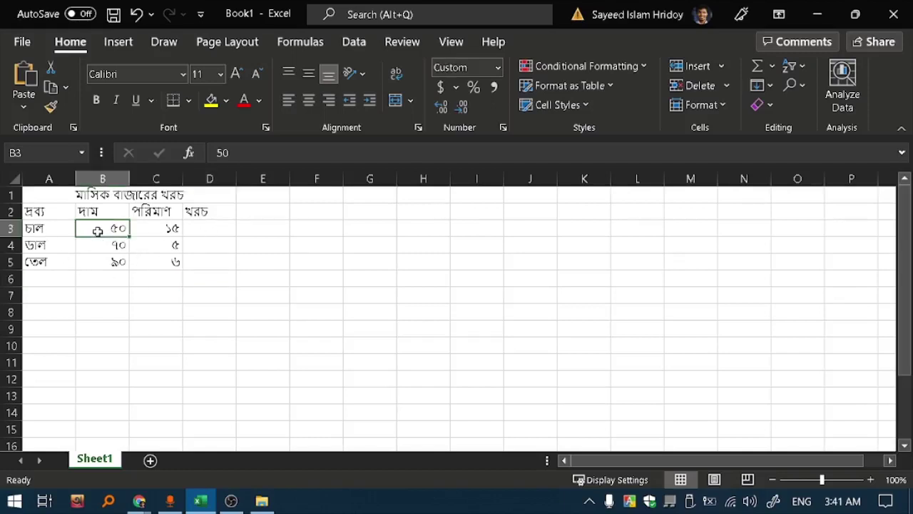
click(168, 228)
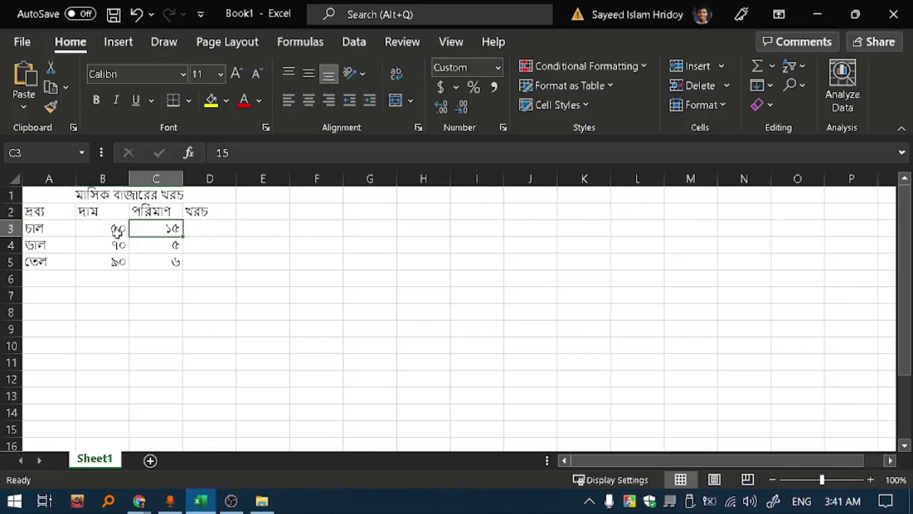
click(114, 230)
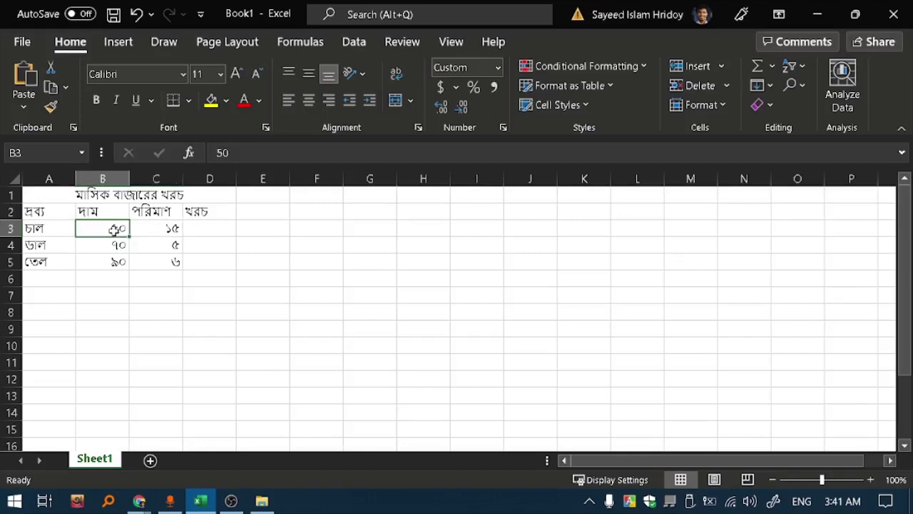
click(170, 244)
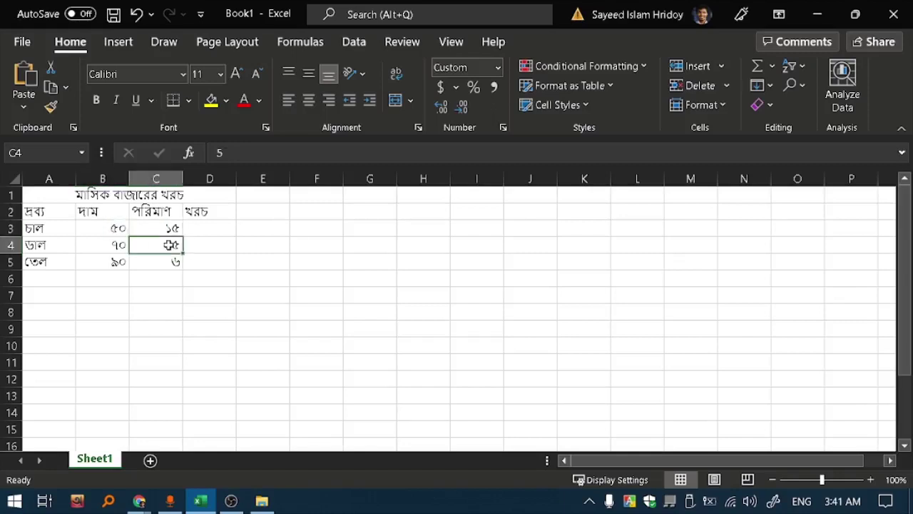
click(114, 247)
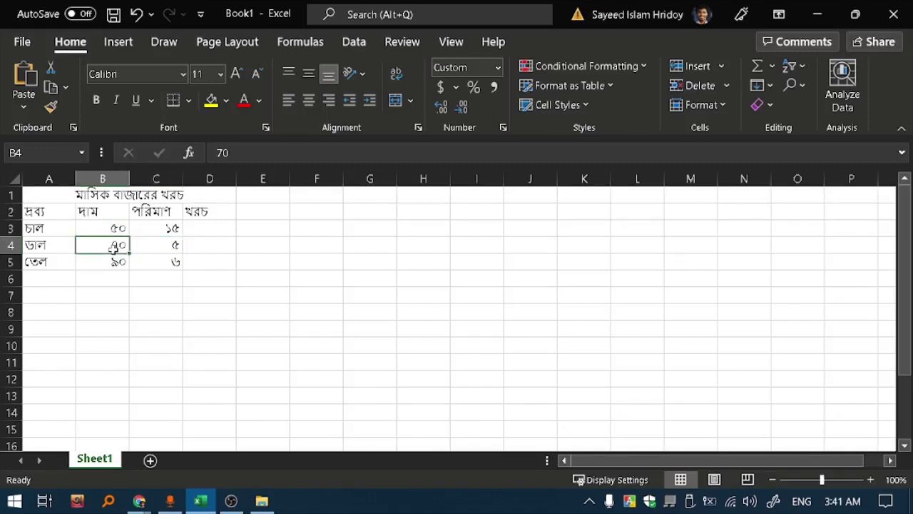
click(165, 262)
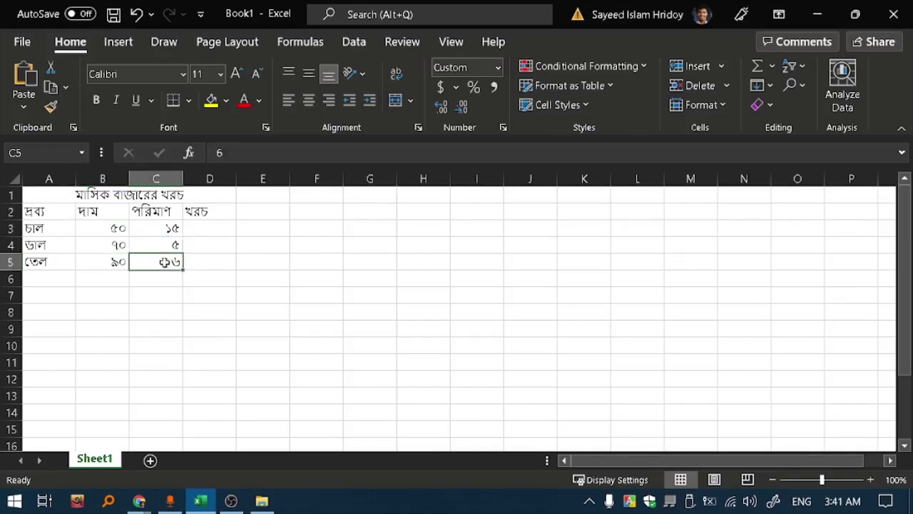
click(113, 264)
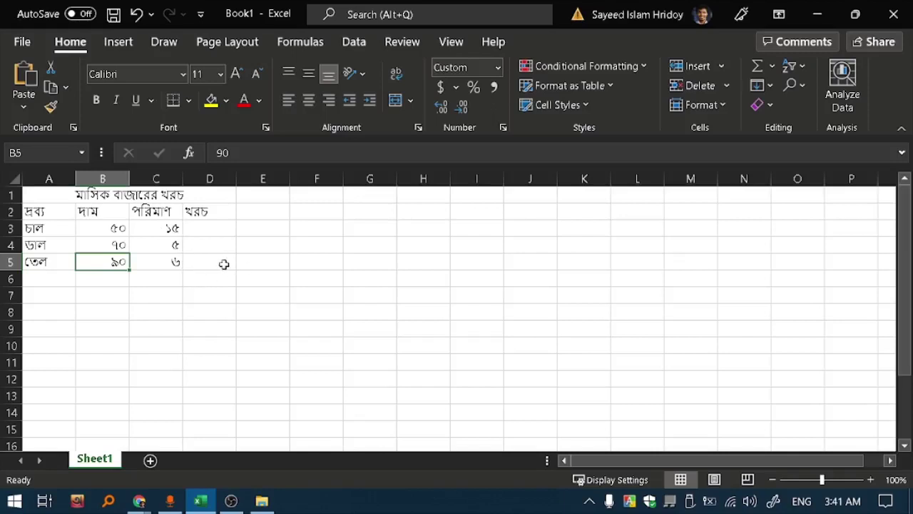
Step: Go through the empty cost cells D3, D4 and D5 repeatedly, finishing with D3 selected
click(210, 231)
click(211, 248)
click(209, 263)
click(210, 233)
click(211, 245)
click(212, 263)
click(207, 230)
click(207, 246)
click(208, 262)
click(211, 230)
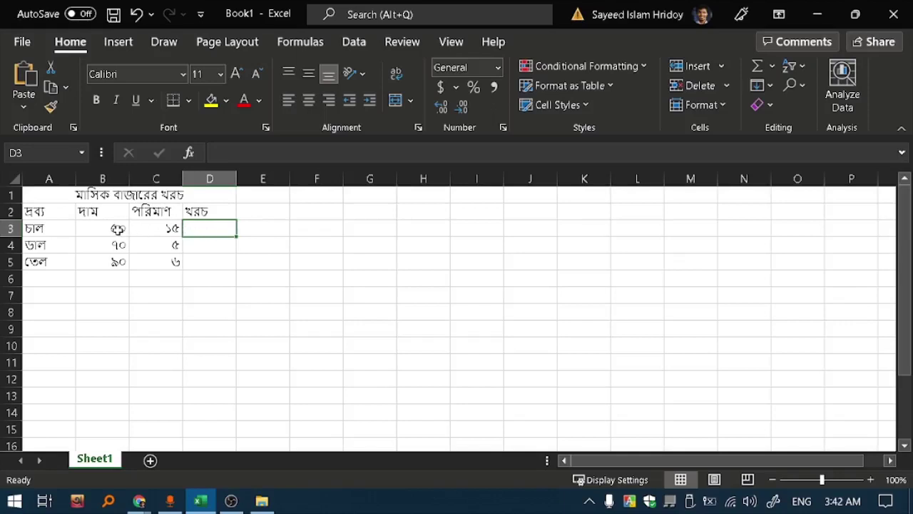
Step: Go through the rice row's price cell B3, quantity cell C3 and cost cell D3 repeatedly
click(114, 230)
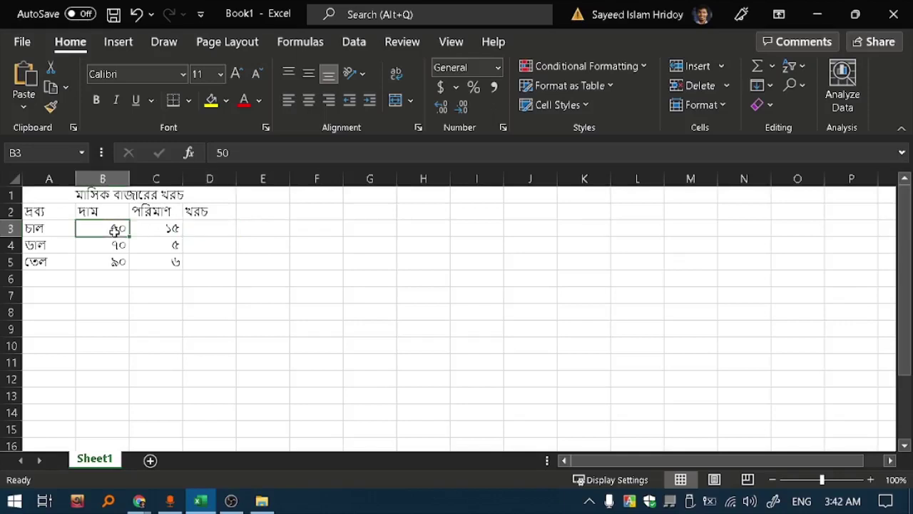
click(156, 230)
click(113, 228)
click(154, 229)
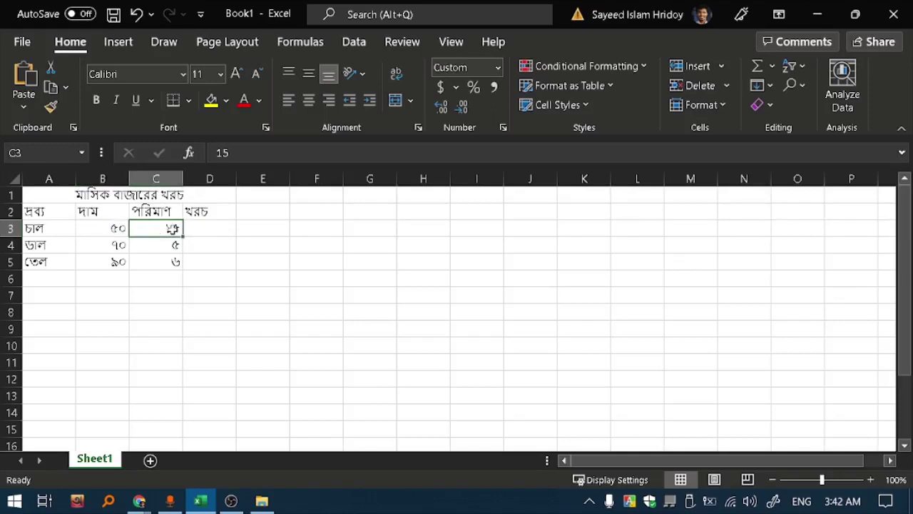
click(208, 227)
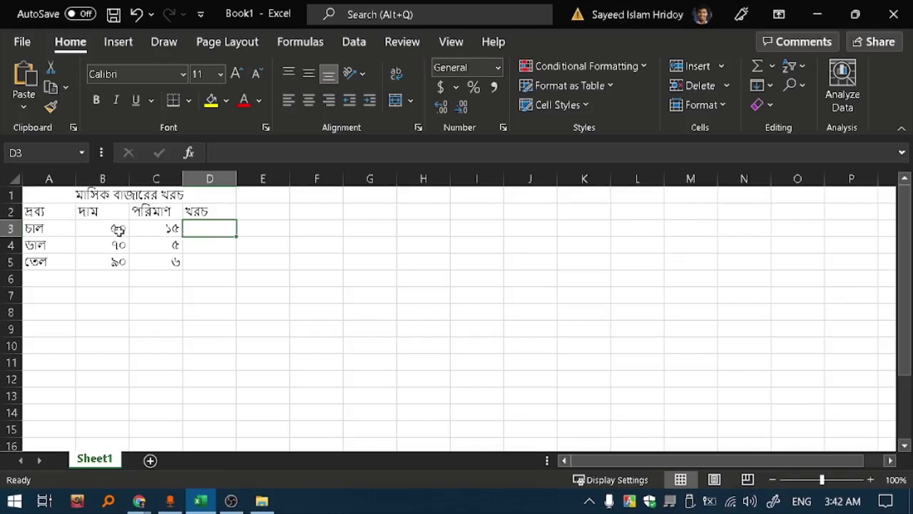
click(114, 229)
click(170, 230)
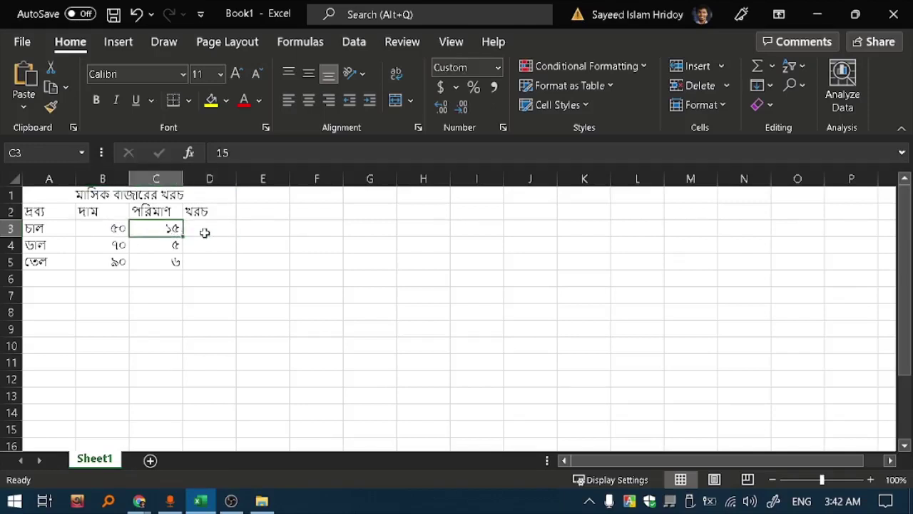
click(205, 233)
click(121, 228)
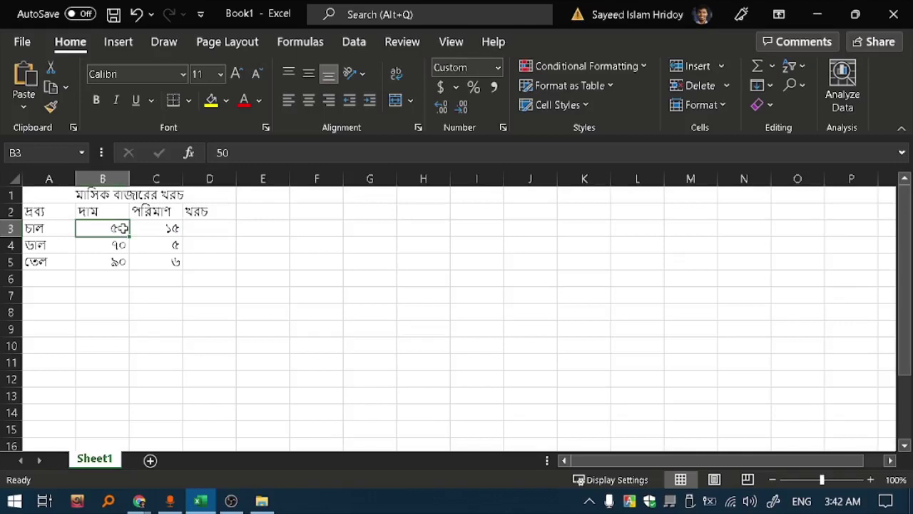
Step: Select the price and quantity pair of each item in rows 3 to 5, followed by its empty cost cell
drag(118, 229, 146, 227)
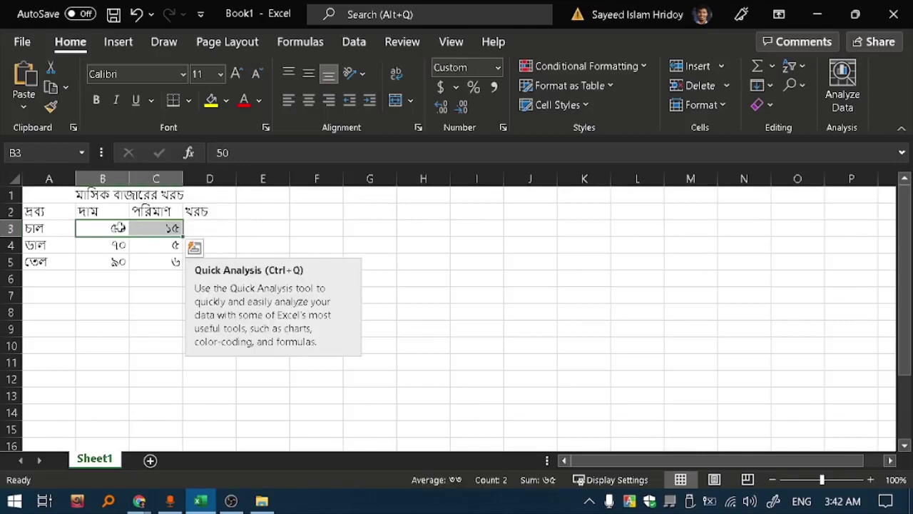
click(197, 230)
drag(114, 245, 168, 244)
click(201, 244)
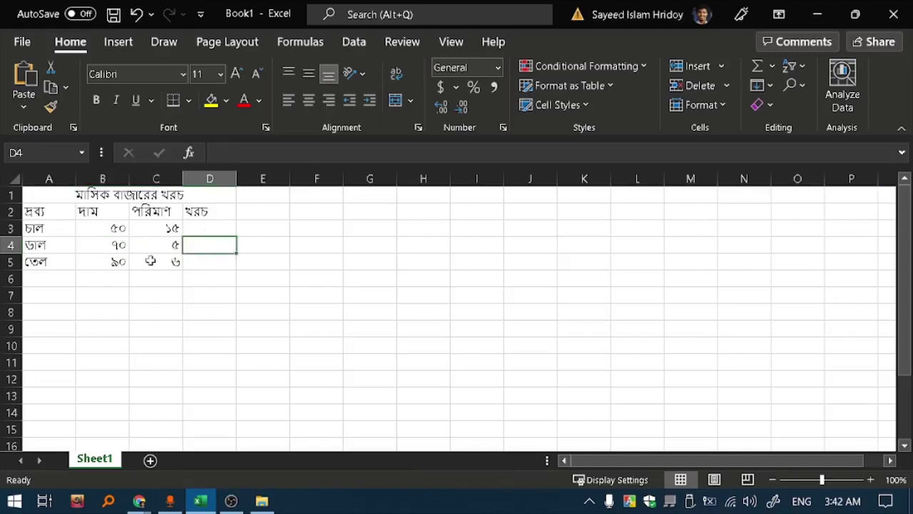
drag(112, 261, 184, 261)
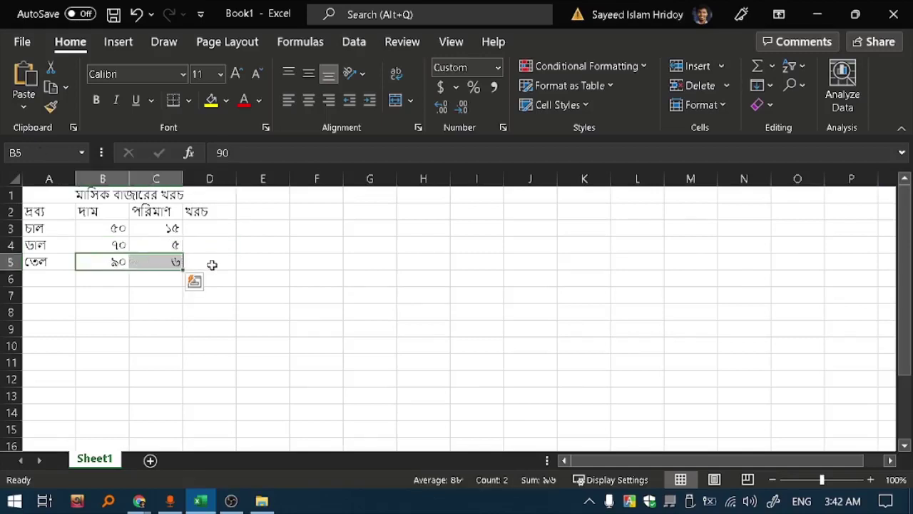
click(212, 264)
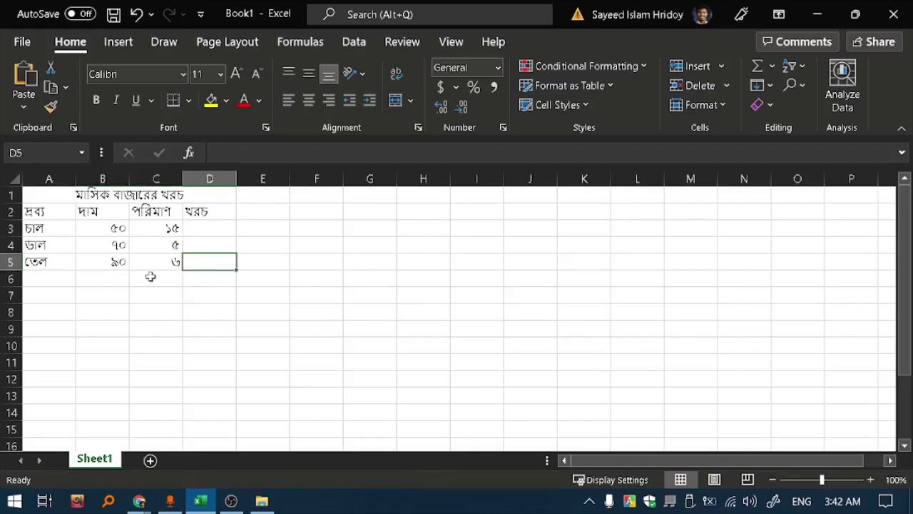
Step: Start a formula in D3, reference B3 and then C3, and erase the reference back to the equals sign
click(214, 233)
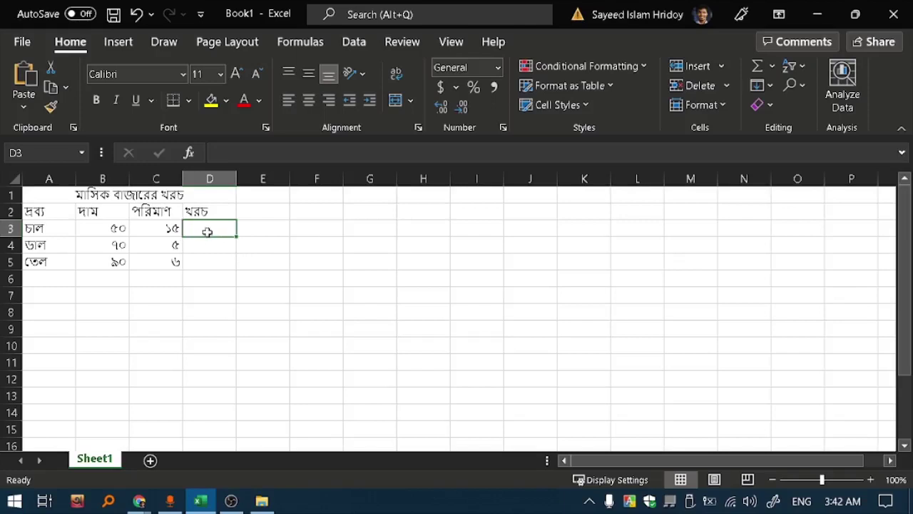
text(=)
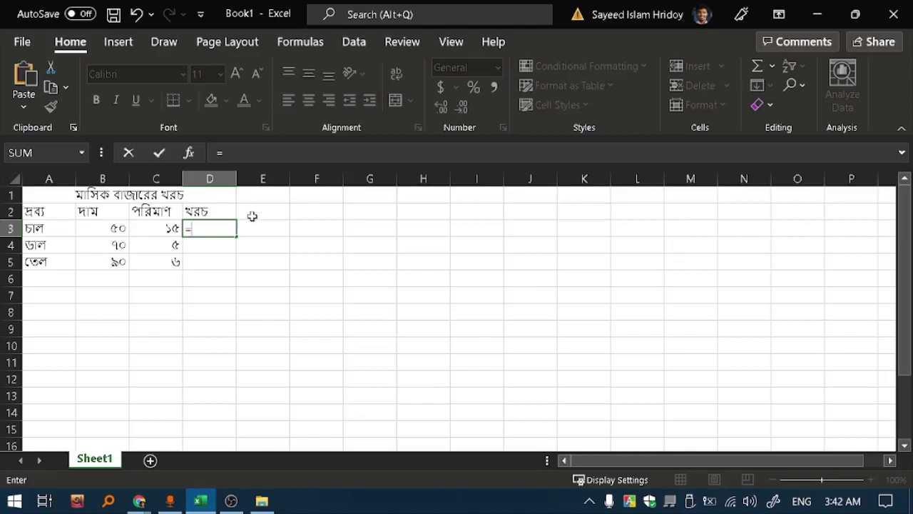
click(114, 229)
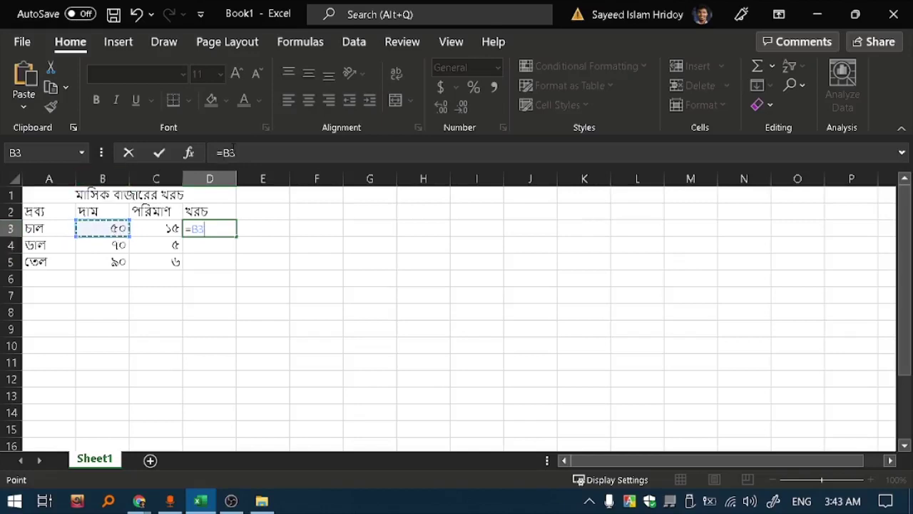
click(149, 228)
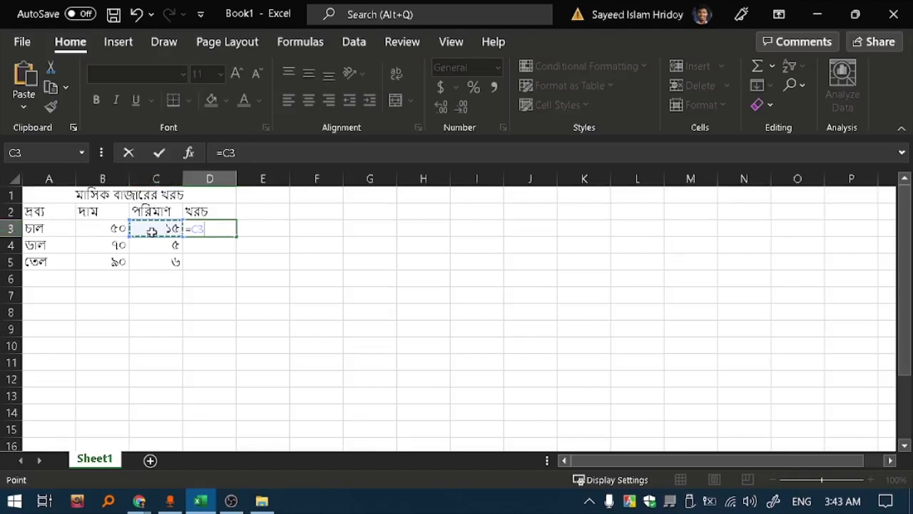
click(217, 228)
key(BackSpace)
key(BackSpace)
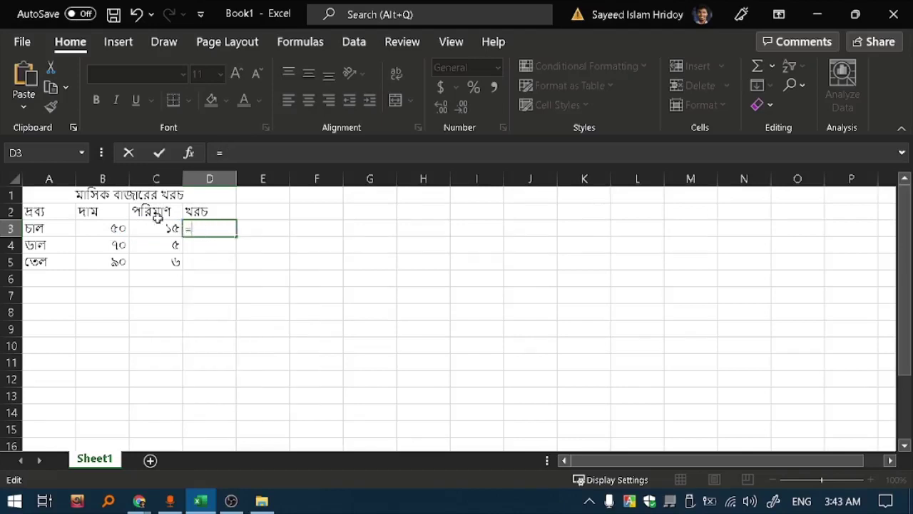
Step: Try referencing B3 and C3 in succession in the D3 formula without an operator
click(107, 229)
click(145, 230)
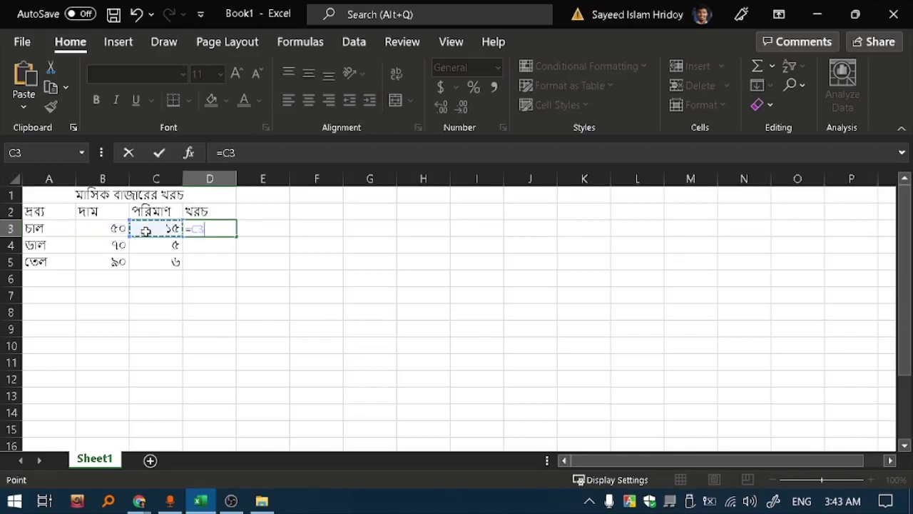
key(F2)
click(107, 228)
click(211, 230)
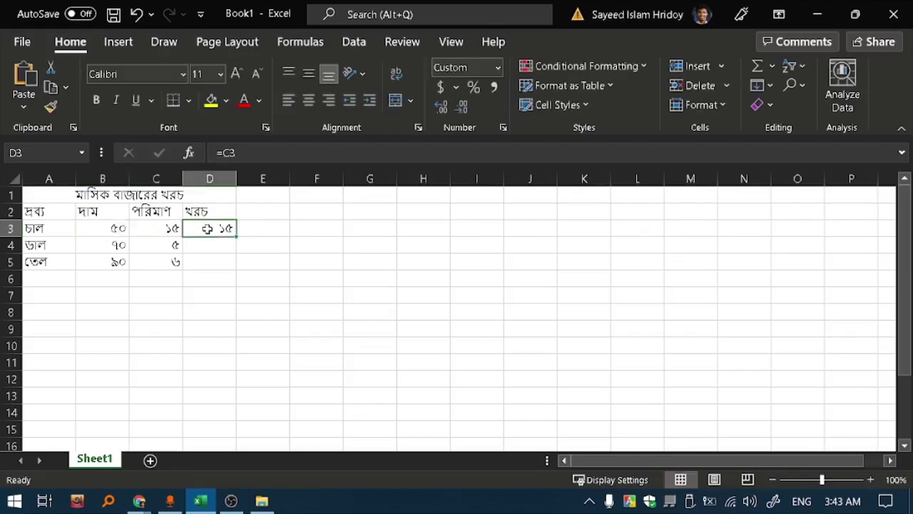
Step: Replace the content of D3 with the formula =B3*C3 to multiply the price by the quantity
double_click(222, 230)
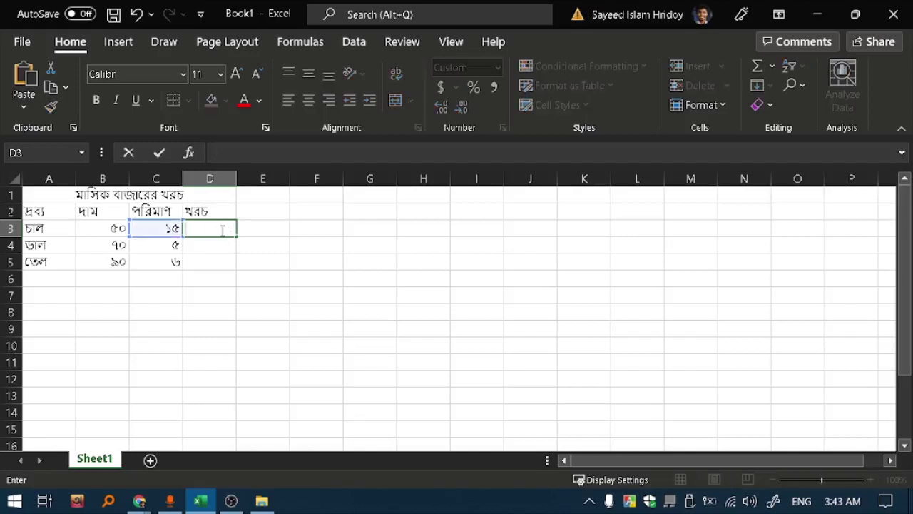
text(=)
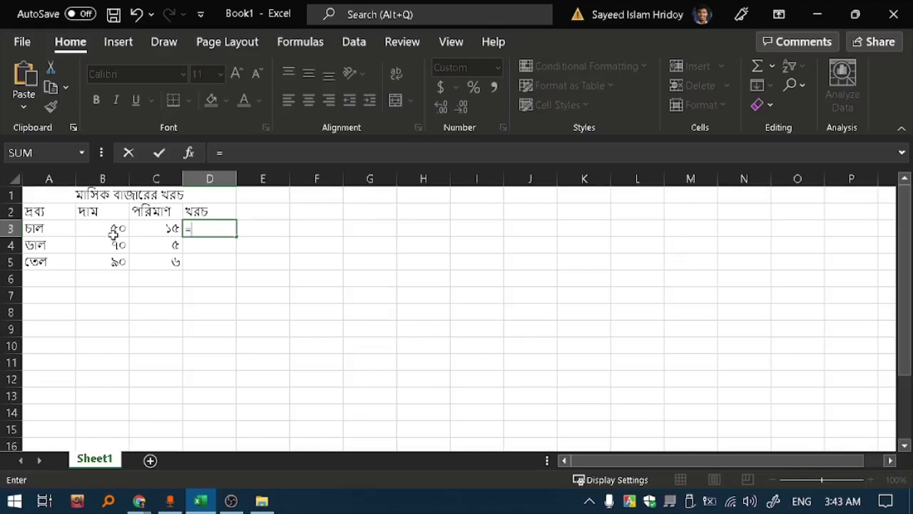
text(B)
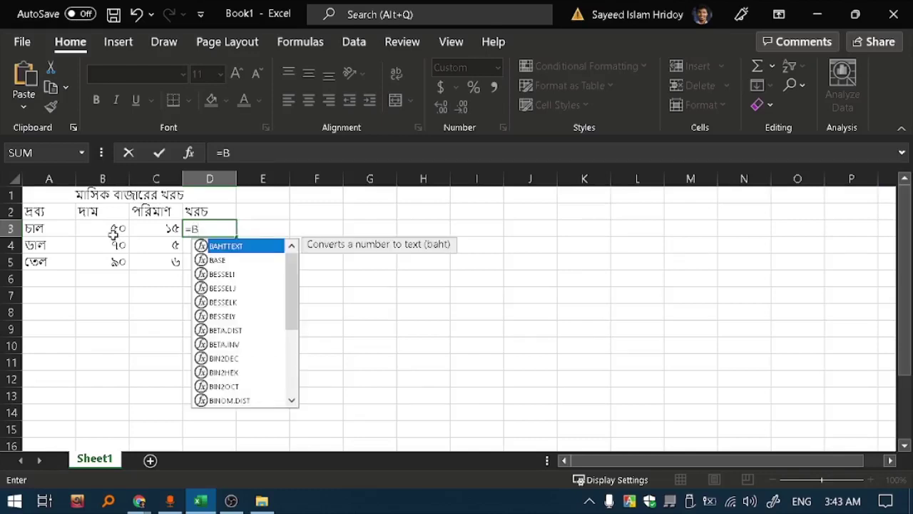
text(3)
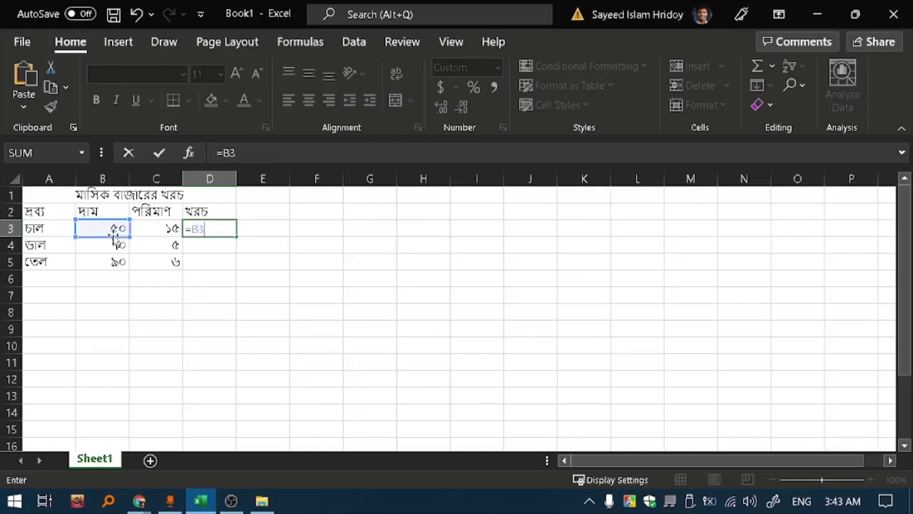
key(BackSpace)
key(BackSpace)
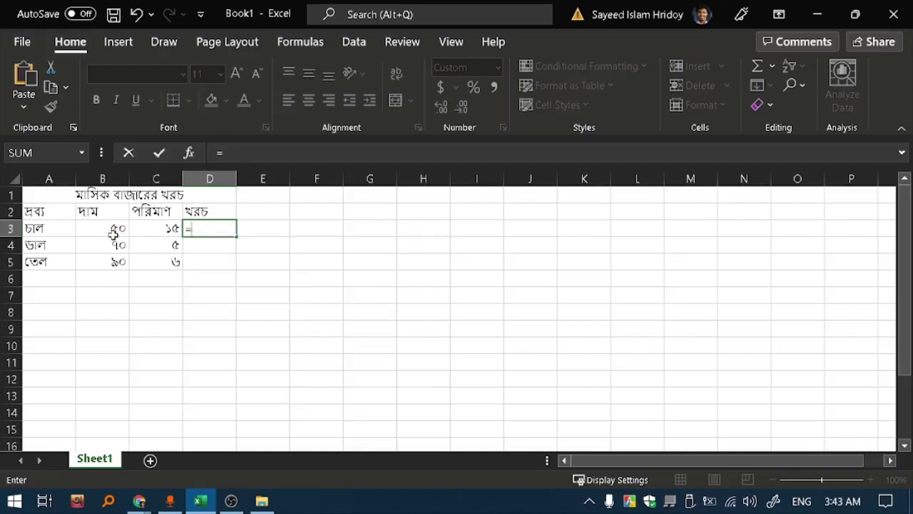
click(104, 232)
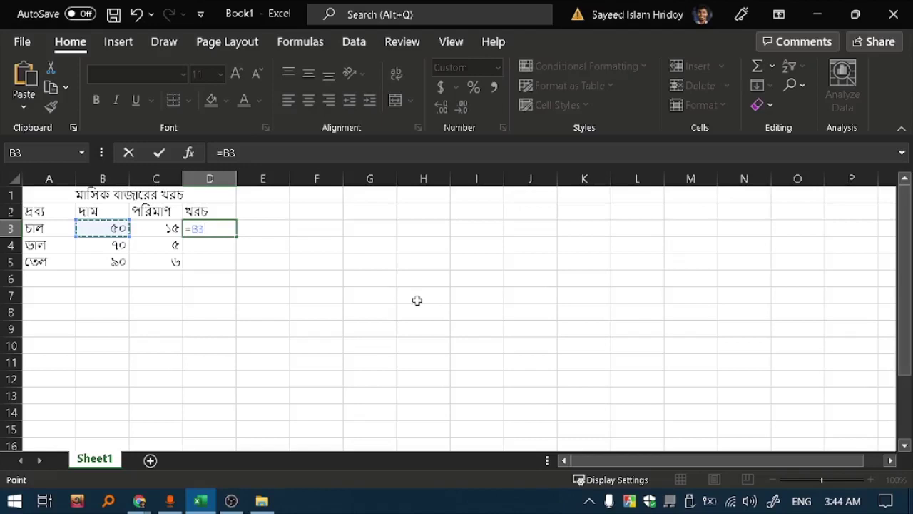
text(*)
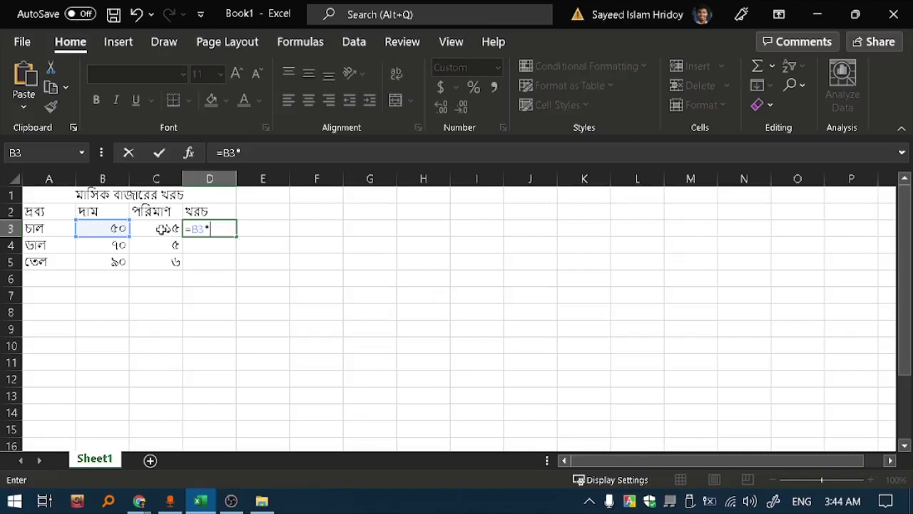
click(160, 229)
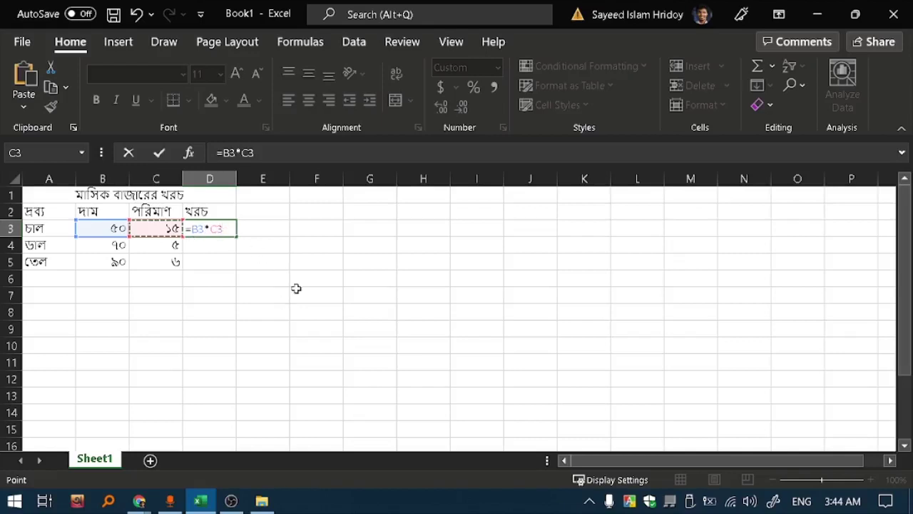
key(Return)
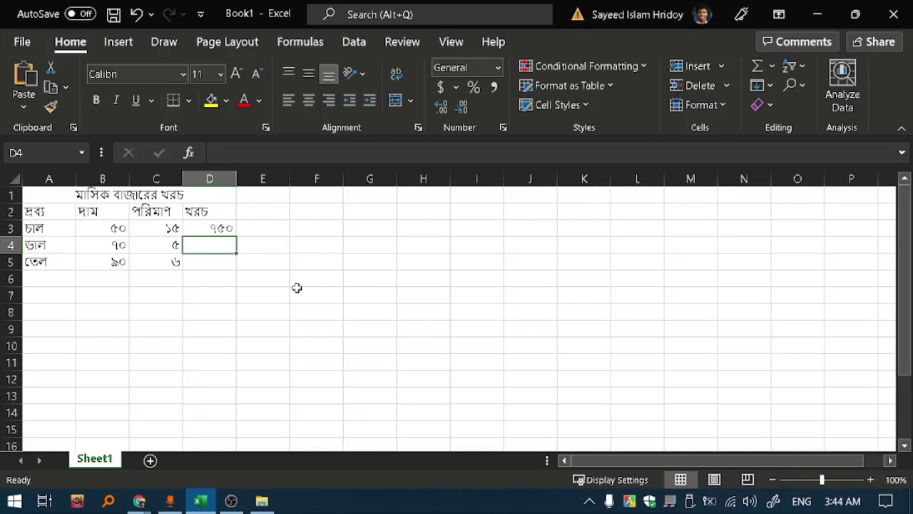
Step: Check the formula in D3 and fill it down through cost cells D4 and D5
click(220, 230)
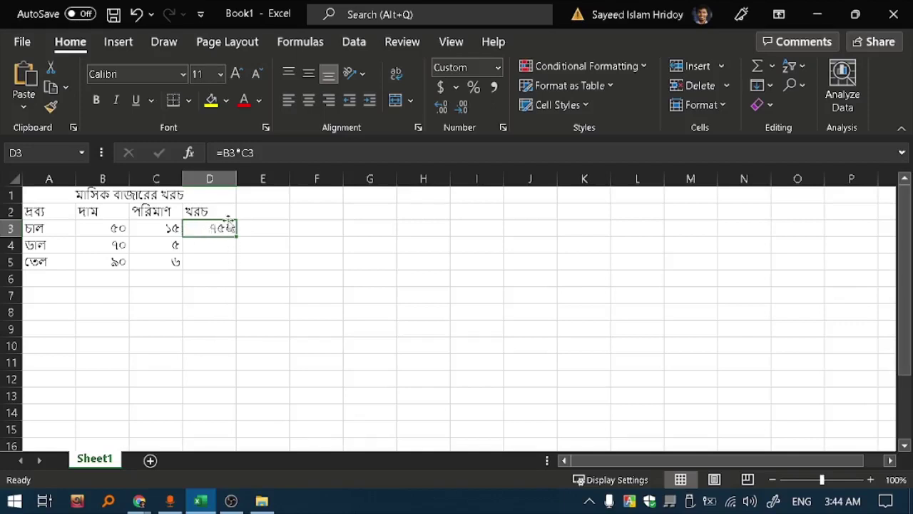
click(214, 153)
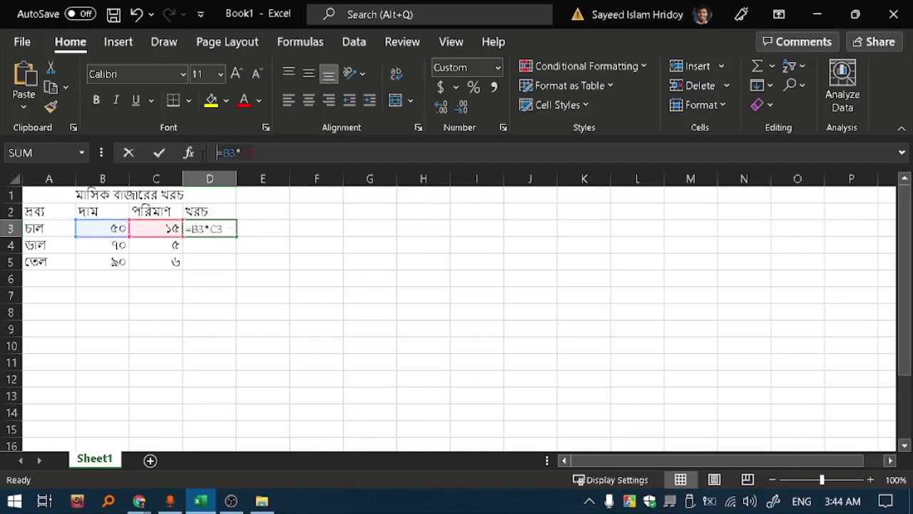
click(210, 228)
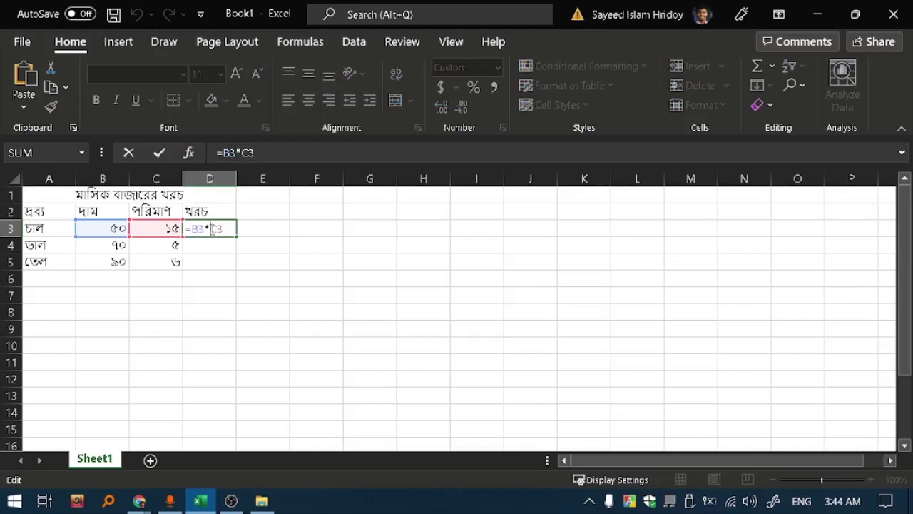
key(Return)
click(221, 228)
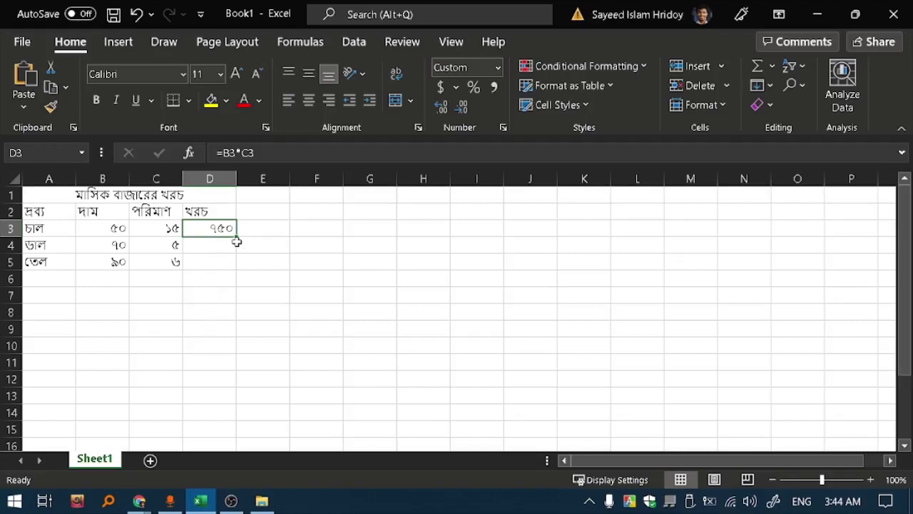
drag(239, 235, 232, 266)
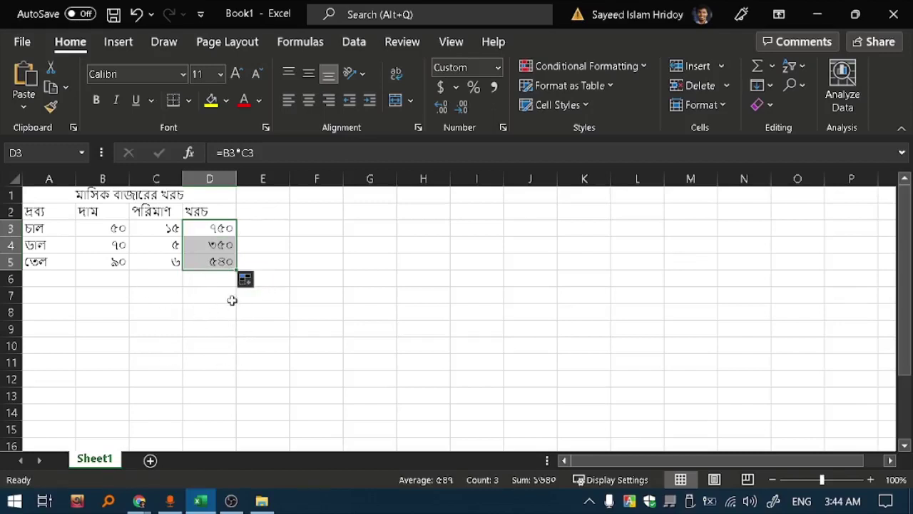
Step: Compare the formulas in cost cells D3, D4 and D5, finishing with the empty cell B6 selected
click(225, 246)
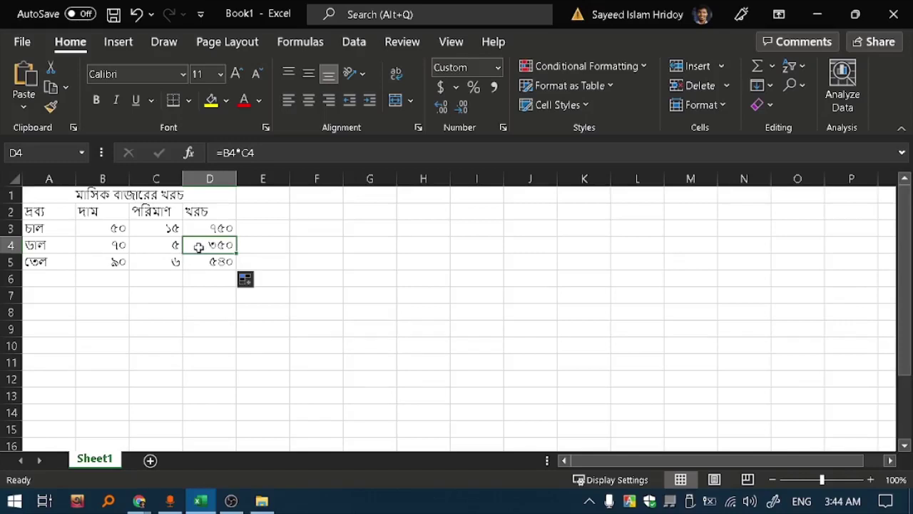
click(211, 261)
click(210, 246)
click(210, 228)
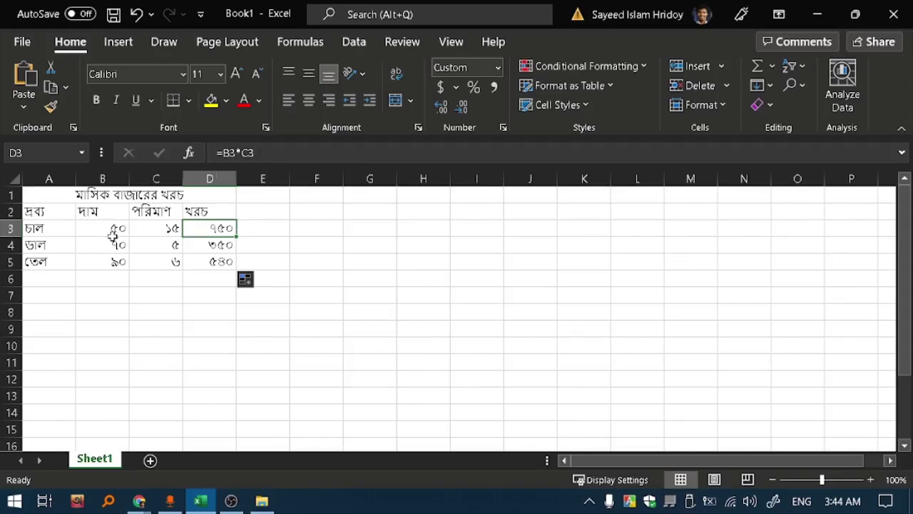
click(206, 246)
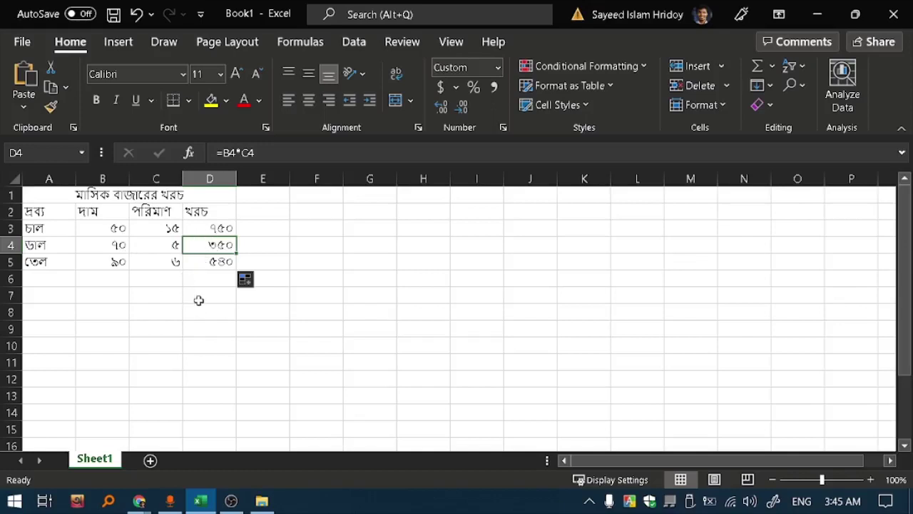
click(214, 264)
click(212, 246)
click(211, 230)
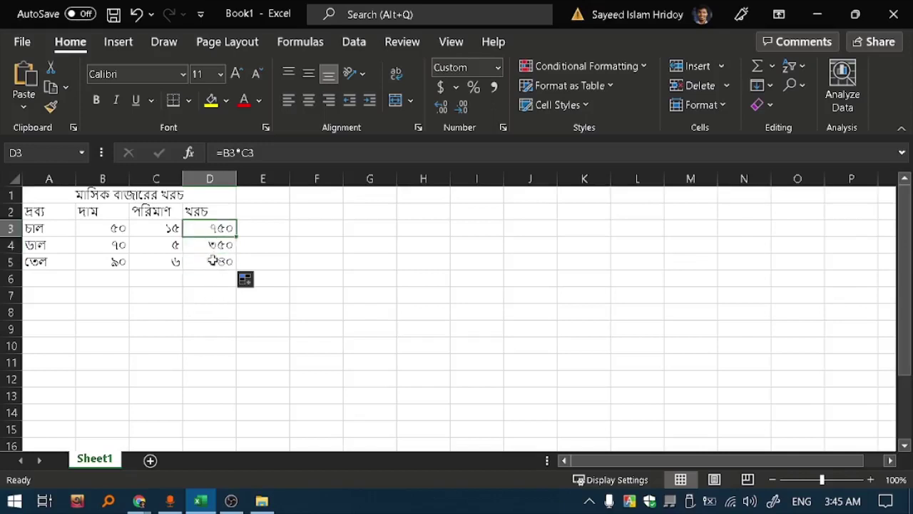
click(107, 284)
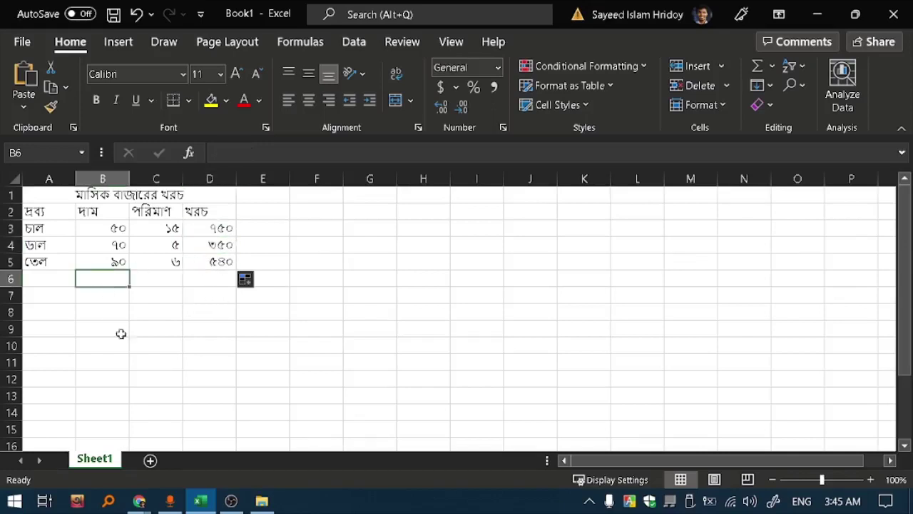
Step: Review the multiplication formulas in cost cells D3, D4 and D5, ending back on D3
click(214, 283)
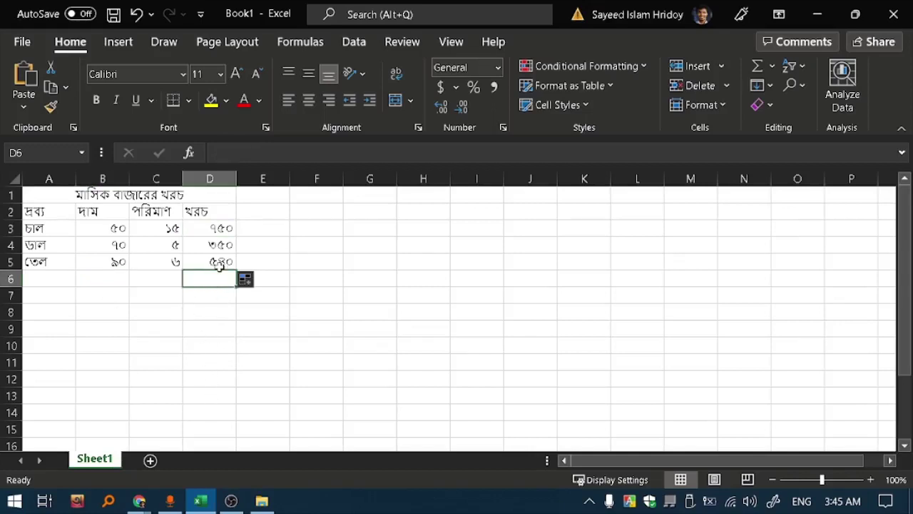
click(220, 229)
click(219, 244)
click(214, 258)
click(212, 247)
click(213, 229)
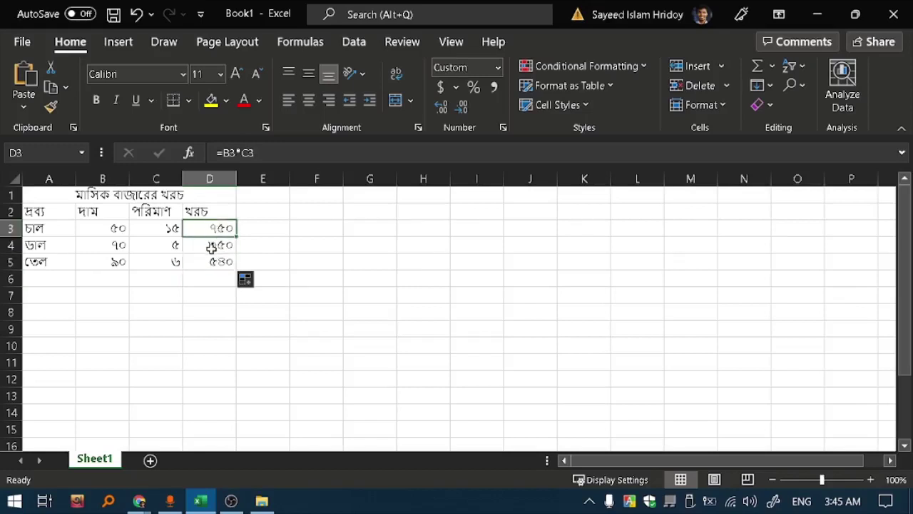
click(211, 246)
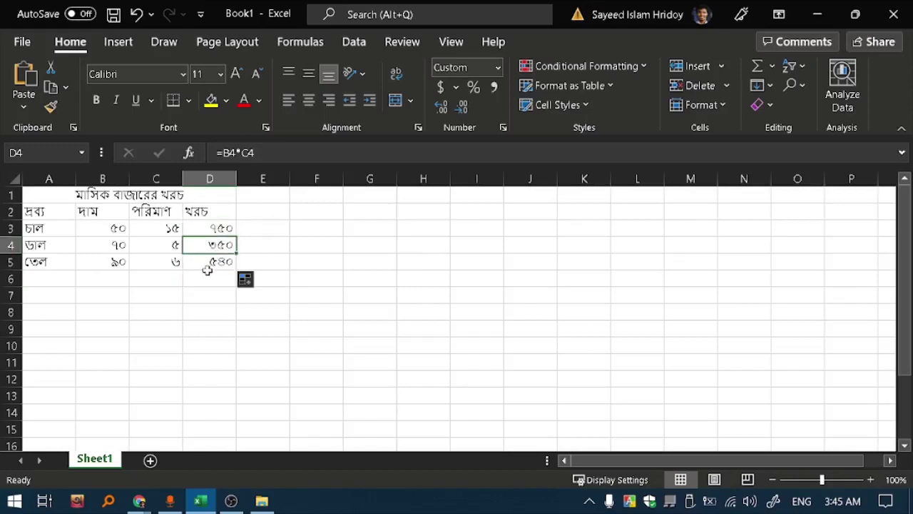
click(208, 274)
click(214, 227)
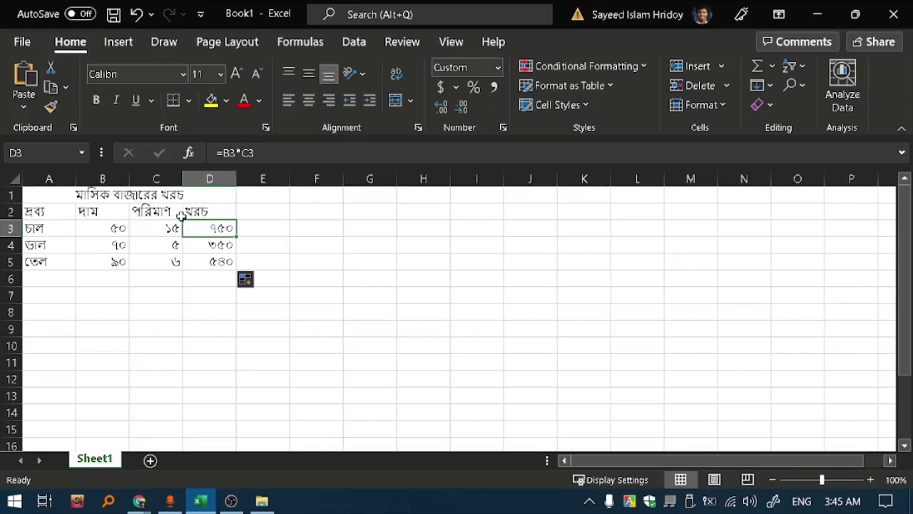
Step: Examine the price, quantity and cost headers and the matching cells of the first two item rows, up to empty column E
click(202, 211)
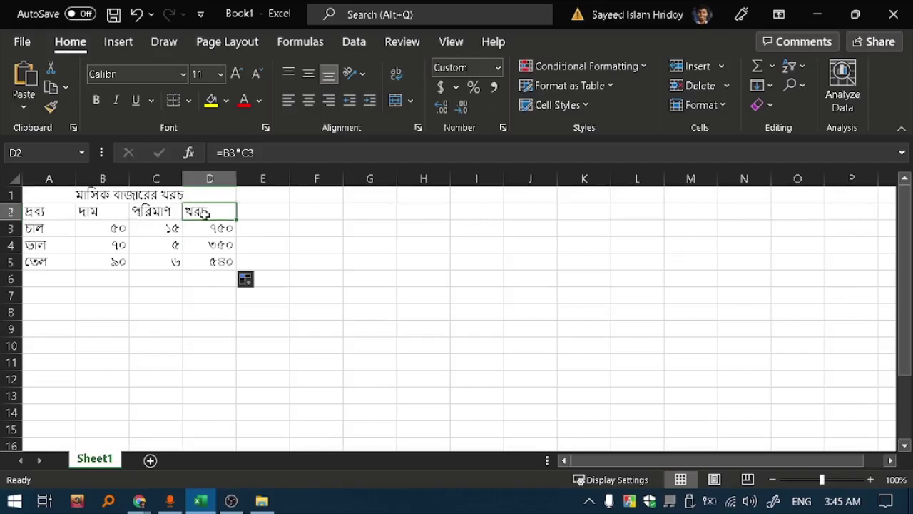
click(112, 211)
click(160, 213)
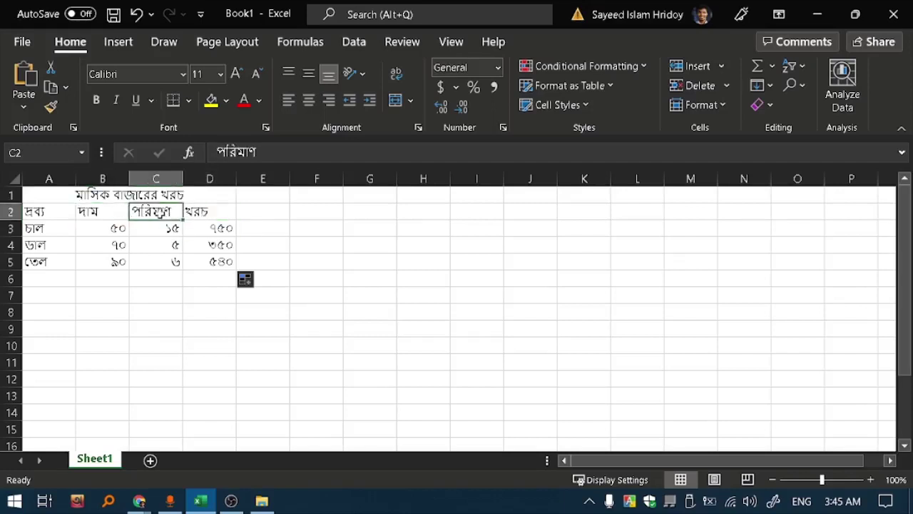
click(206, 214)
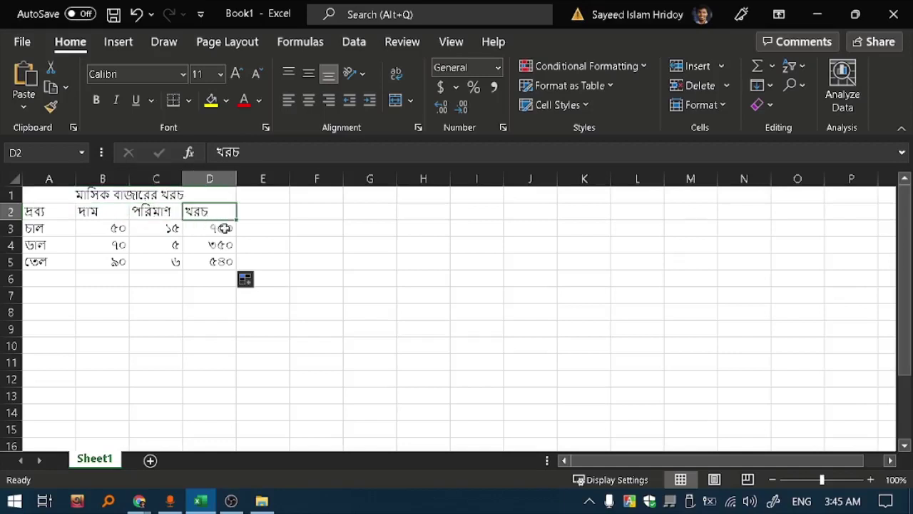
click(262, 214)
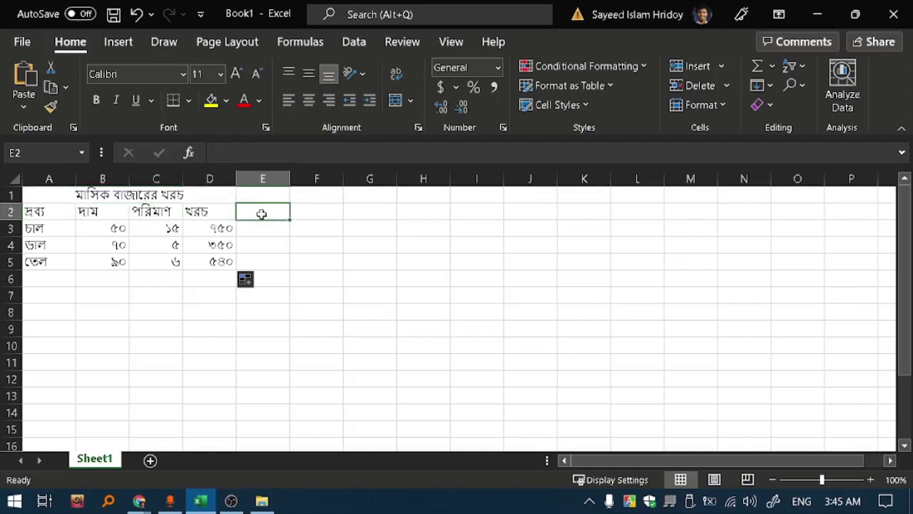
click(116, 229)
click(165, 227)
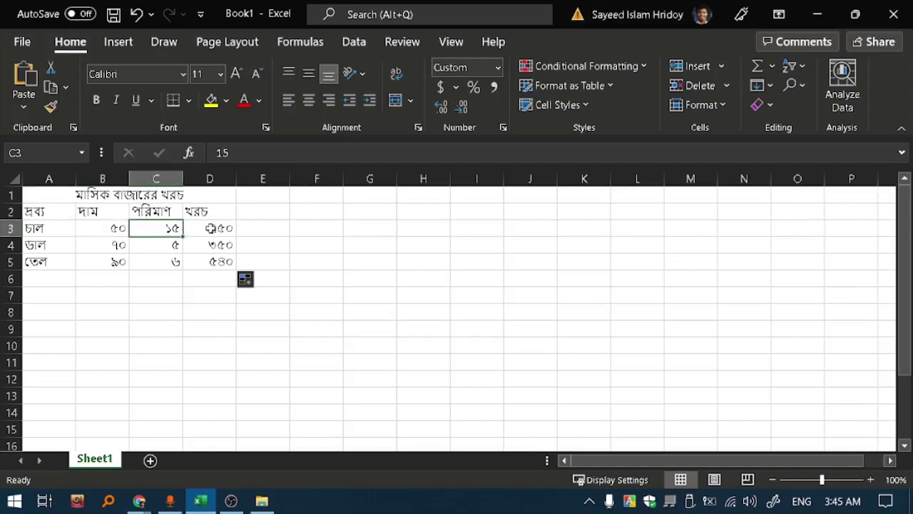
click(211, 227)
click(267, 229)
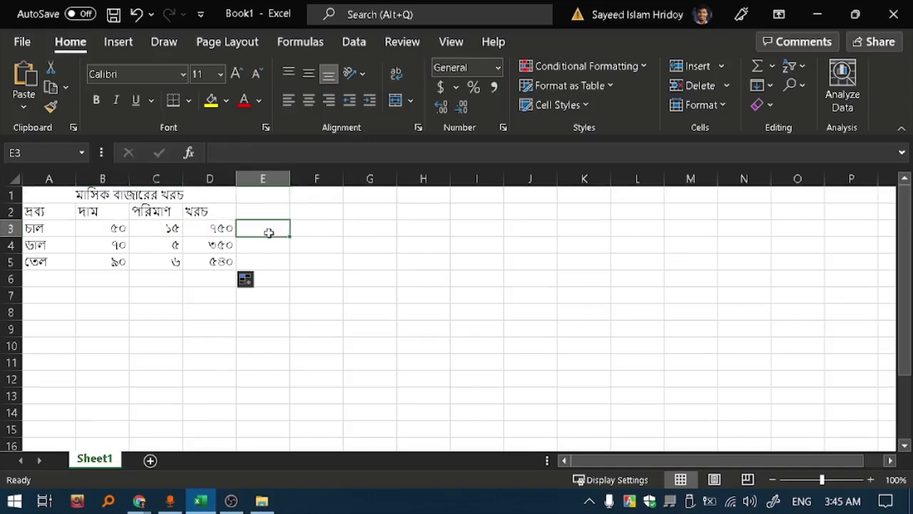
click(119, 245)
click(157, 241)
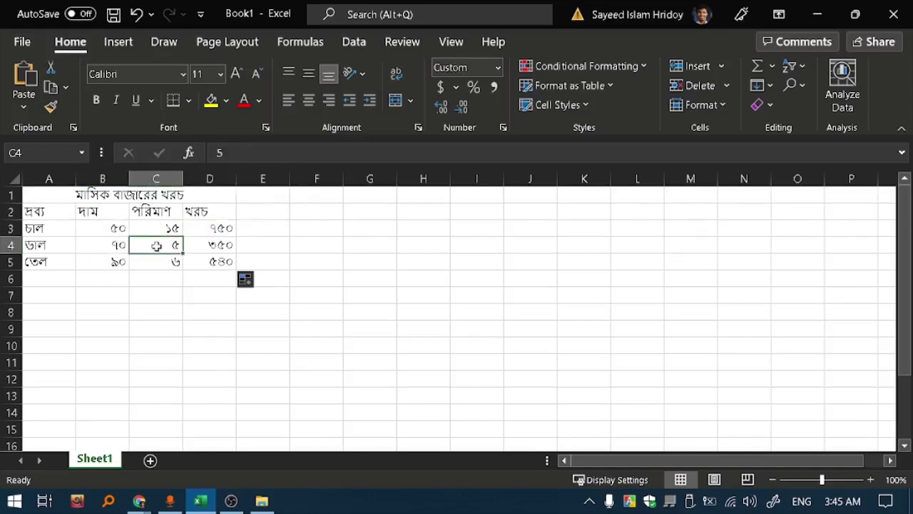
click(207, 242)
click(259, 244)
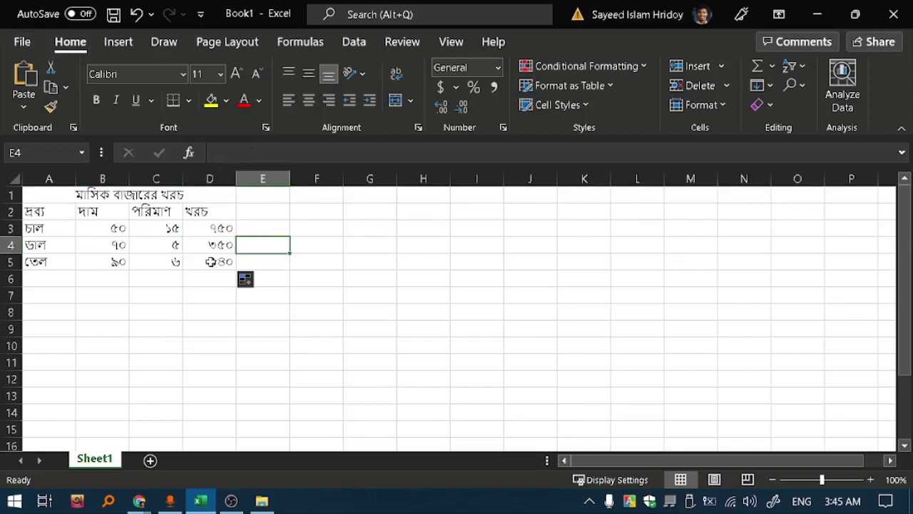
Step: Begin a formula with an equals sign in empty cell E3, beside the first item's cost
click(275, 229)
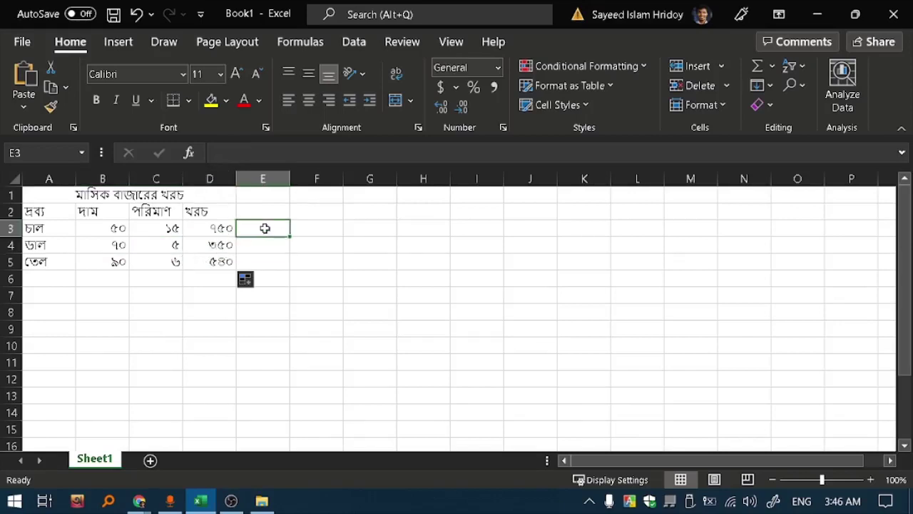
double_click(262, 229)
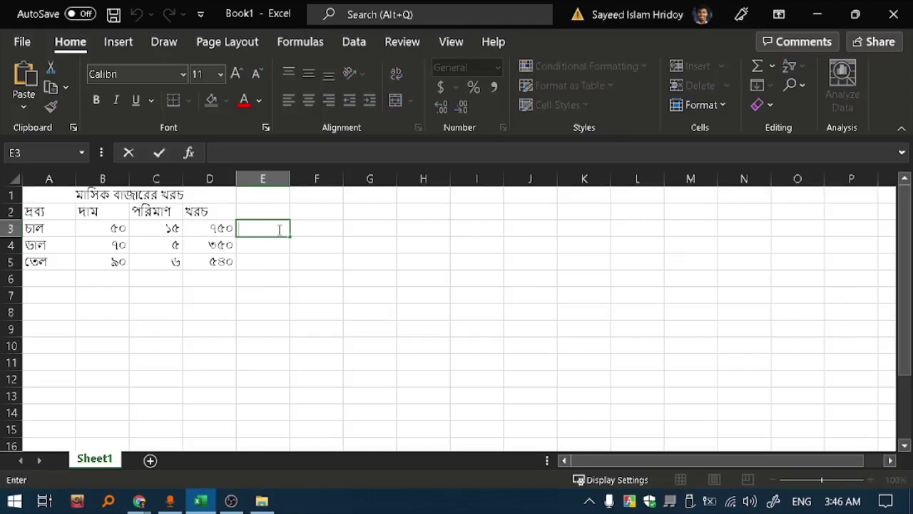
text(=)
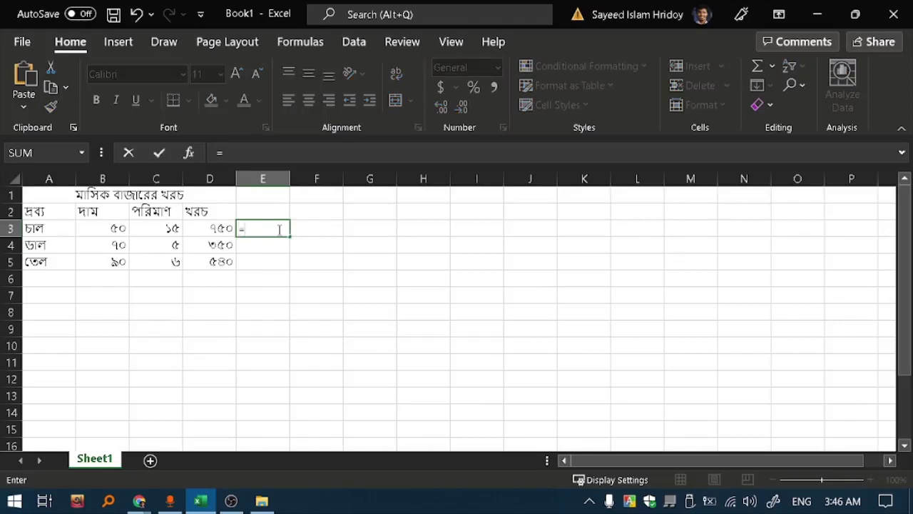
Step: Try the expression B3*C3*D3 in the E3 formula and delete it back to the equals sign
click(114, 233)
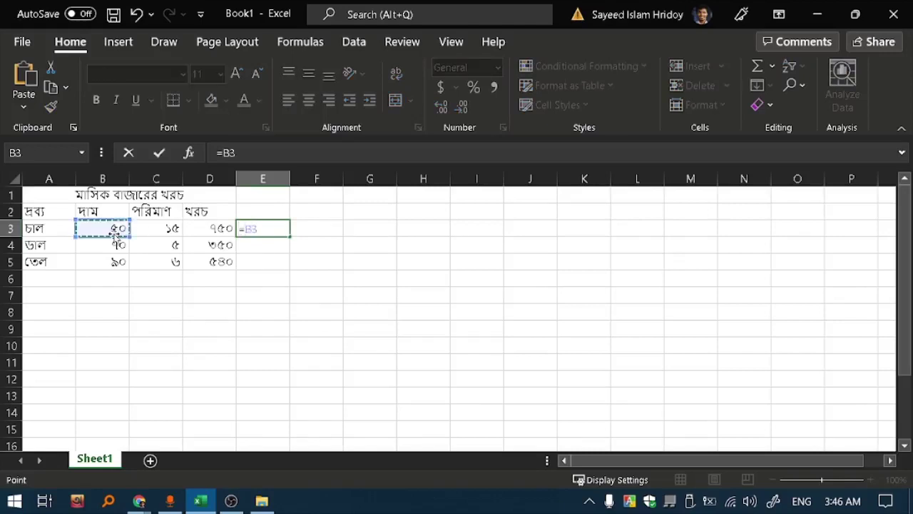
text(*)
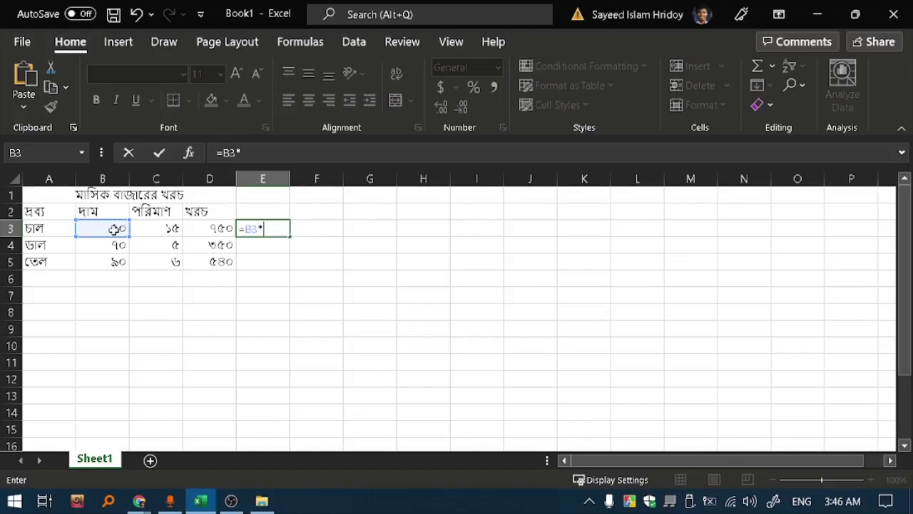
click(169, 230)
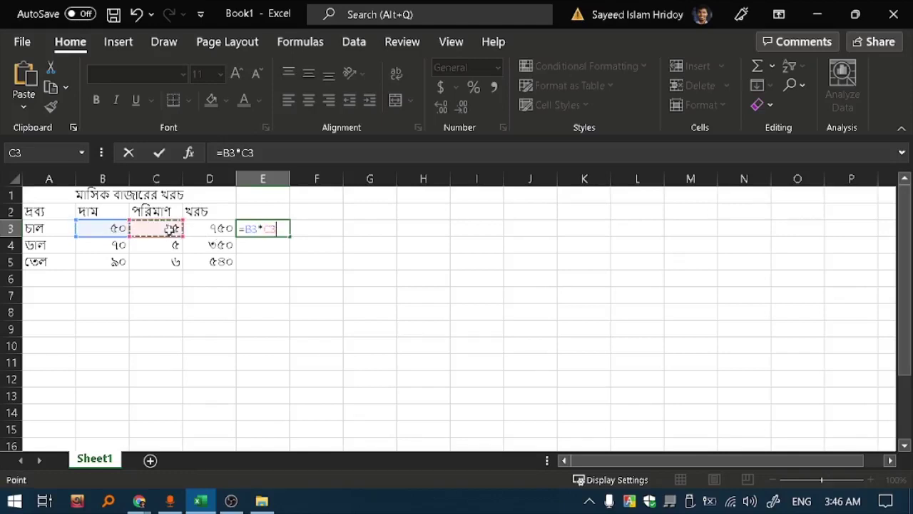
text(*)
click(213, 228)
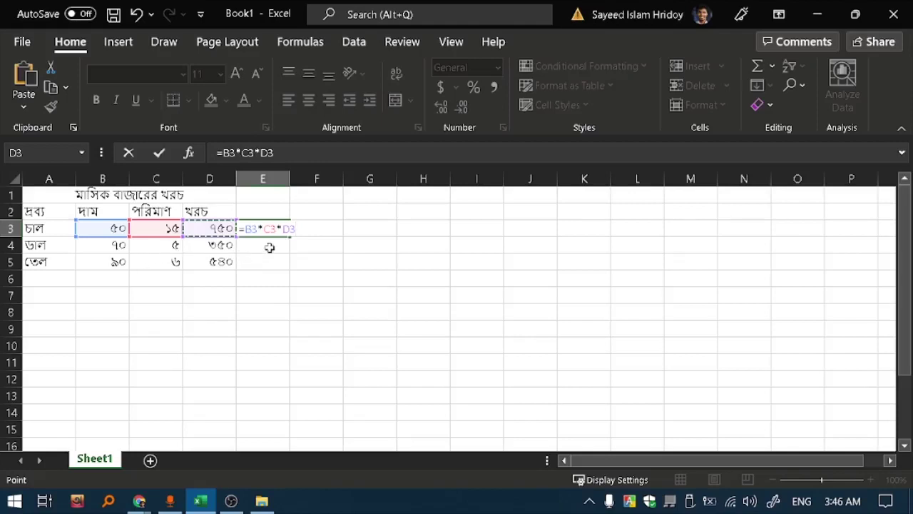
key(BackSpace)
key(BackSpace)
key(BackSpace)
key(BackSpace)
key(BackSpace)
key(BackSpace)
key(BackSpace)
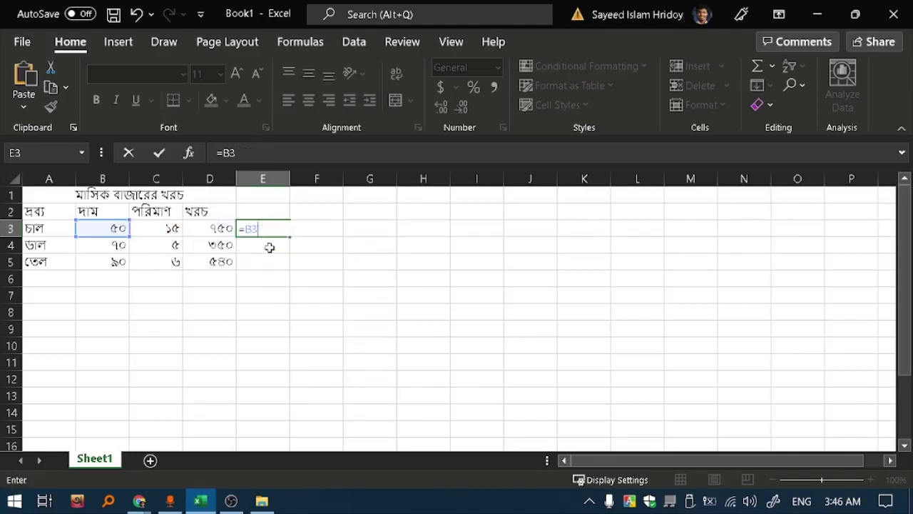
key(BackSpace)
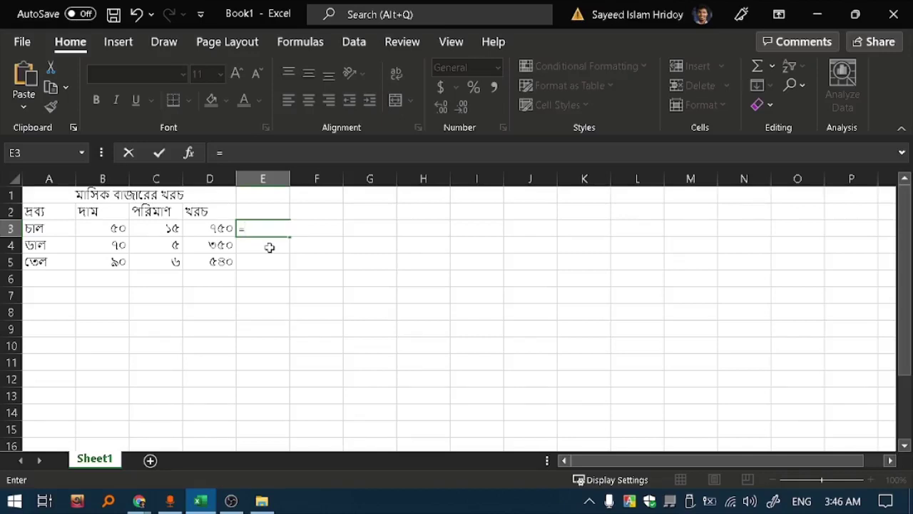
Step: Enter the formula as =product() with empty parentheses in E3 and close the formula error dialog
text(pr)
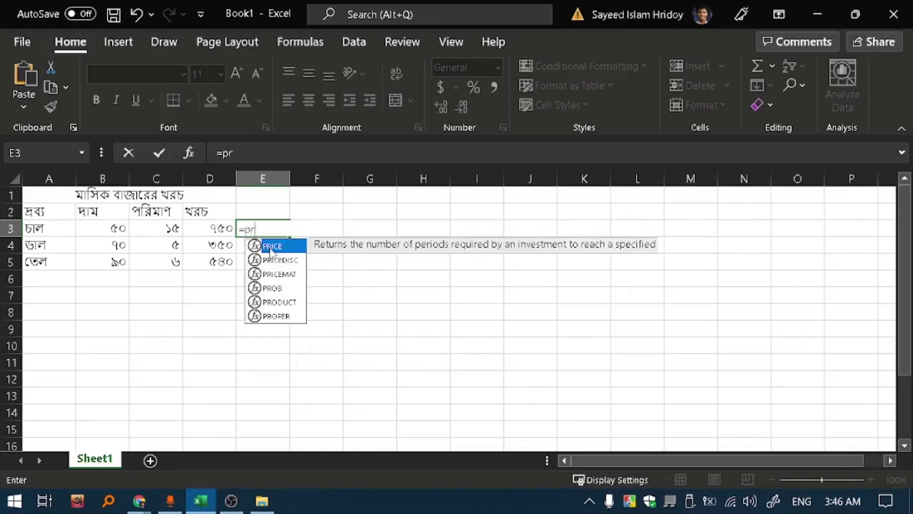
text(od)
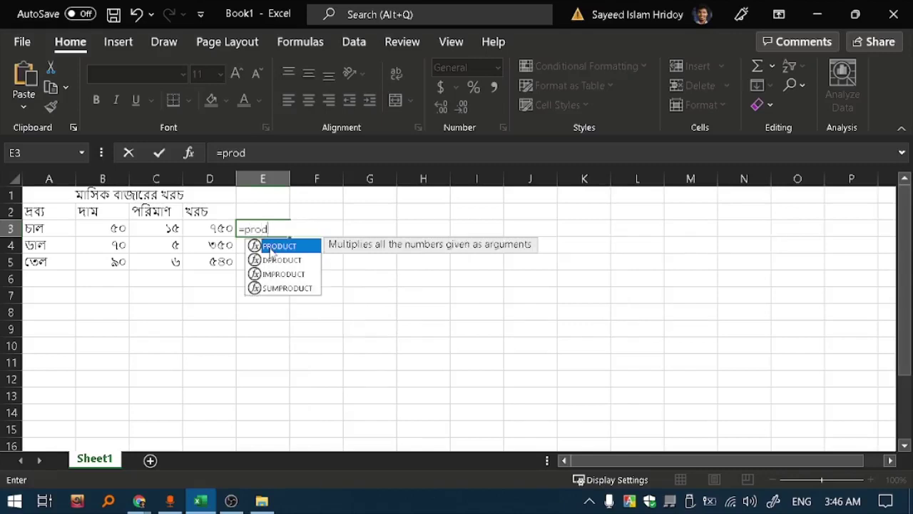
text(uct)
text(())
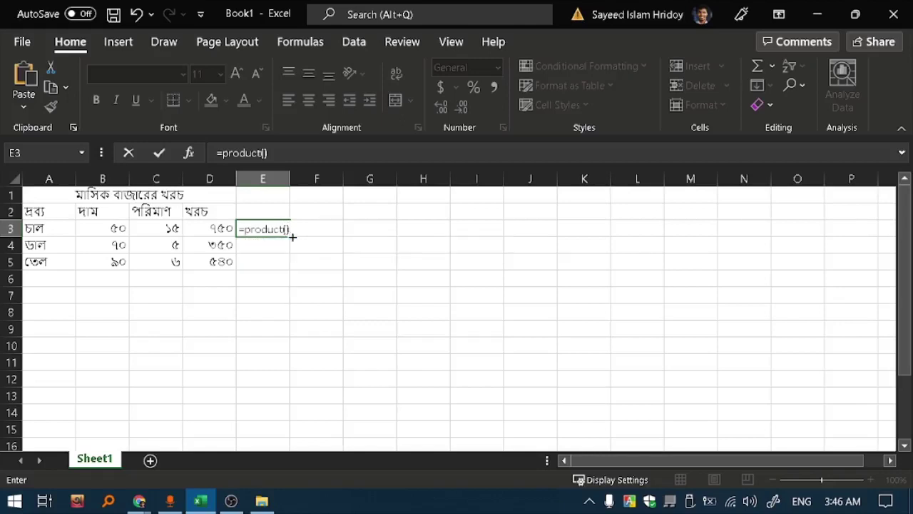
key(Return)
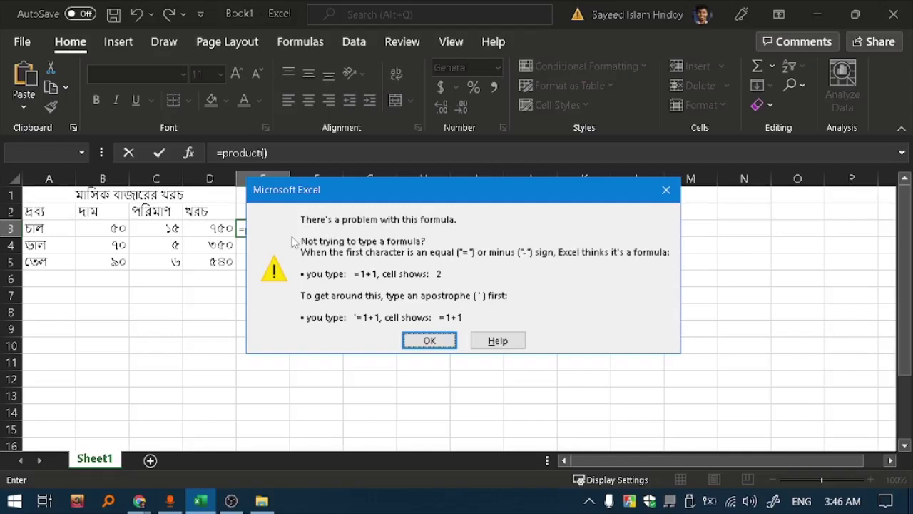
click(679, 197)
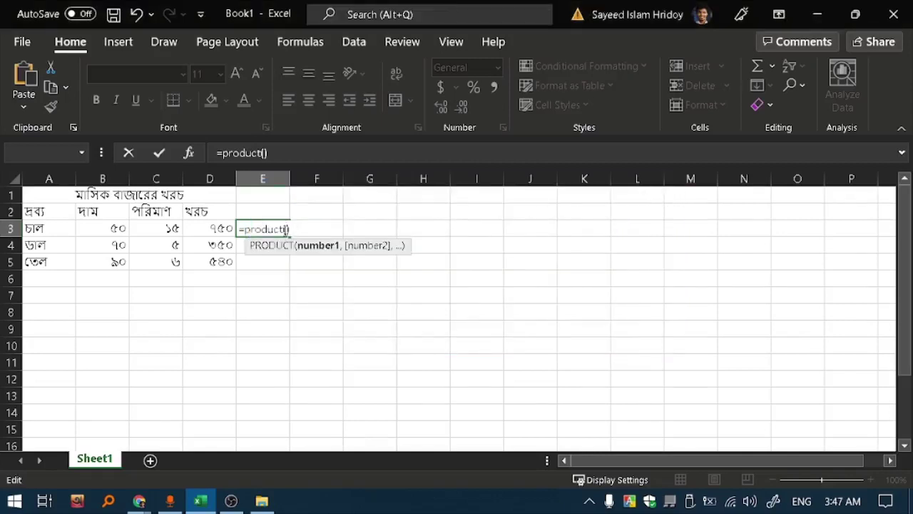
Step: Add B3 as the first argument of the PRODUCT function in E3, followed by a comma
click(292, 179)
click(112, 229)
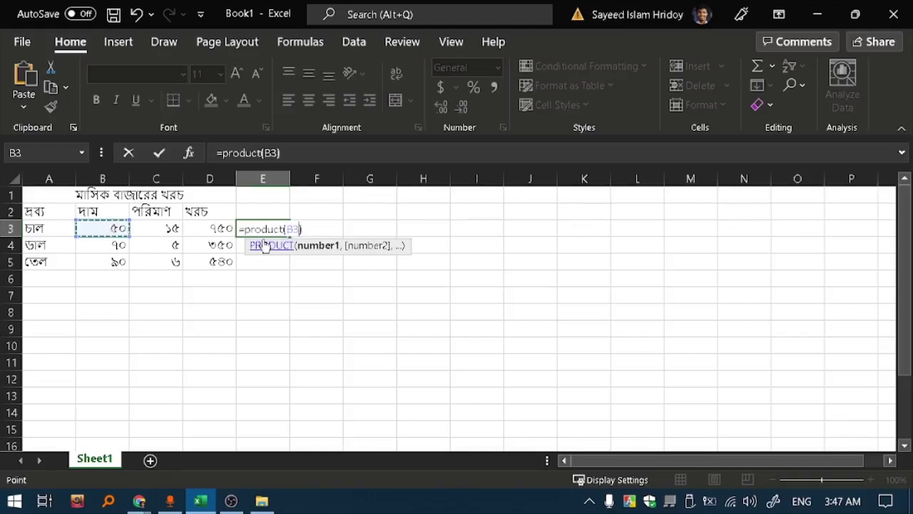
text(,)
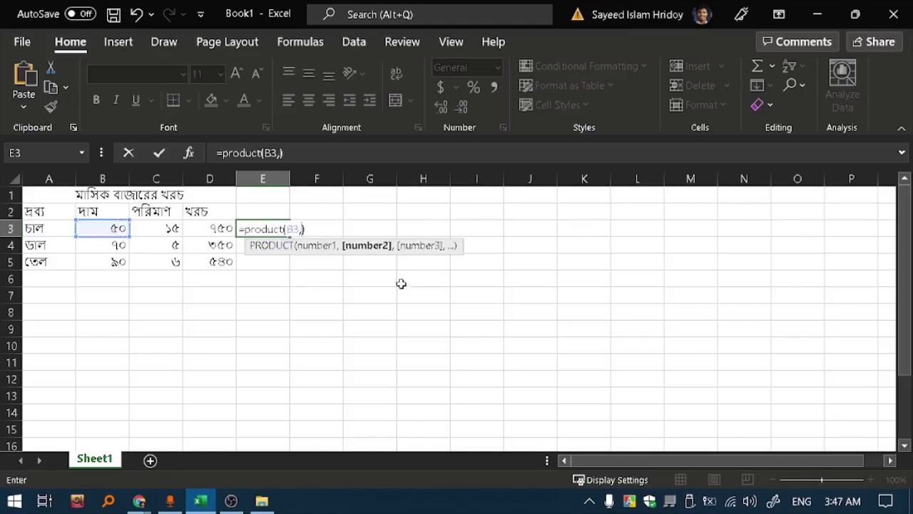
click(214, 228)
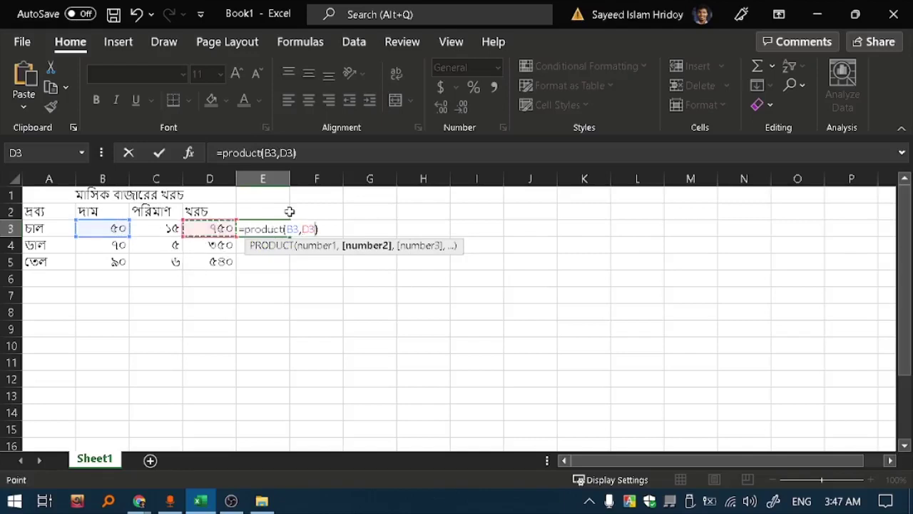
drag(288, 178, 310, 179)
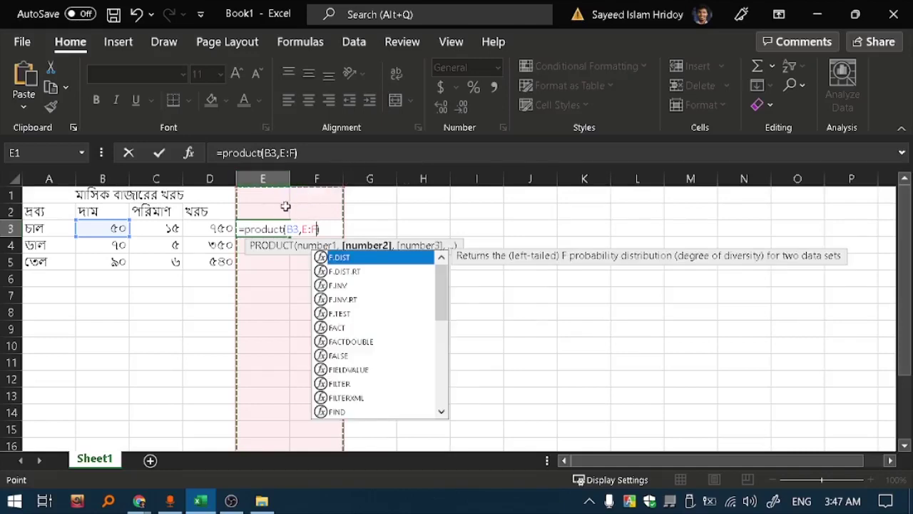
key(BackSpace)
key(BackSpace)
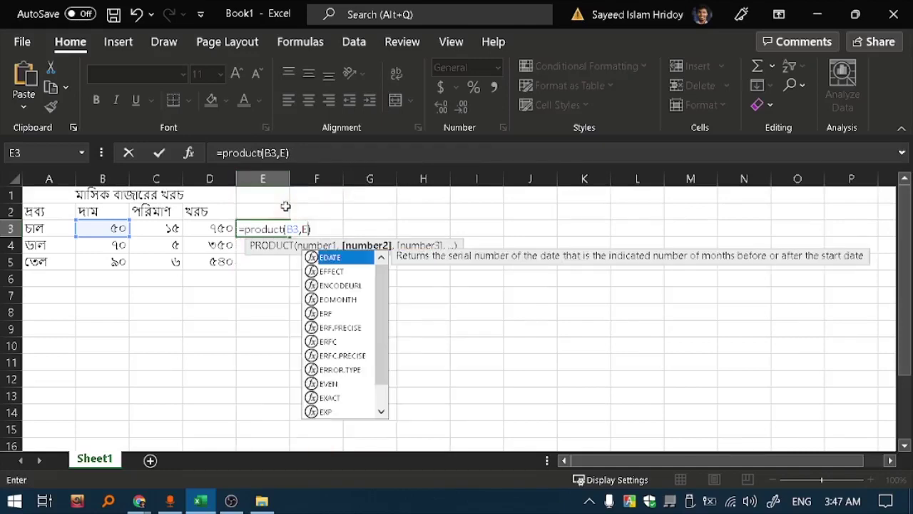
key(BackSpace)
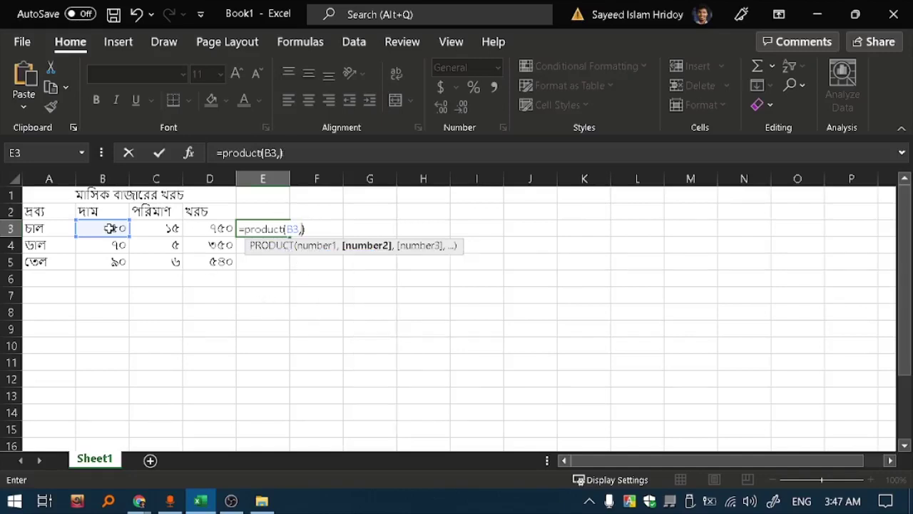
Step: Complete the E3 formula as =product(B3,D3) with D3 as second argument, and select the header cell E2 above it
click(216, 234)
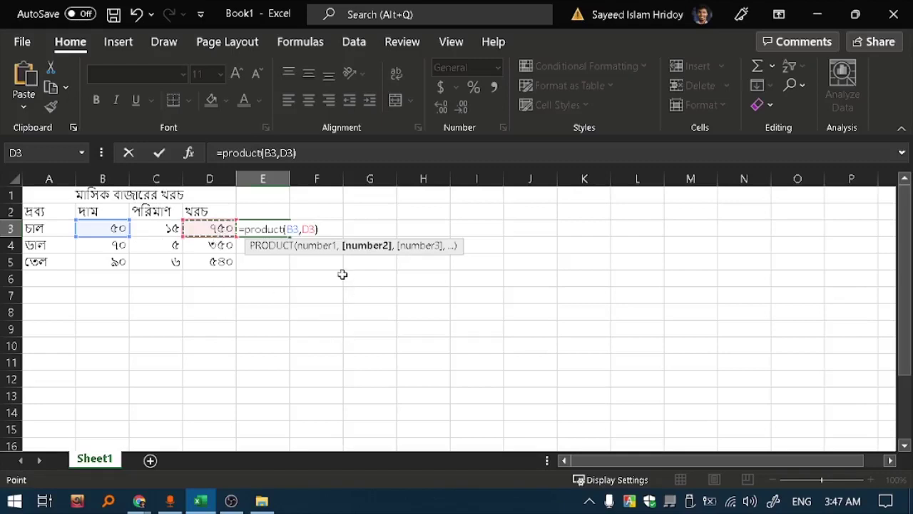
key(Return)
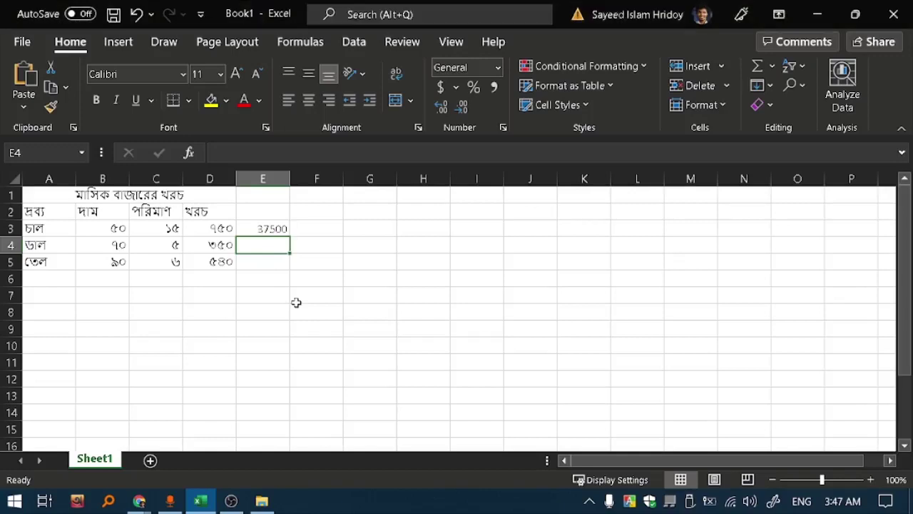
click(261, 210)
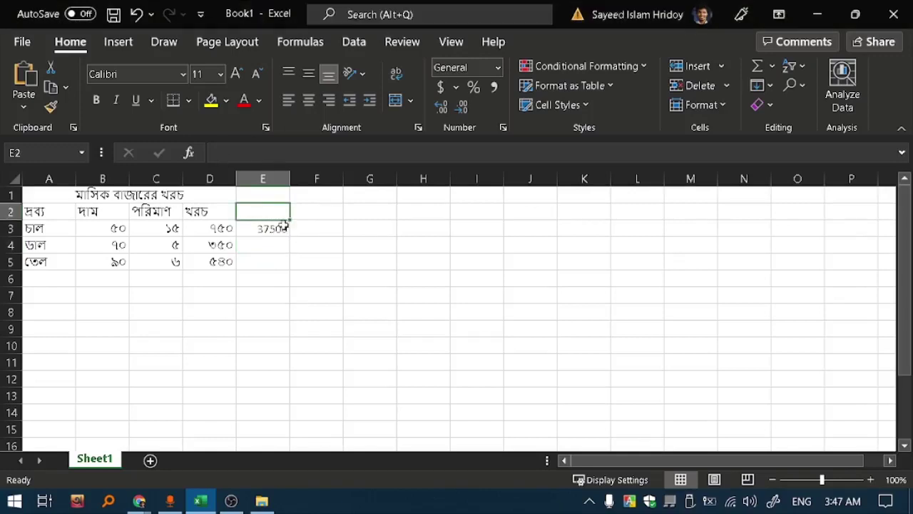
Step: Fill the PRODUCT formula from E3 down through E5, and check the copied formulas in the three cells
click(264, 246)
click(253, 229)
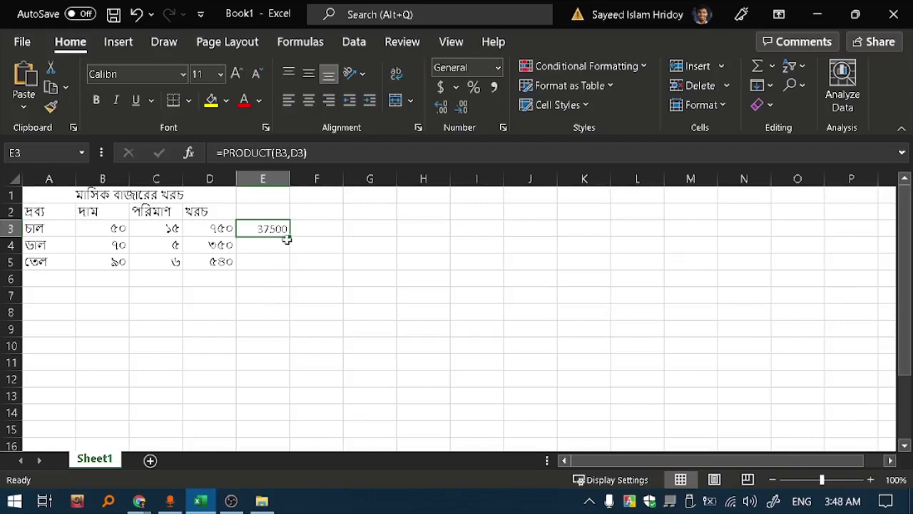
drag(289, 238, 281, 265)
click(269, 305)
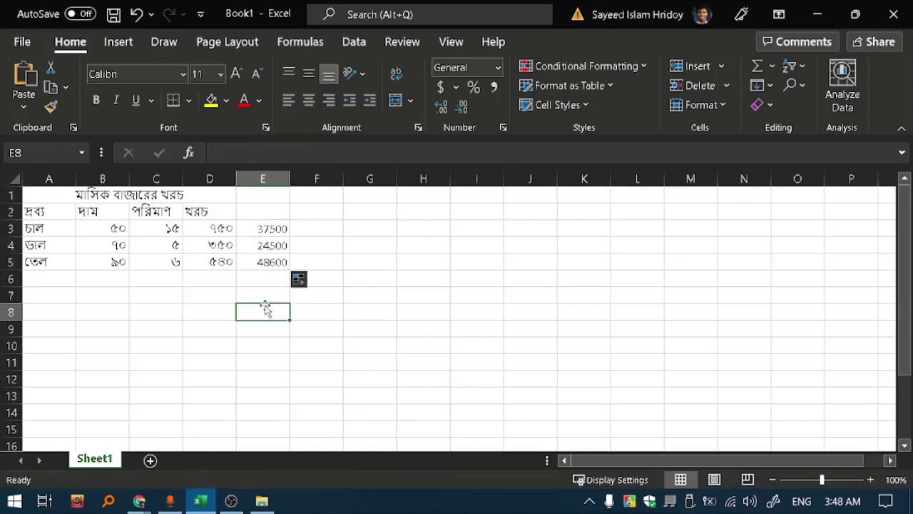
click(253, 262)
click(254, 247)
click(243, 230)
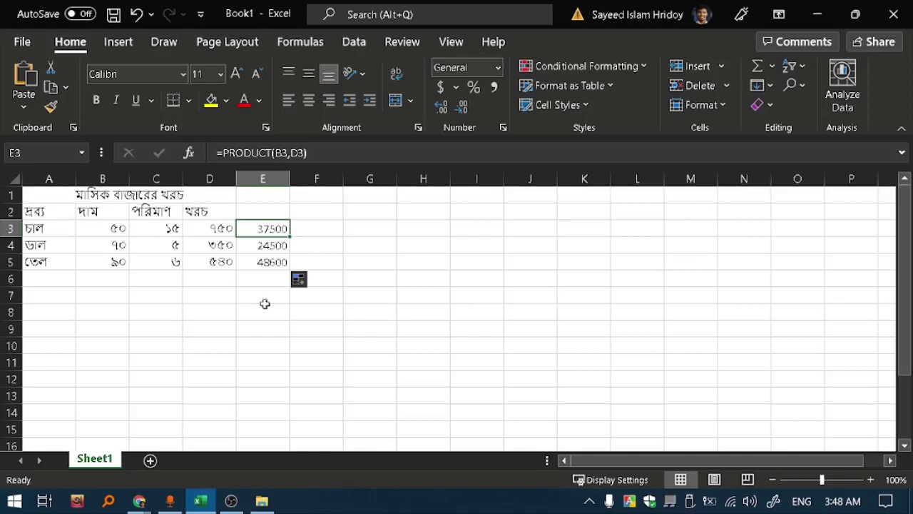
Step: Switch to the ICT textbook PDF in Chrome and review the multiplication examples through to the division section on page 68
click(140, 505)
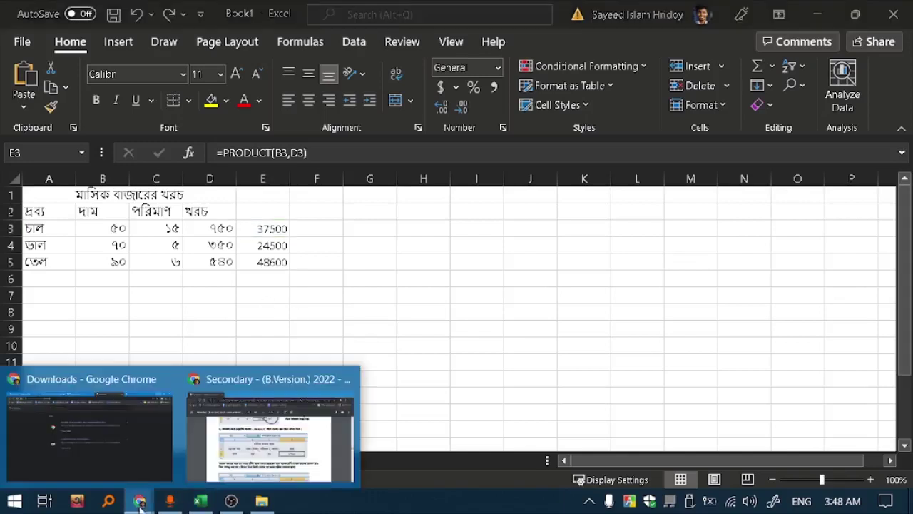
click(325, 484)
scroll(481, 236, up, 3)
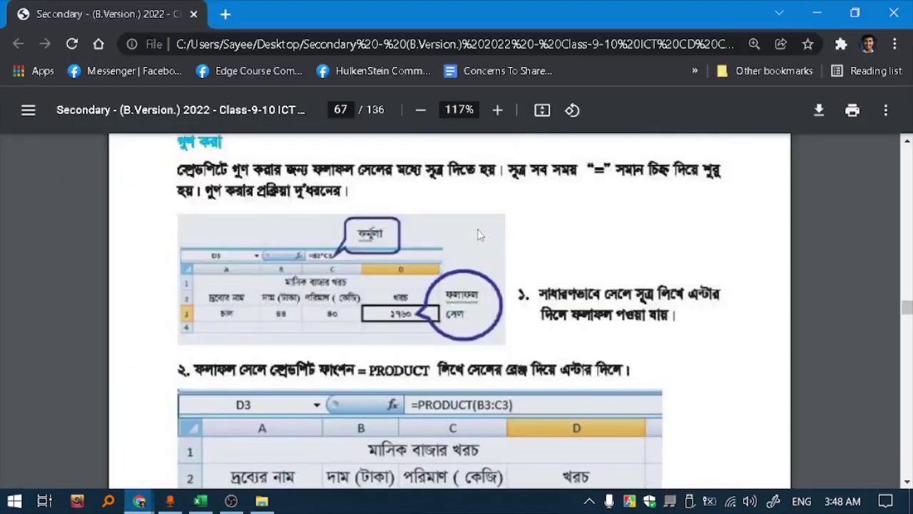
scroll(481, 235, up, 2)
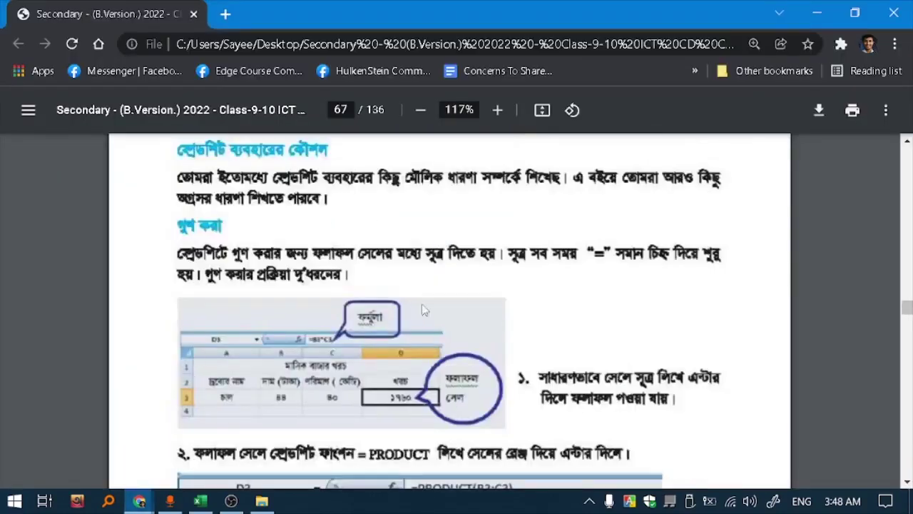
scroll(458, 338, down, 4)
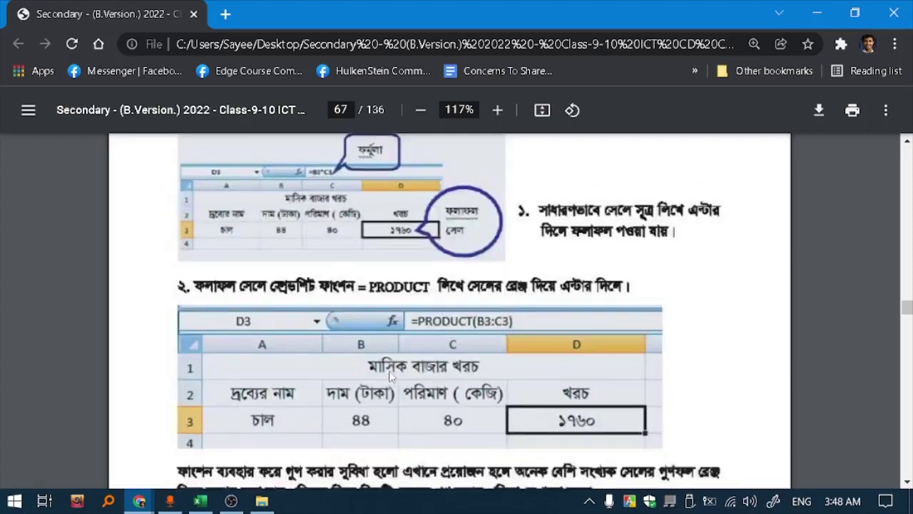
scroll(390, 376, down, 2)
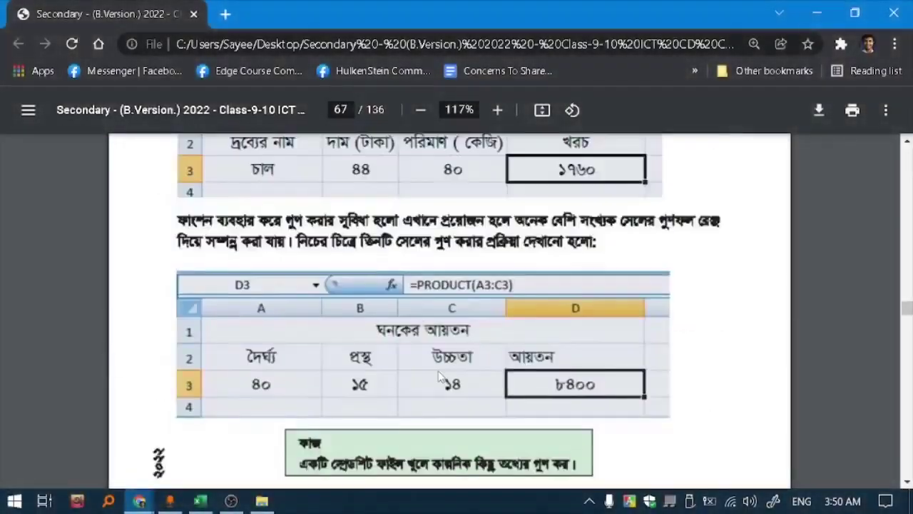
scroll(442, 380, down, 5)
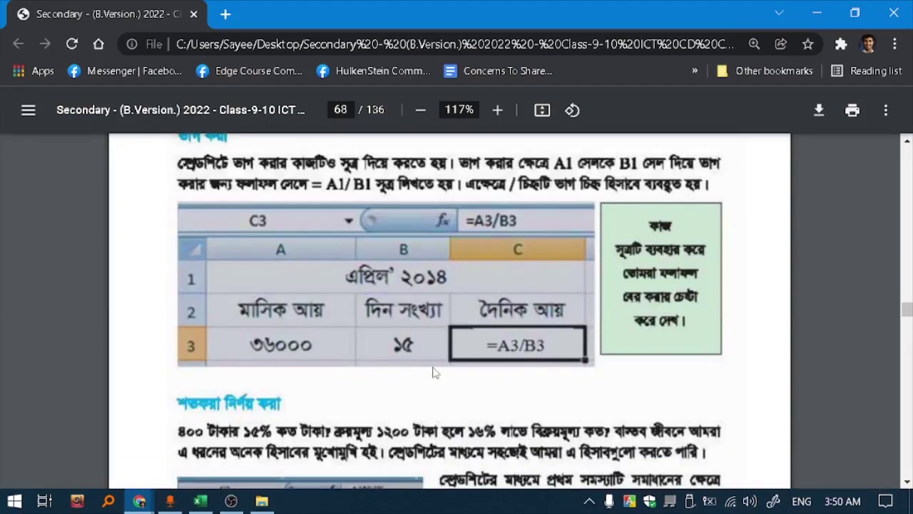
Step: Return to the Excel workbook and compare the cost cells D3 to D5 with the product cells in column E
key(alt+Tab)
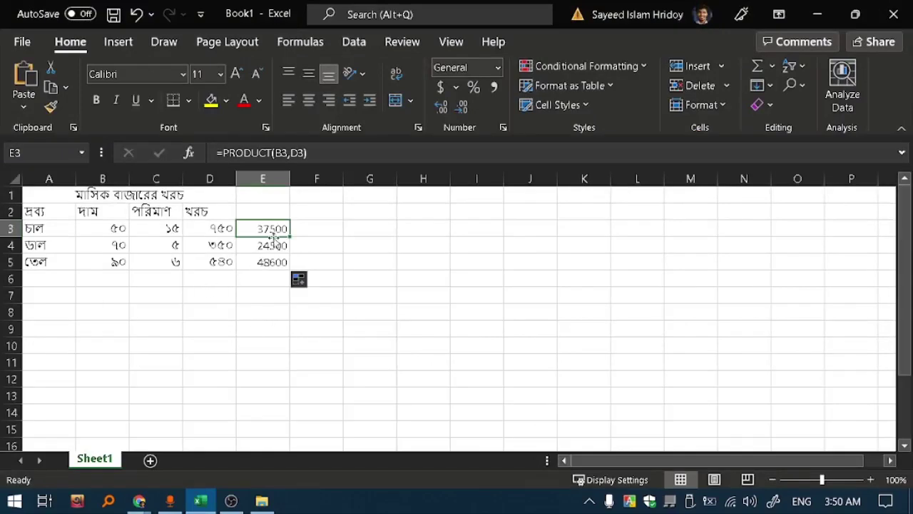
click(216, 227)
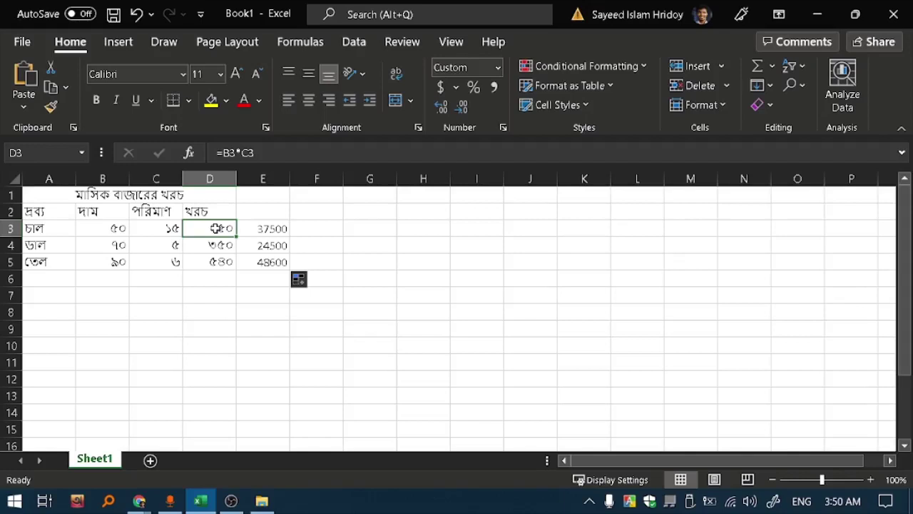
click(283, 245)
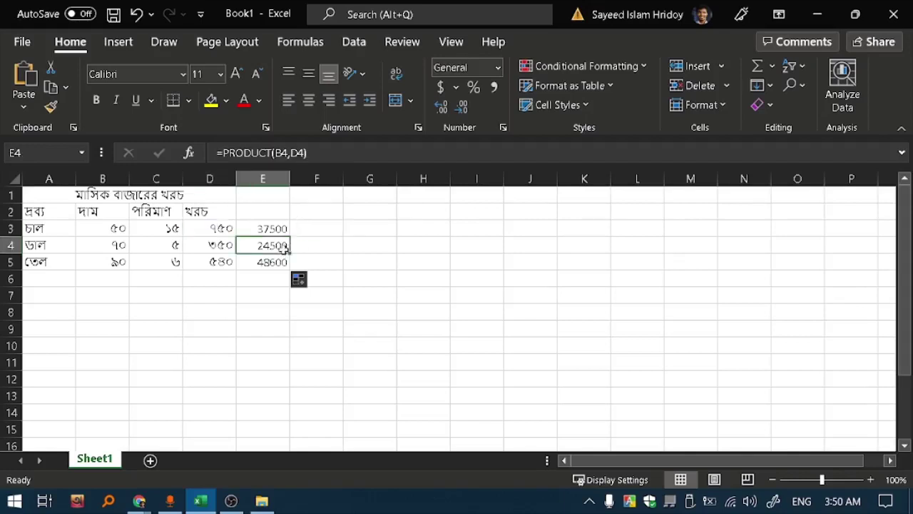
click(217, 244)
click(303, 246)
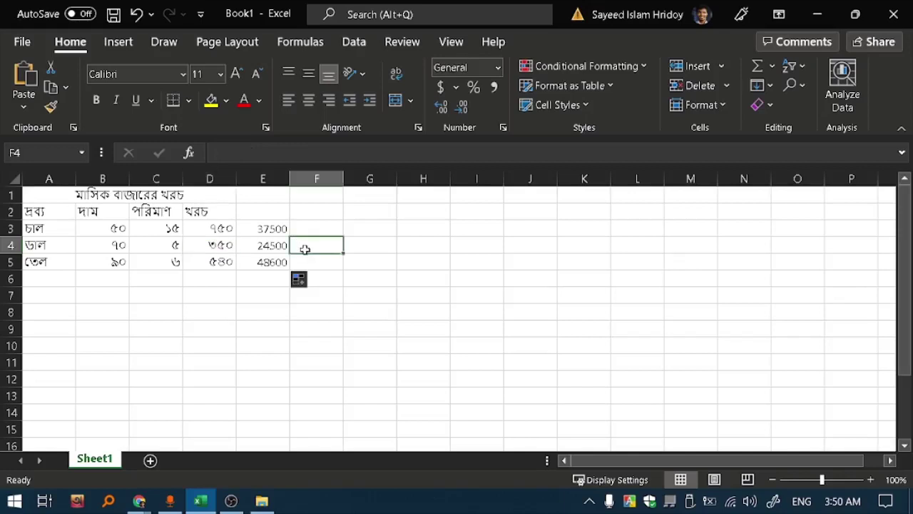
click(276, 265)
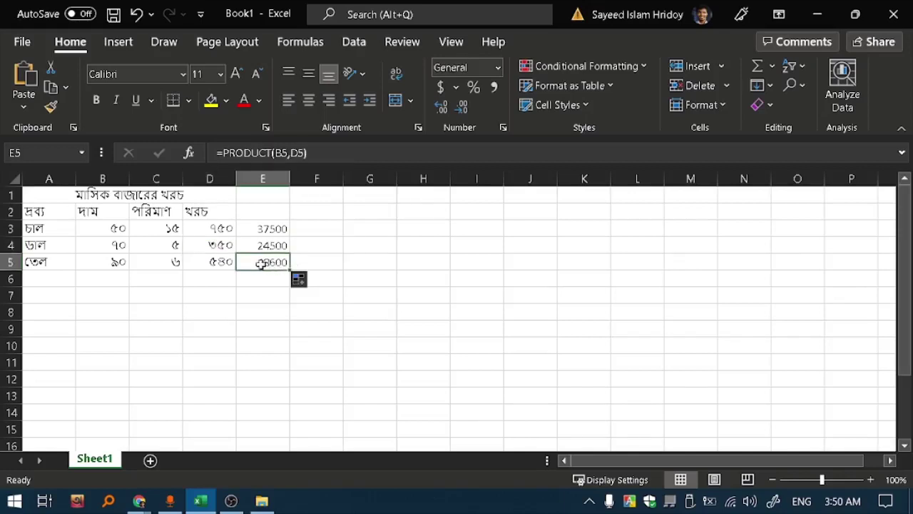
click(221, 264)
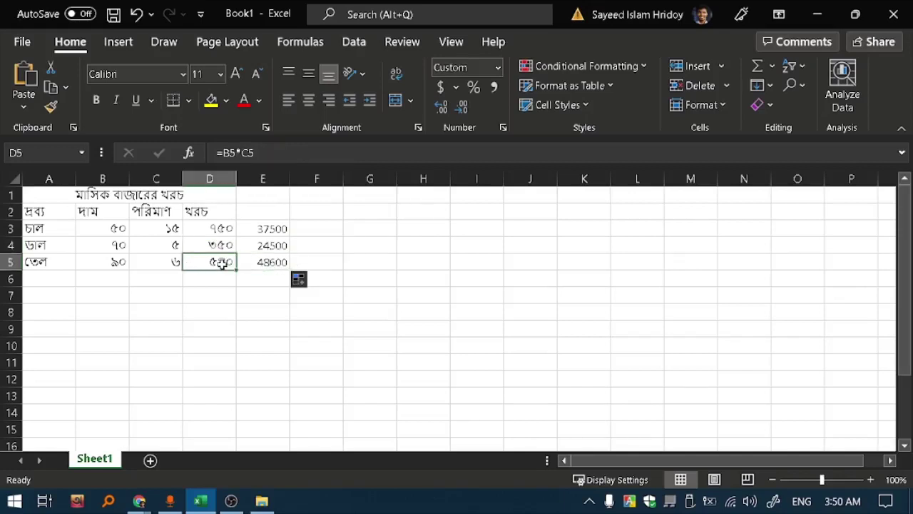
click(313, 261)
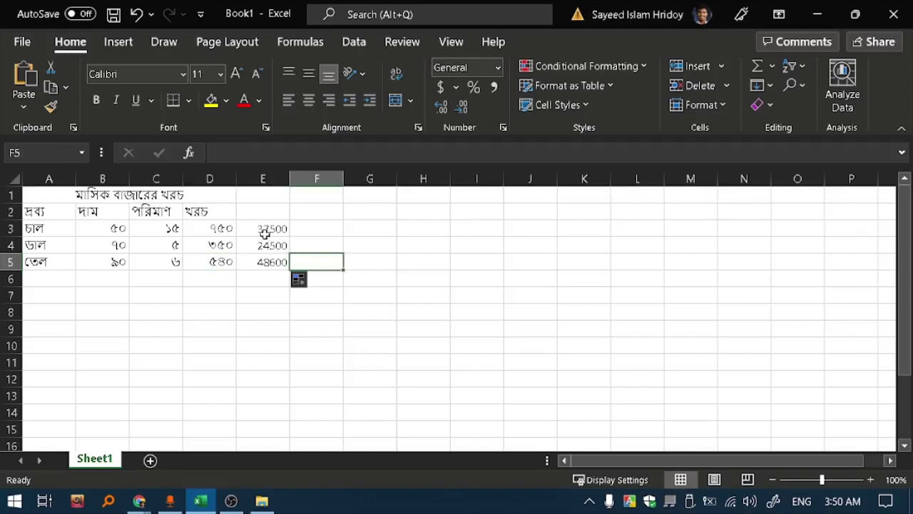
Step: Enter the division formula =E3/D3 in cell F3
click(315, 231)
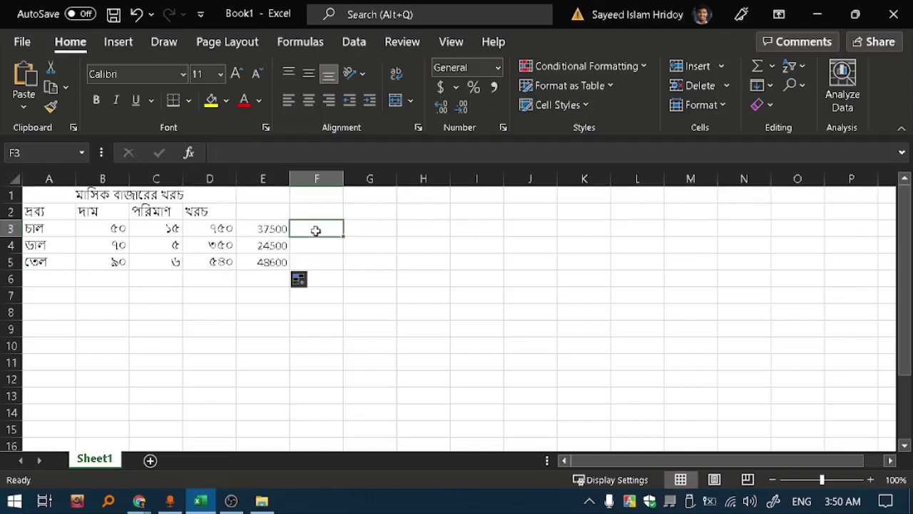
double_click(309, 231)
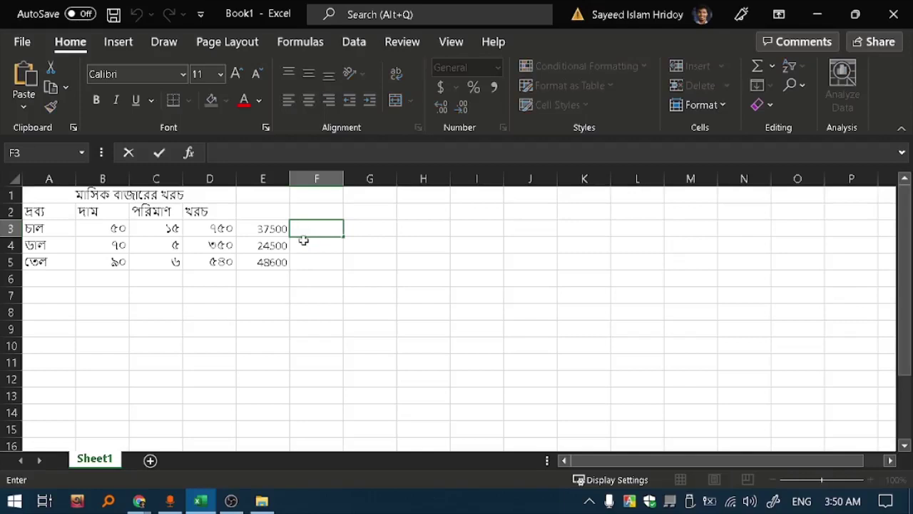
text(=)
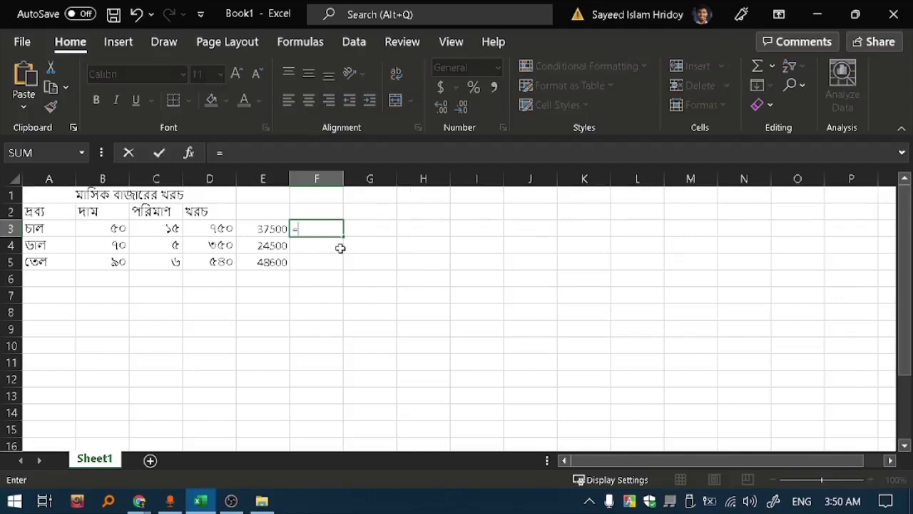
click(273, 228)
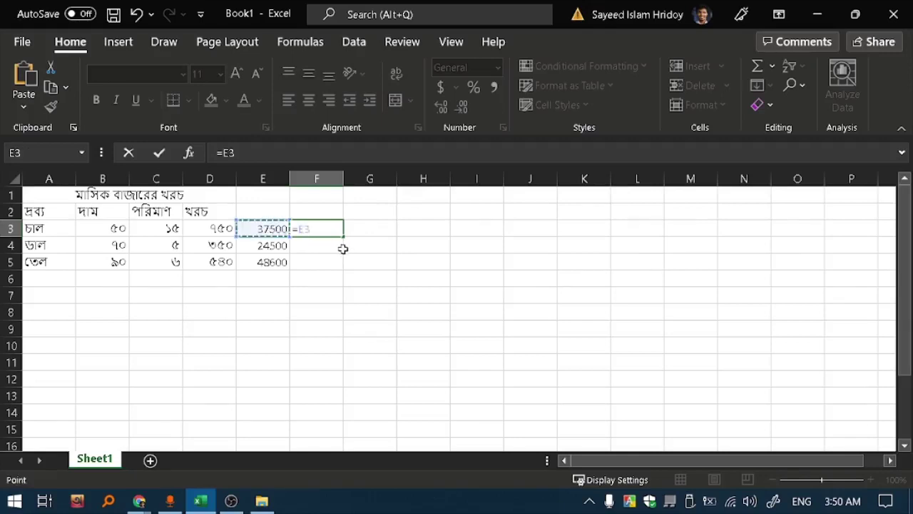
text(/)
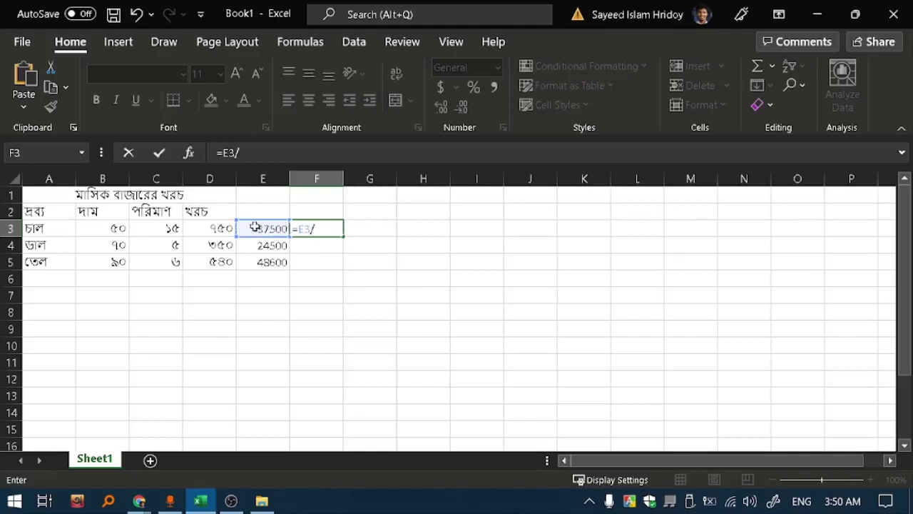
click(221, 228)
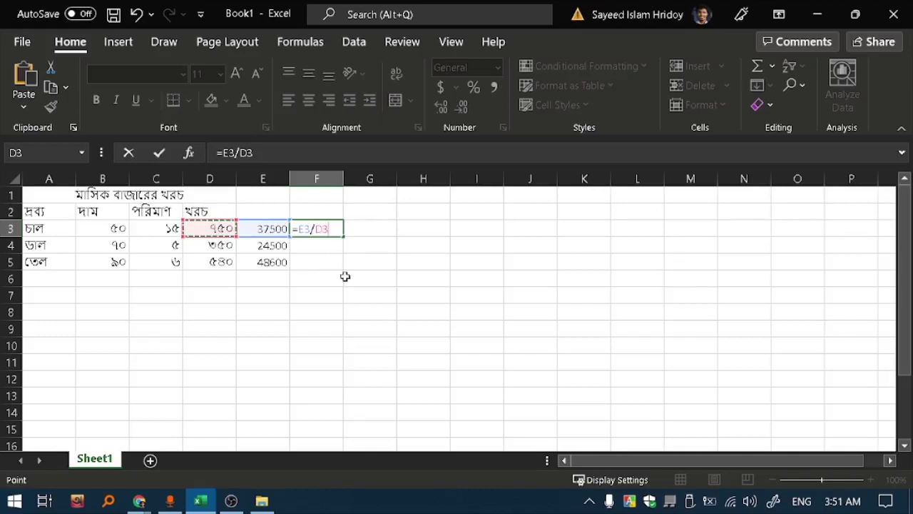
key(Return)
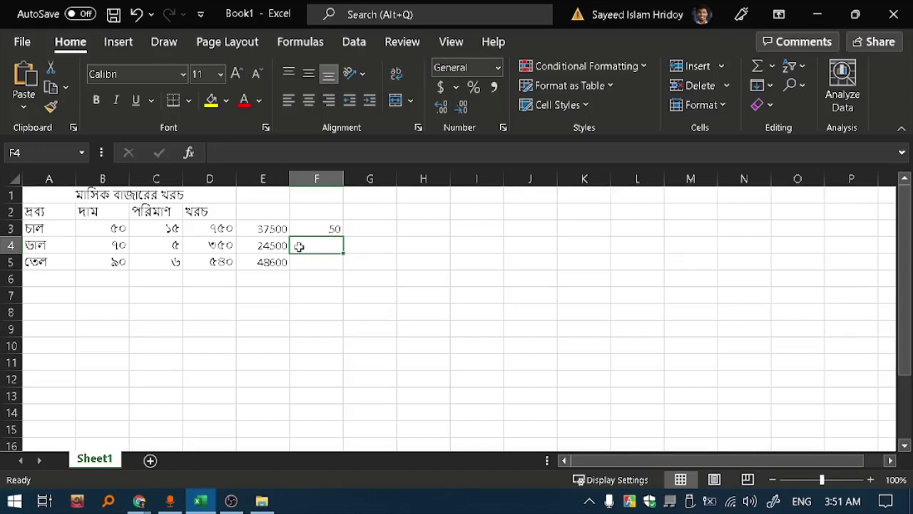
Step: Fill the division formula from F3 down through F5, and select the empty cell G3
click(318, 229)
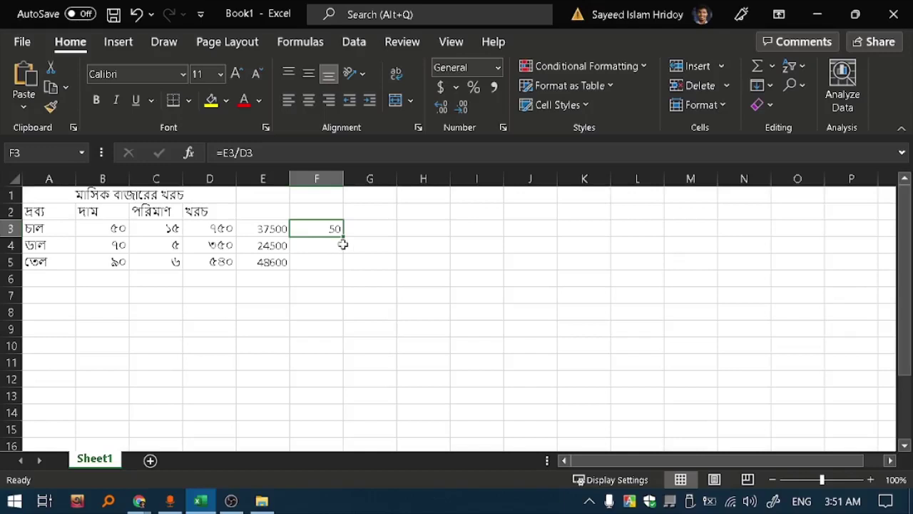
drag(343, 238, 334, 264)
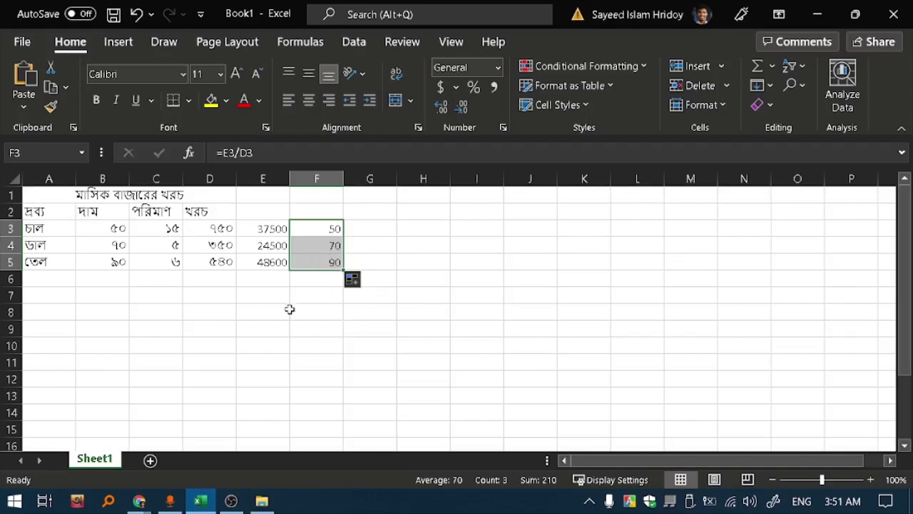
click(373, 227)
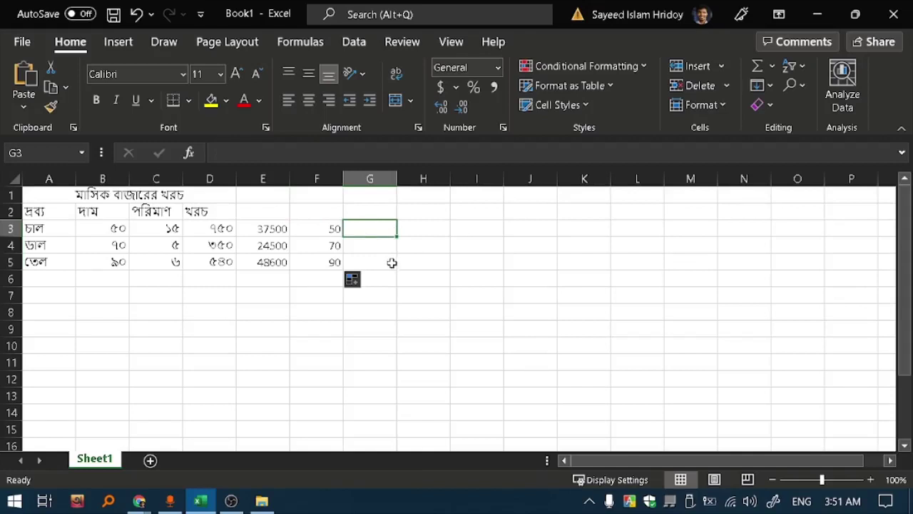
Step: Examine the product formula in E3 and the division formulas in F3 to F5
click(266, 229)
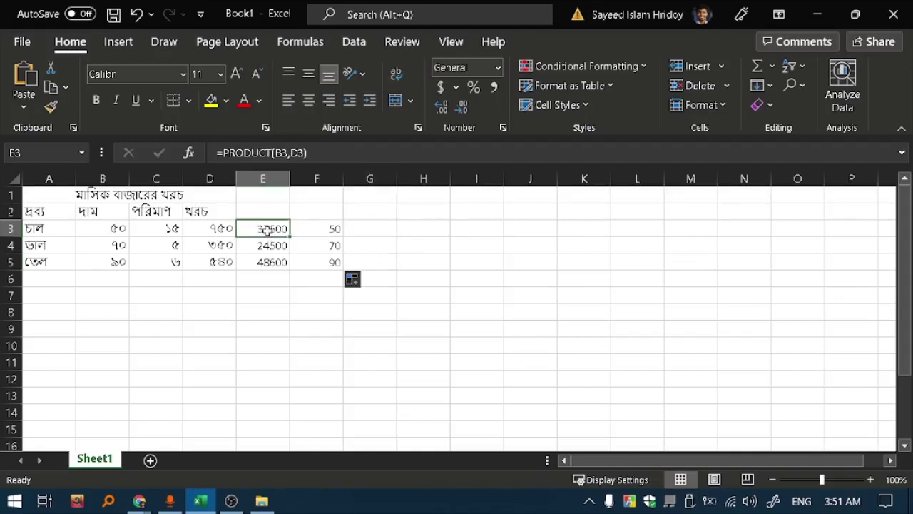
click(325, 232)
click(324, 246)
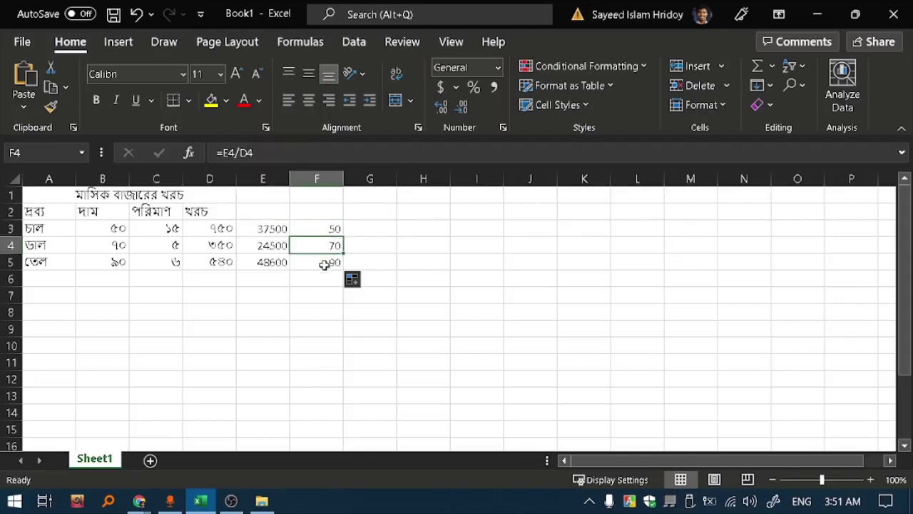
click(326, 262)
click(324, 246)
click(328, 230)
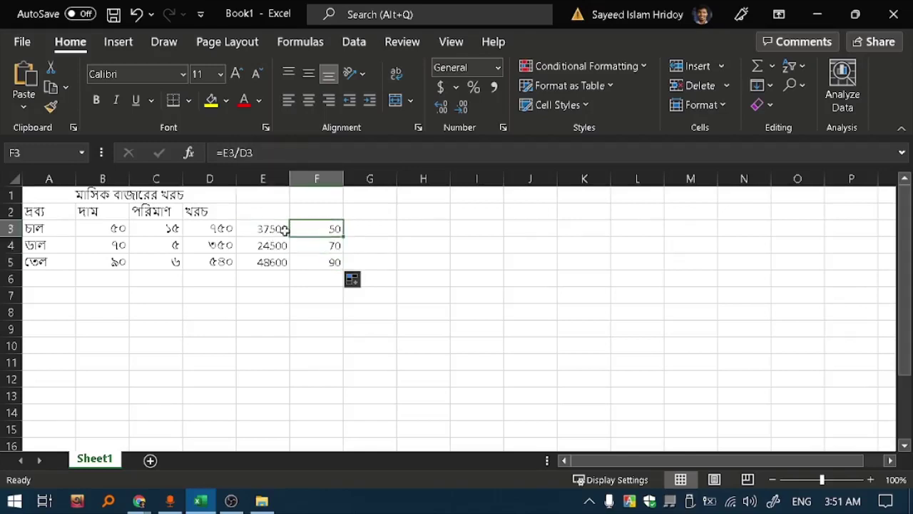
Step: Trace the operands E3 and D3 in the F3 division formula, and inspect the formulas in E5 and F5
click(282, 229)
click(274, 243)
click(314, 231)
click(266, 230)
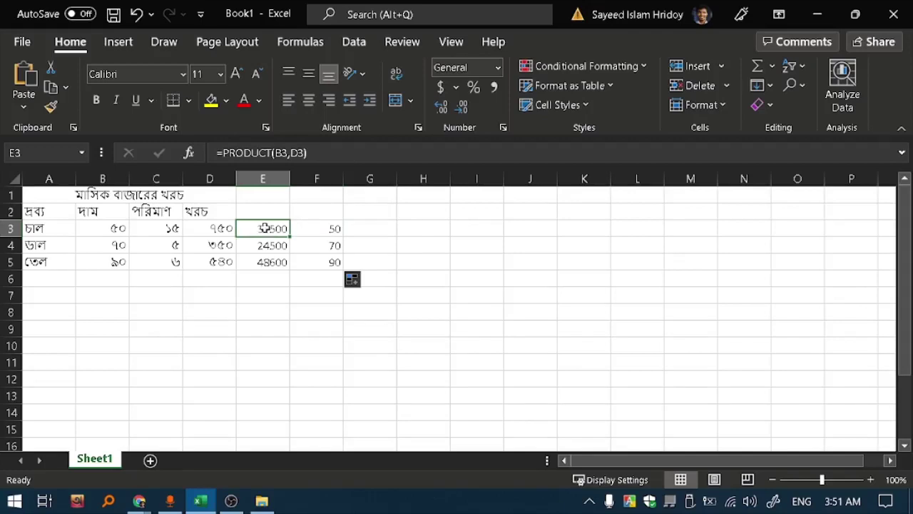
click(219, 231)
click(320, 230)
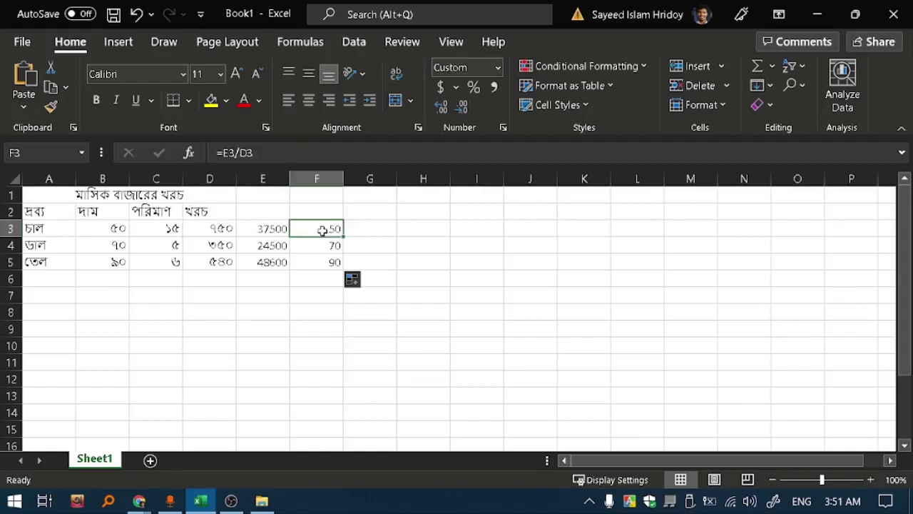
click(250, 153)
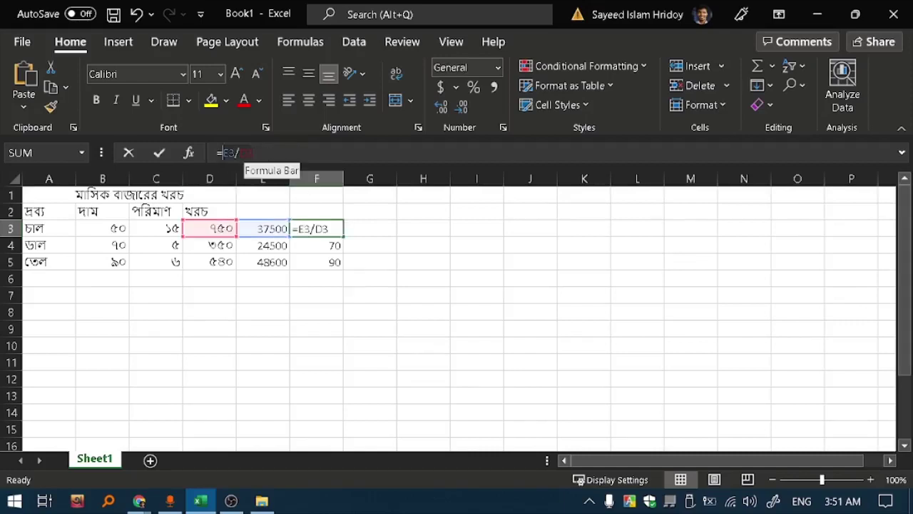
click(321, 246)
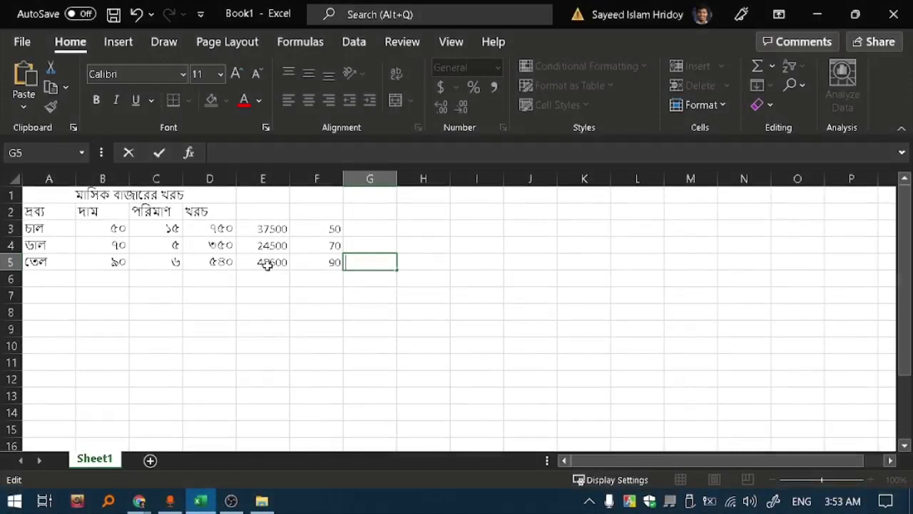
click(272, 262)
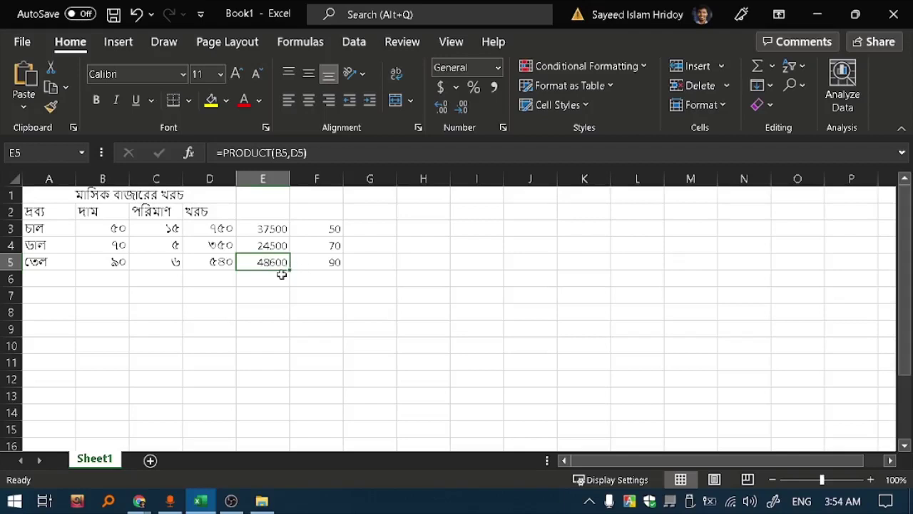
click(330, 266)
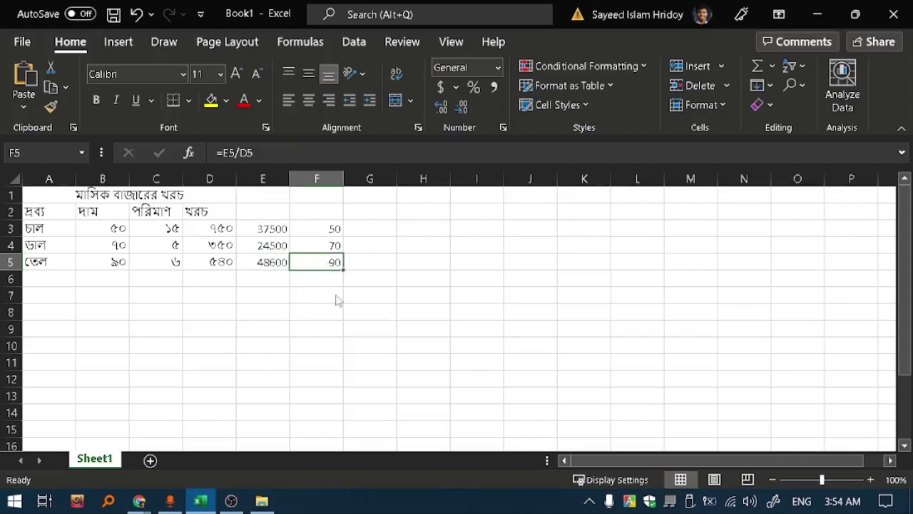
Step: Enter the percentage formula =E5*F5% in cell G5
click(370, 264)
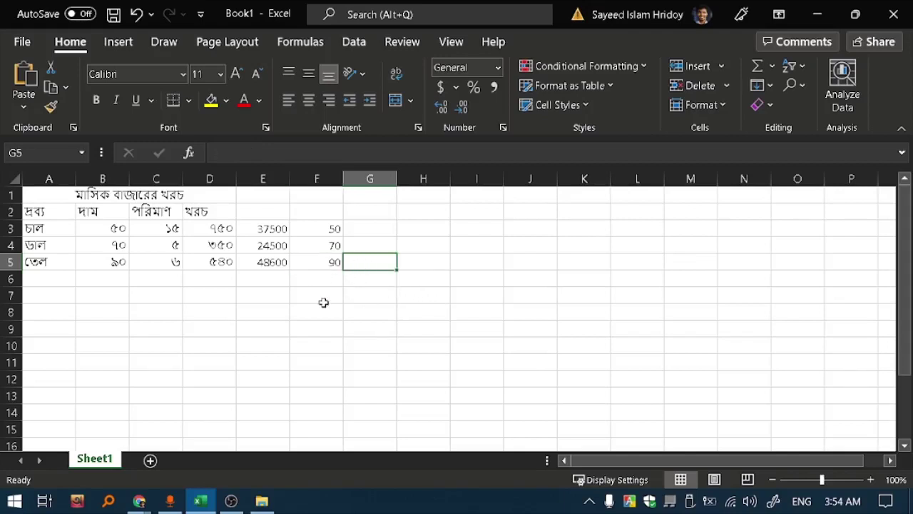
double_click(359, 262)
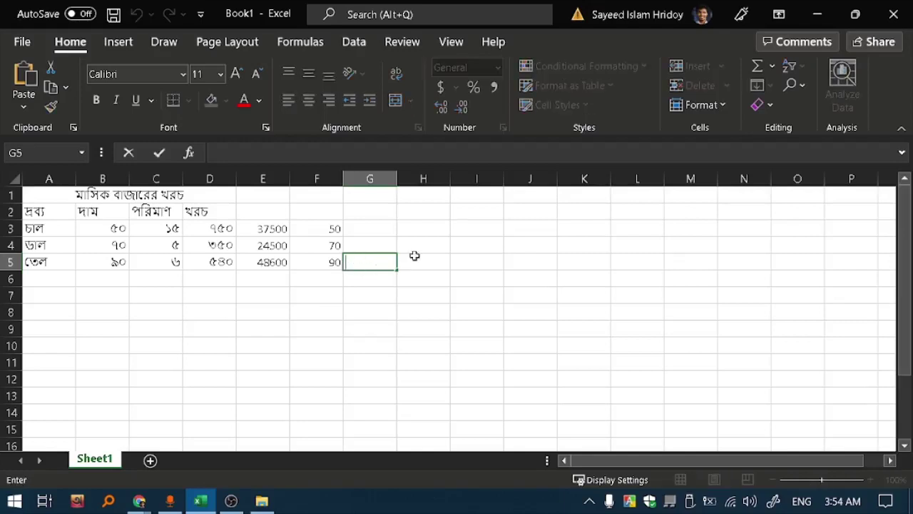
text(=)
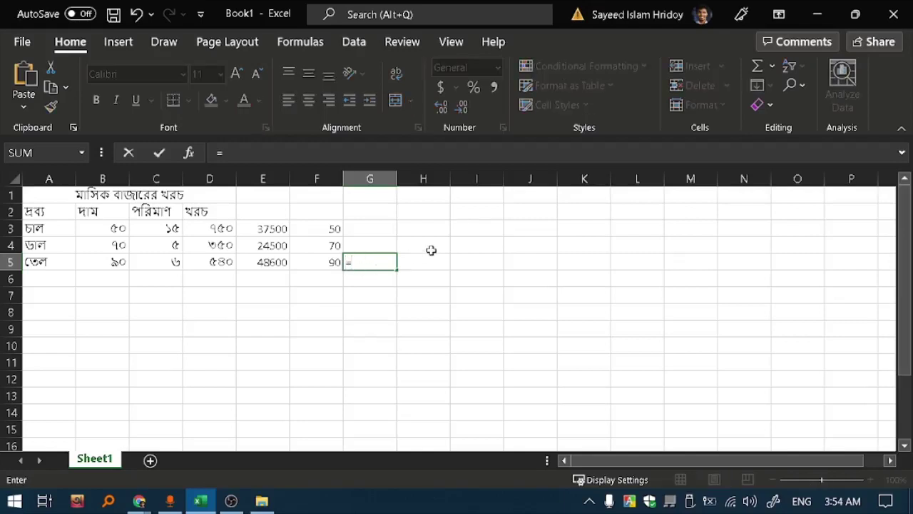
click(258, 263)
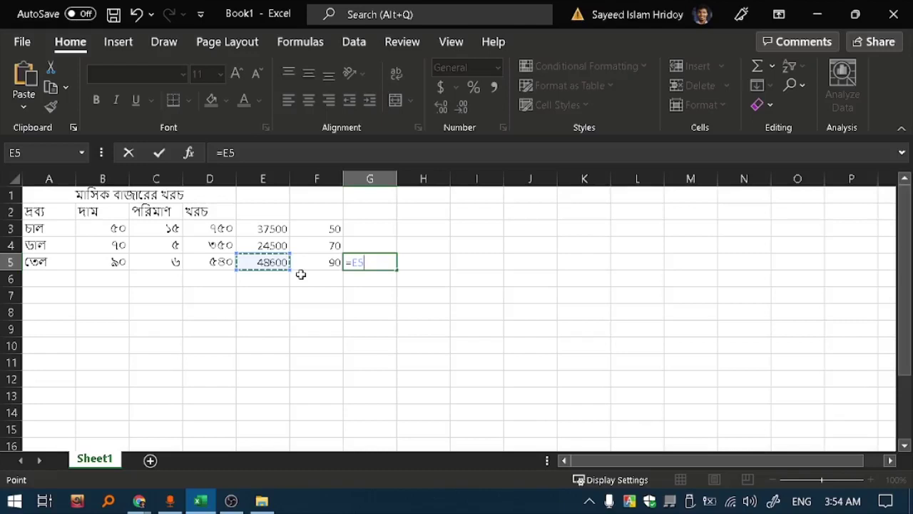
text(*)
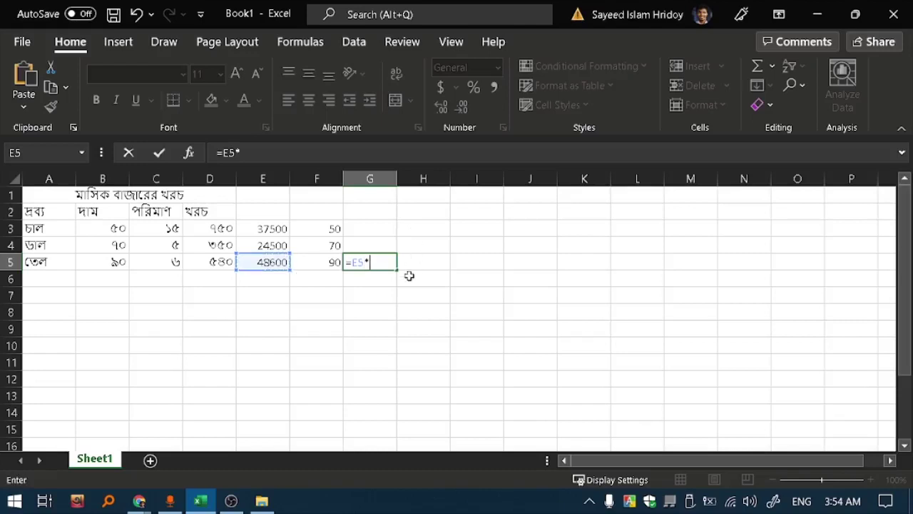
click(320, 263)
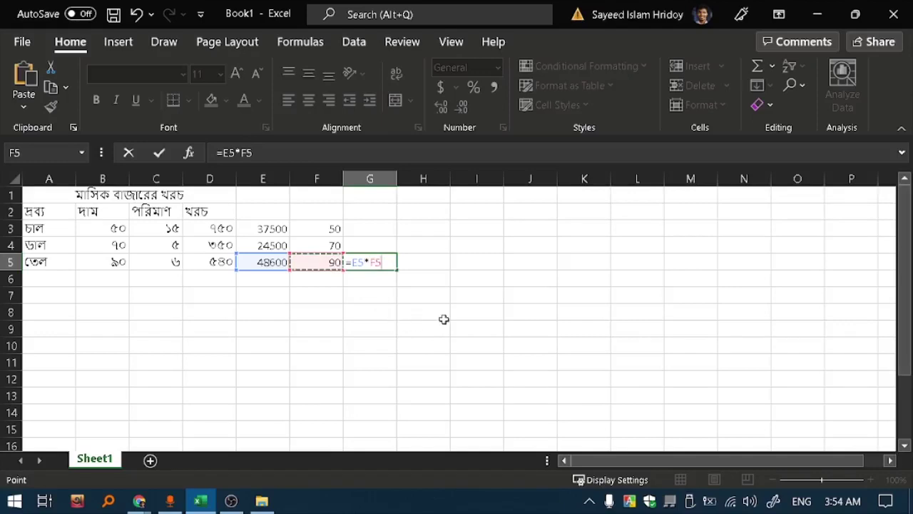
text(%)
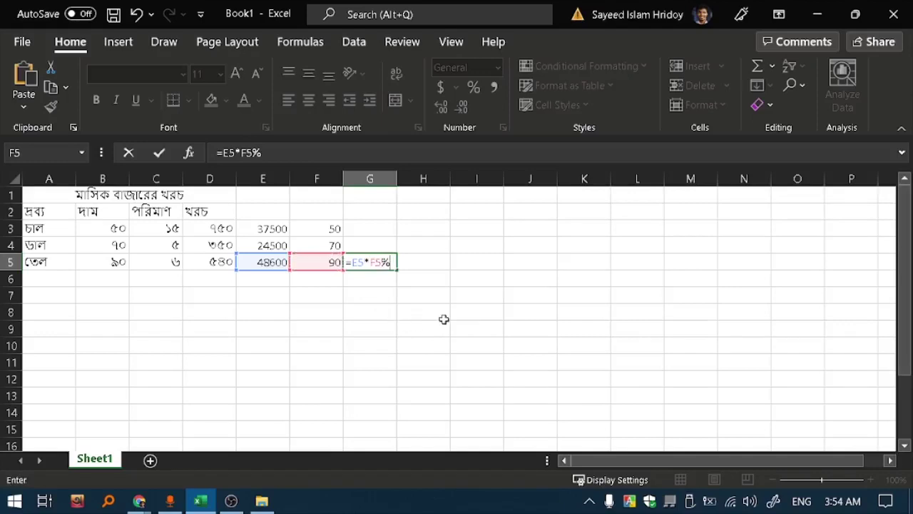
key(Return)
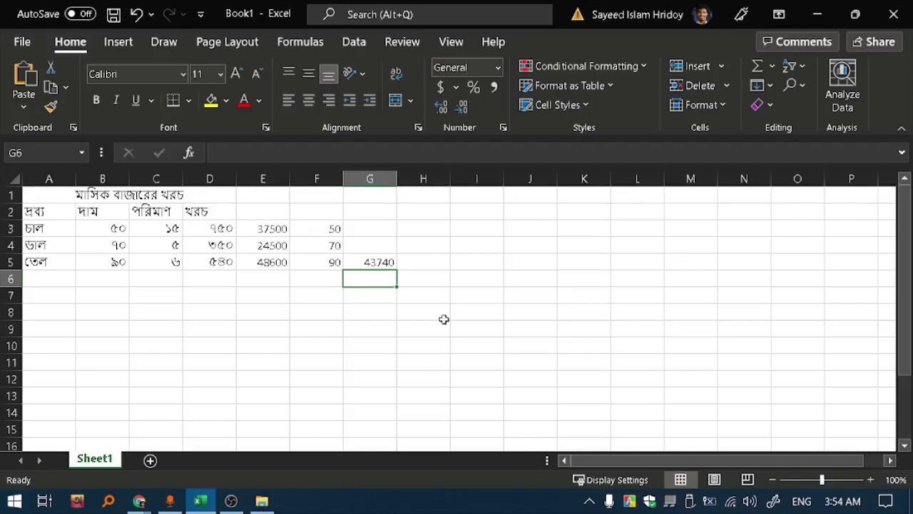
Step: Check the operands of the percentage formula in G5, and fill the formula up through G3
click(364, 262)
double_click(367, 262)
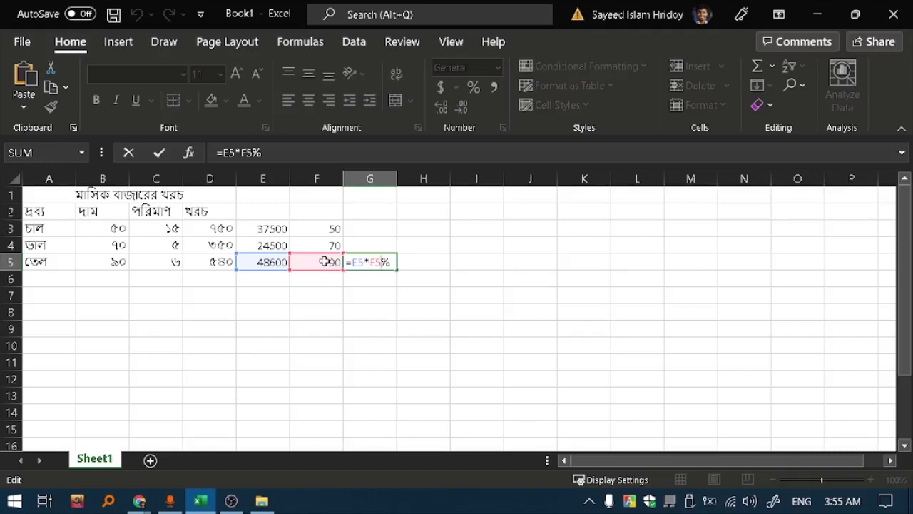
key(Return)
click(375, 262)
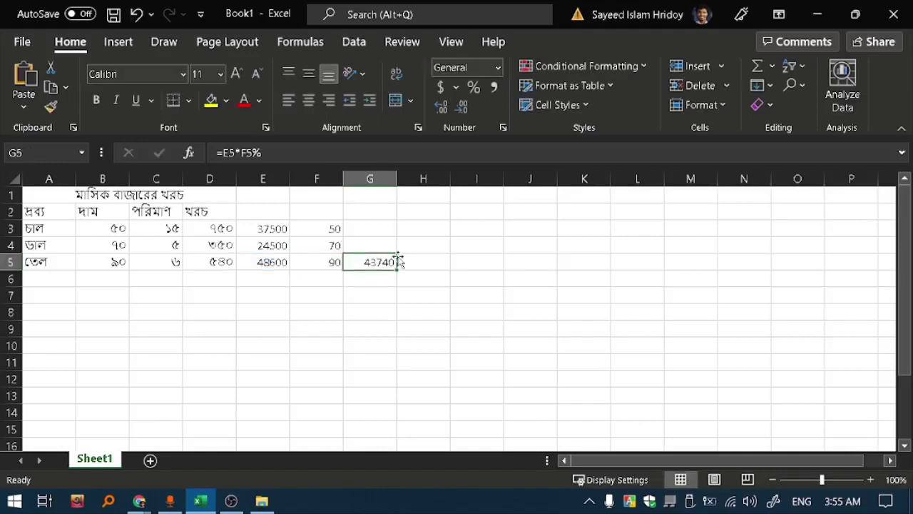
drag(397, 272, 389, 230)
click(374, 289)
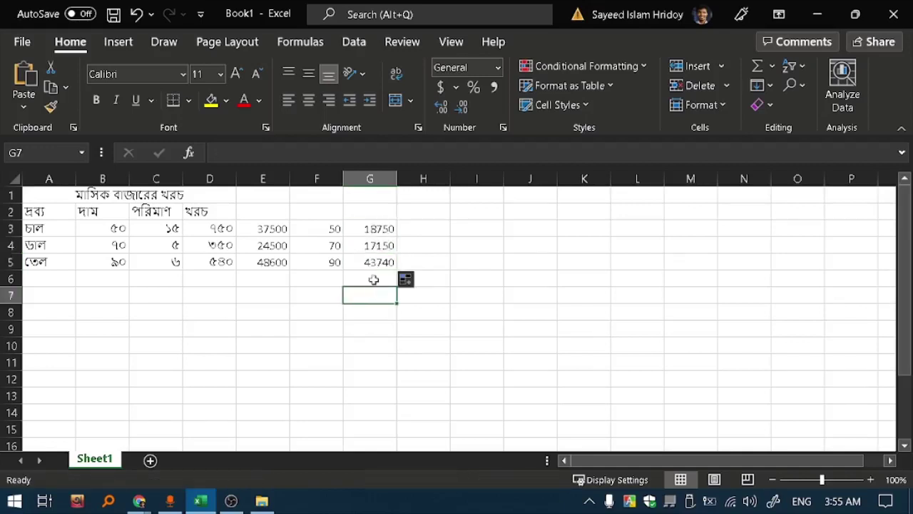
Step: Examine the filled percentage formulas in G3 to G5 and the cells that G4 refers to
double_click(364, 245)
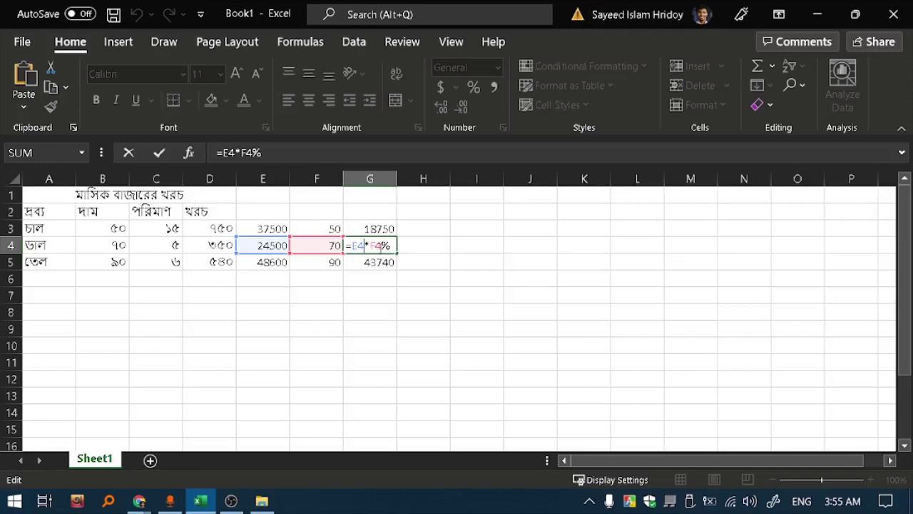
click(379, 280)
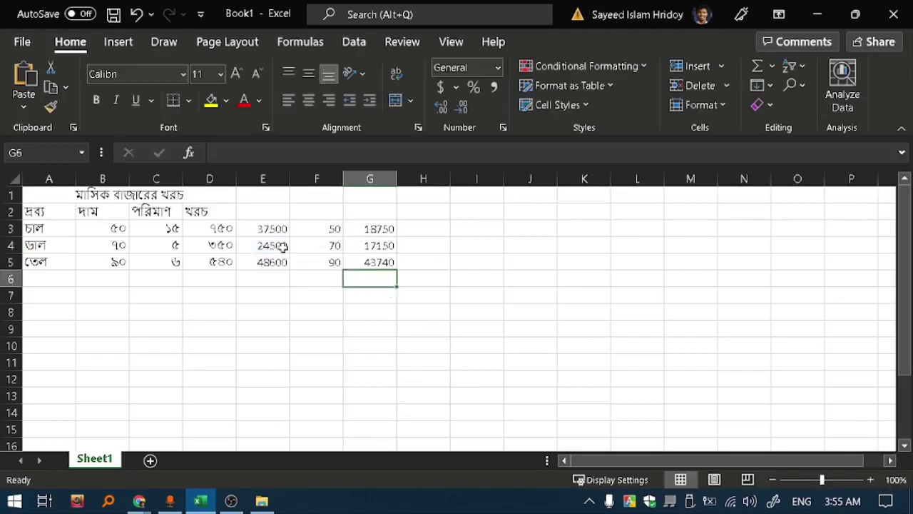
click(377, 260)
click(379, 244)
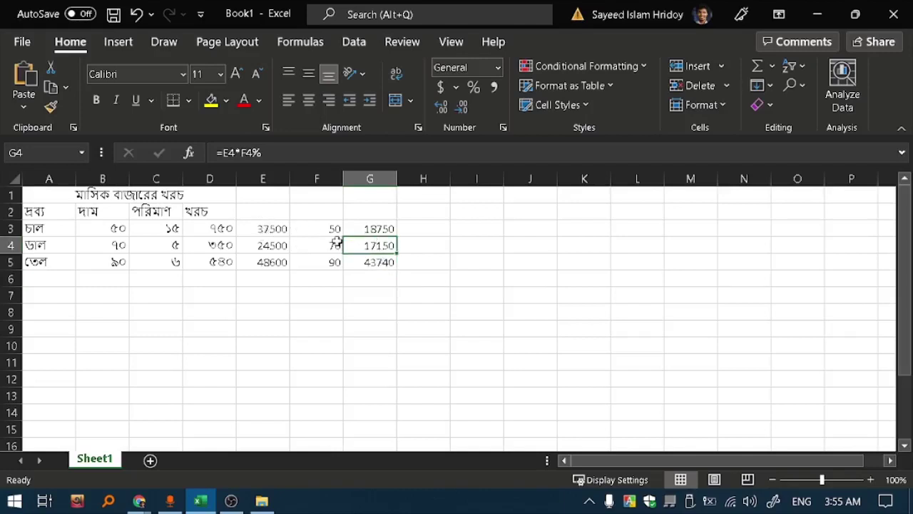
click(369, 228)
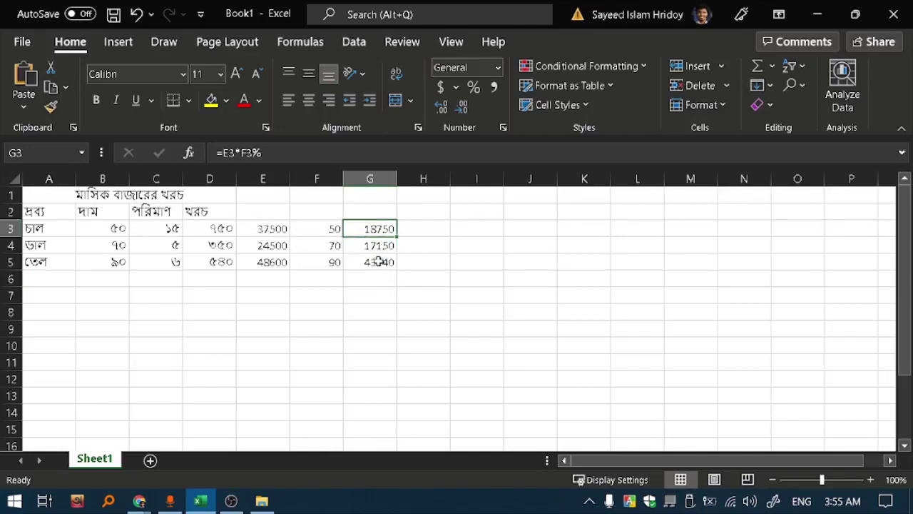
click(373, 250)
click(371, 262)
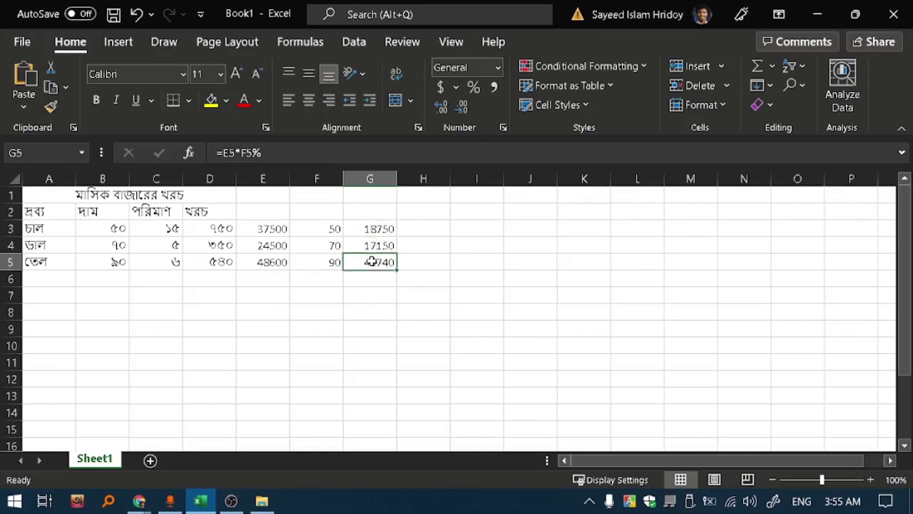
double_click(383, 264)
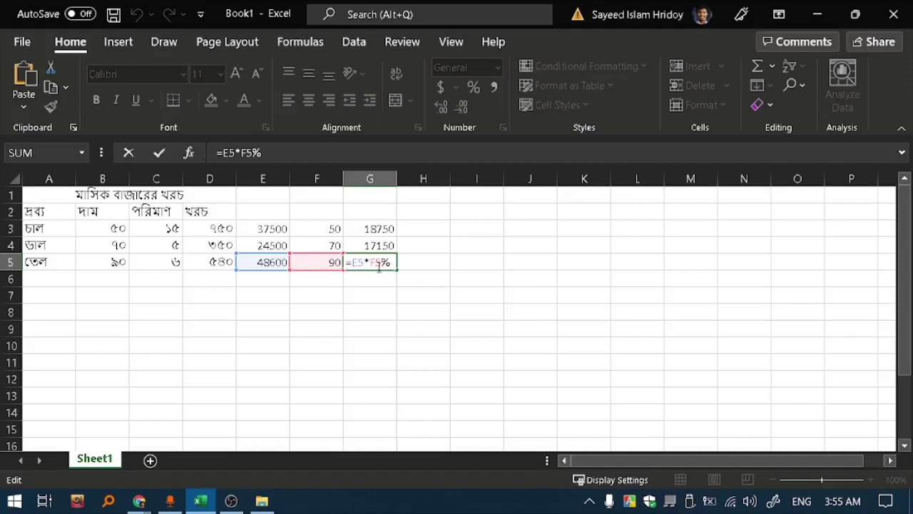
click(383, 293)
click(379, 264)
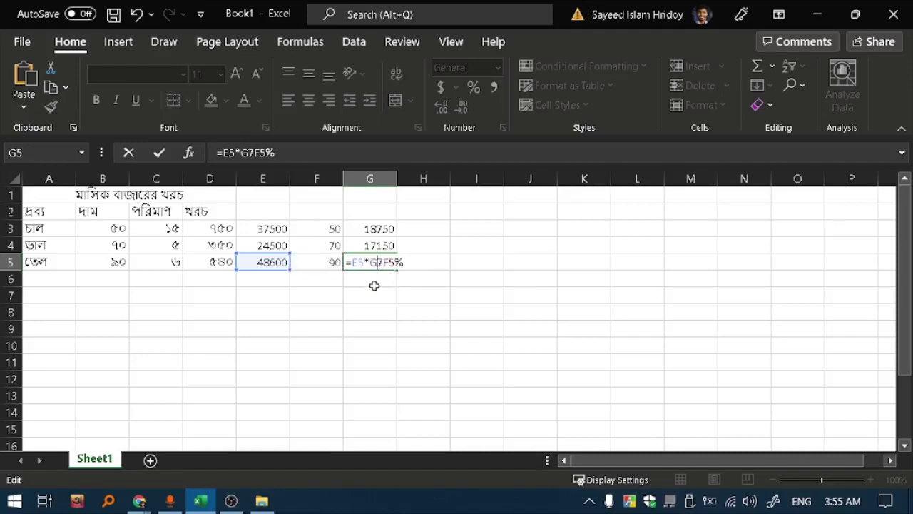
key(ctrl+z)
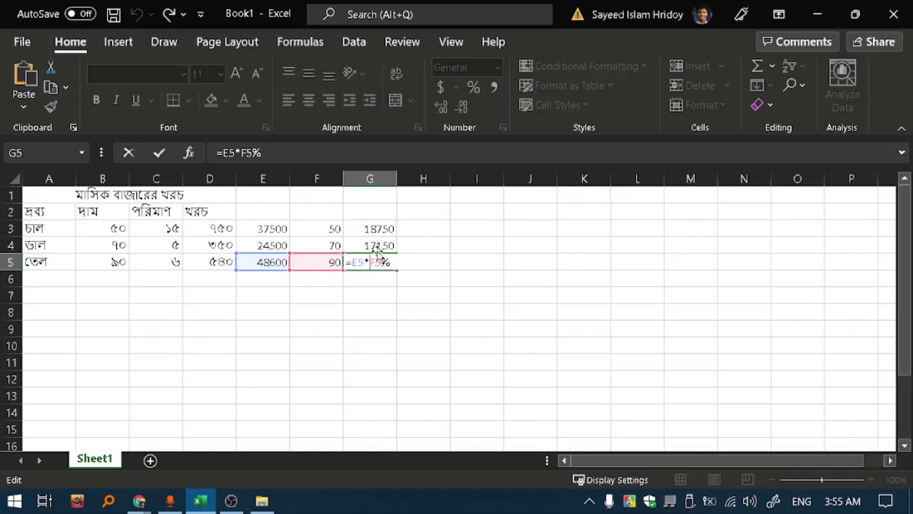
key(Return)
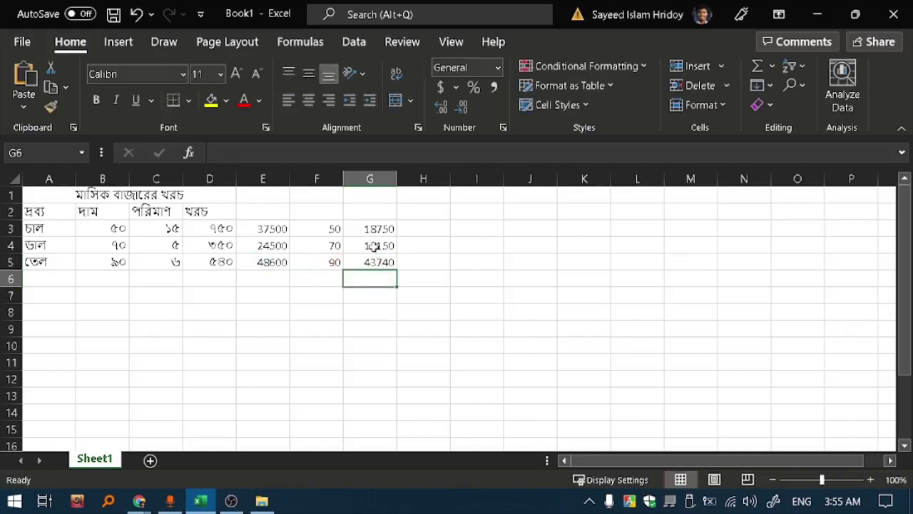
Step: Trace the E5 reference and the multiplication operator inside the G5 percentage formula, leaving the formula as it is
click(374, 246)
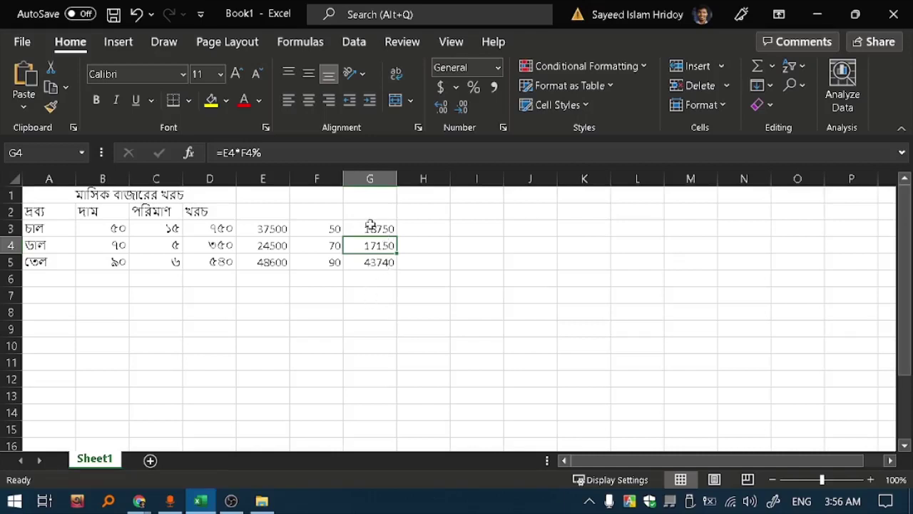
click(379, 262)
double_click(374, 261)
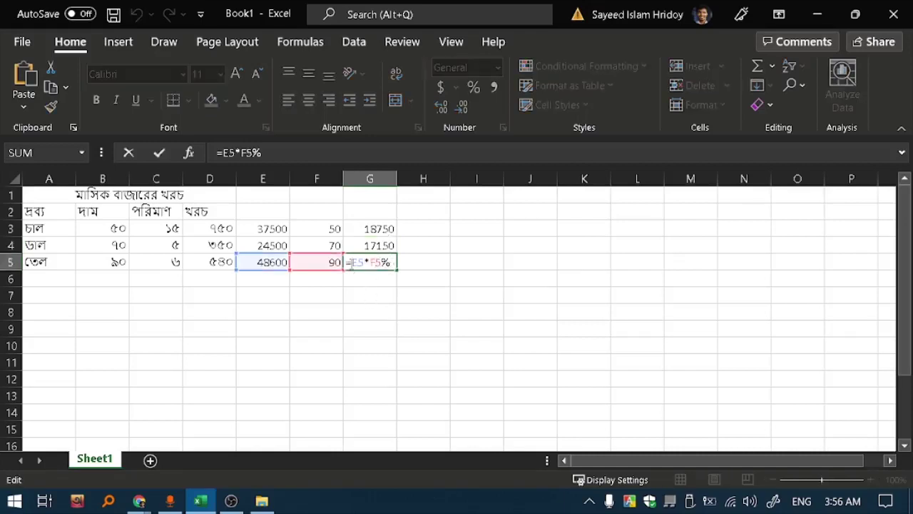
drag(355, 262, 364, 262)
drag(365, 262, 371, 264)
click(395, 278)
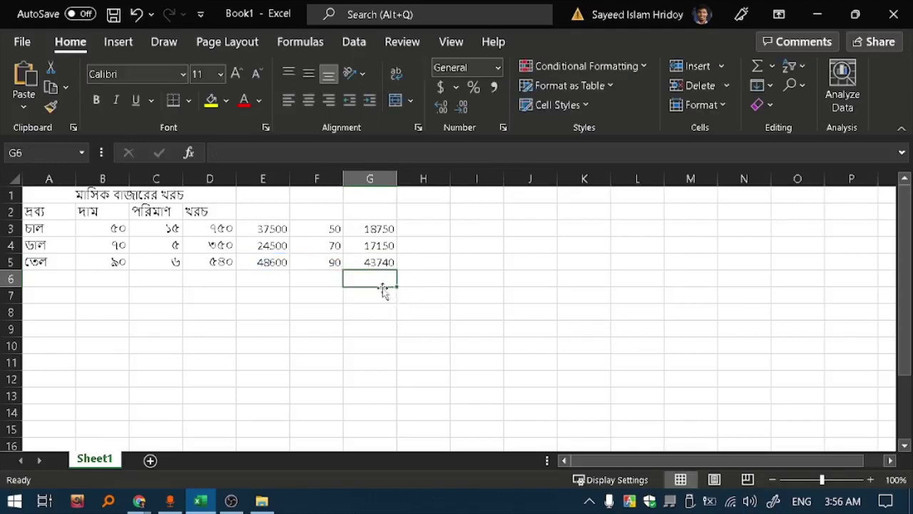
Step: Consult the percentage example in the textbook PDF in the browser, and enter 400 in E6 and 15 in F6 of the workbook
key(alt+Tab)
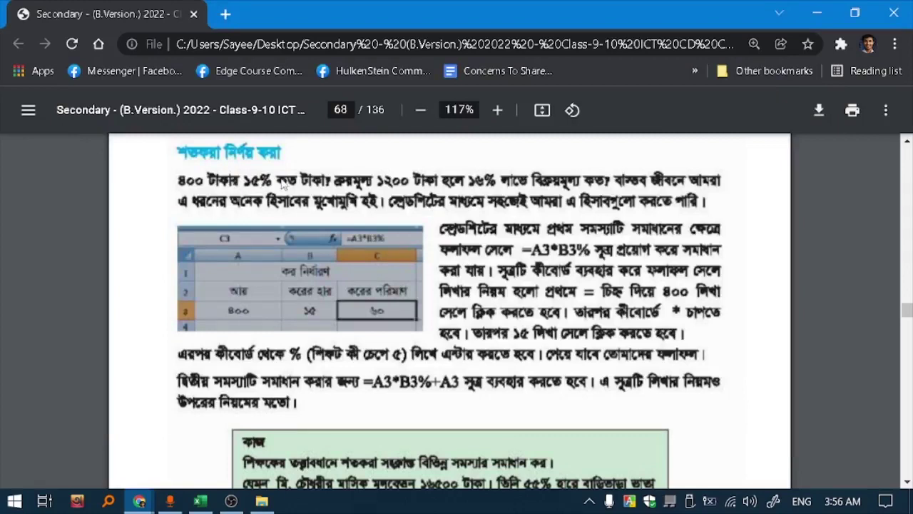
key(alt+Tab)
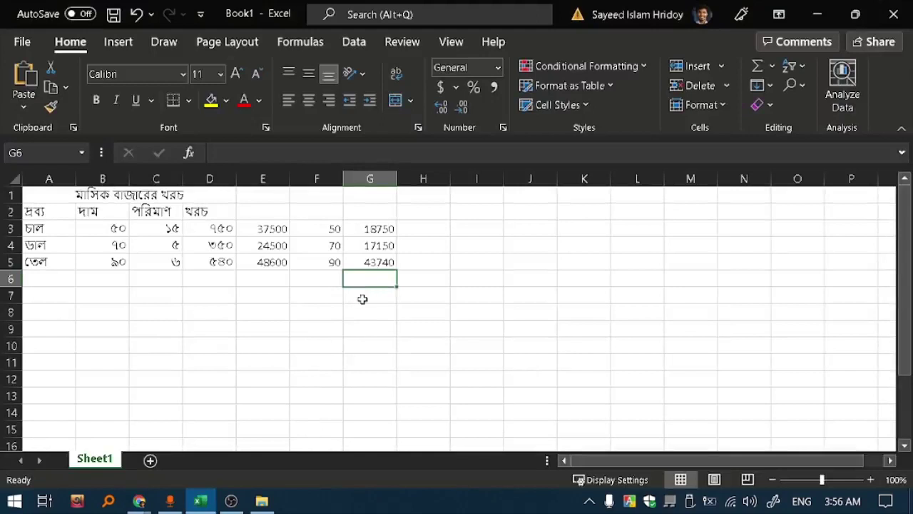
click(257, 284)
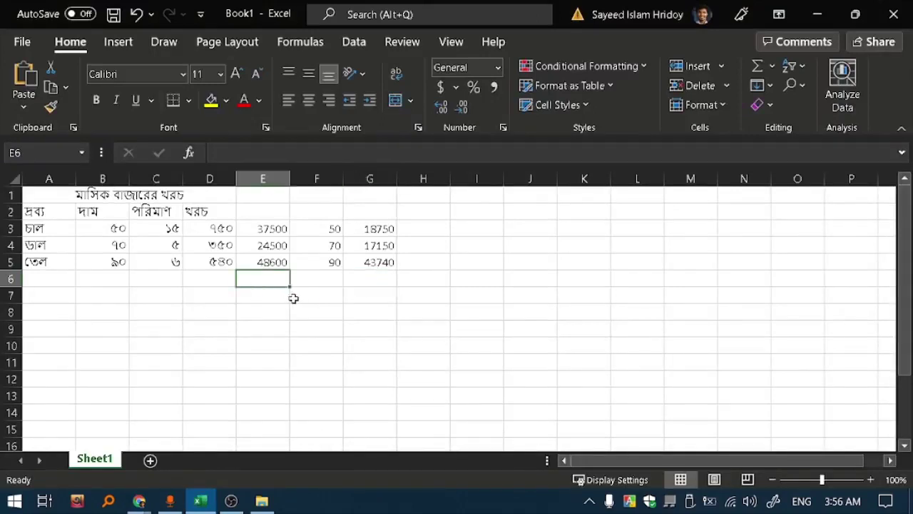
text(400)
click(317, 277)
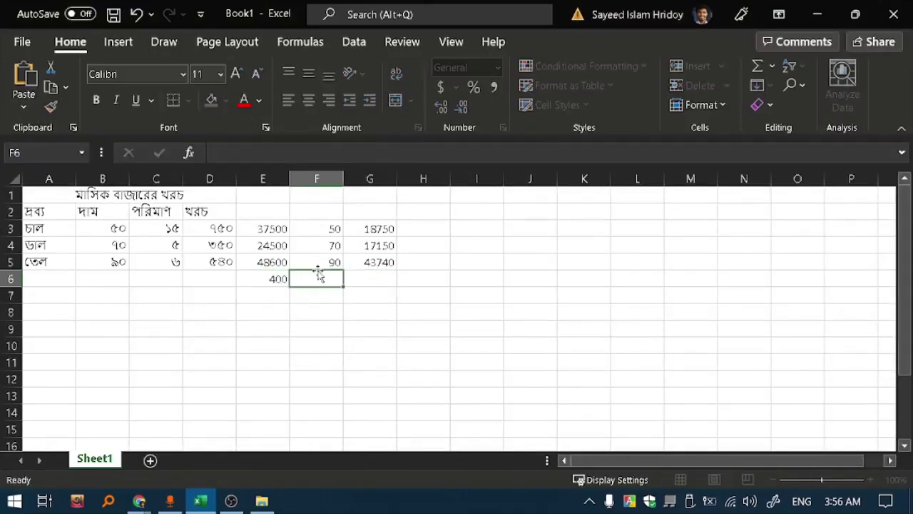
text(15)
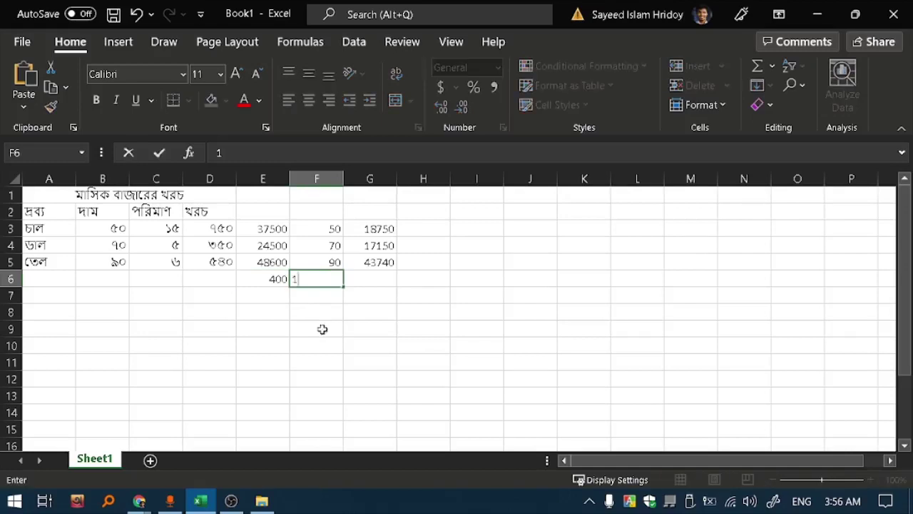
Step: Fill the percentage formula from G5 down to G6, and check the F6 input and the G6 formula
click(379, 261)
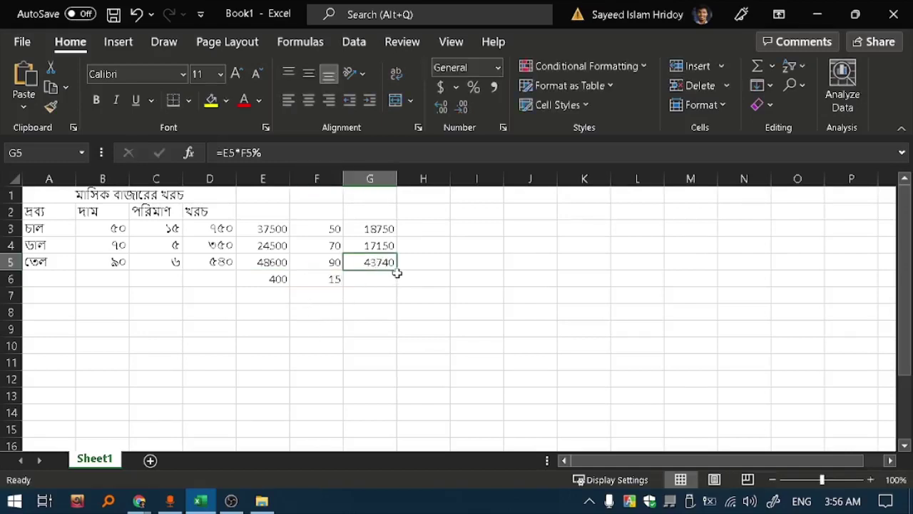
drag(397, 272, 397, 281)
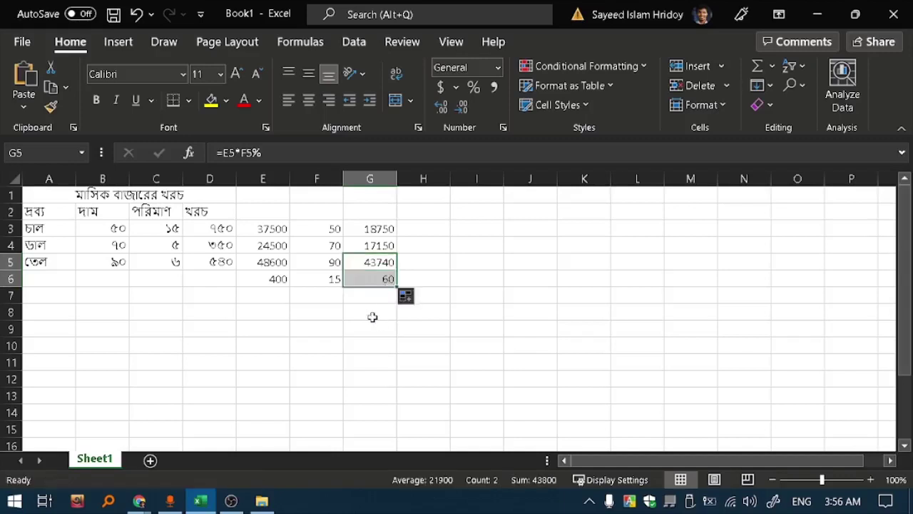
click(363, 310)
click(281, 293)
click(314, 283)
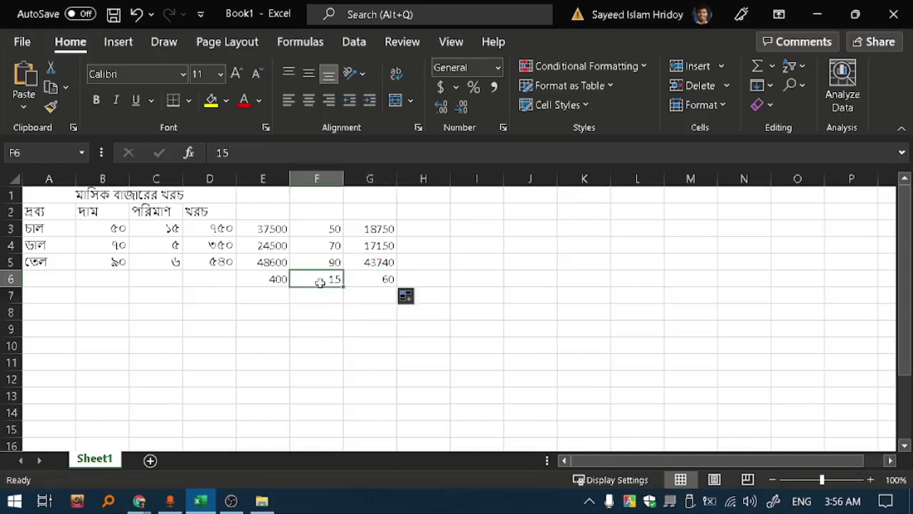
click(377, 280)
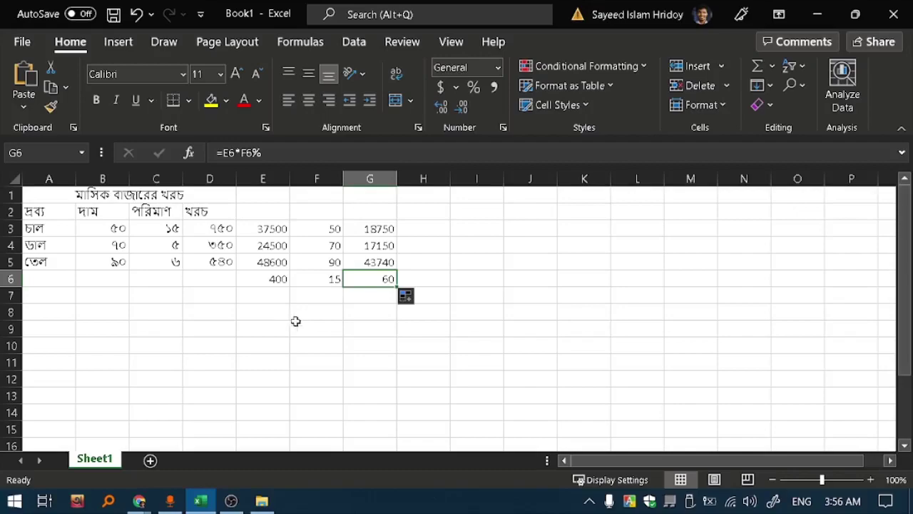
Step: Read the percentage problems in the textbook PDF in the browser, and return to the workbook with the empty cell F7 selected
key(alt+Tab)
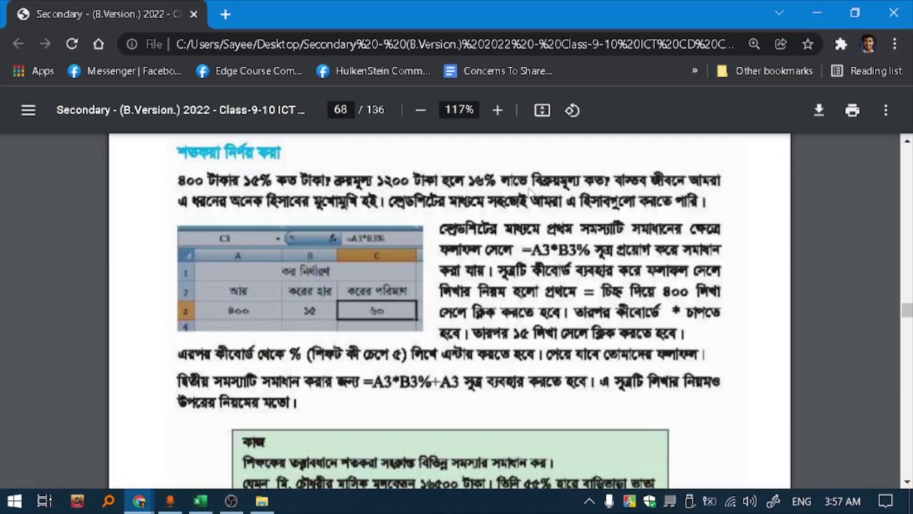
key(alt+Tab)
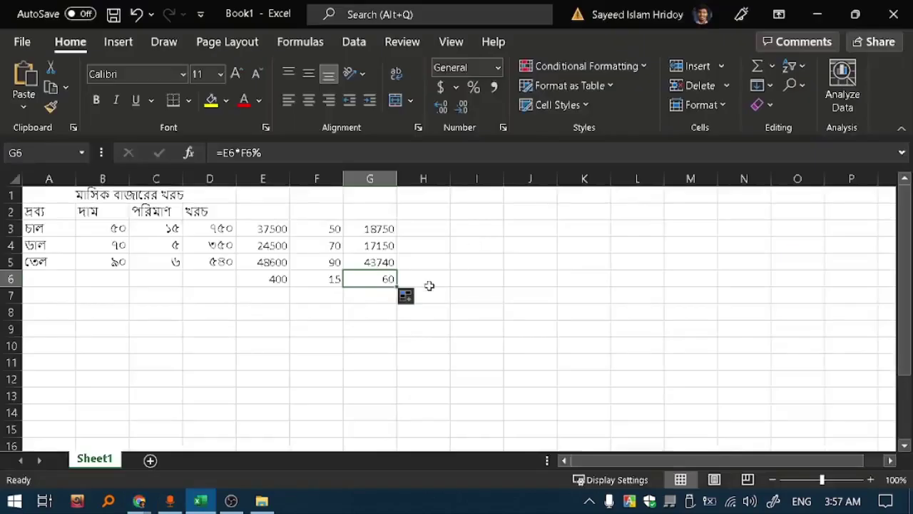
click(328, 299)
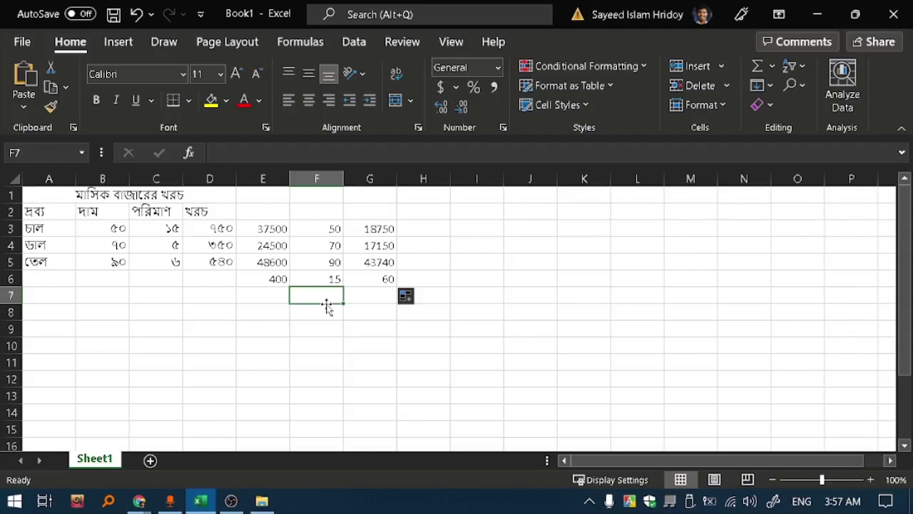
Step: Enter 1200 in F9 and, after consulting the percentage problem in the textbook PDF in the browser, 16 in G9
click(325, 330)
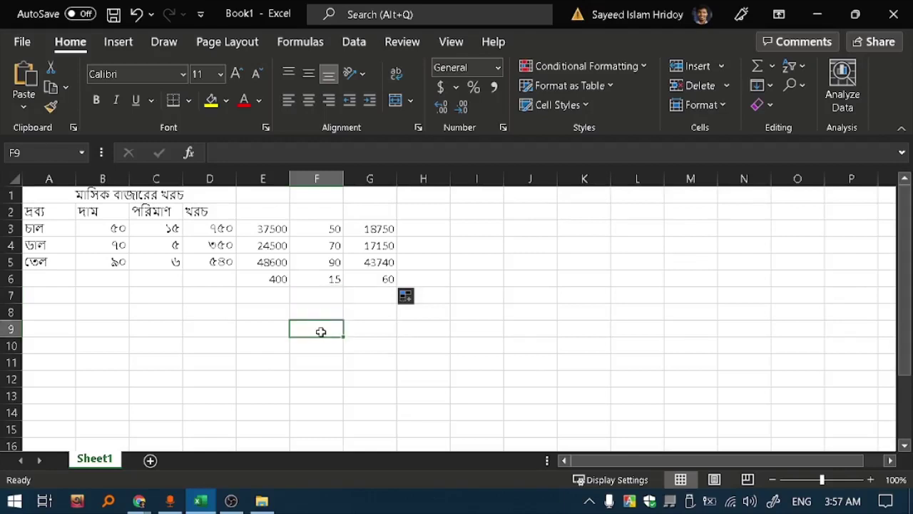
text(1200)
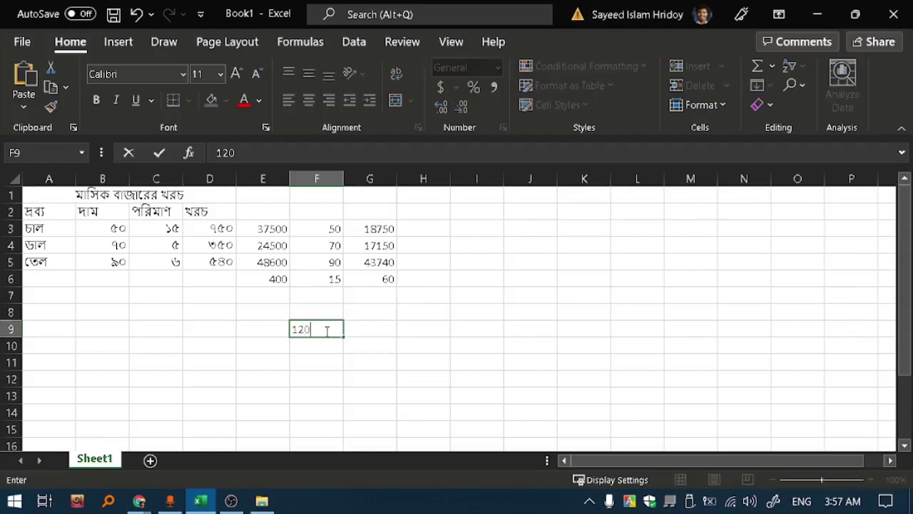
click(367, 332)
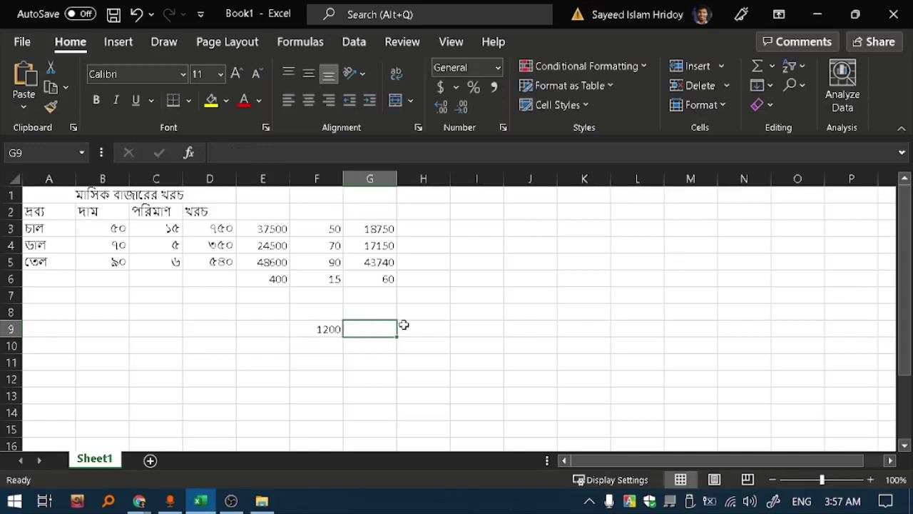
click(429, 328)
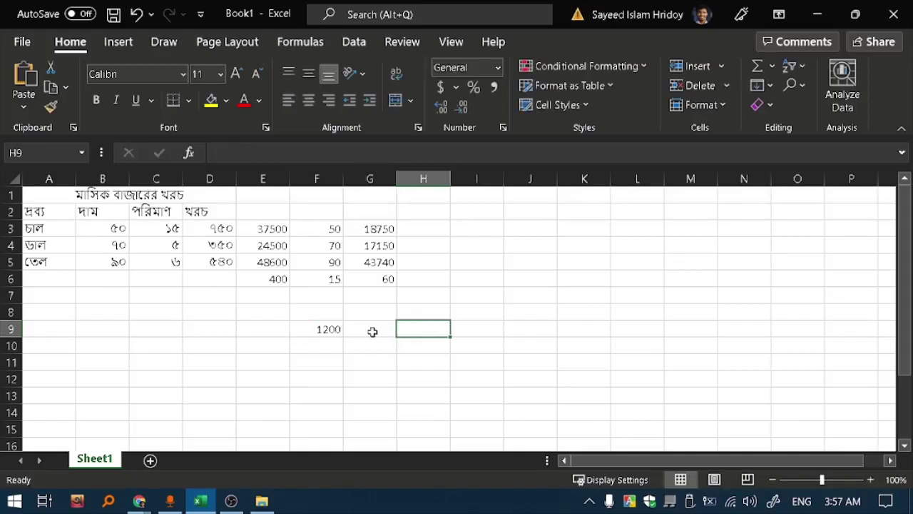
click(371, 332)
key(alt+Tab)
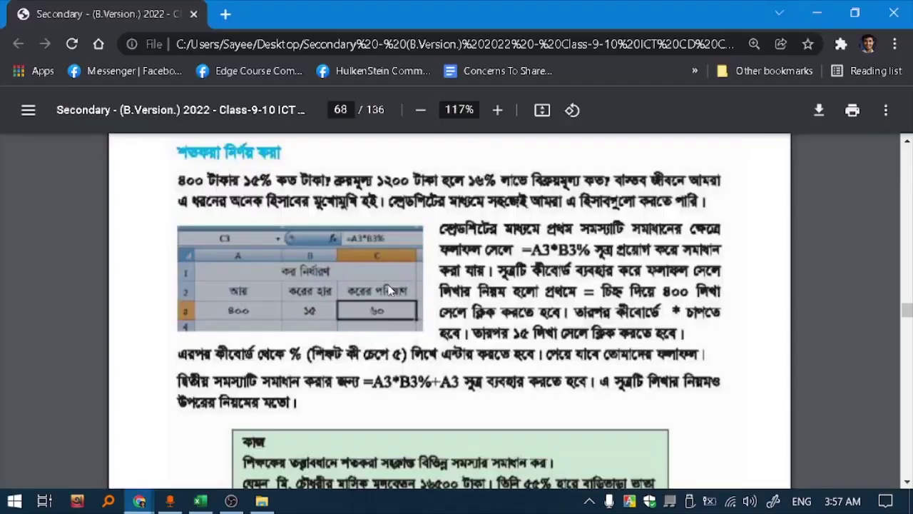
key(alt+Tab)
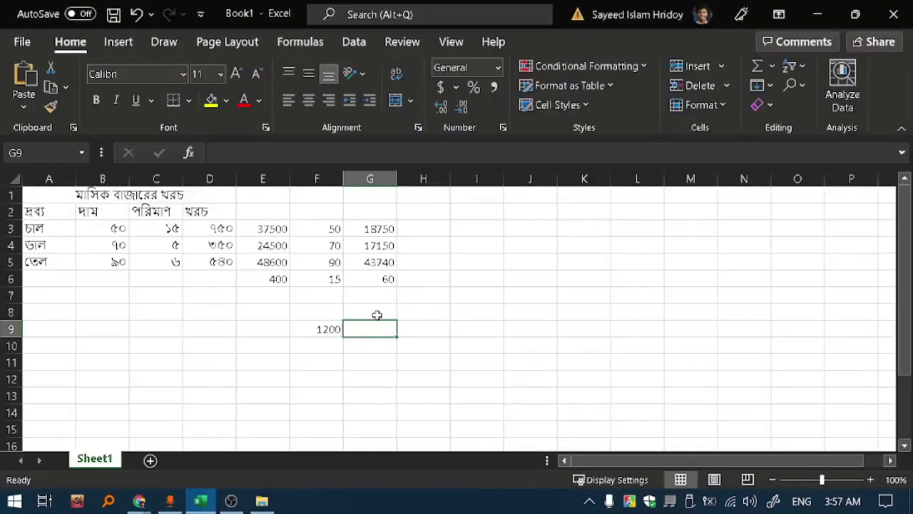
text(16)
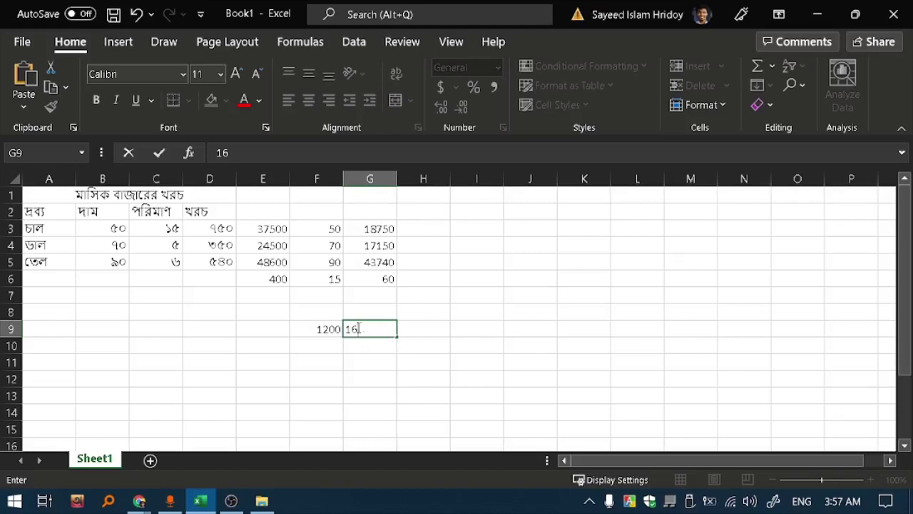
click(412, 329)
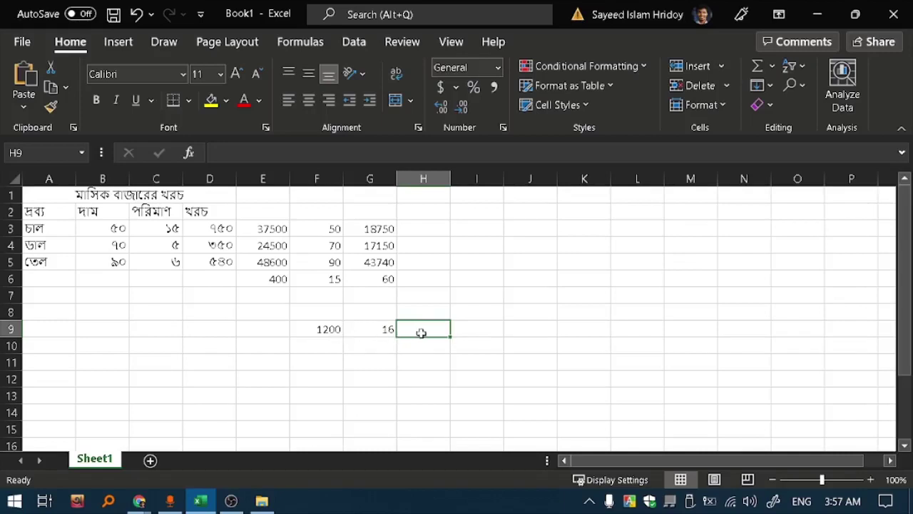
Step: Enter the selling price formula =1200+1200*16% in H9, using literal numbers
double_click(411, 326)
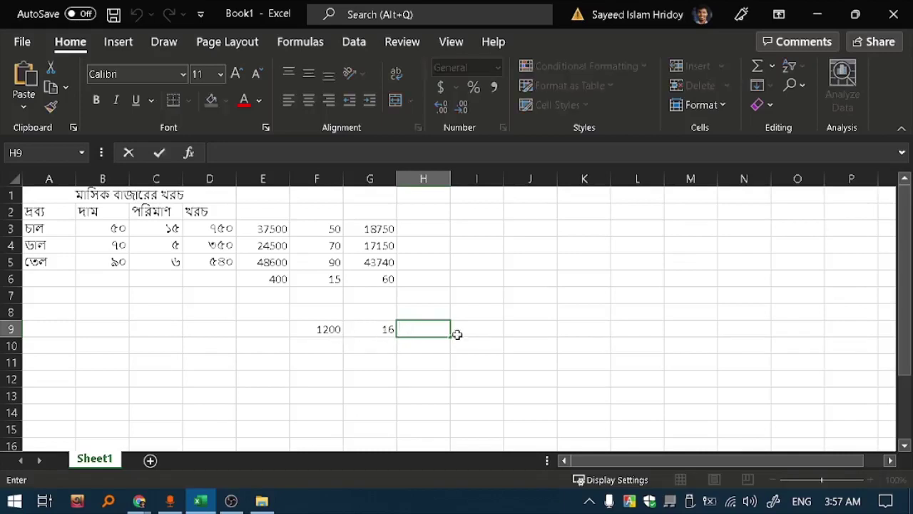
text(=)
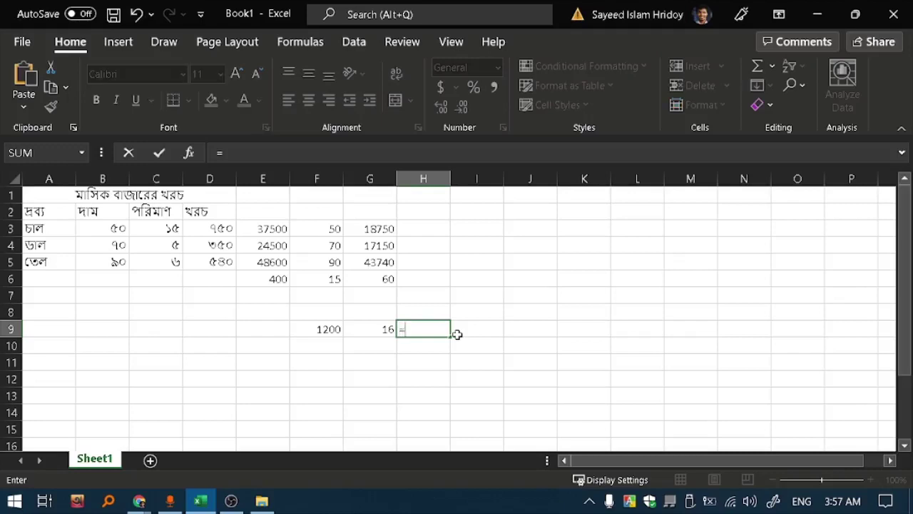
text(1200+)
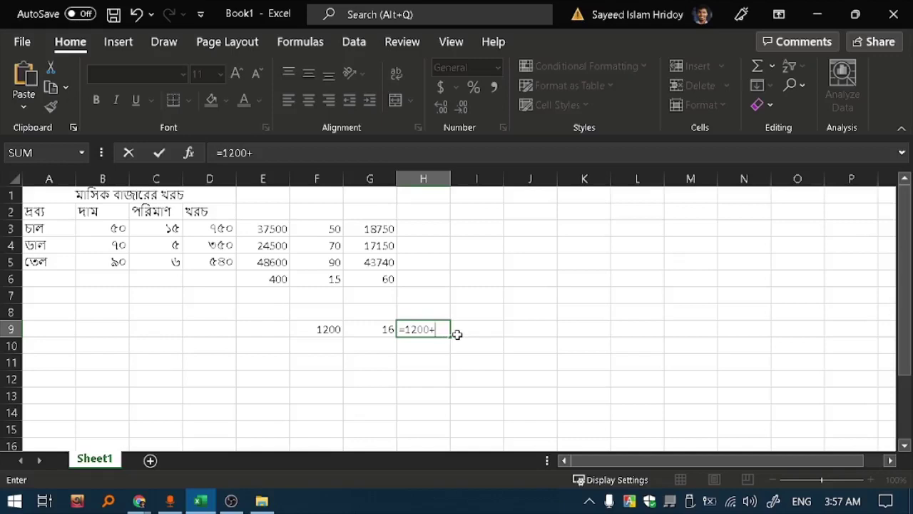
text(200*)
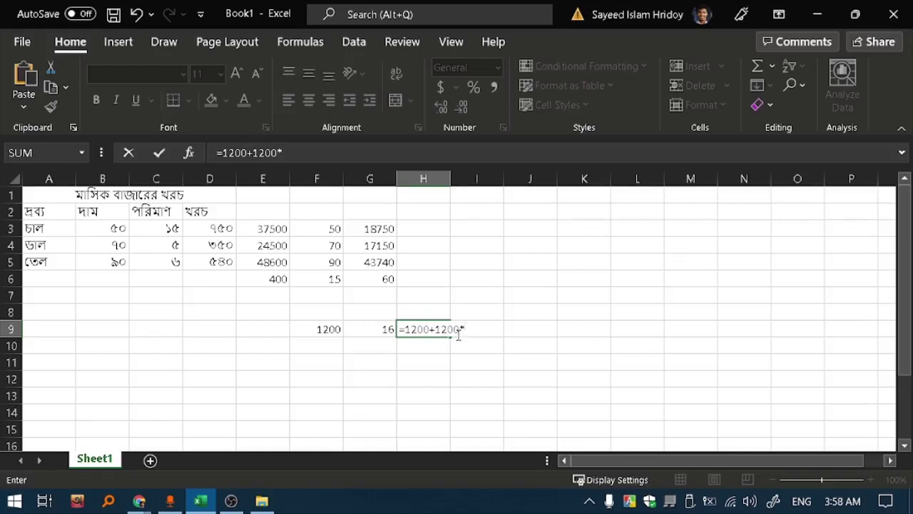
text(16%)
key(Return)
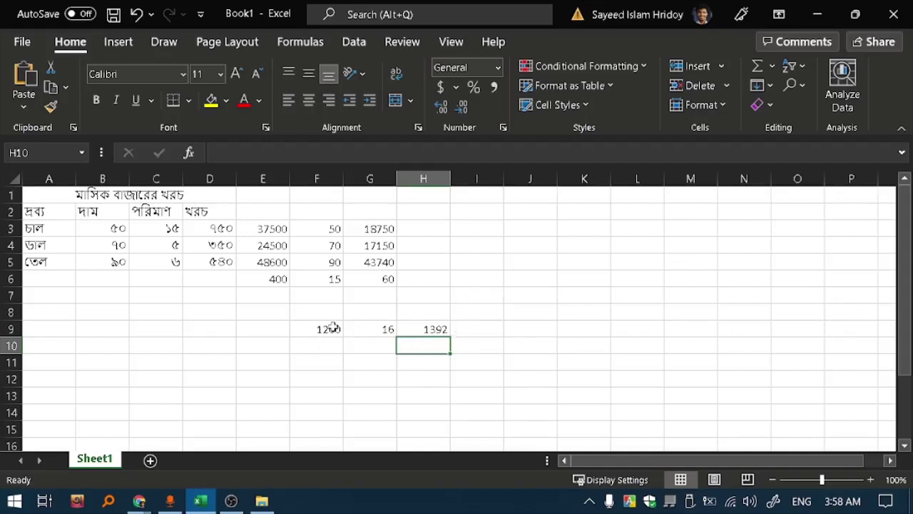
Step: Compare the literal-number formula in H9 with the F6 input and the cell-reference formula in G6
click(387, 329)
double_click(426, 329)
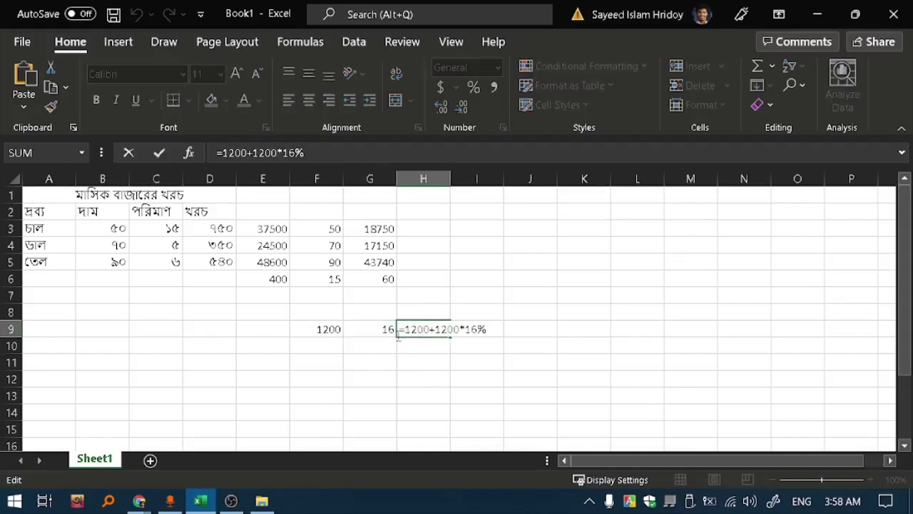
click(332, 279)
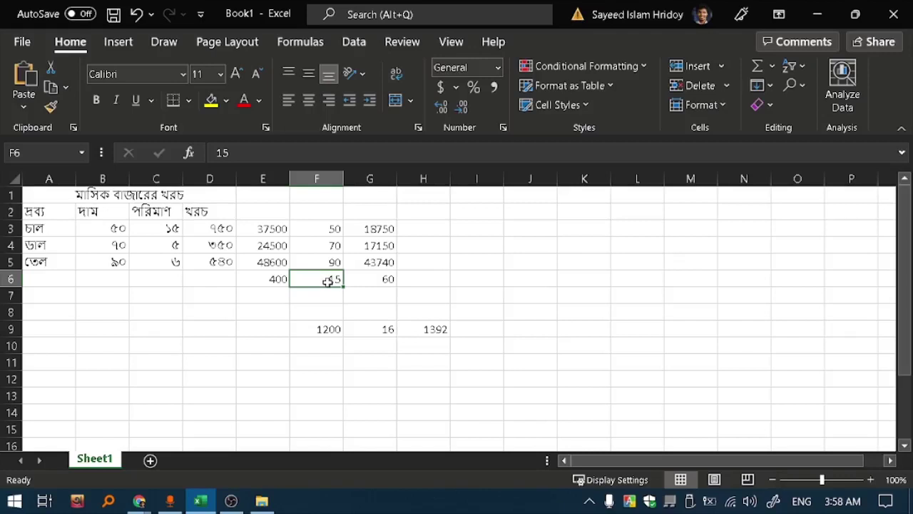
click(383, 285)
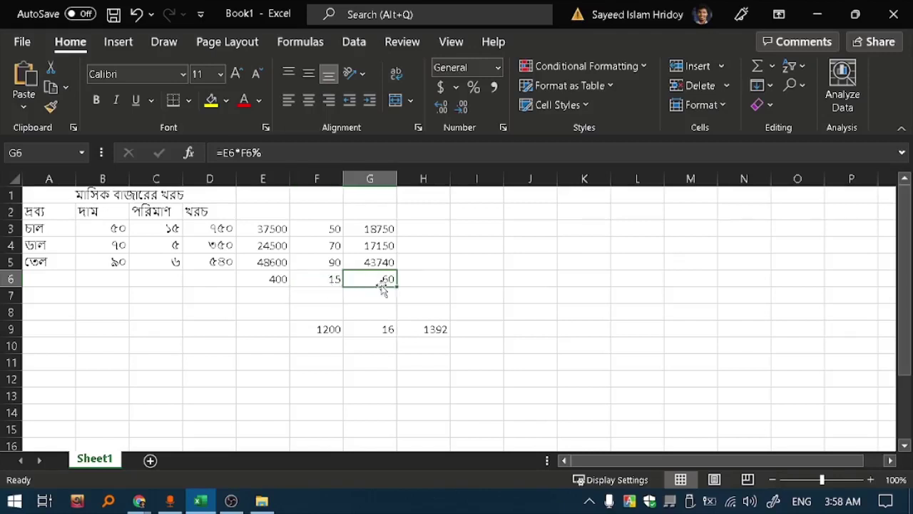
double_click(418, 282)
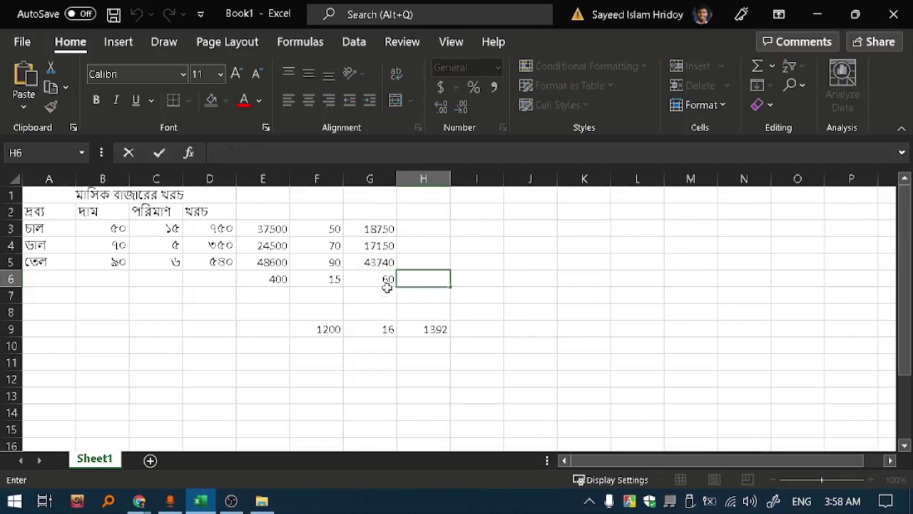
click(428, 329)
double_click(430, 329)
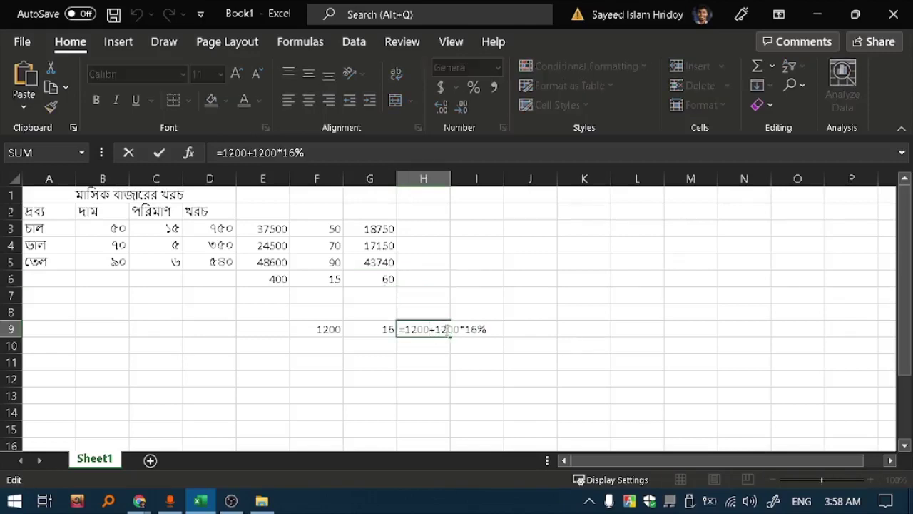
key(Return)
Step: Fill the H9 formula up to H6, and clear the copies in H8 and H7
click(442, 329)
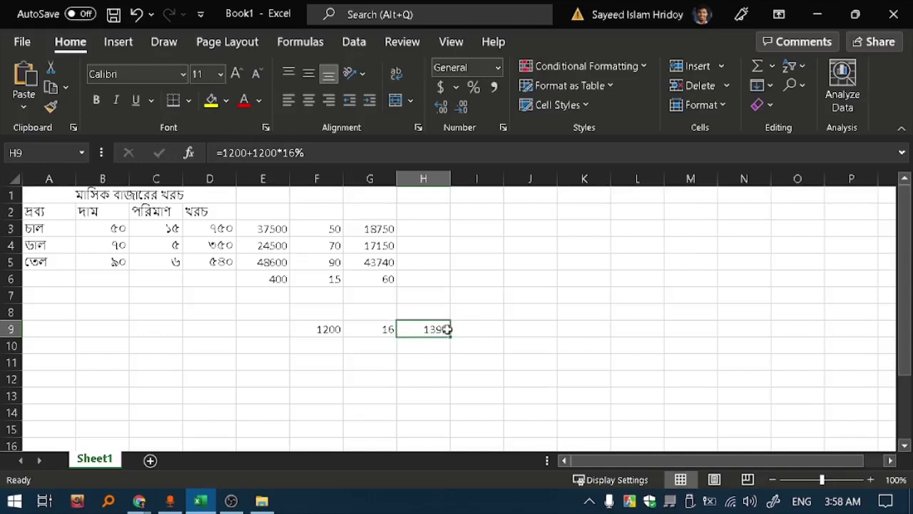
drag(451, 340, 444, 275)
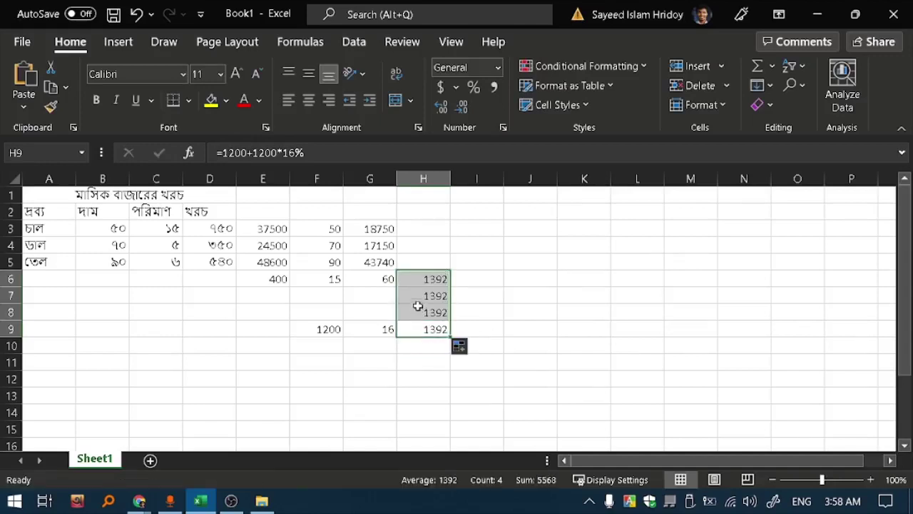
click(422, 299)
click(428, 317)
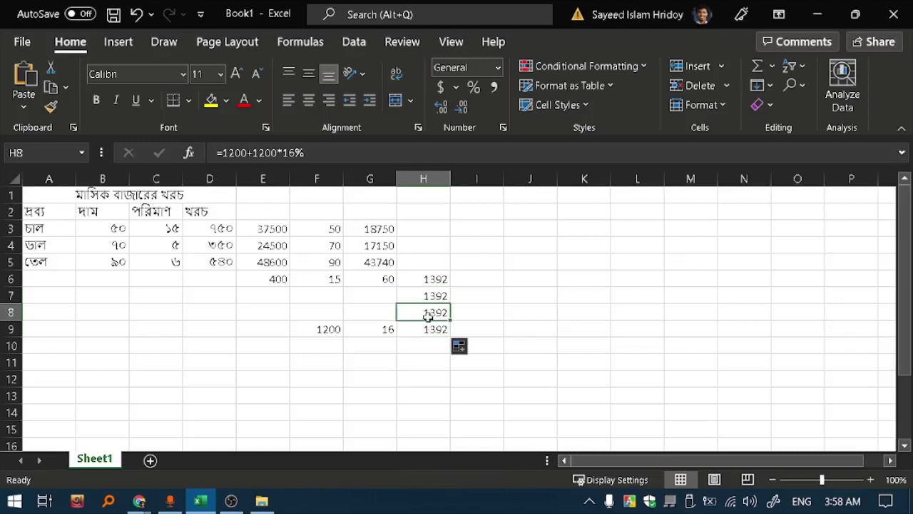
key(Delete)
click(425, 297)
key(Delete)
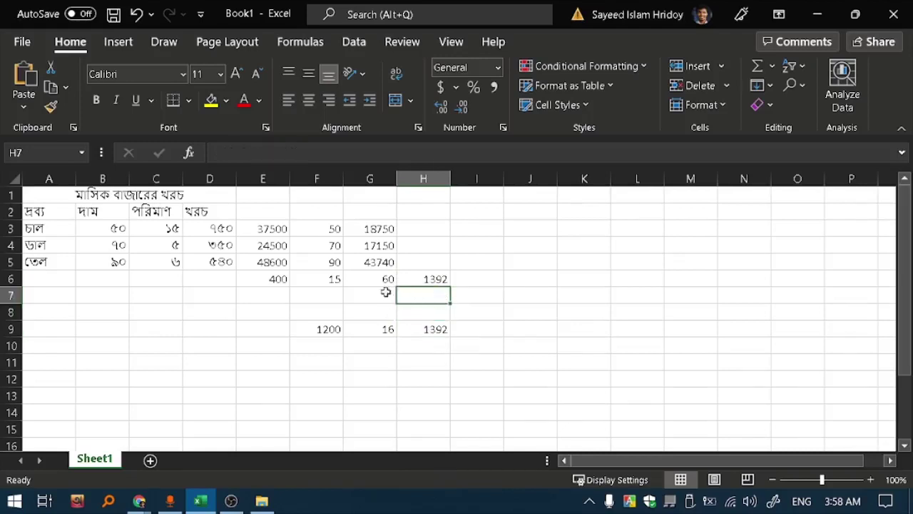
Step: Check the formula copied into H6 against the percentage formula in G6
click(434, 279)
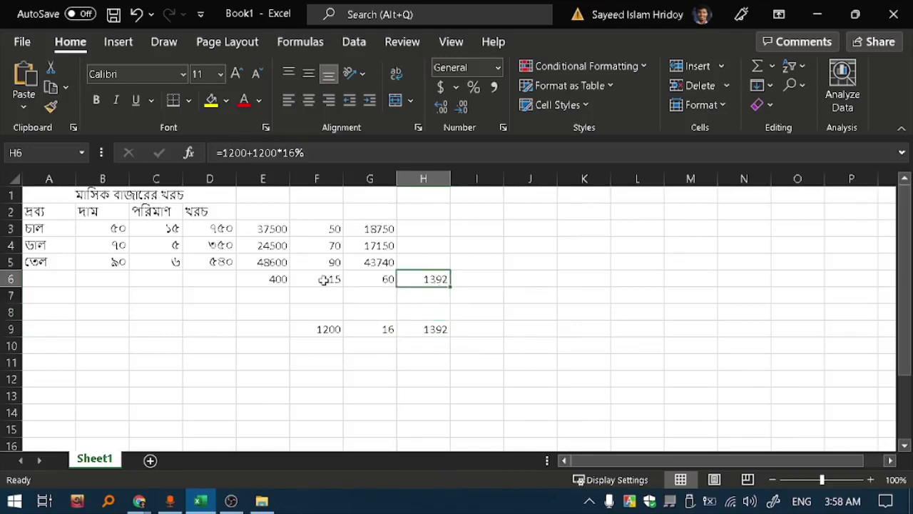
click(378, 280)
click(436, 279)
Step: Replace the formula in H9 with the cell-reference version =F9+F9*G9%
click(434, 332)
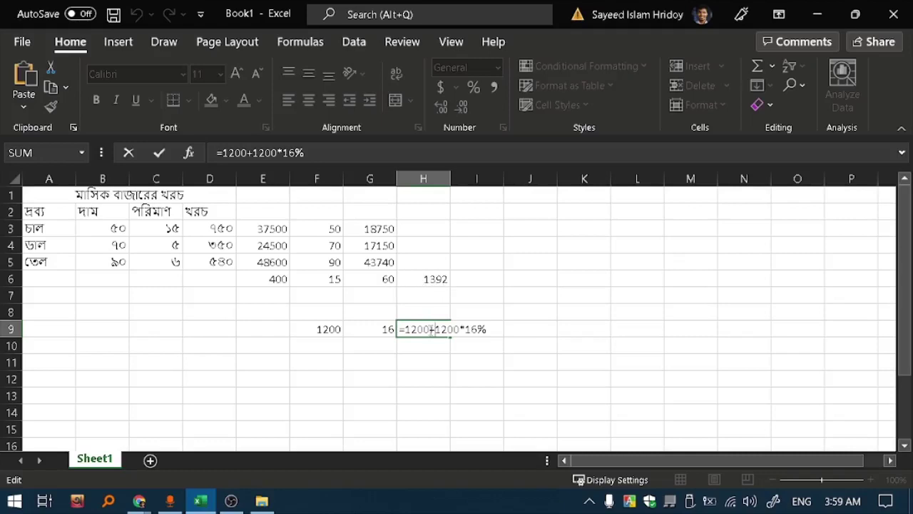
click(488, 329)
key(BackSpace)
key(BackSpace)
key(BackSpace)
key(BackSpace)
key(BackSpace)
key(BackSpace)
key(BackSpace)
key(BackSpace)
key(BackSpace)
key(BackSpace)
key(BackSpace)
key(BackSpace)
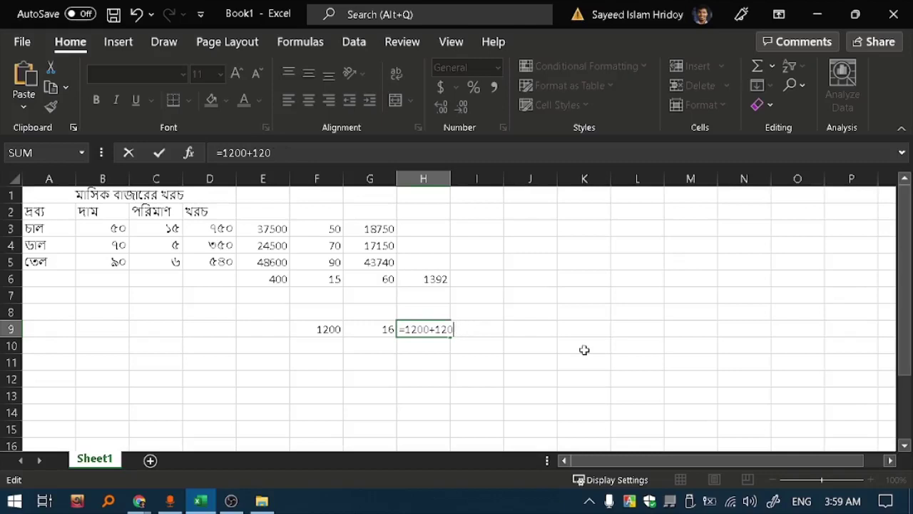
key(BackSpace)
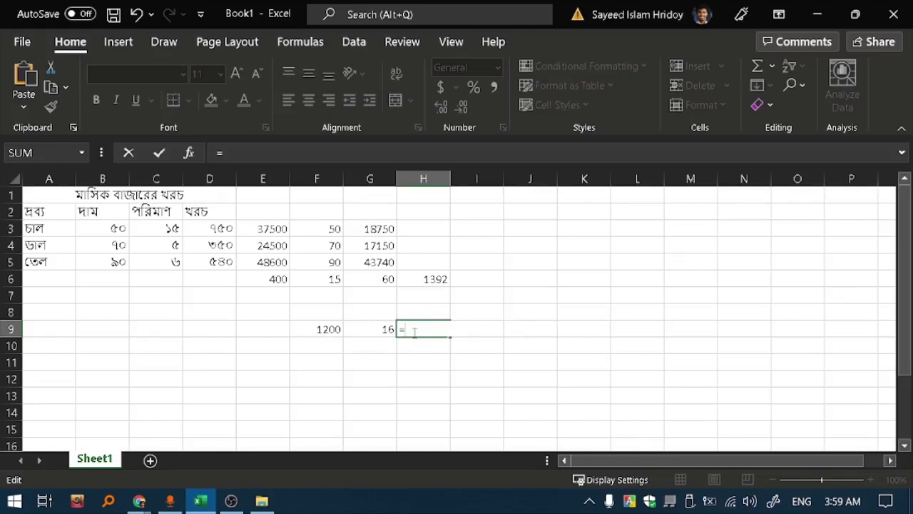
click(317, 329)
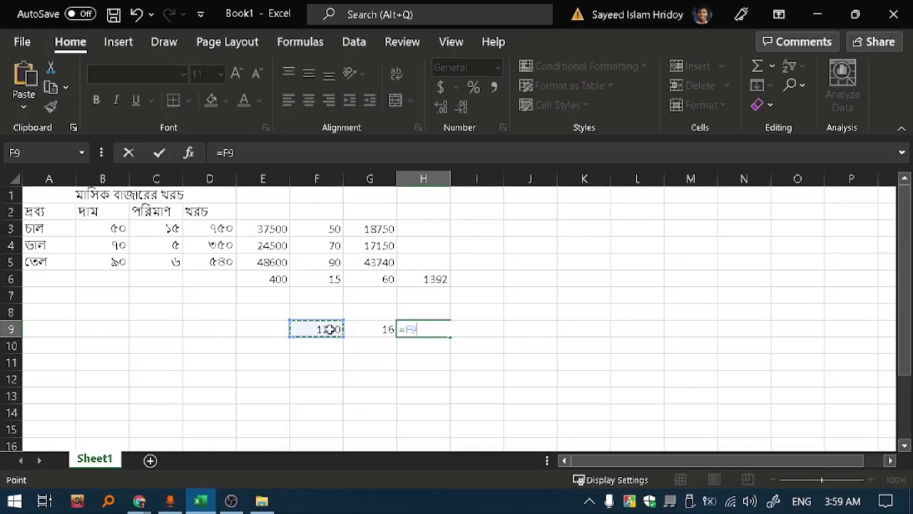
text(+)
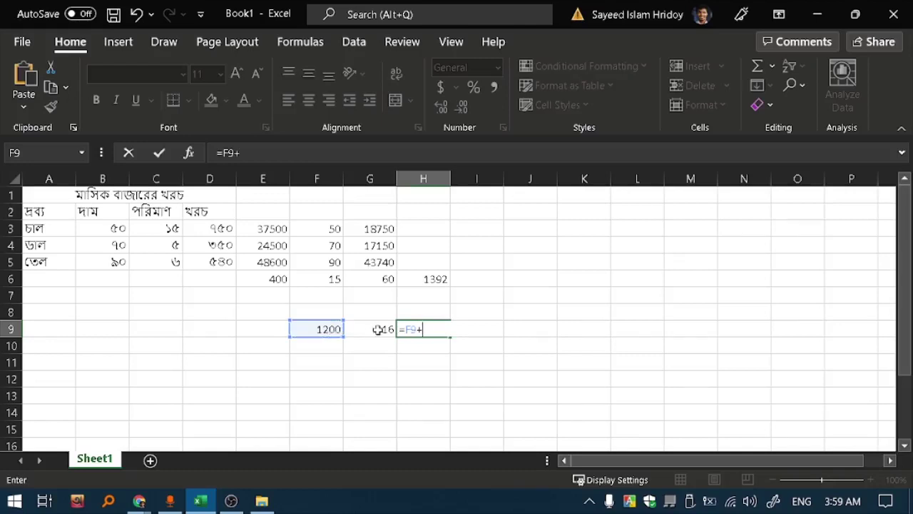
click(330, 329)
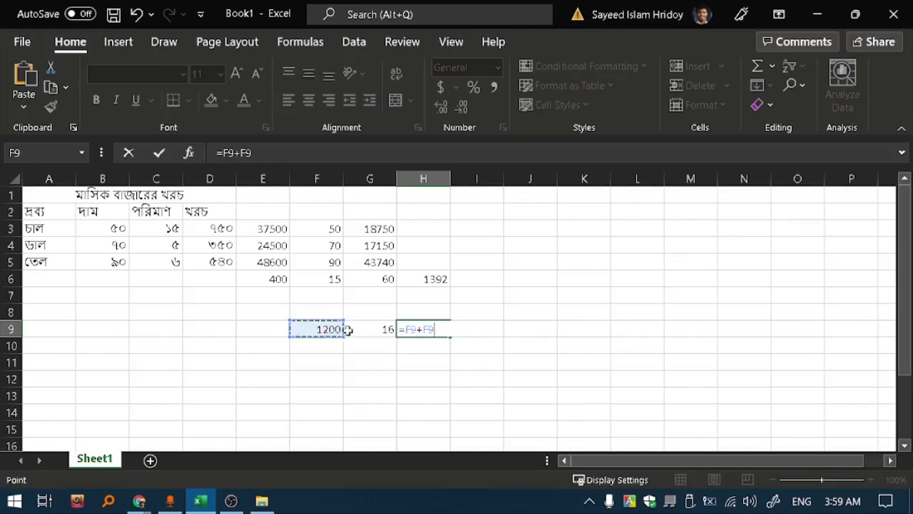
text(*)
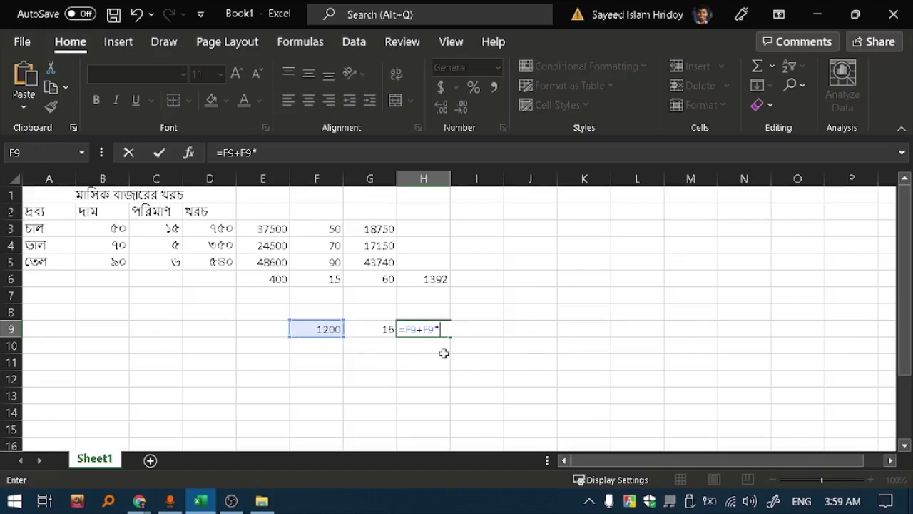
click(383, 329)
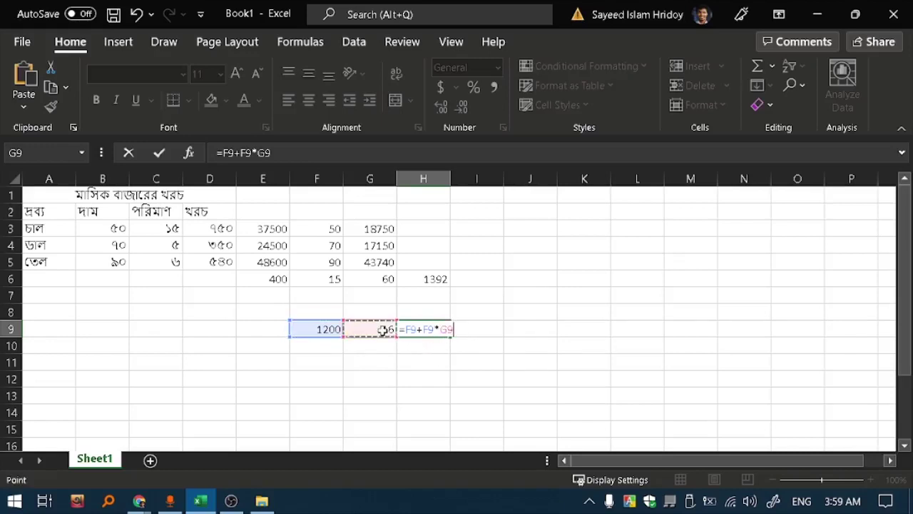
text(%)
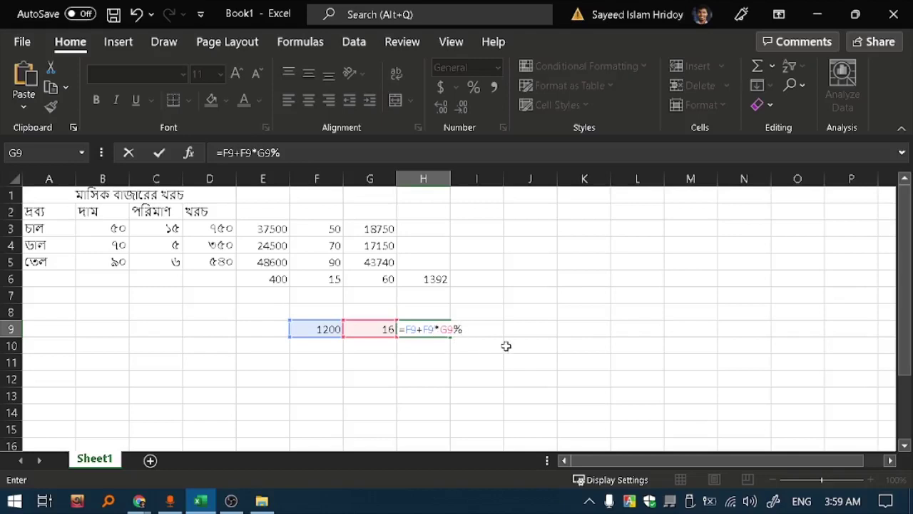
key(Return)
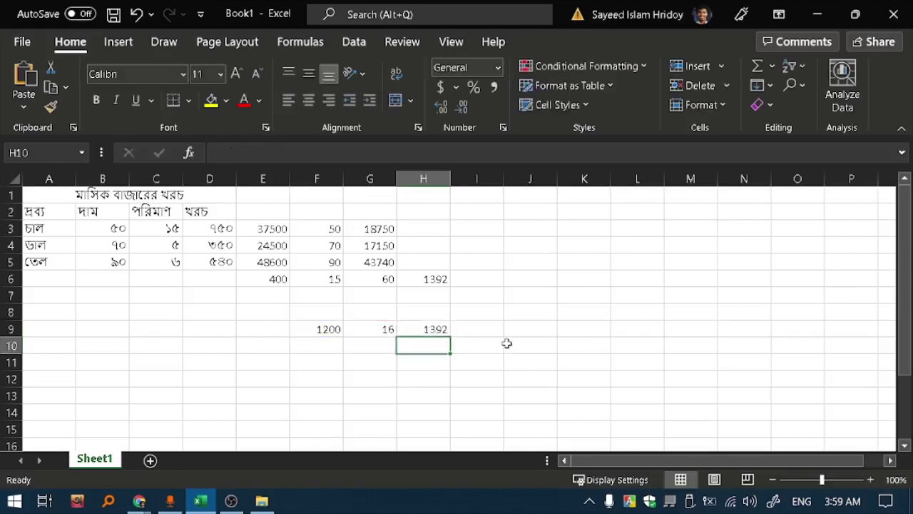
Step: Fill the cell-reference formula from H9 up to H6, and check the copy in H7
click(438, 329)
drag(452, 337, 443, 282)
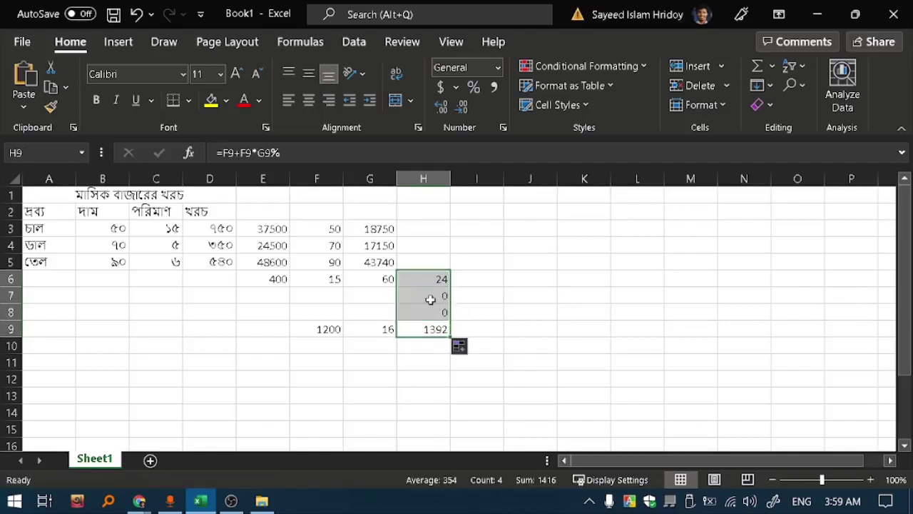
click(428, 295)
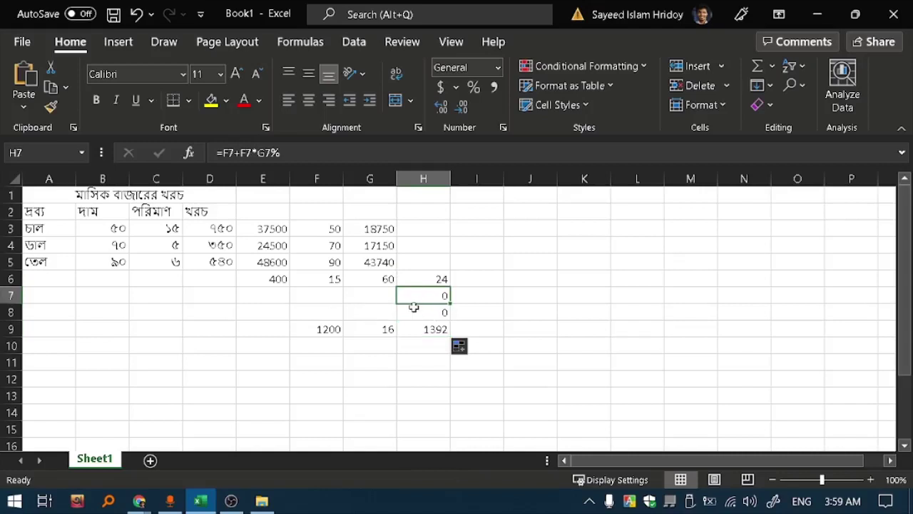
Step: Check the copied formula in H6 against its source cells F6 and G6, and inspect the percentage in G9
click(423, 278)
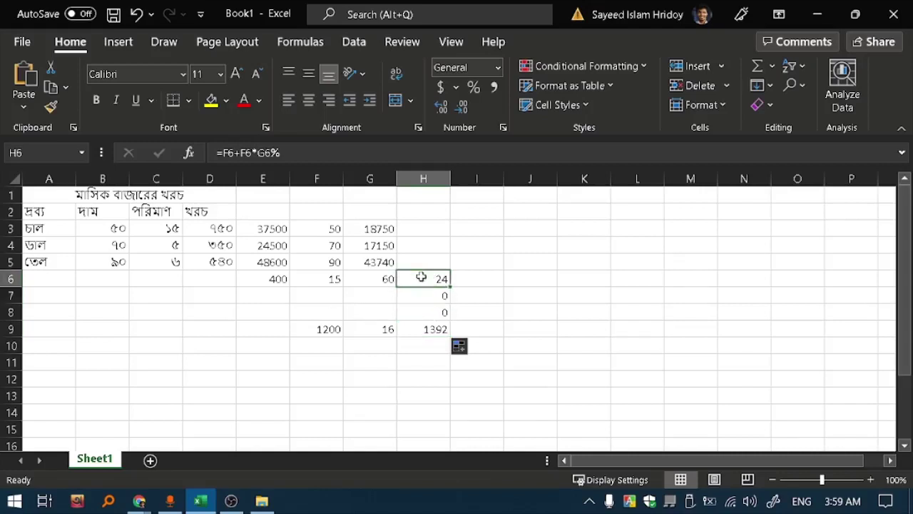
click(336, 278)
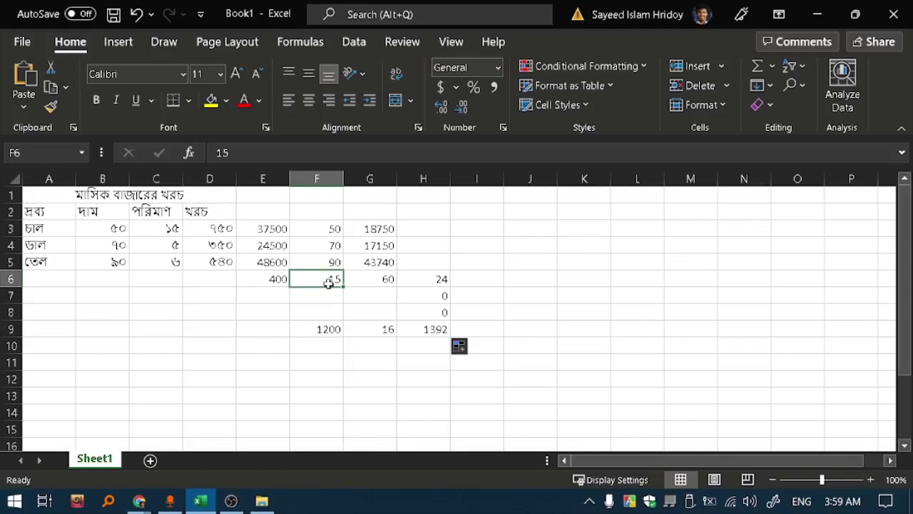
click(367, 283)
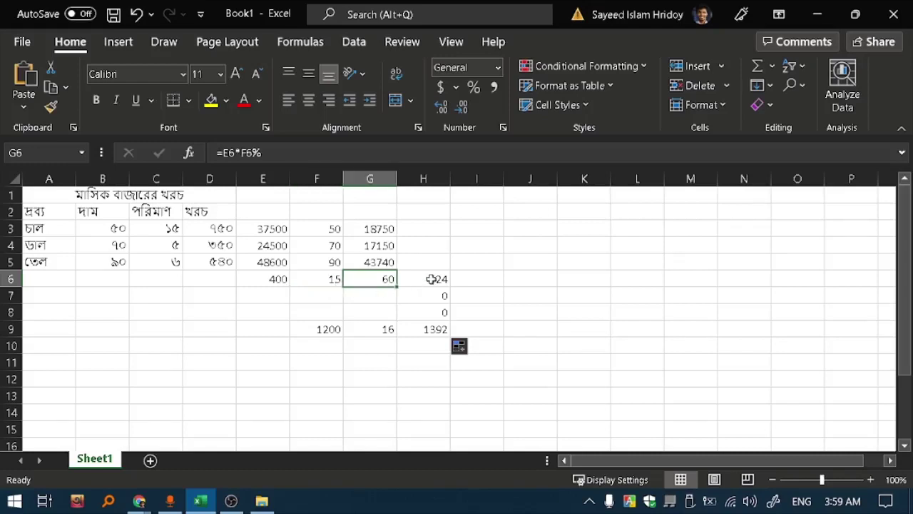
click(430, 278)
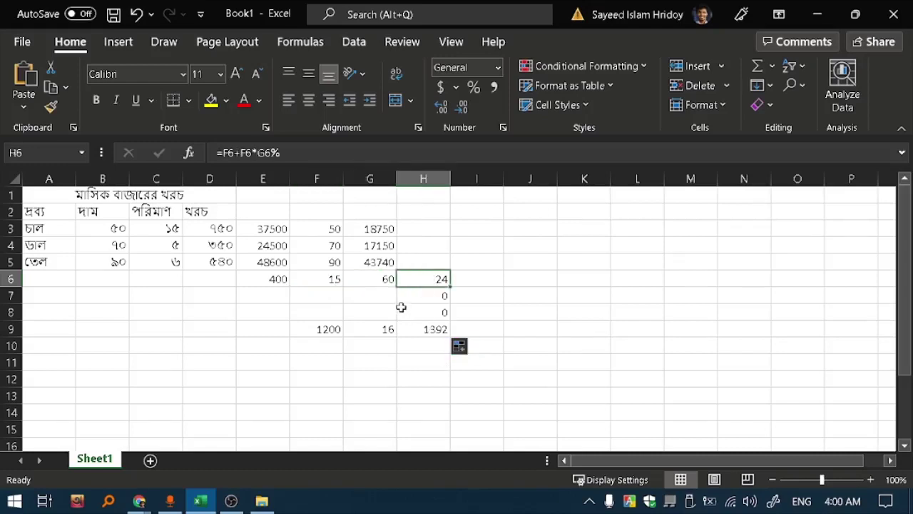
click(383, 327)
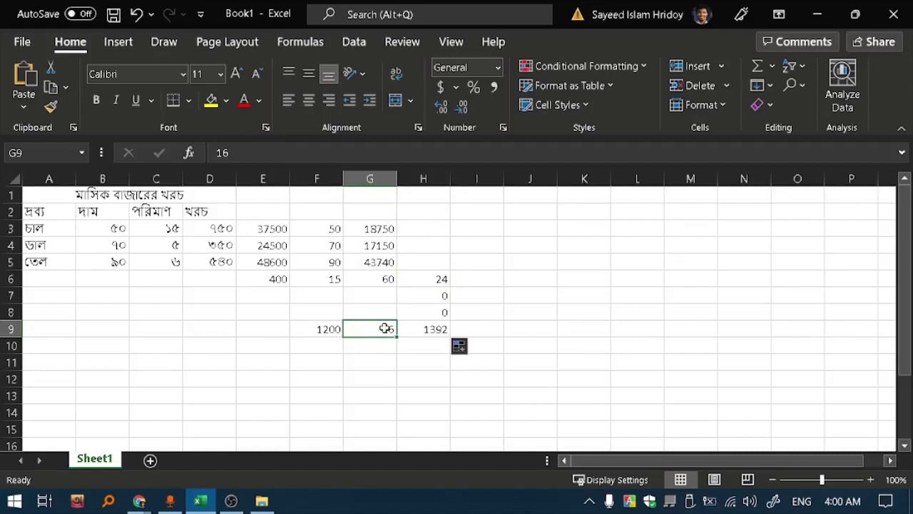
click(365, 300)
click(368, 330)
click(370, 361)
click(373, 411)
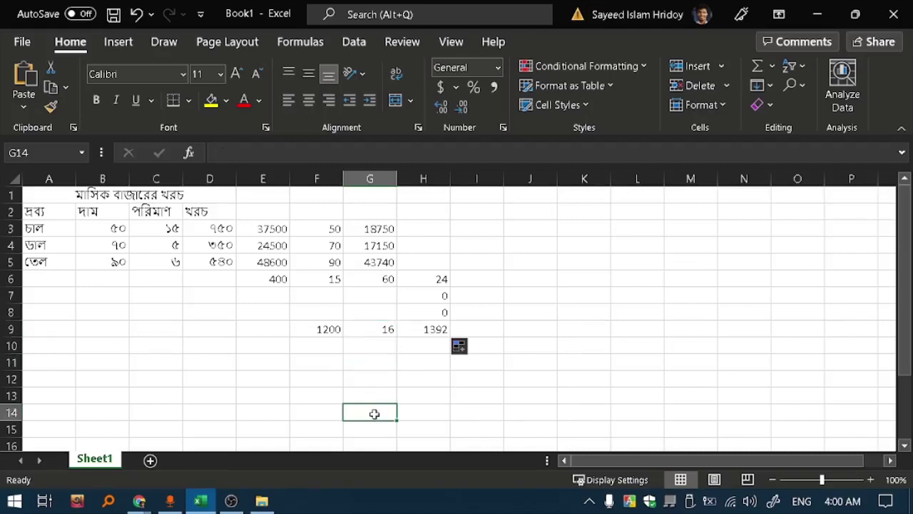
click(371, 377)
click(373, 346)
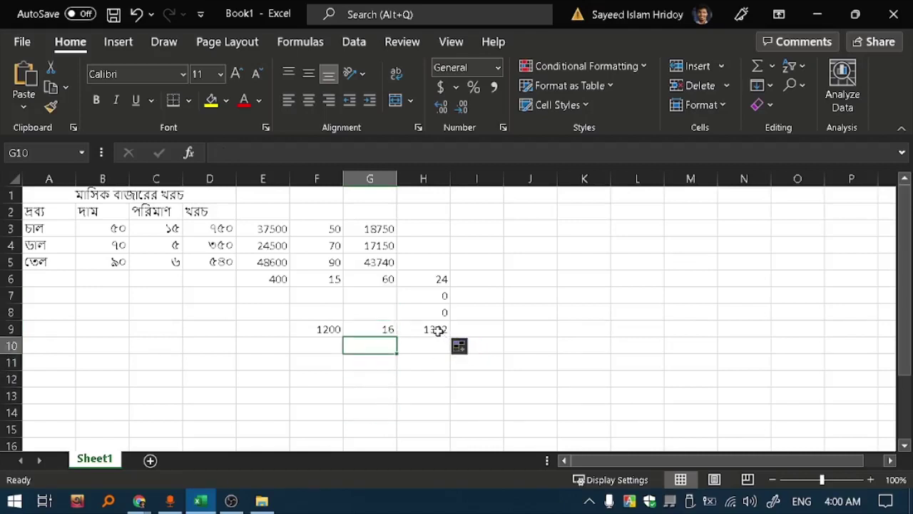
click(436, 328)
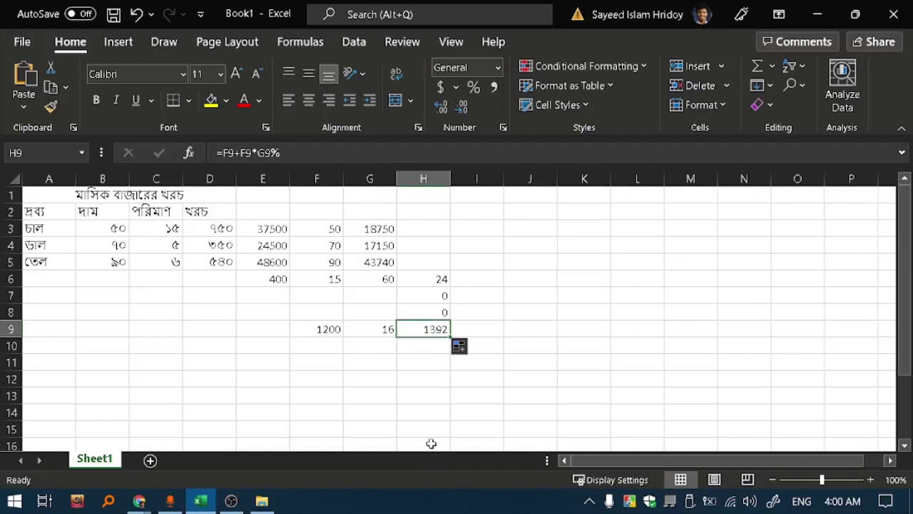